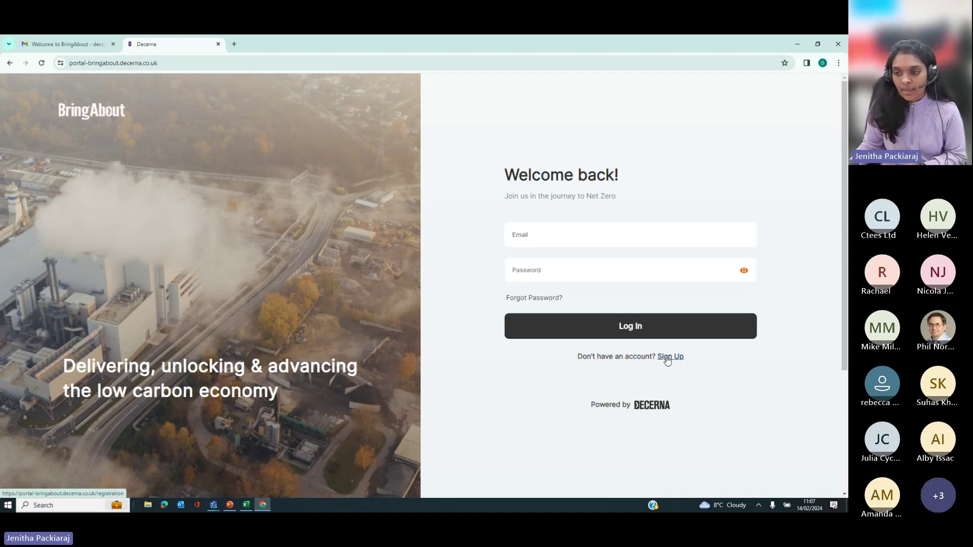
Step: Open the Sign Up form and enter the contact's first and last name
{"action": "left_click", "coordinate": [664, 358]}
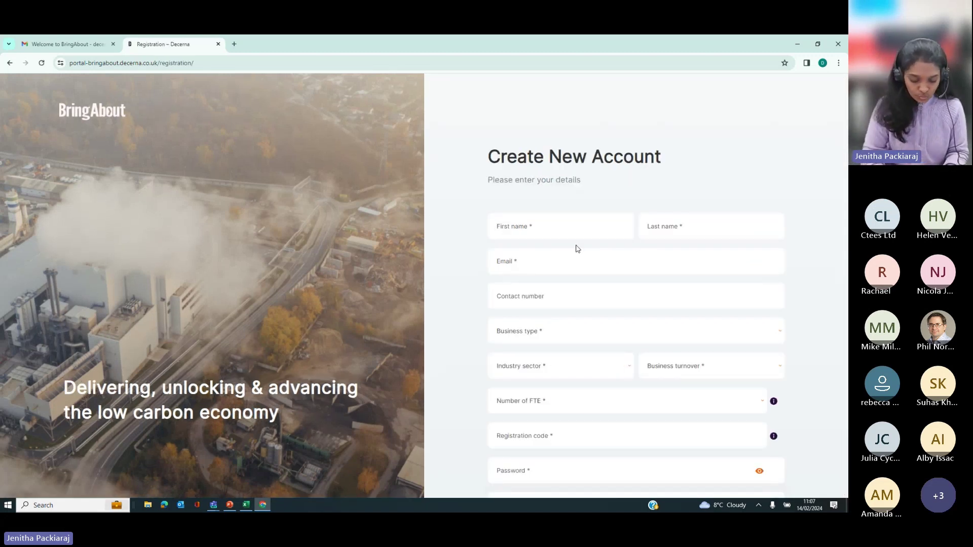
{"action": "type", "text": "DE"}
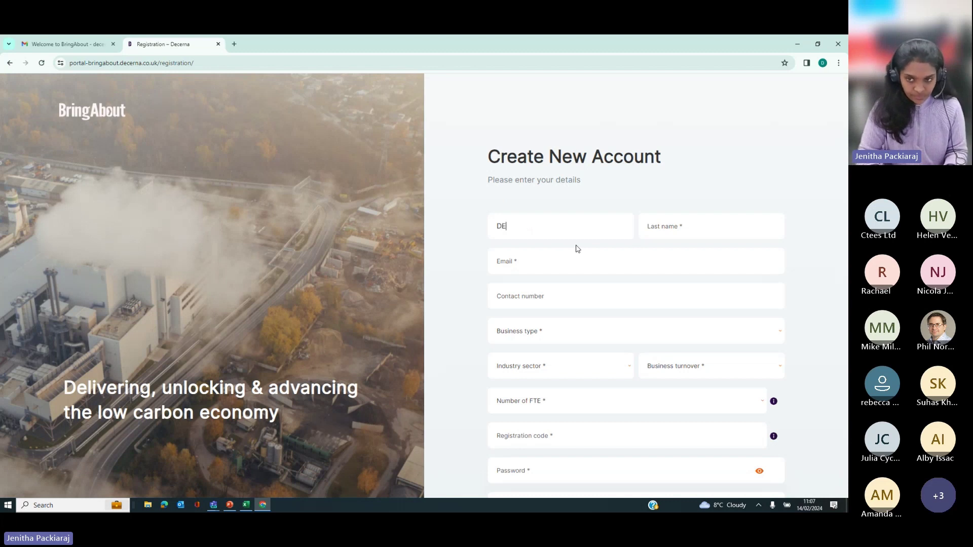
{"action": "type", "text": "ce"}
{"action": "key", "text": "BackSpace"}
{"action": "key", "text": "BackSpace"}
{"action": "type", "text": "ecerna D"}
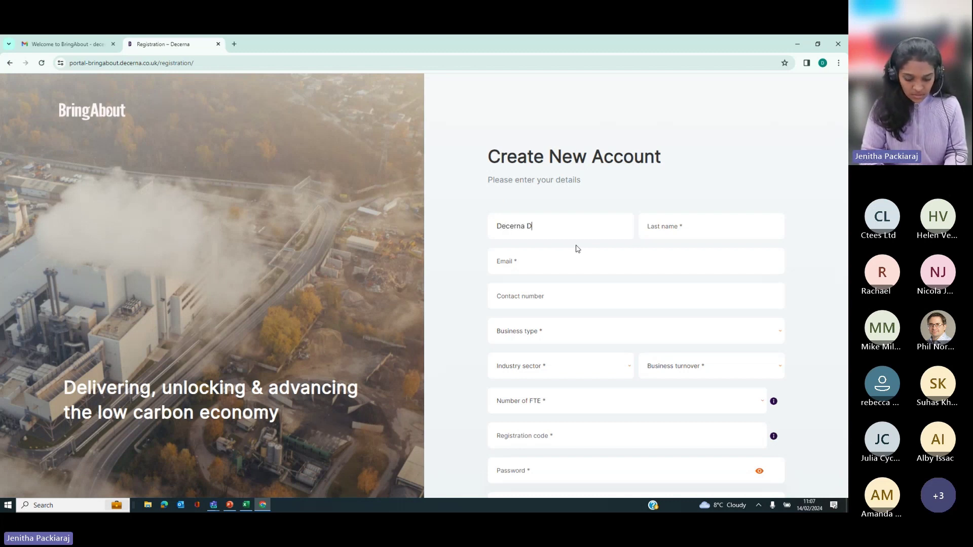
{"action": "key", "text": "BackSpace"}
{"action": "key", "text": "BackSpace"}
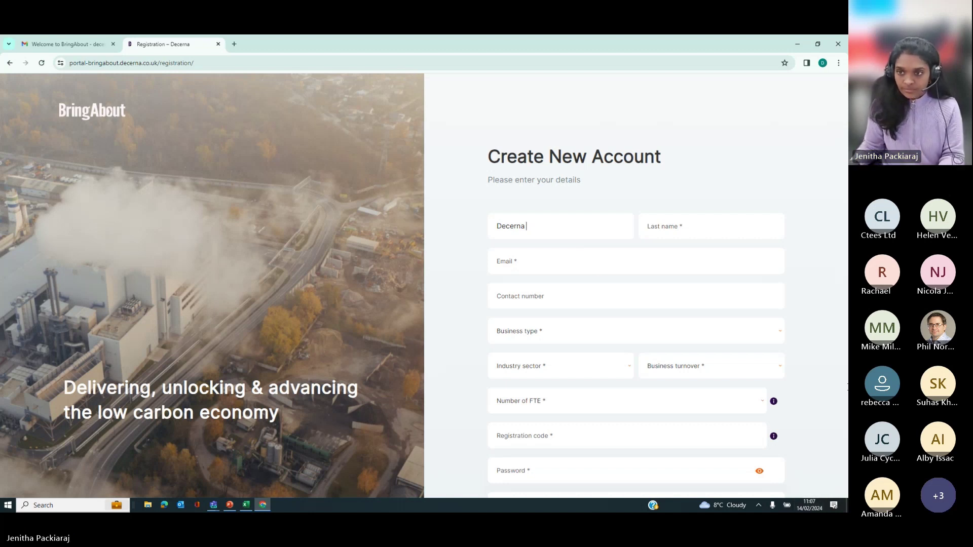
{"action": "left_click", "coordinate": [653, 218]}
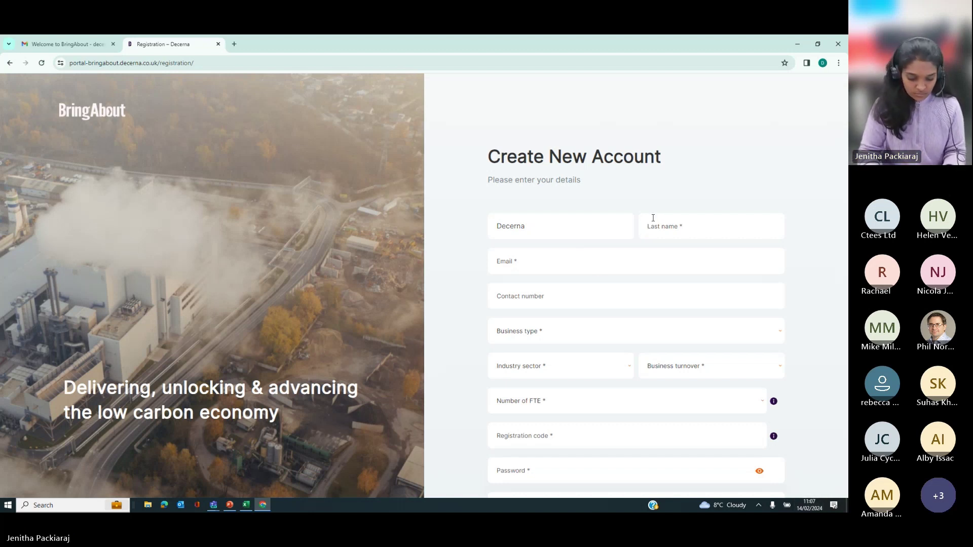
{"action": "type", "text": "Demo"}
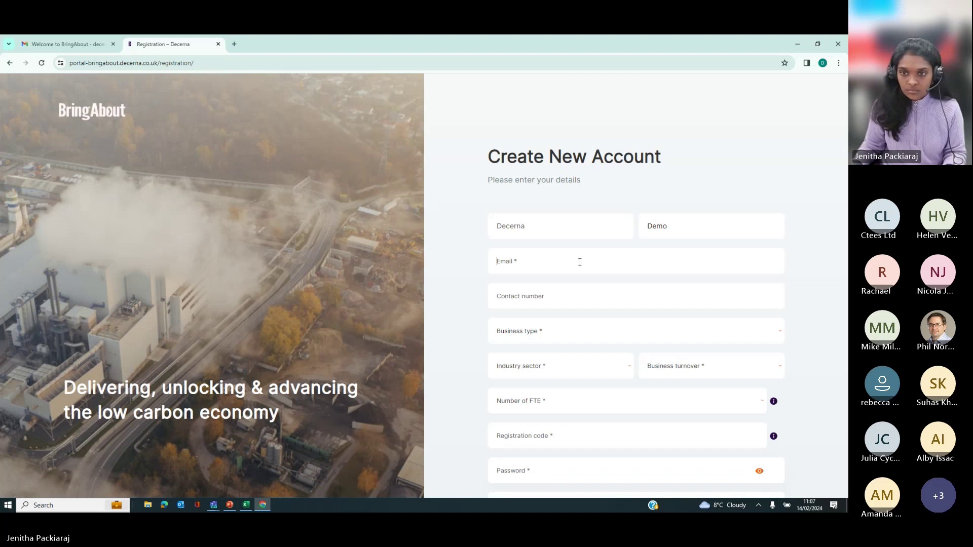
Step: Enter the contact's e-mail address, then open the Business type list
{"action": "left_click", "coordinate": [579, 262]}
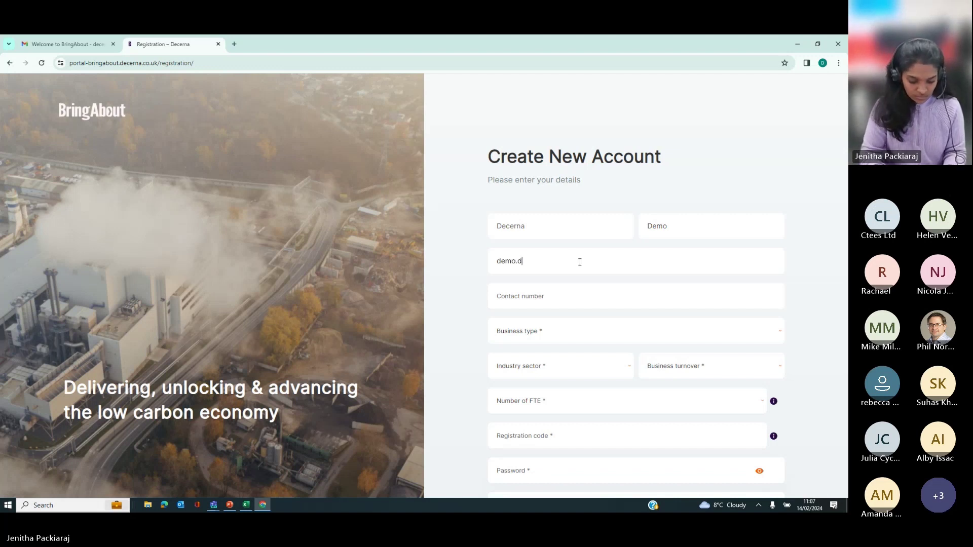
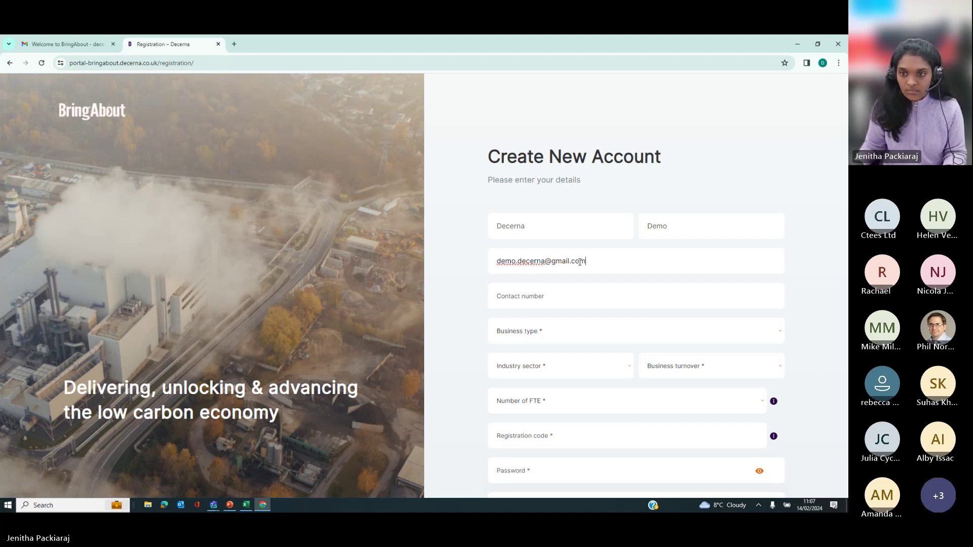
{"action": "left_click", "coordinate": [536, 332]}
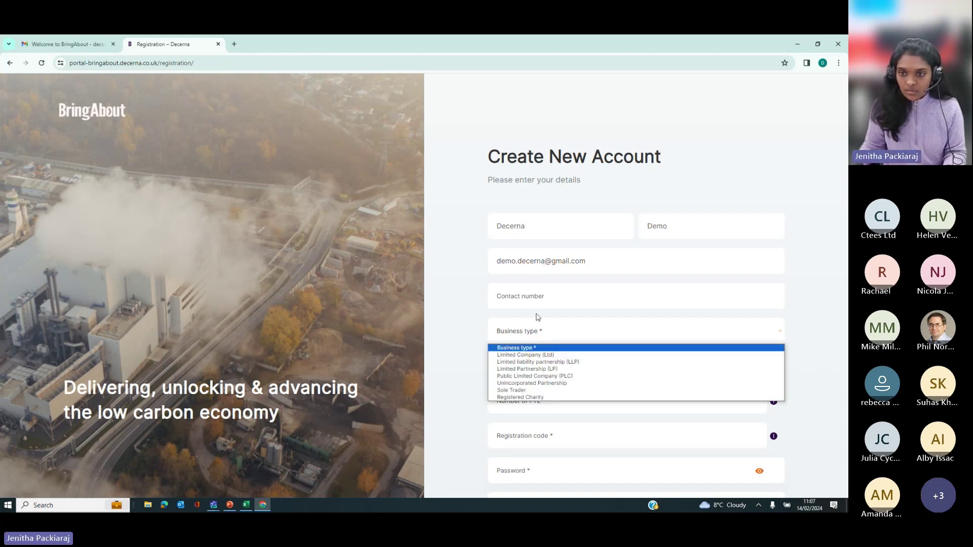
Step: Choose Limited Company (Ltd), name the business 'Decerna Limited' and enter the company registration number
{"action": "left_click", "coordinate": [513, 356]}
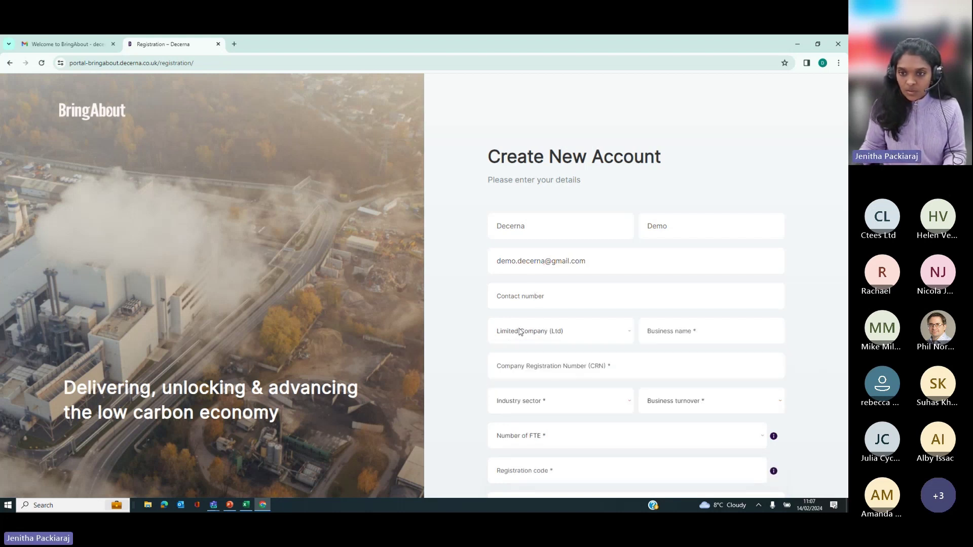
{"action": "left_click", "coordinate": [680, 330]}
{"action": "type", "text": "Decerna "}
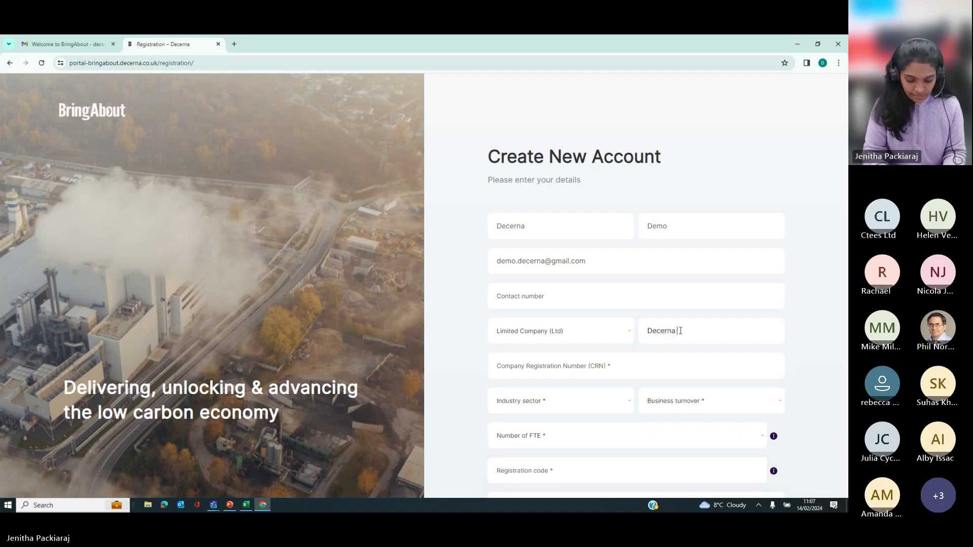
{"action": "type", "text": "Limited"}
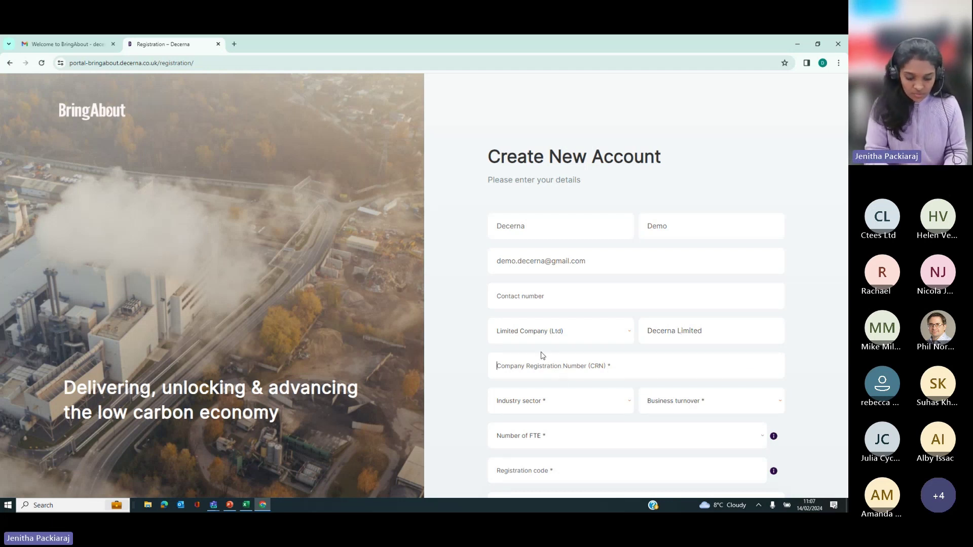
{"action": "type", "text": "08795674"}
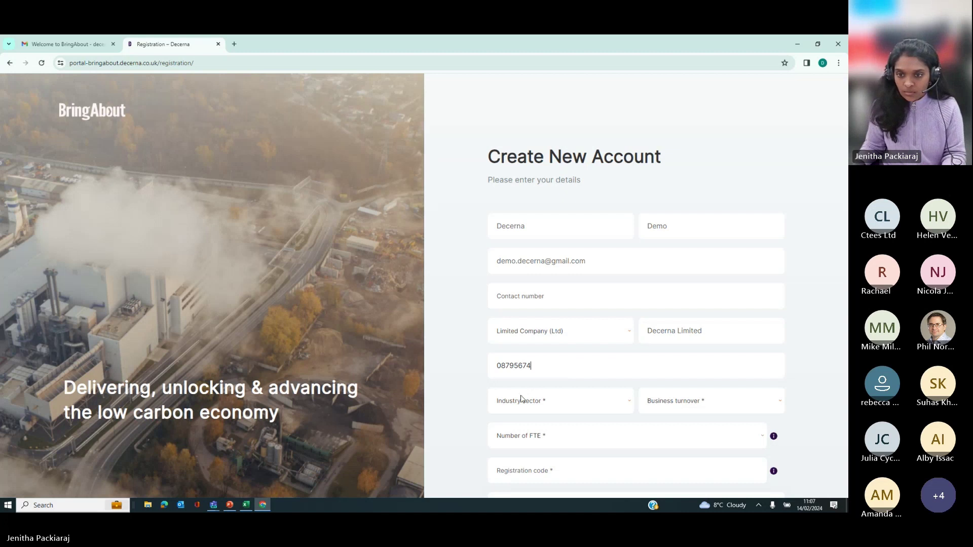
Step: Set sector to Services, turnover to 250,000 - 499,999 and FTE to 10 – 49
{"action": "left_click", "coordinate": [521, 401]}
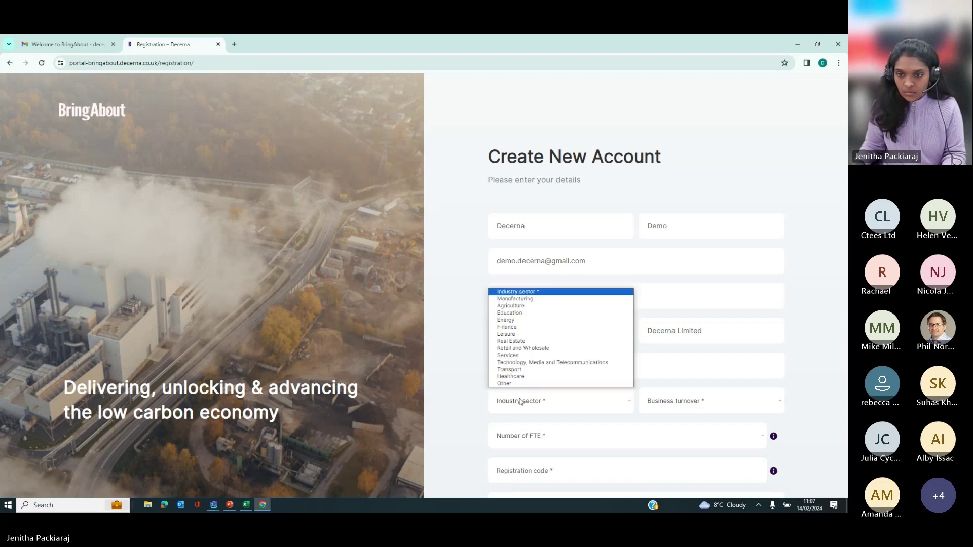
{"action": "left_click", "coordinate": [450, 391]}
{"action": "left_click", "coordinate": [547, 410]}
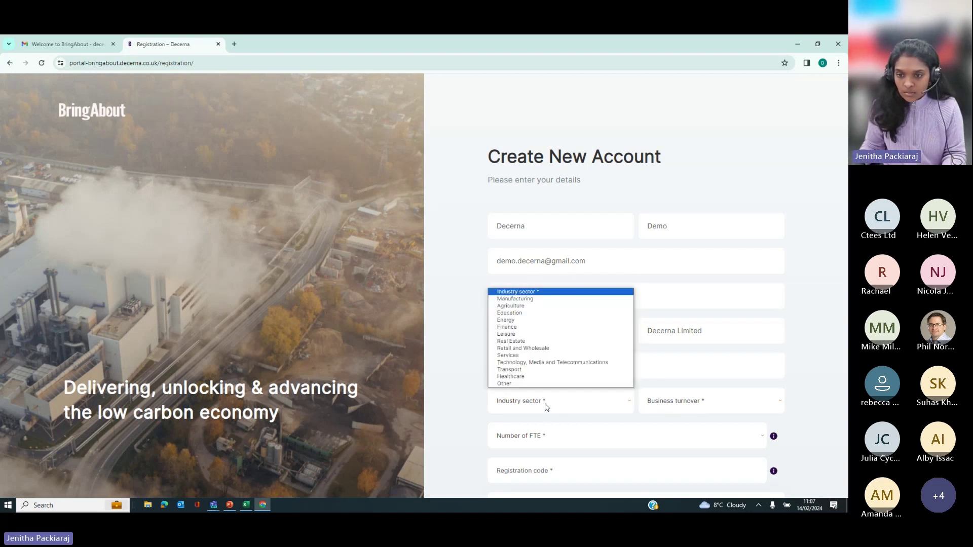
{"action": "left_click", "coordinate": [522, 355]}
{"action": "left_click", "coordinate": [664, 405]}
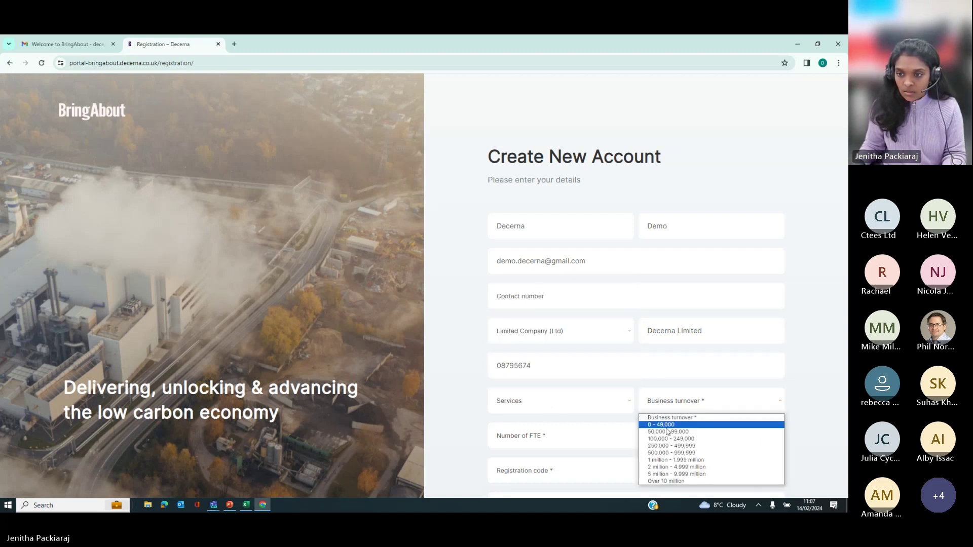
{"action": "left_click", "coordinate": [671, 446]}
{"action": "left_click", "coordinate": [537, 435]}
{"action": "scroll", "coordinate": [534, 435], "scroll_direction": "down", "scroll_amount": 1}
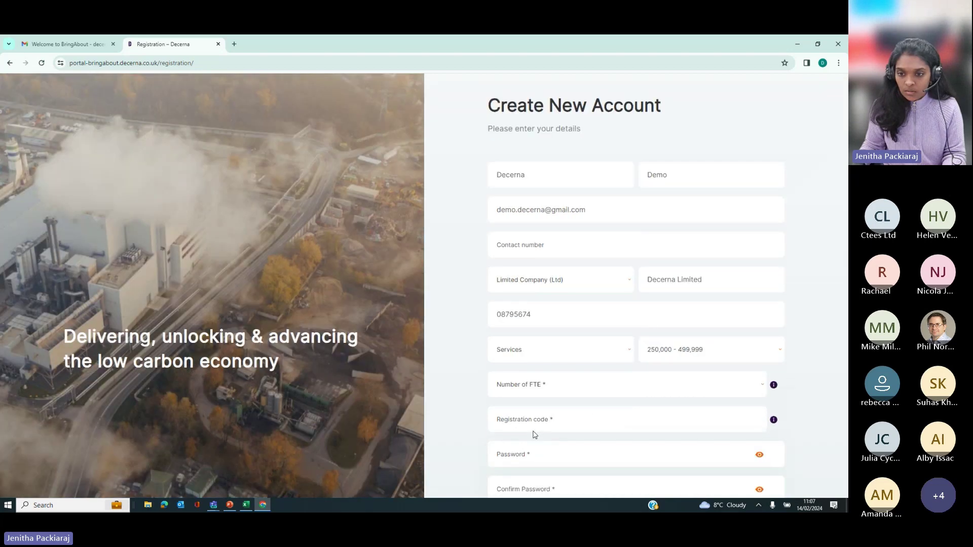
{"action": "scroll", "coordinate": [535, 434], "scroll_direction": "down", "scroll_amount": 1}
{"action": "left_click", "coordinate": [527, 354]}
{"action": "left_click", "coordinate": [516, 375]}
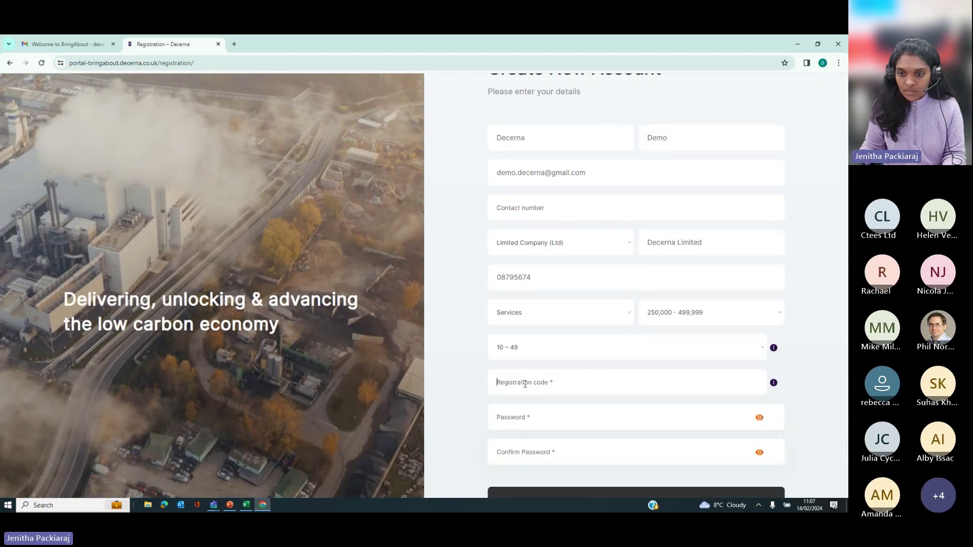
{"action": "key", "text": "Tab"}
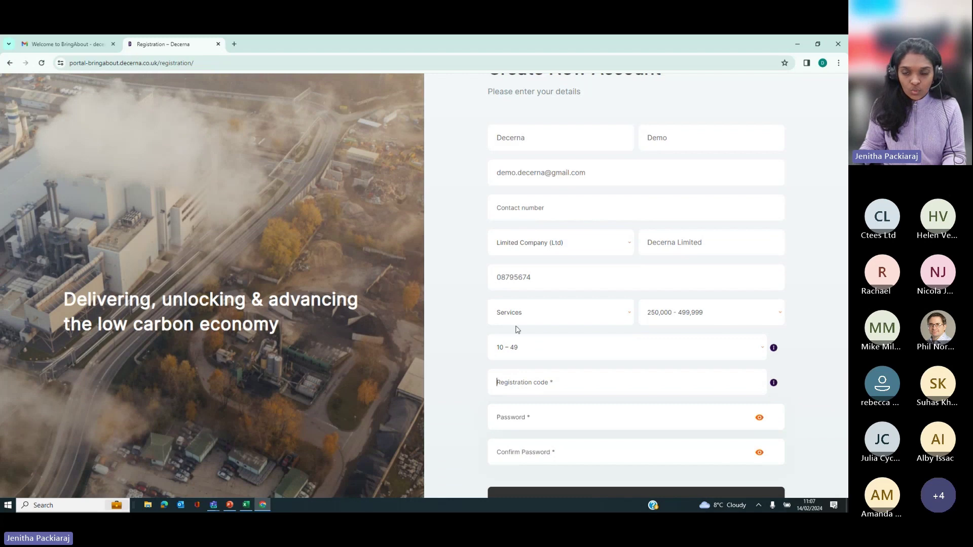
Step: Copy the registration code from the Gmail welcome email and return to the registration form
{"action": "left_click", "coordinate": [71, 44]}
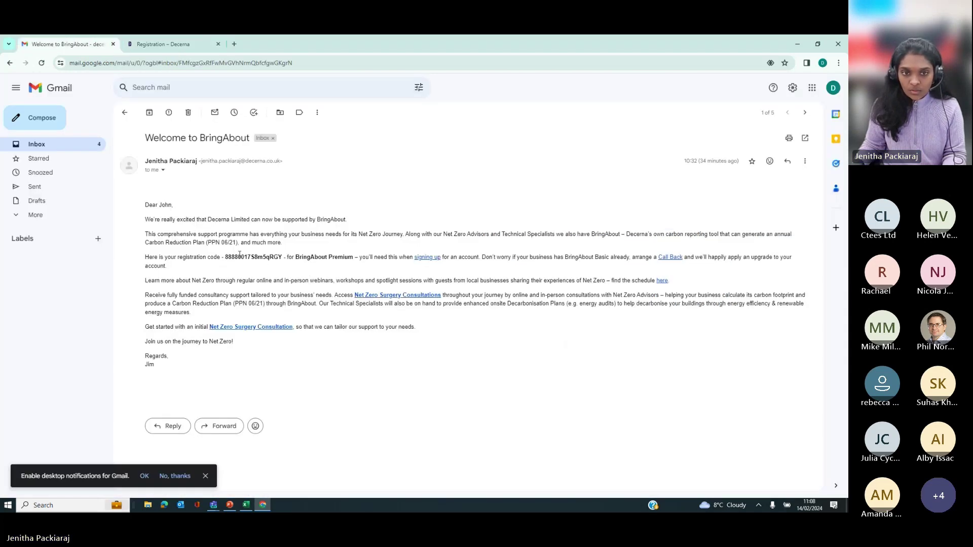
{"action": "left_click_drag", "start_coordinate": [226, 258], "coordinate": [281, 264]}
{"action": "key", "text": "ctrl+c"}
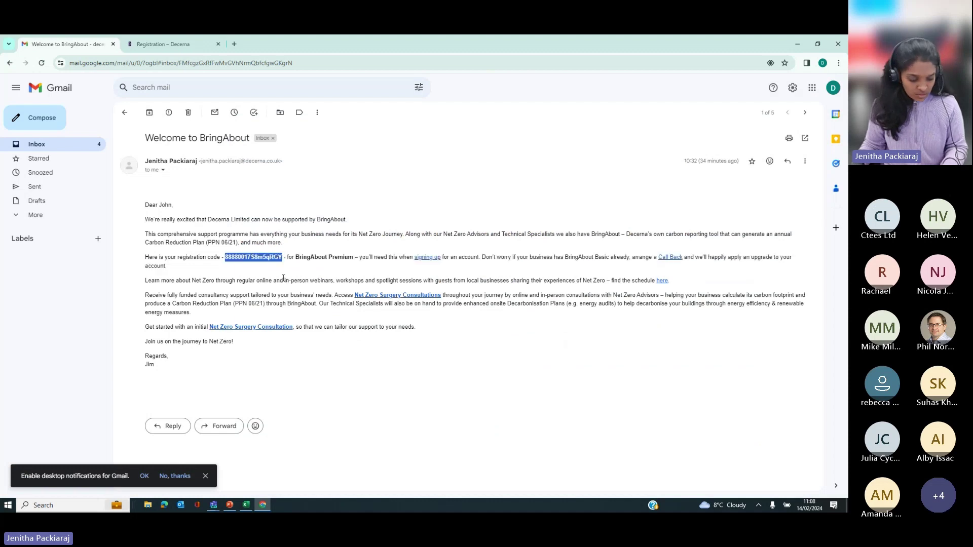
{"action": "left_click", "coordinate": [162, 44]}
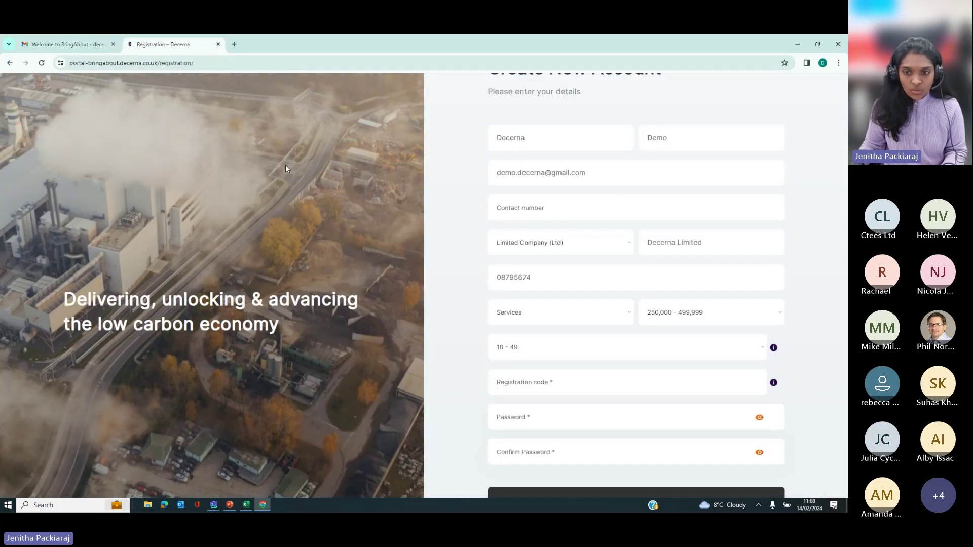
Step: Paste the registration code and enter and confirm the account password
{"action": "left_click", "coordinate": [509, 393]}
{"action": "key", "text": "ctrl+v"}
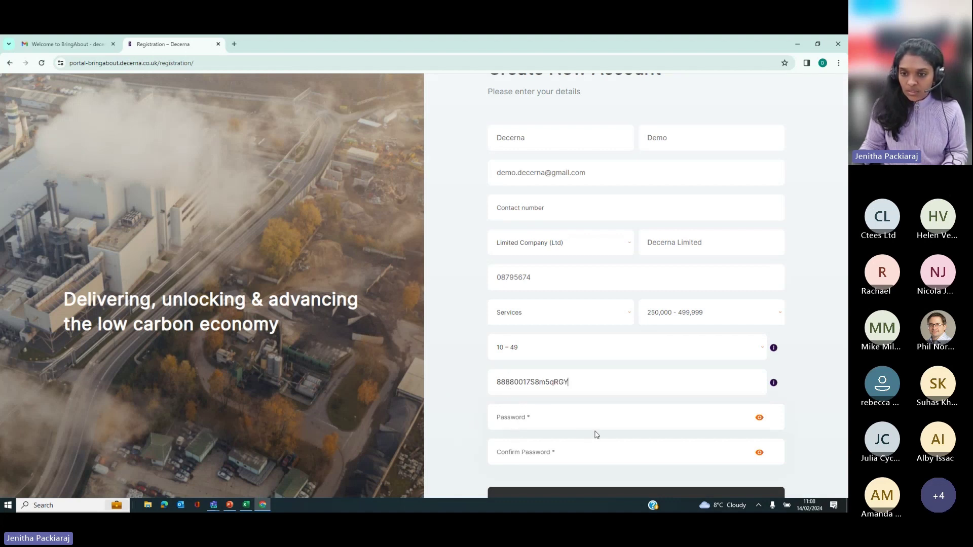
{"action": "left_click", "coordinate": [538, 415]}
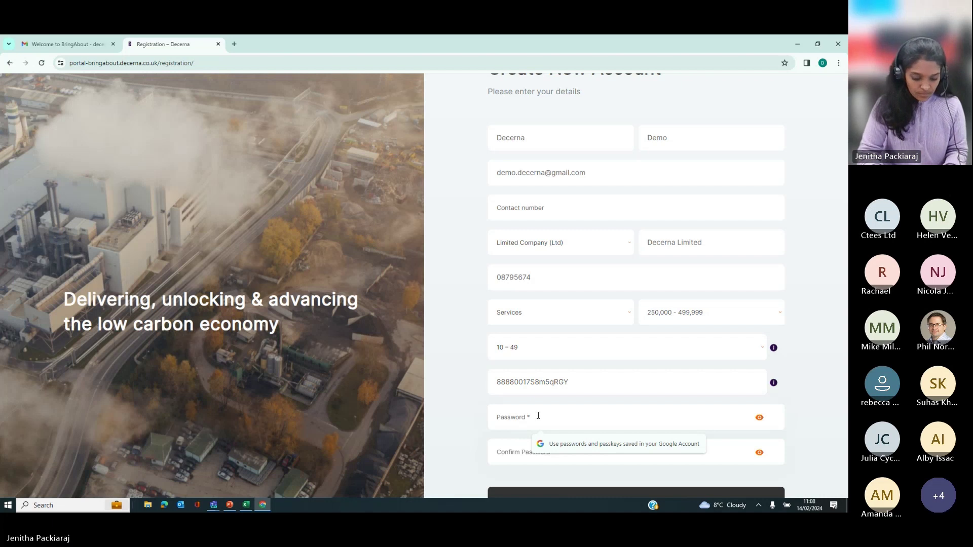
{"action": "type", "text": "••••"}
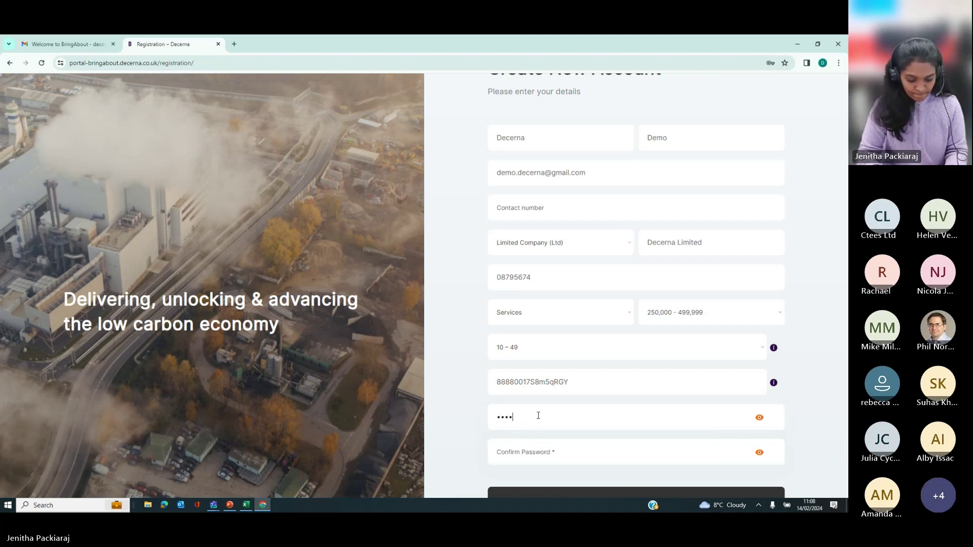
{"action": "key", "text": "BackSpace"}
{"action": "key", "text": "BackSpace"}
{"action": "key", "text": "BackSpace"}
{"action": "key", "text": "BackSpace"}
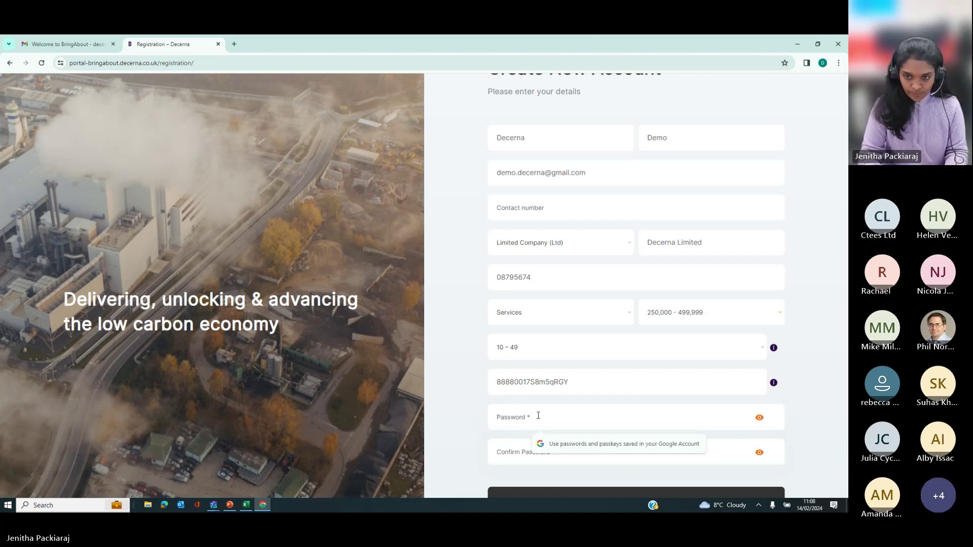
{"action": "type", "text": "•••••••"}
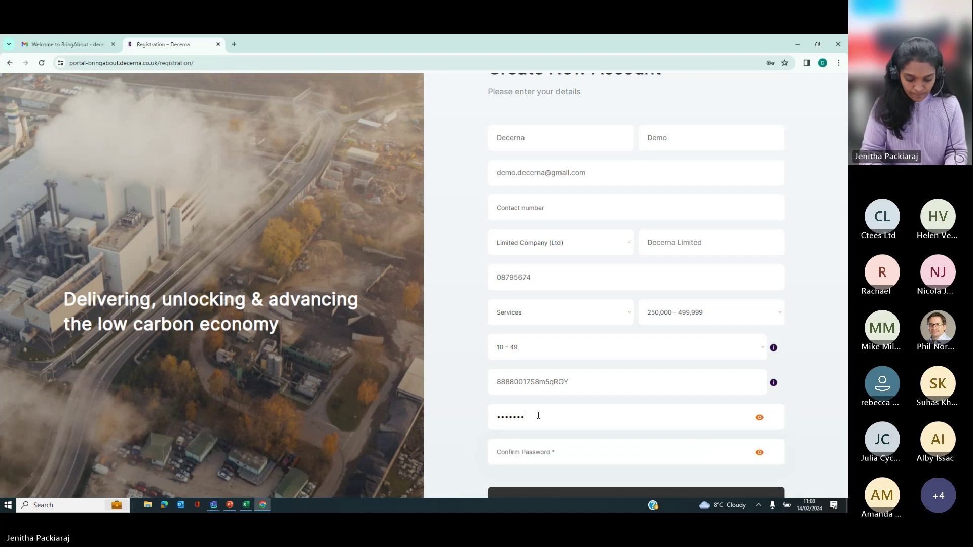
{"action": "type", "text": "••"}
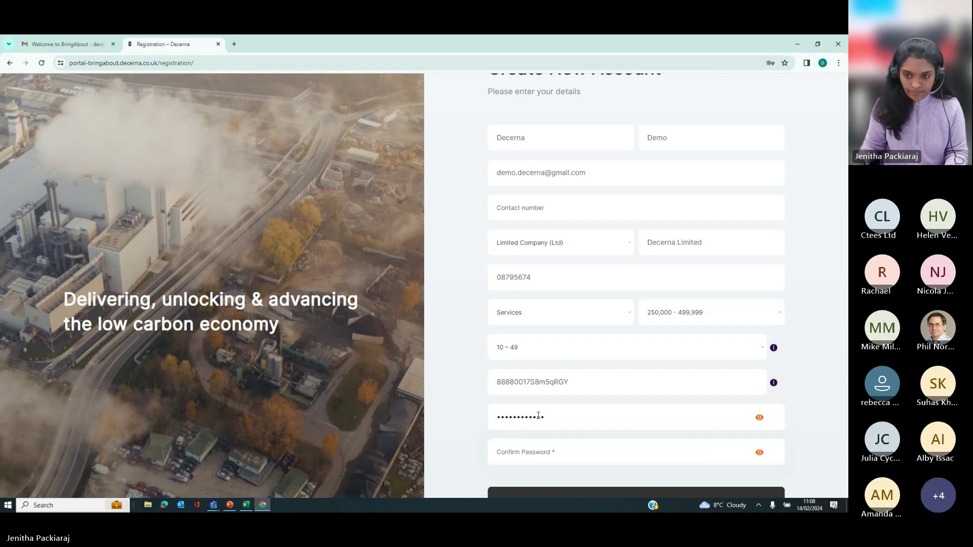
{"action": "left_click", "coordinate": [537, 443]}
{"action": "type", "text": "•••••••"}
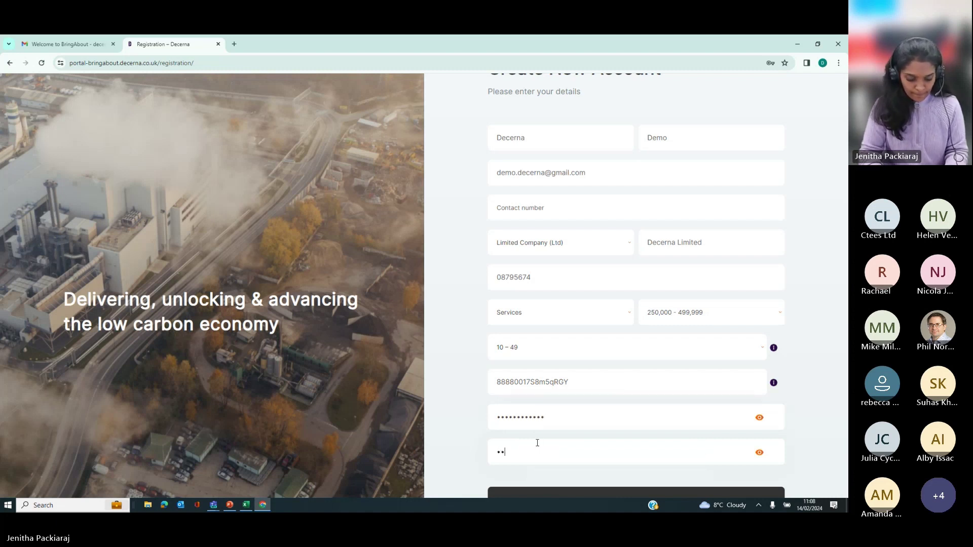
{"action": "type", "text": "•••"}
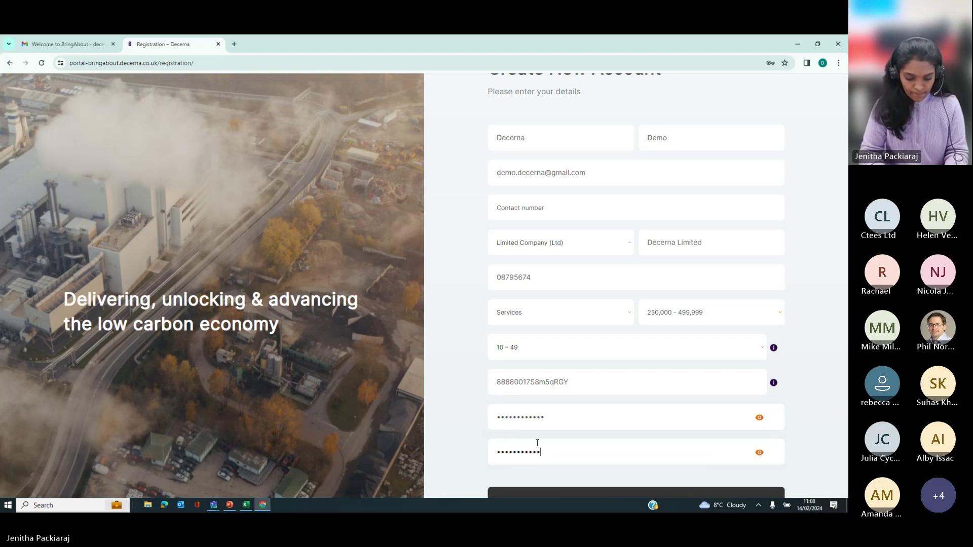
Step: Create the account and agree to the Terms and Conditions
{"action": "scroll", "coordinate": [534, 451], "scroll_direction": "down", "scroll_amount": 1}
{"action": "left_click", "coordinate": [534, 460]}
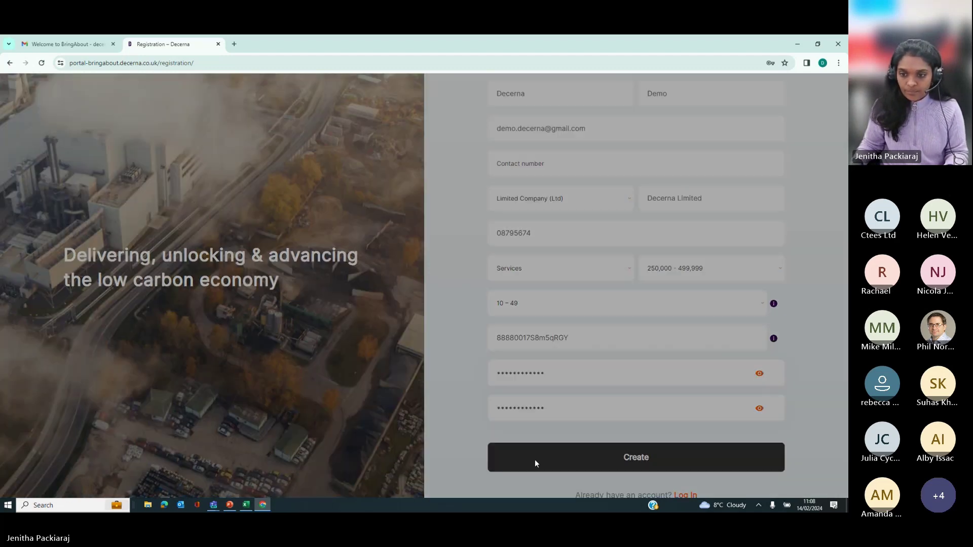
{"action": "scroll", "coordinate": [577, 390], "scroll_direction": "down", "scroll_amount": 12}
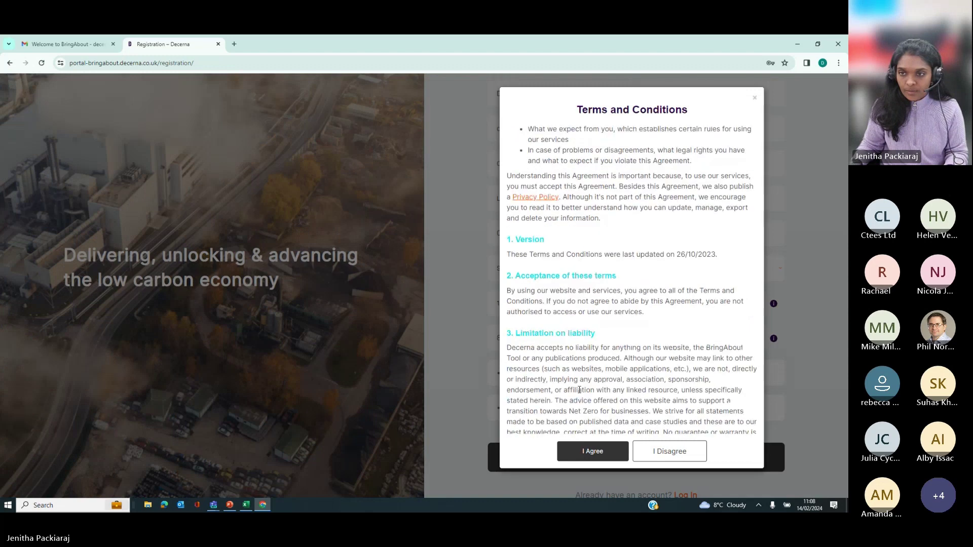
{"action": "scroll", "coordinate": [579, 394], "scroll_direction": "down", "scroll_amount": 10}
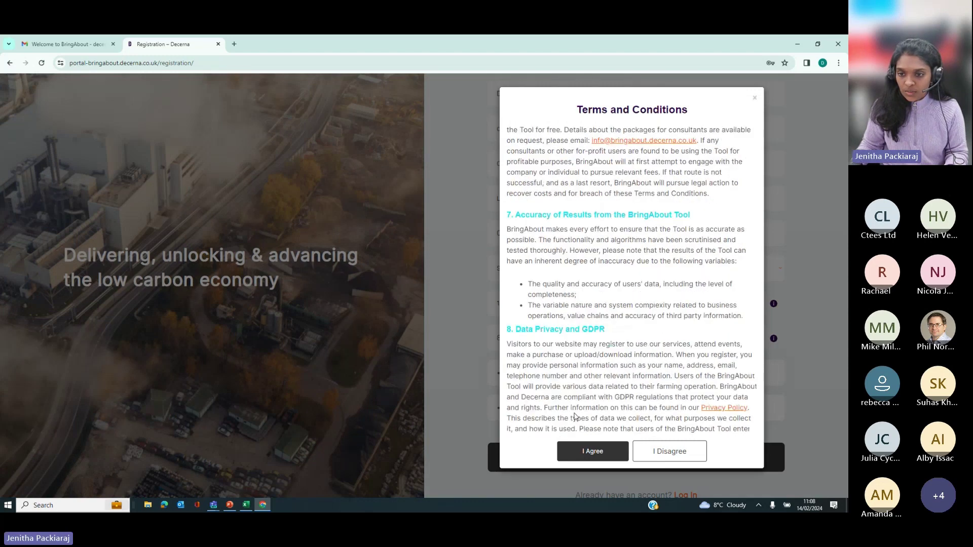
{"action": "left_click", "coordinate": [576, 458]}
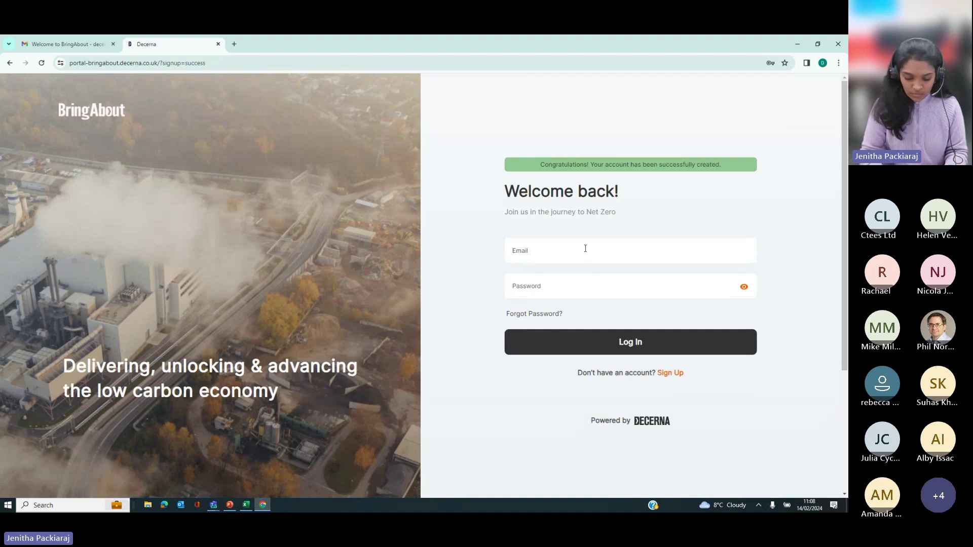
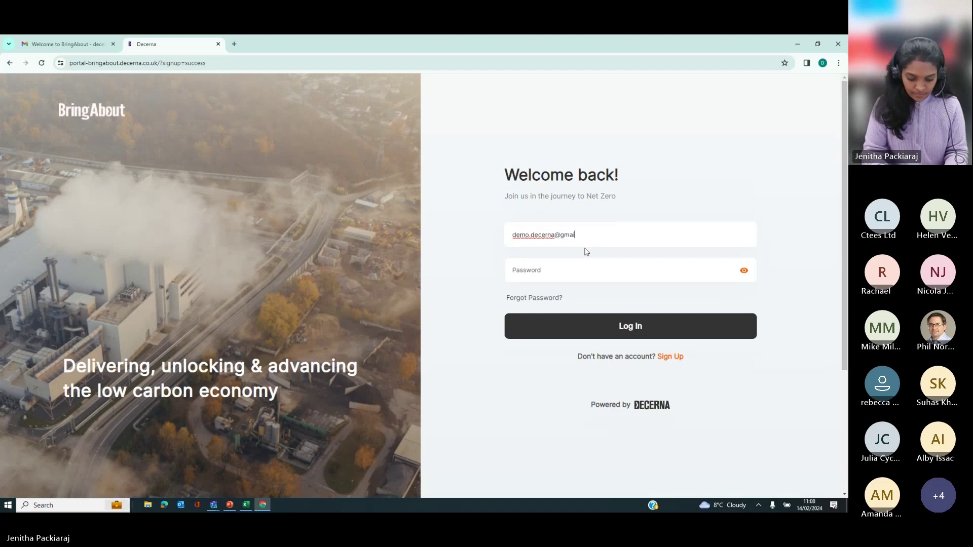
Step: Log in with the new account's e-mail address and password
{"action": "key", "text": "Tab"}
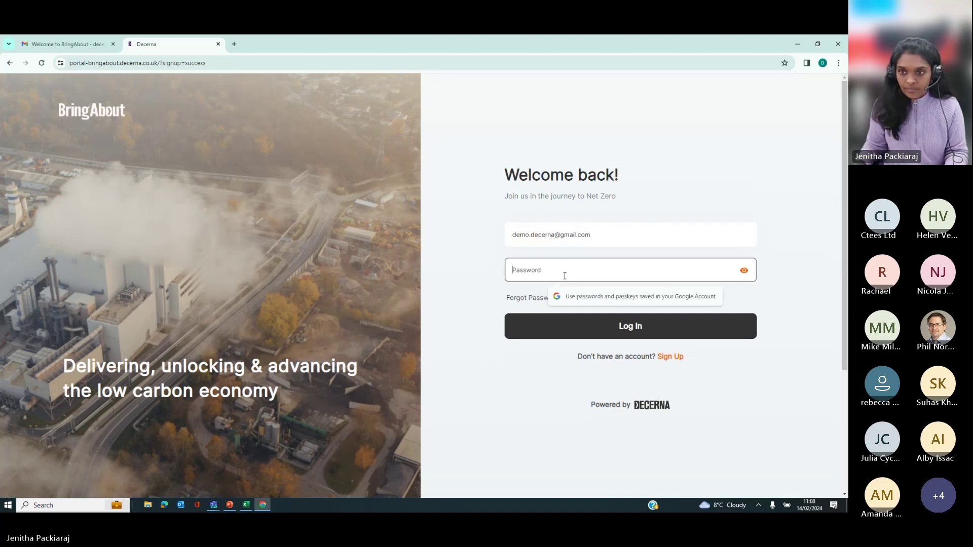
{"action": "type", "text": "••"}
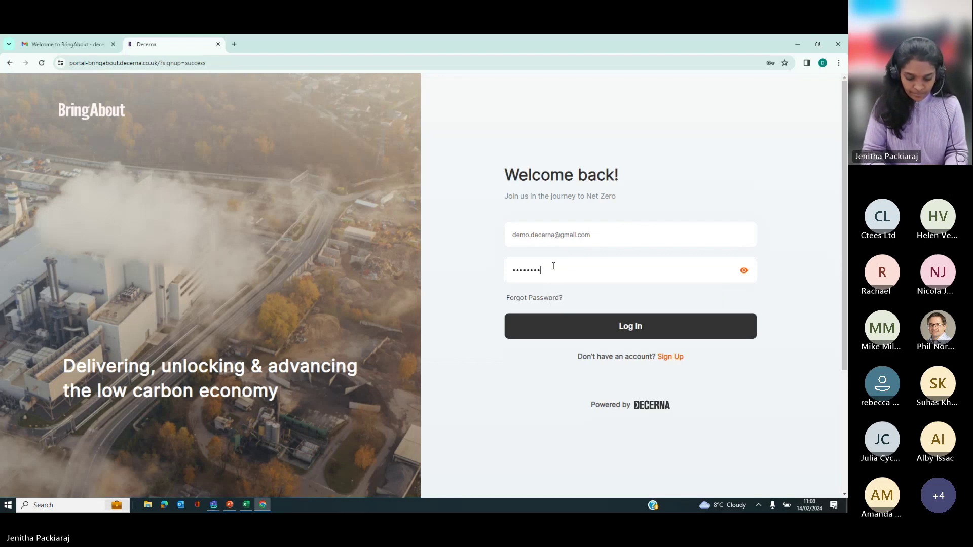
{"action": "left_click", "coordinate": [588, 329]}
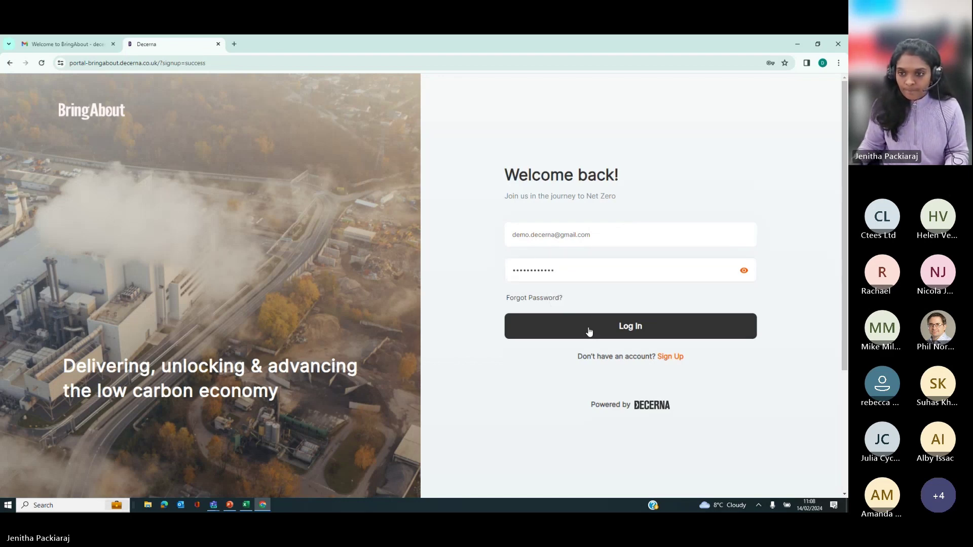
Step: Agree to the Terms and Conditions to reach the Dashboard with 0.00 emissions
{"action": "left_click", "coordinate": [589, 452]}
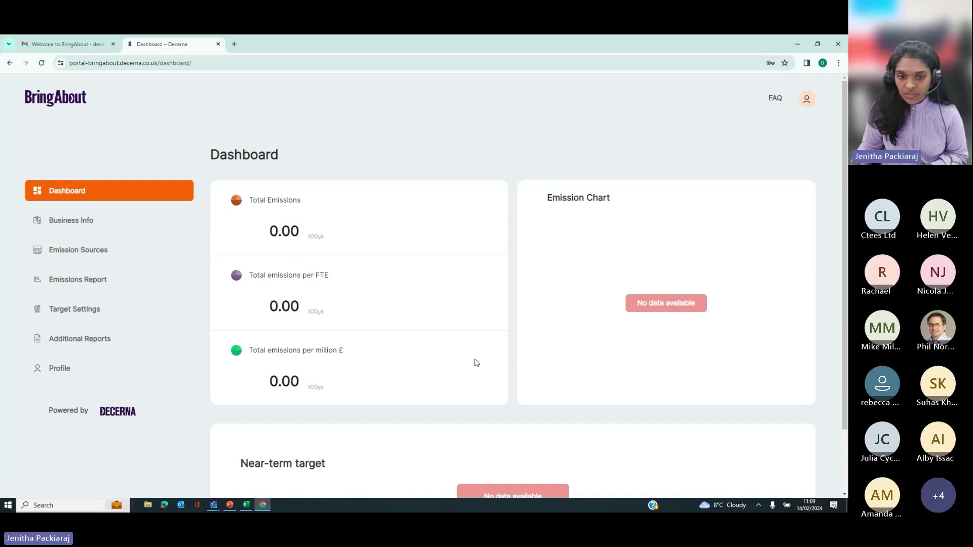
{"action": "scroll", "coordinate": [476, 362], "scroll_direction": "down", "scroll_amount": 2}
Step: Open the Business Info page to view Decerna Limited's registered details
{"action": "scroll", "coordinate": [475, 363], "scroll_direction": "up", "scroll_amount": 2}
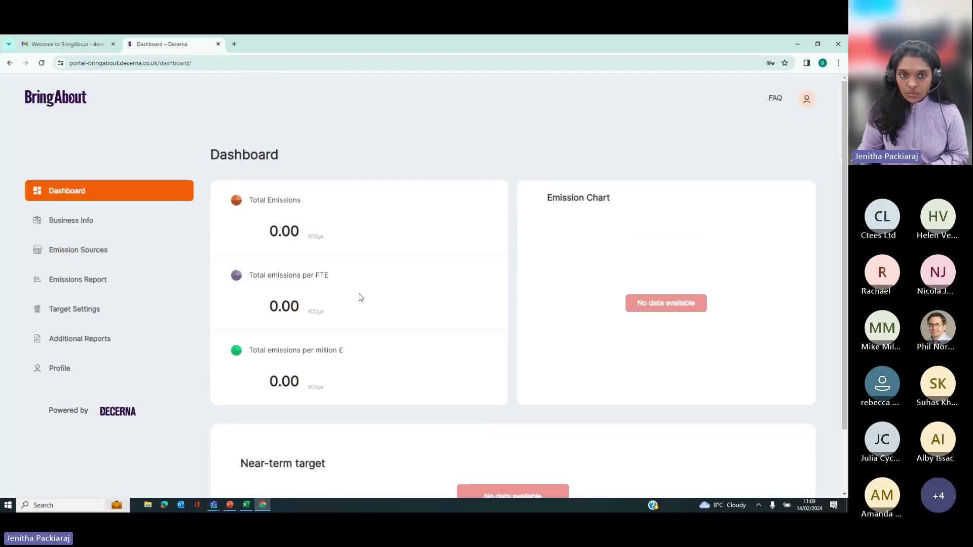
{"action": "left_click", "coordinate": [105, 221]}
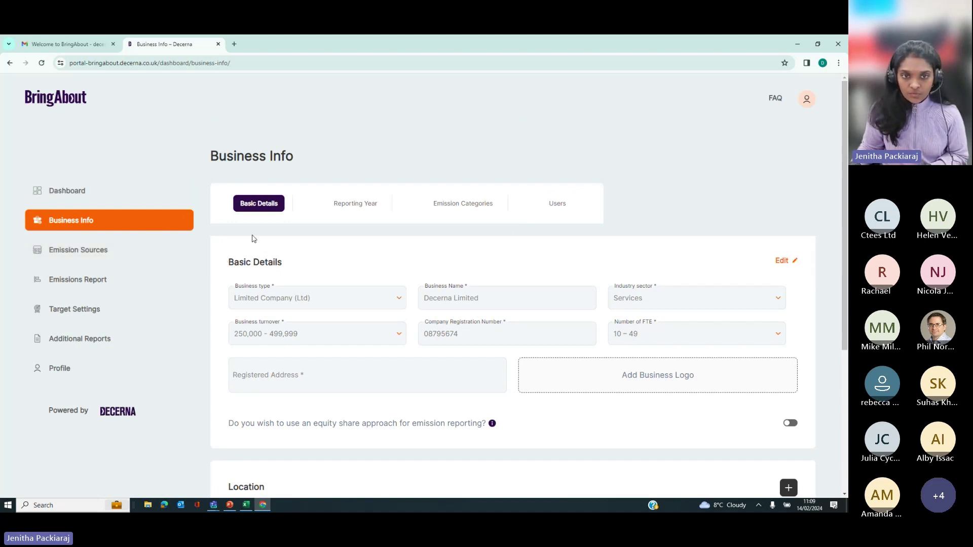
{"action": "scroll", "coordinate": [302, 302], "scroll_direction": "down", "scroll_amount": 2}
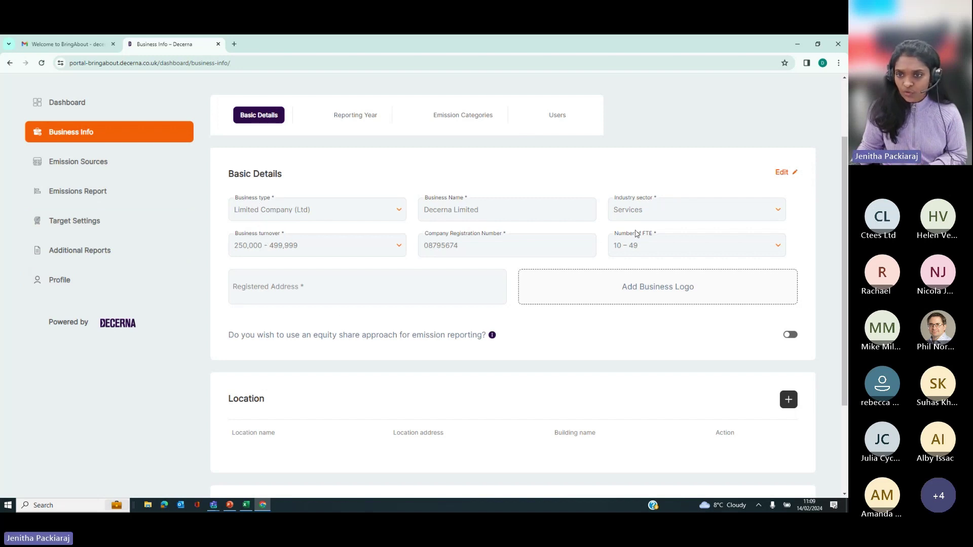
Step: Edit the basic business details and enter the company's registered address
{"action": "left_click", "coordinate": [788, 172]}
{"action": "left_click", "coordinate": [317, 297]}
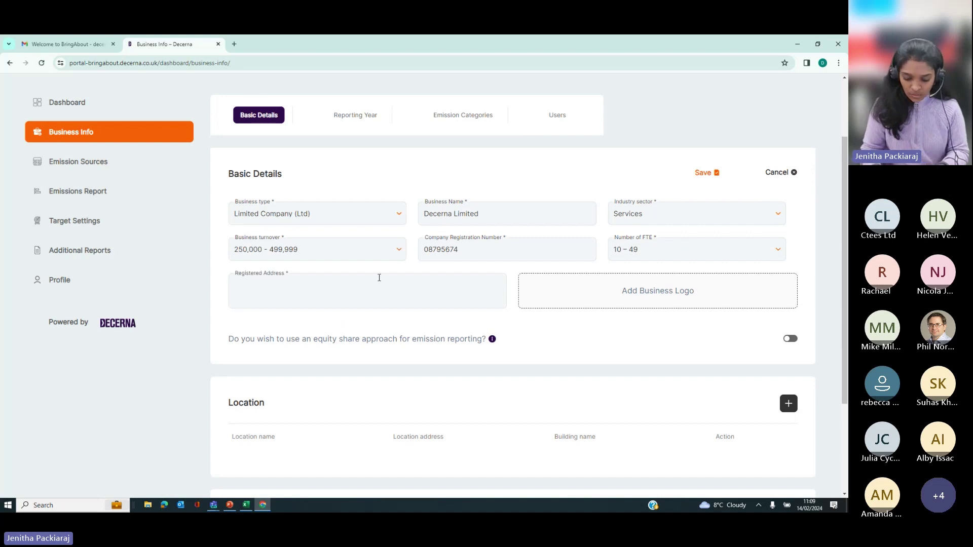
{"action": "type", "text": "32-"}
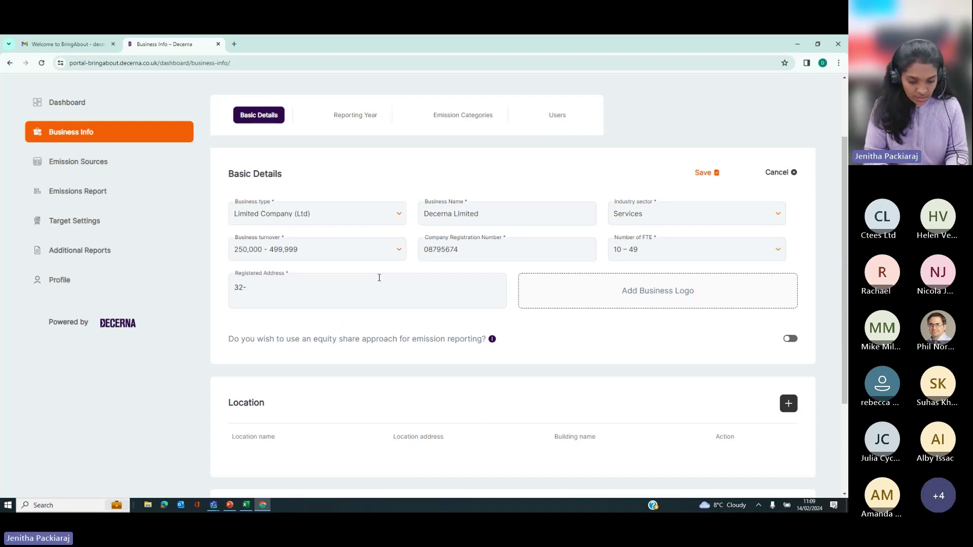
{"action": "type", "text": "33, Ape"}
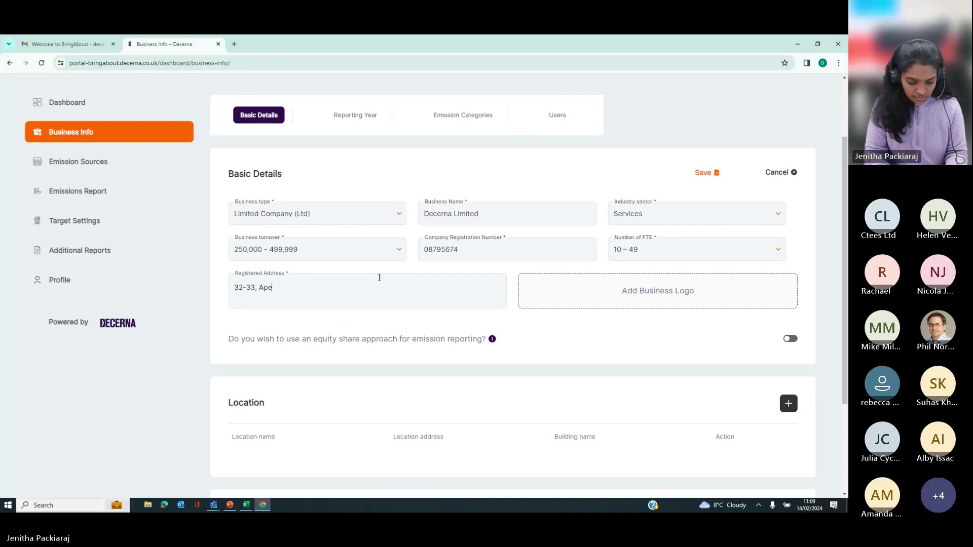
{"action": "type", "text": "x Business"}
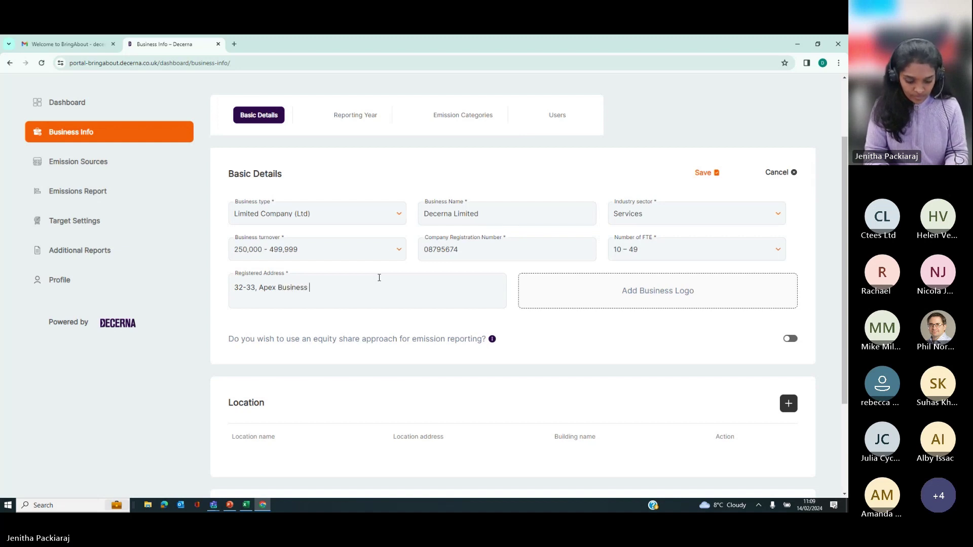
{"action": "type", "text": " Village"}
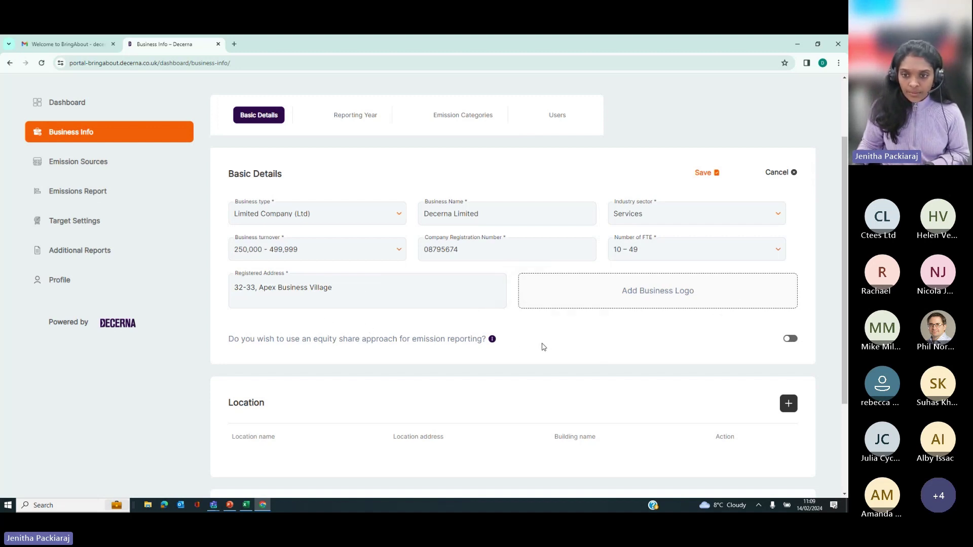
{"action": "scroll", "coordinate": [542, 346], "scroll_direction": "down", "scroll_amount": 1}
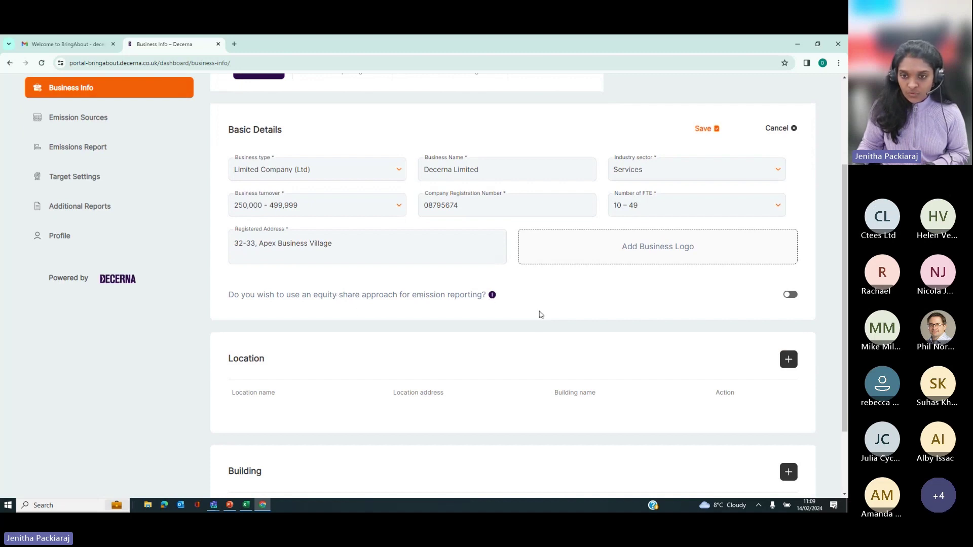
Step: Leave the equity share approach off and save the business details
{"action": "left_click", "coordinate": [793, 297]}
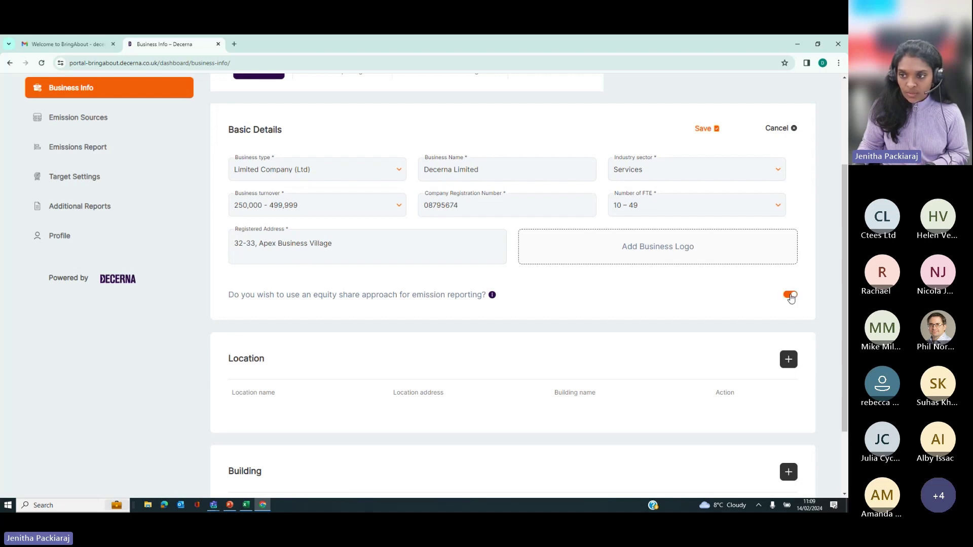
{"action": "left_click", "coordinate": [789, 299]}
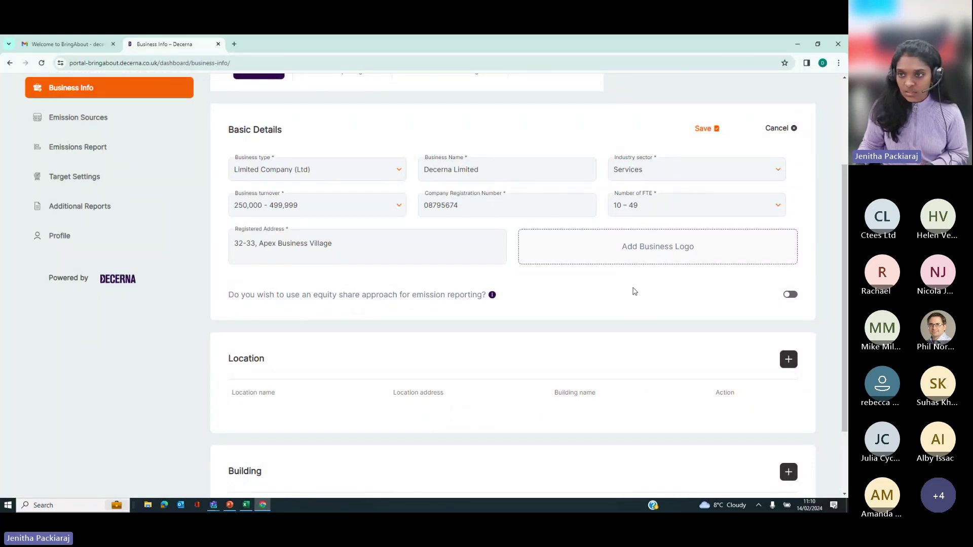
{"action": "left_click", "coordinate": [701, 129]}
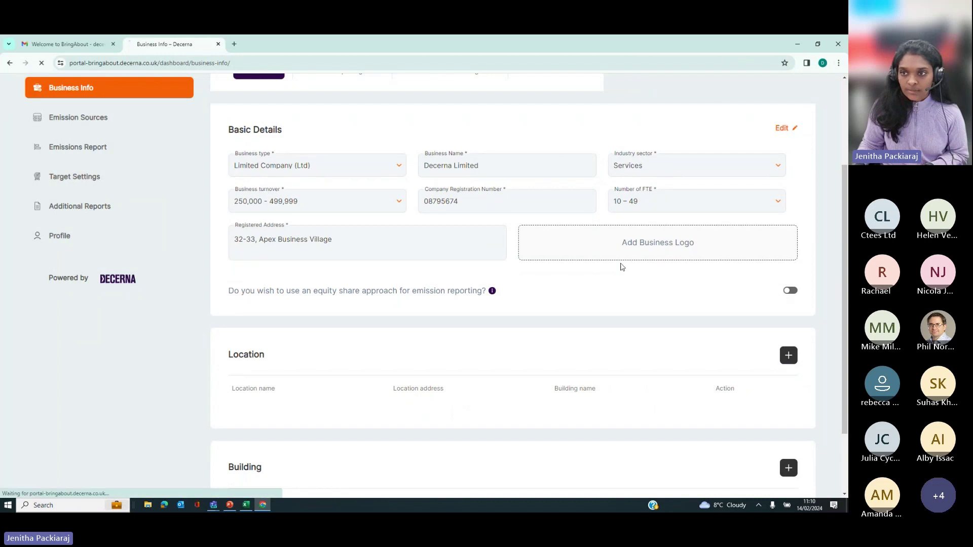
{"action": "scroll", "coordinate": [487, 268], "scroll_direction": "down", "scroll_amount": 1}
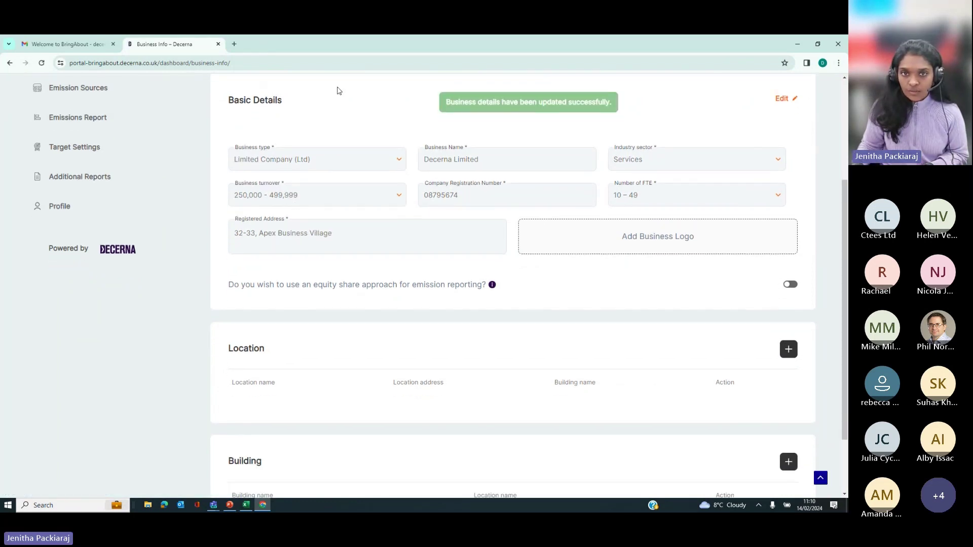
{"action": "scroll", "coordinate": [491, 267], "scroll_direction": "down", "scroll_amount": 1}
{"action": "scroll", "coordinate": [476, 278], "scroll_direction": "down", "scroll_amount": 2}
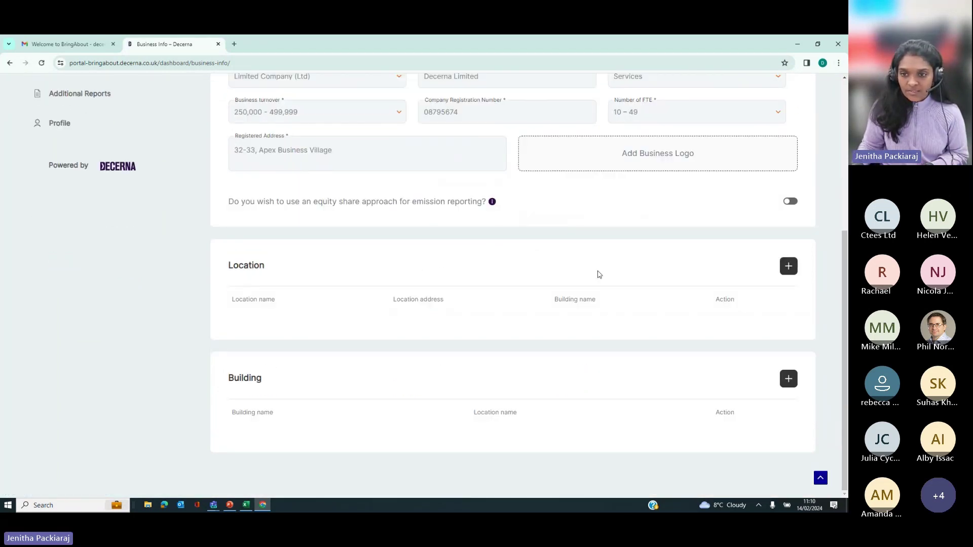
Step: Start a new location named 'Cramlington'
{"action": "left_click", "coordinate": [787, 268]}
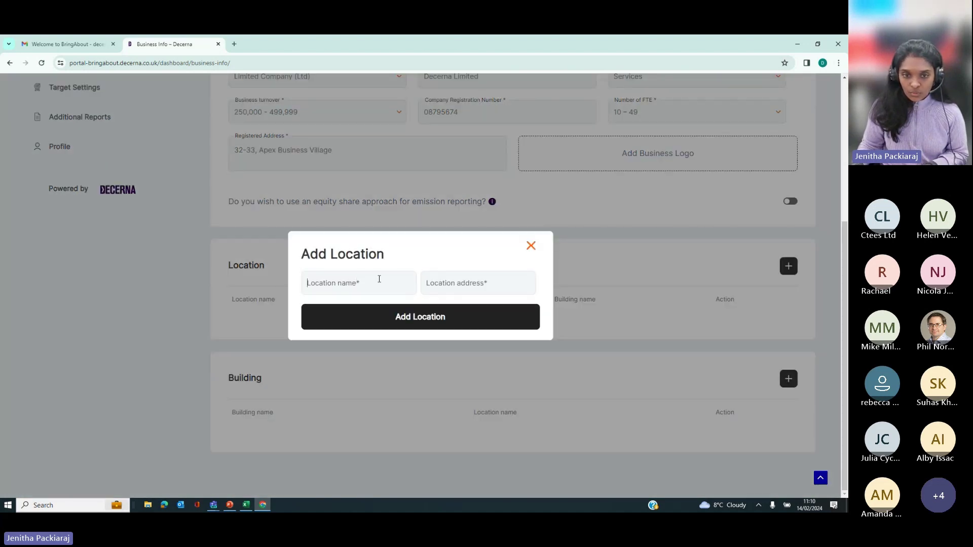
{"action": "type", "text": "CC"}
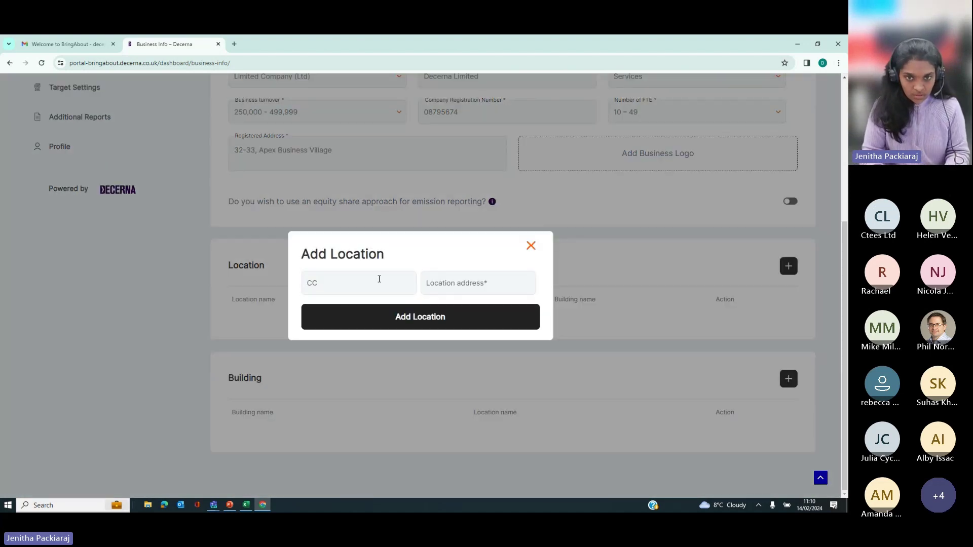
{"action": "key", "text": "BackSpace"}
{"action": "type", "text": "ramlington"}
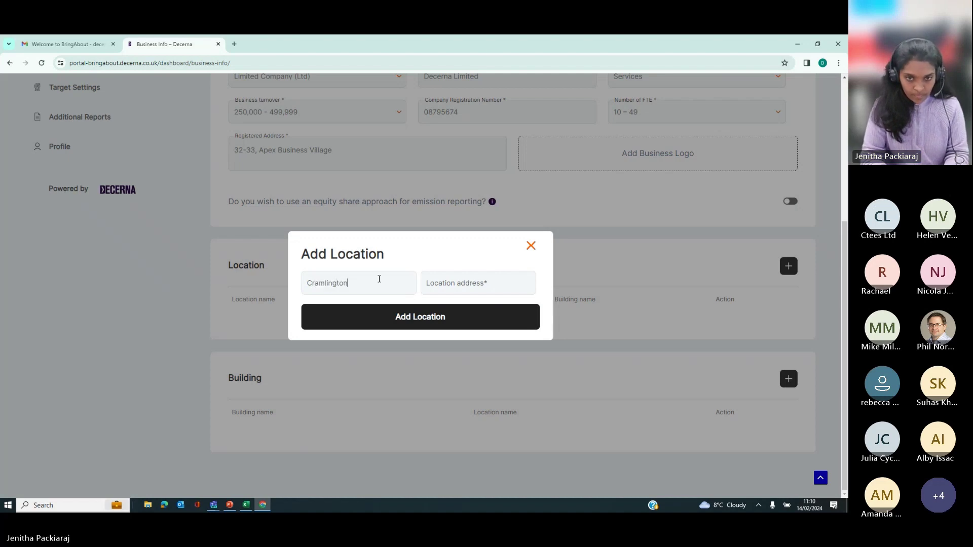
Step: Give the Cramlington location the company's address and add it
{"action": "left_click", "coordinate": [463, 283]}
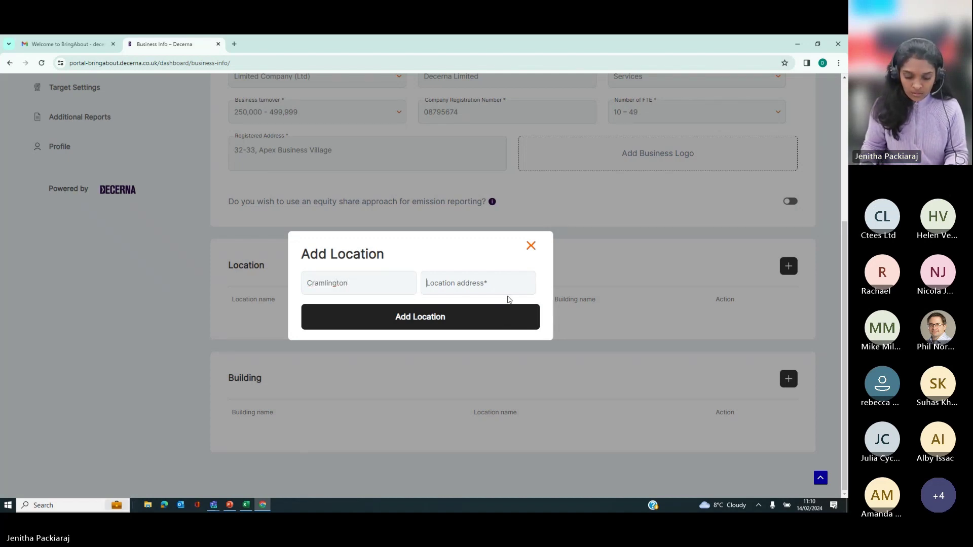
{"action": "type", "text": "22"}
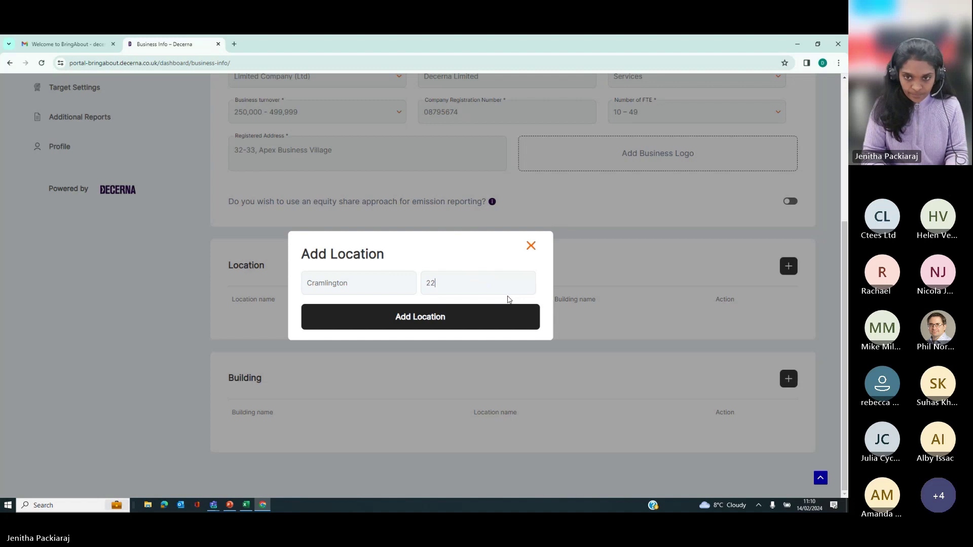
{"action": "type", "text": "32"}
{"action": "key", "text": "BackSpace"}
{"action": "key", "text": "BackSpace"}
{"action": "key", "text": "BackSpace"}
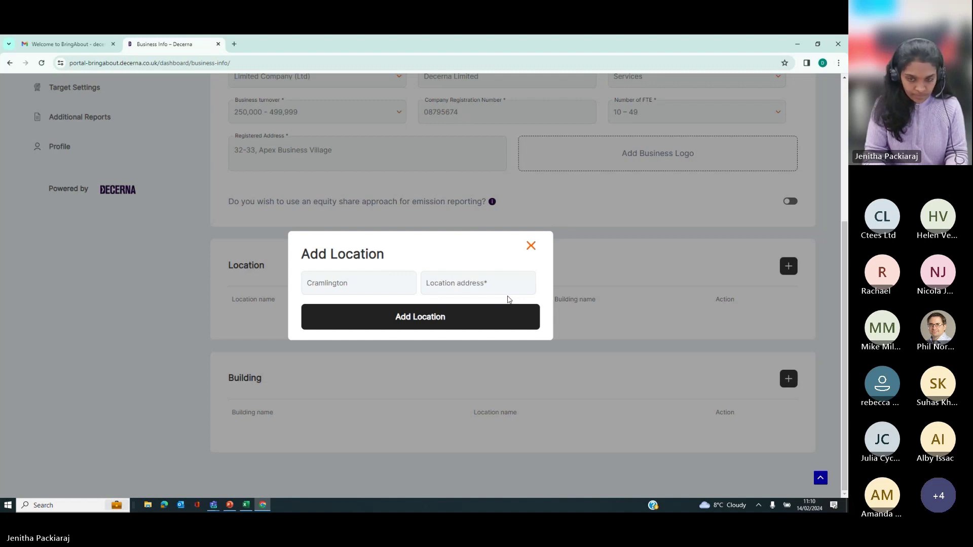
{"action": "type", "text": "32-3"}
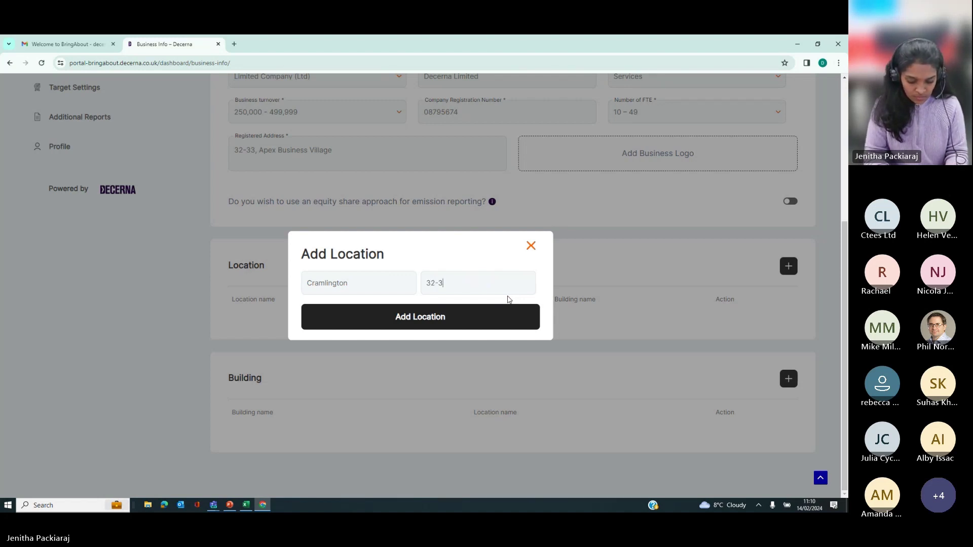
{"action": "type", "text": "3, Apex Busines"}
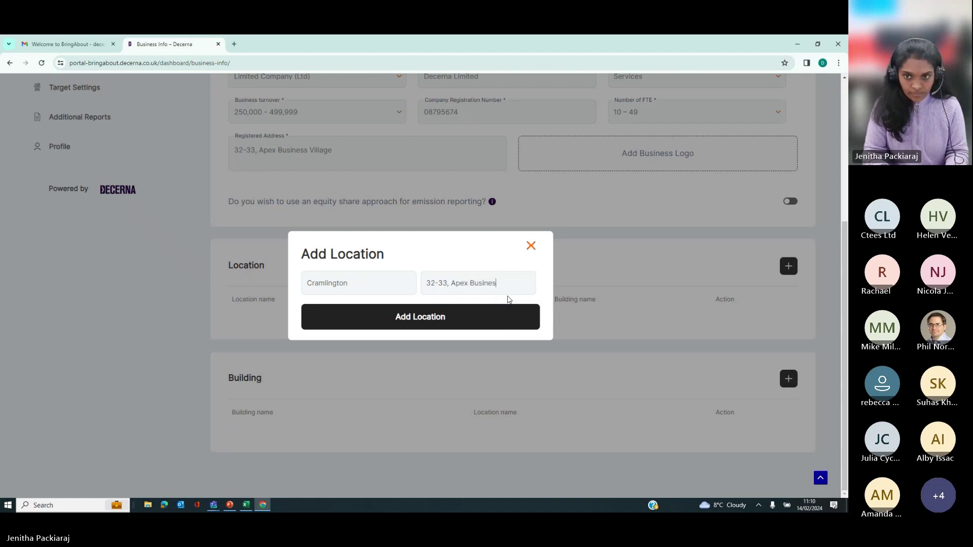
{"action": "type", "text": "s Villa"}
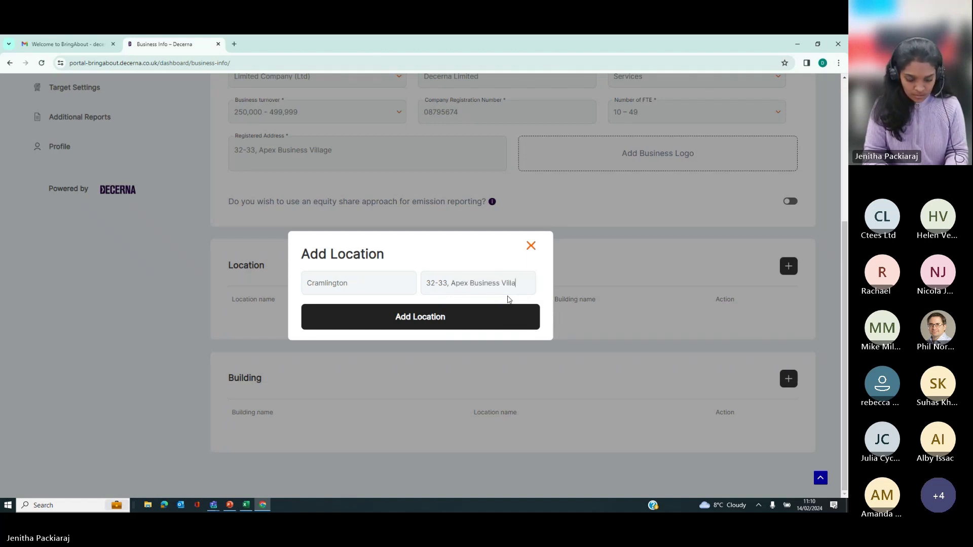
{"action": "type", "text": "ge"}
{"action": "left_click", "coordinate": [484, 319]}
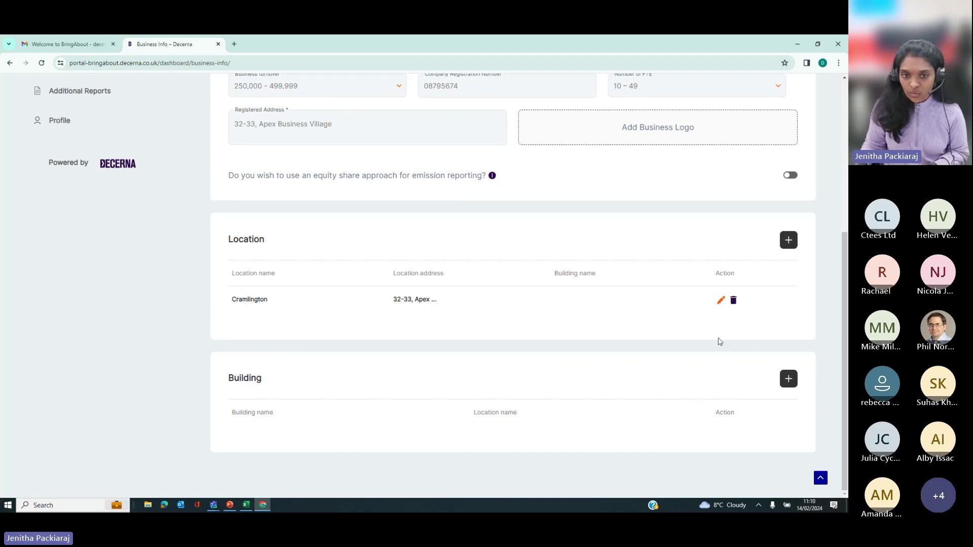
Step: Start a building named 'Decerna House' assigned to the Cramlington location
{"action": "left_click", "coordinate": [789, 385]}
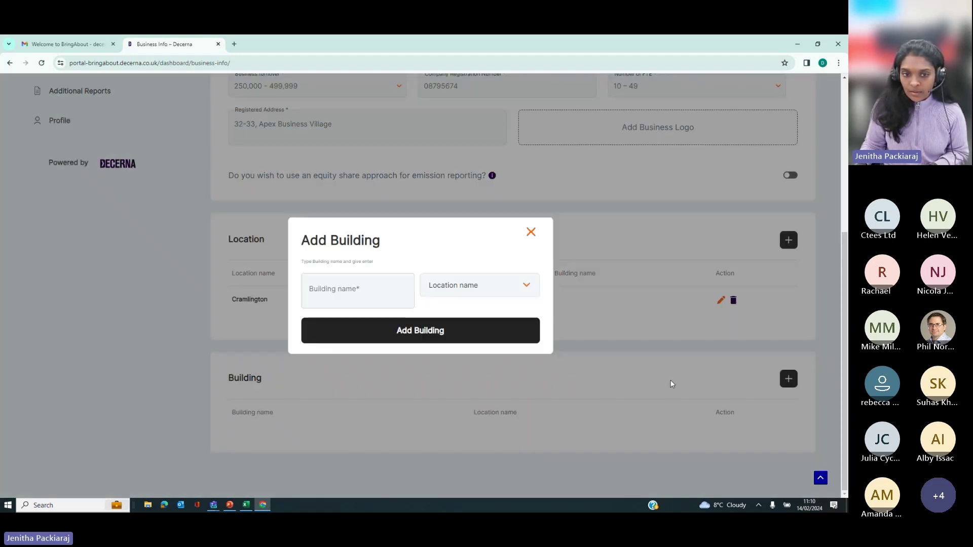
{"action": "left_click", "coordinate": [372, 287]}
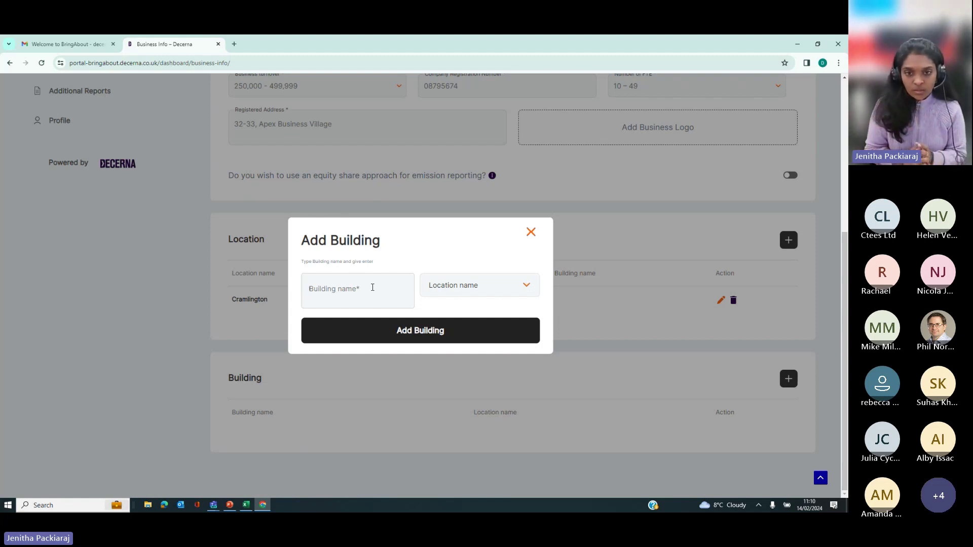
{"action": "type", "text": "DEcerna"}
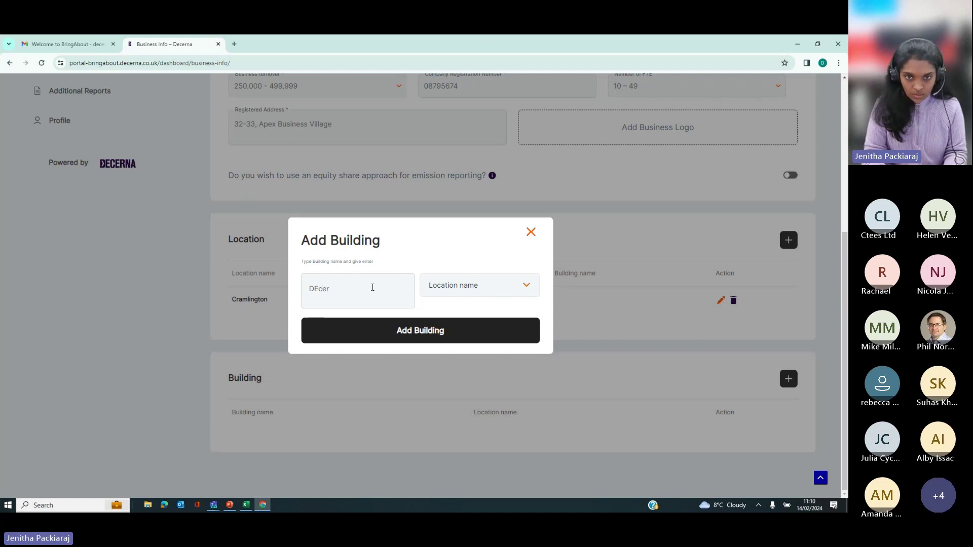
{"action": "key", "text": "BackSpace"}
{"action": "key", "text": "BackSpace"}
{"action": "key", "text": "BackSpace"}
{"action": "key", "text": "BackSpace"}
{"action": "type", "text": "ecerna"}
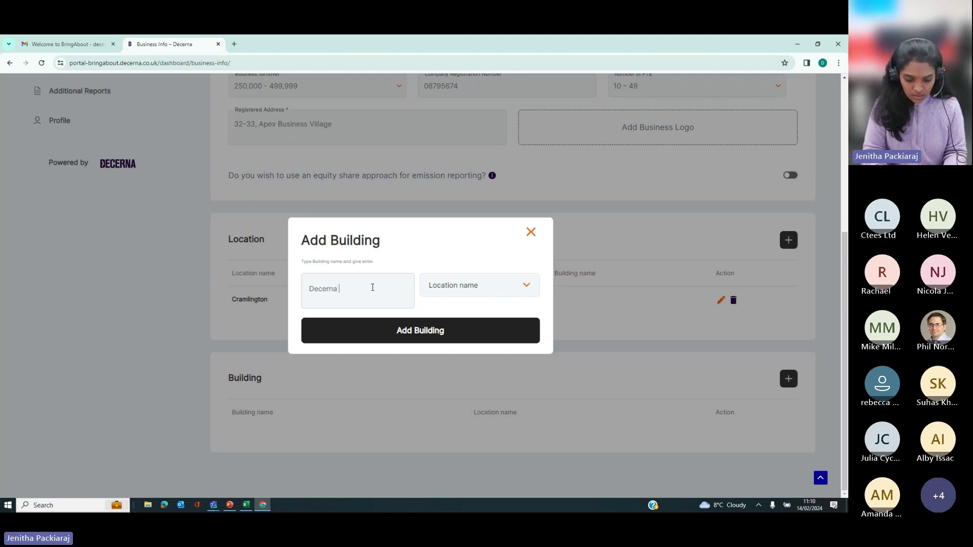
{"action": "type", "text": " House"}
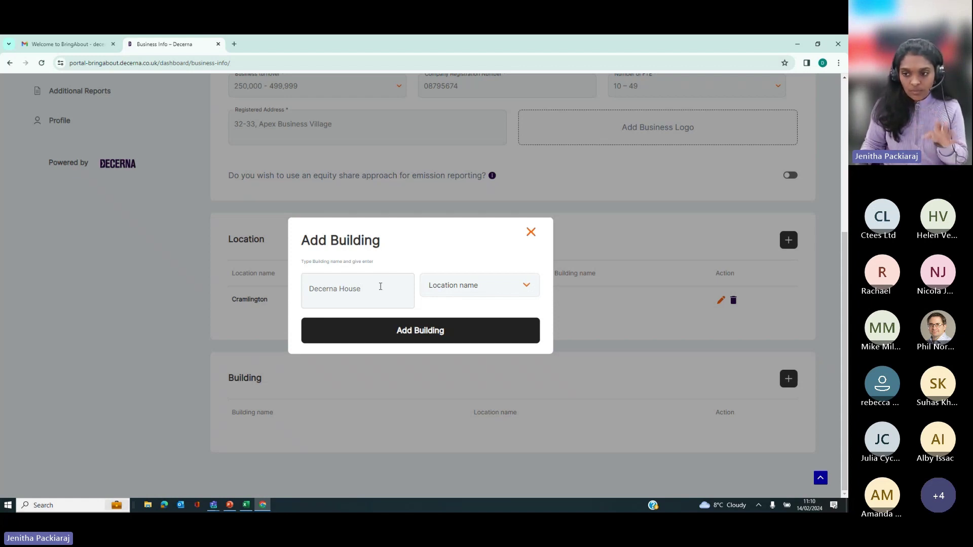
{"action": "left_click", "coordinate": [438, 291]}
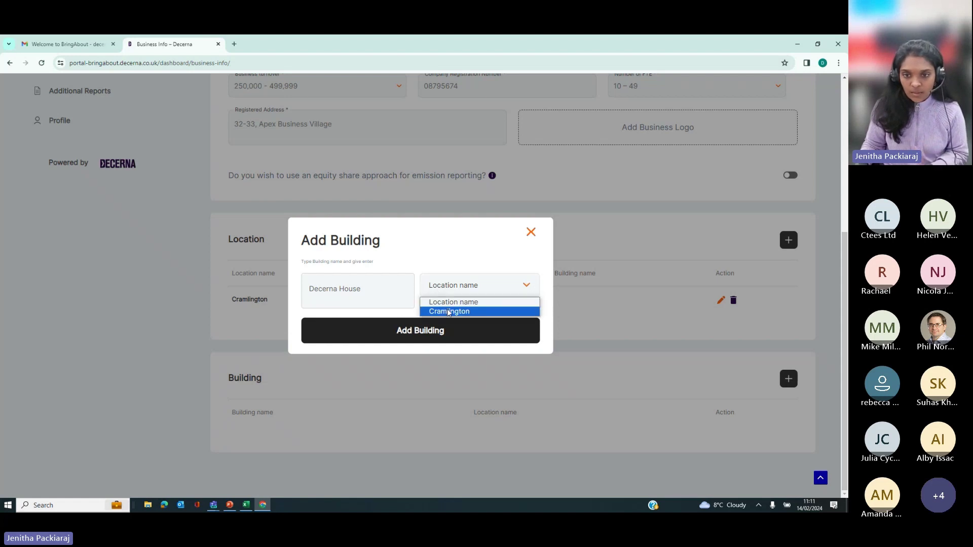
{"action": "left_click", "coordinate": [446, 312]}
Step: Confirm the Decerna House name and add the building
{"action": "left_click", "coordinate": [394, 337]}
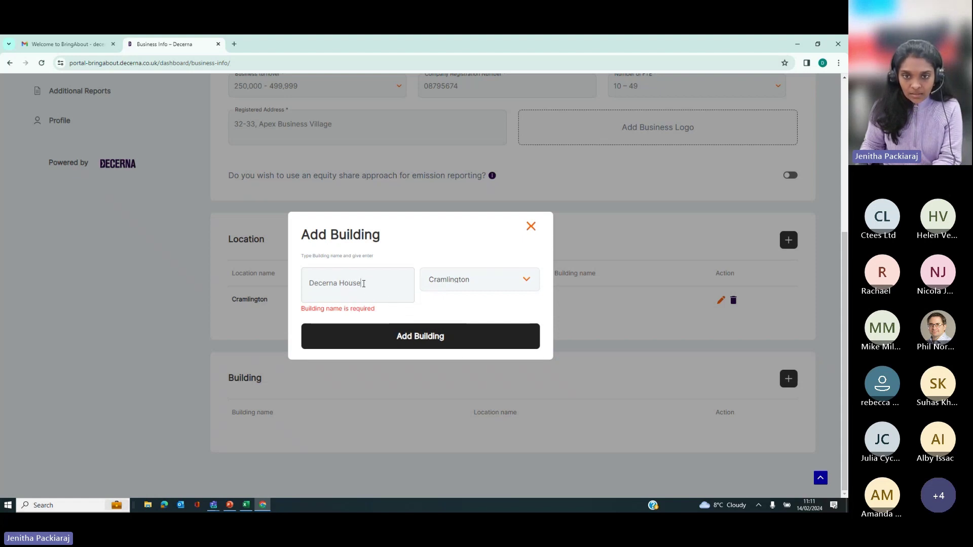
{"action": "key", "text": "Return"}
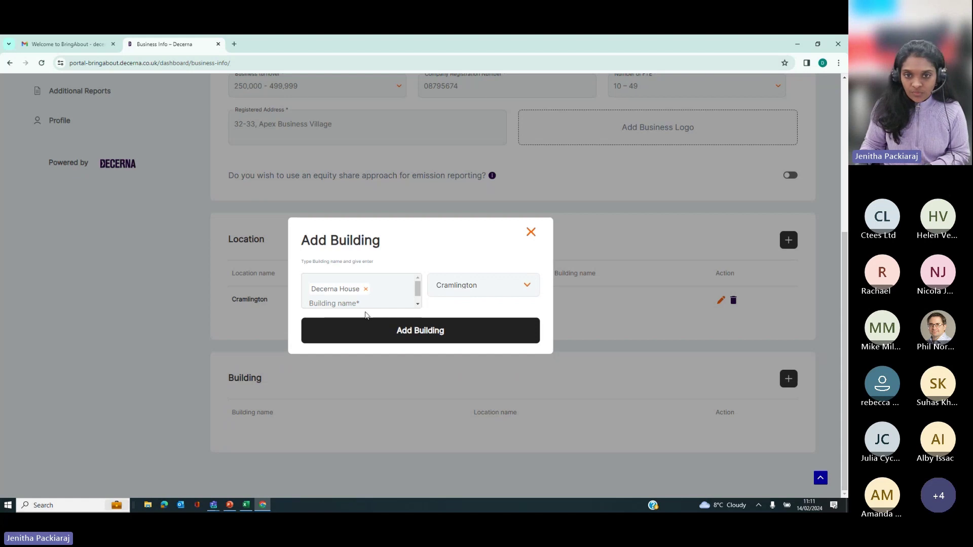
{"action": "left_click", "coordinate": [419, 330]}
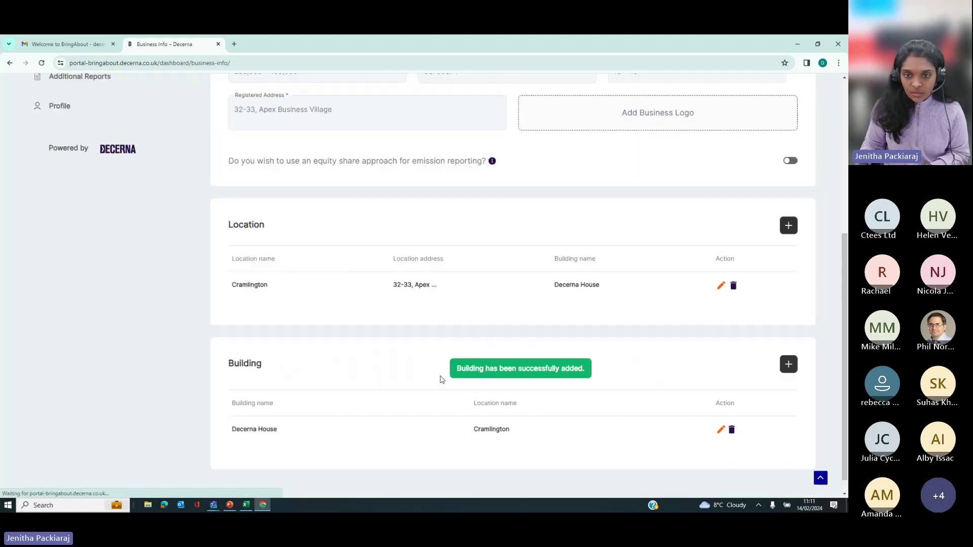
{"action": "scroll", "coordinate": [435, 436], "scroll_direction": "up", "scroll_amount": 4}
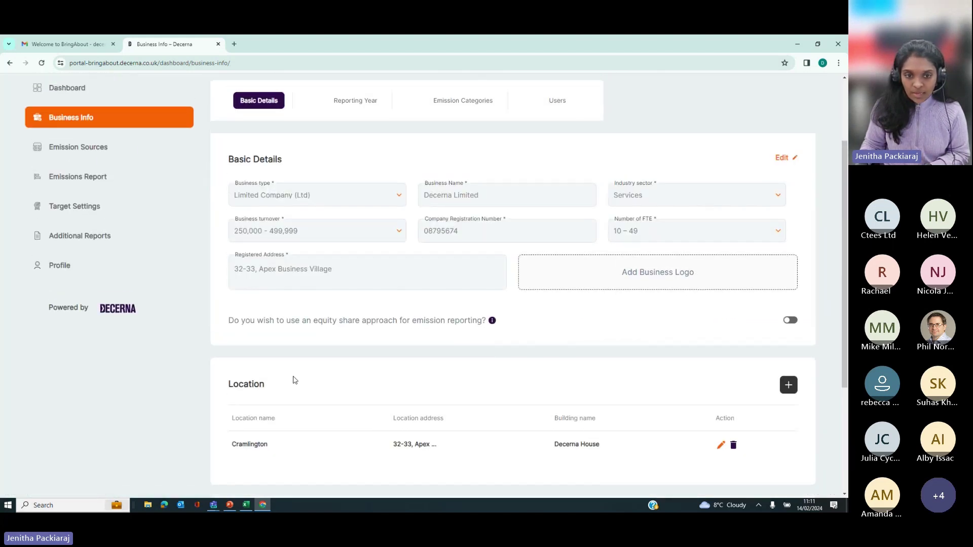
{"action": "scroll", "coordinate": [292, 390], "scroll_direction": "down", "scroll_amount": 4}
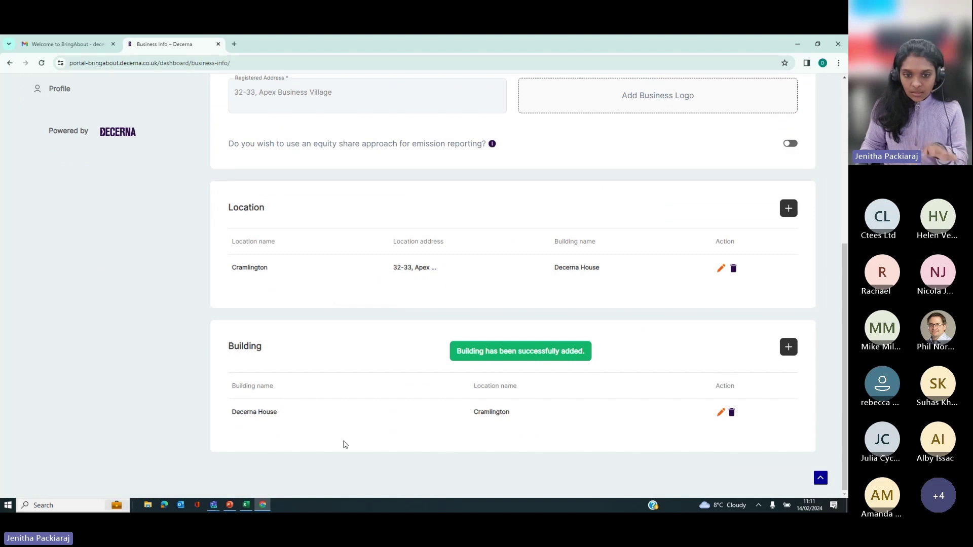
{"action": "scroll", "coordinate": [325, 380], "scroll_direction": "up", "scroll_amount": 4}
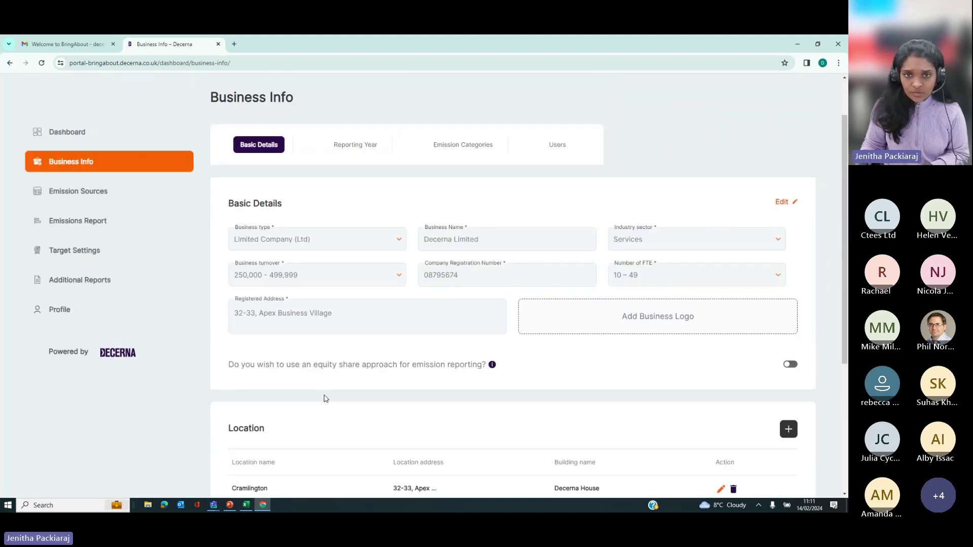
Step: On the Reporting Year tab, answer No to having already calculated base year emissions
{"action": "left_click", "coordinate": [349, 148]}
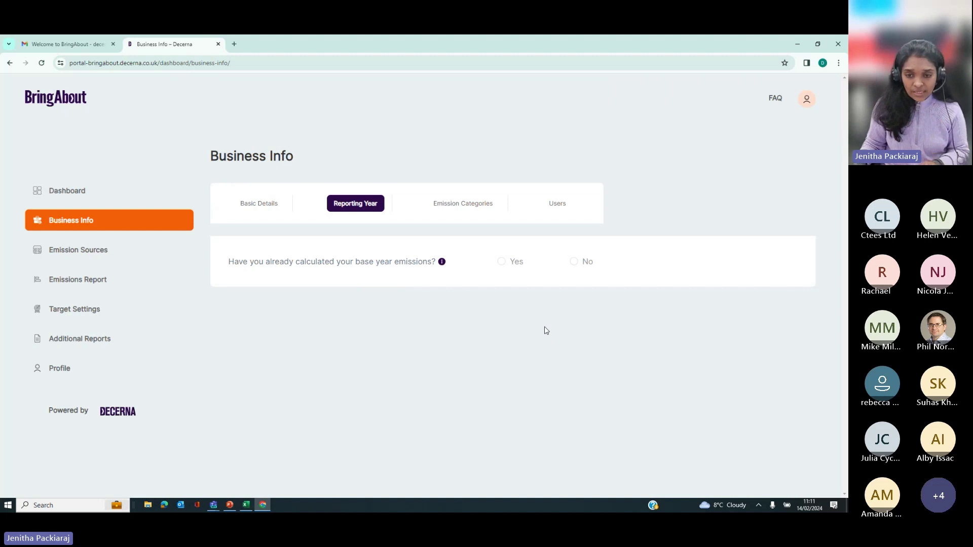
{"action": "left_click", "coordinate": [501, 264]}
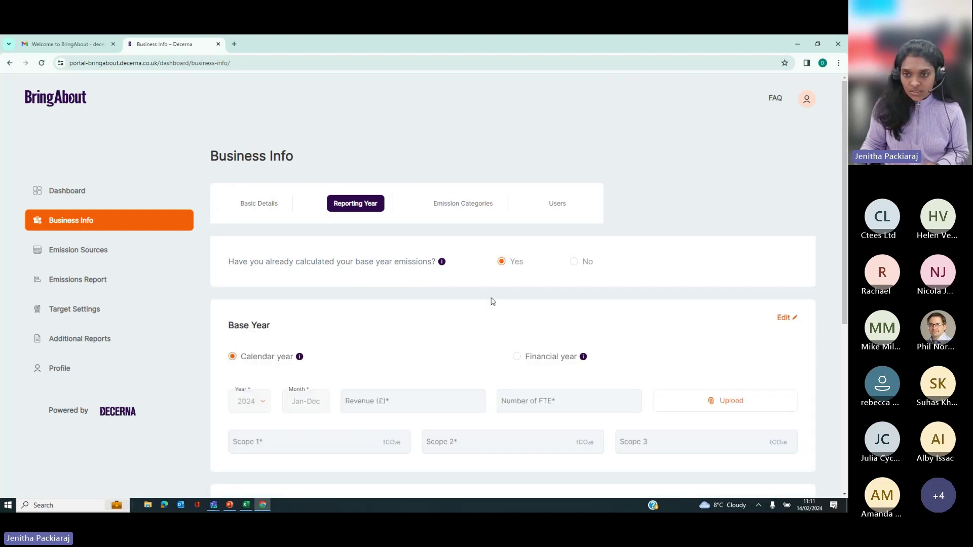
{"action": "scroll", "coordinate": [390, 390], "scroll_direction": "down", "scroll_amount": 2}
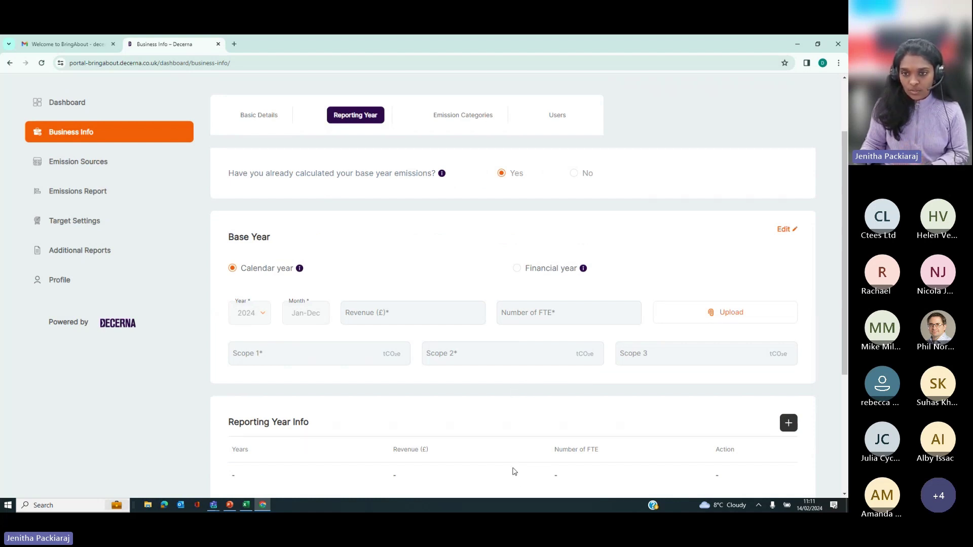
{"action": "scroll", "coordinate": [515, 471], "scroll_direction": "up", "scroll_amount": 2}
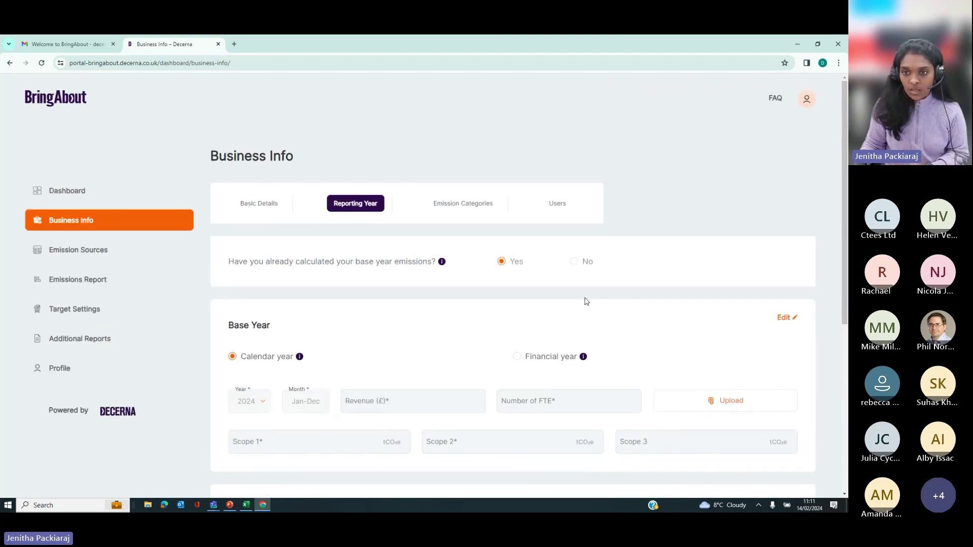
{"action": "left_click", "coordinate": [575, 262]}
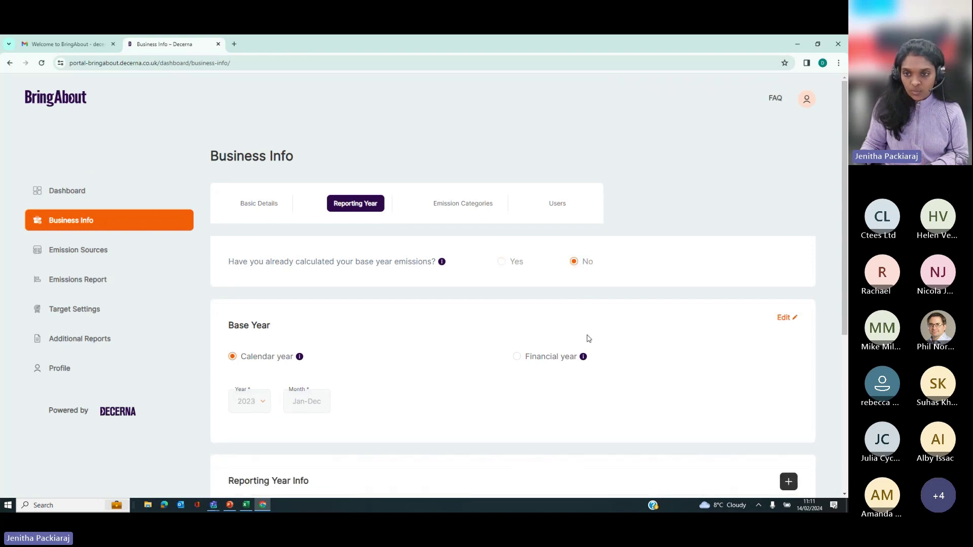
{"action": "scroll", "coordinate": [631, 337], "scroll_direction": "down", "scroll_amount": 3}
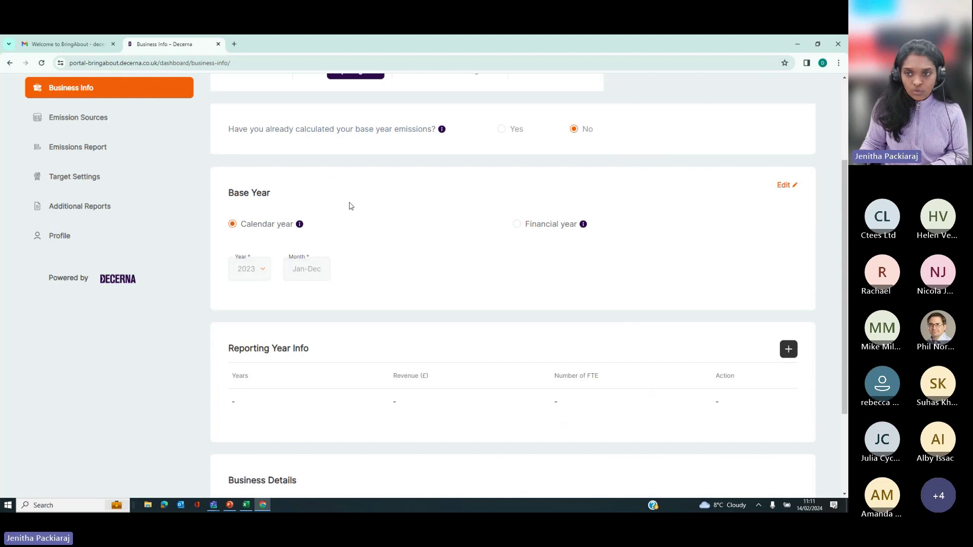
Step: Edit the base year, keep Calendar year with 2023 selected, and save it
{"action": "left_click", "coordinate": [783, 185]}
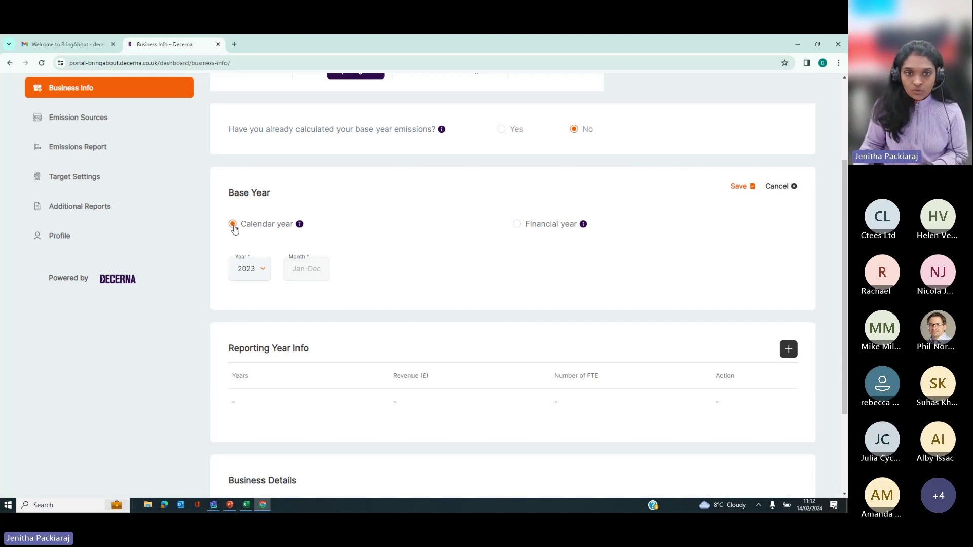
{"action": "left_click", "coordinate": [263, 267]}
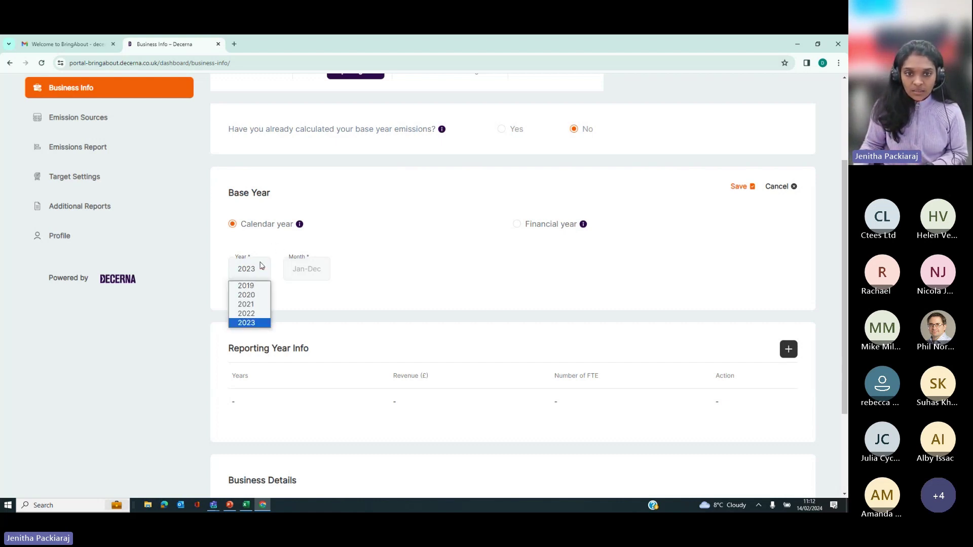
{"action": "left_click", "coordinate": [254, 324]}
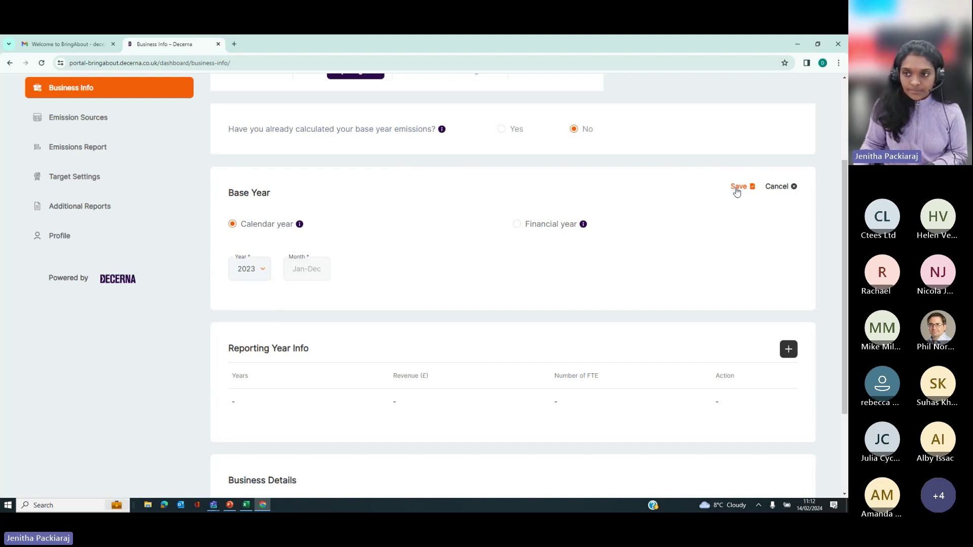
{"action": "left_click", "coordinate": [518, 225]}
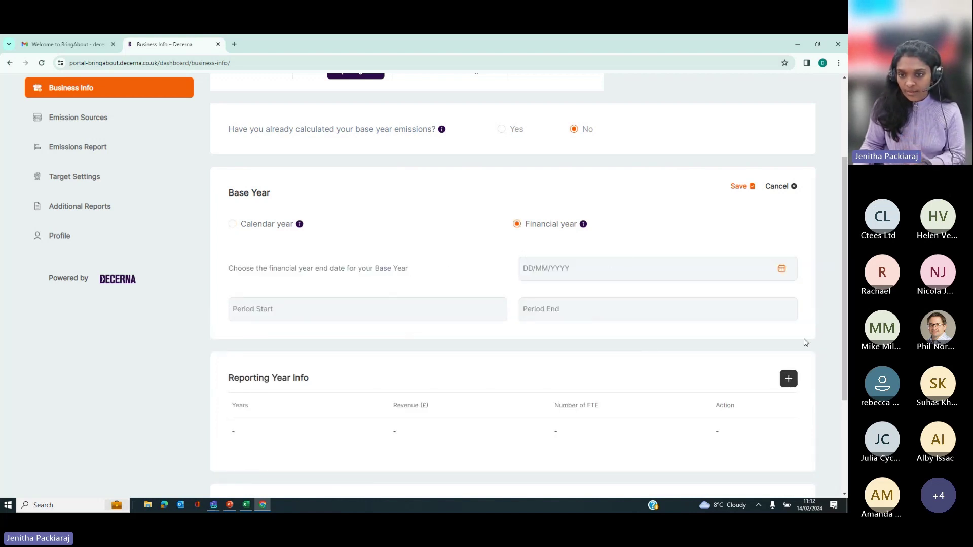
{"action": "left_click", "coordinate": [232, 224]}
{"action": "left_click", "coordinate": [738, 188]}
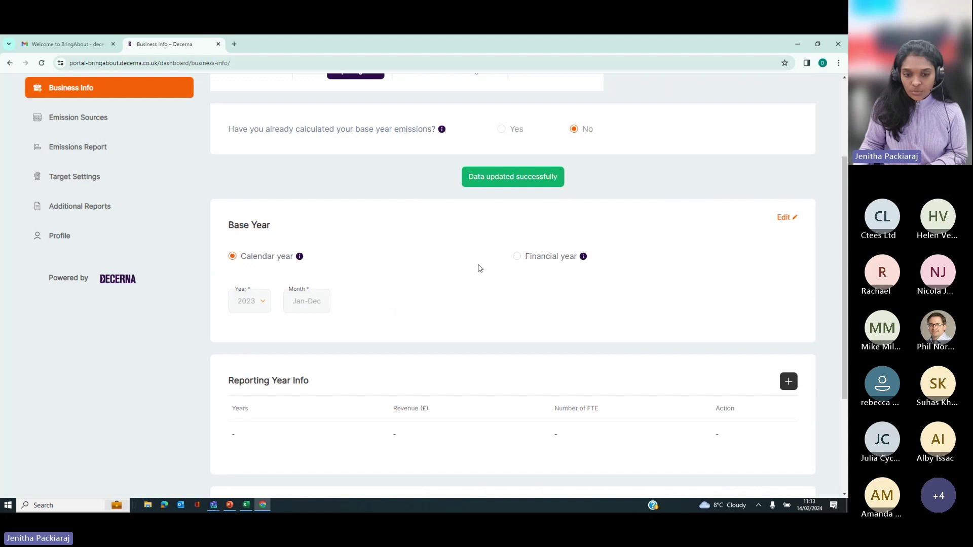
{"action": "scroll", "coordinate": [482, 275], "scroll_direction": "down", "scroll_amount": 3}
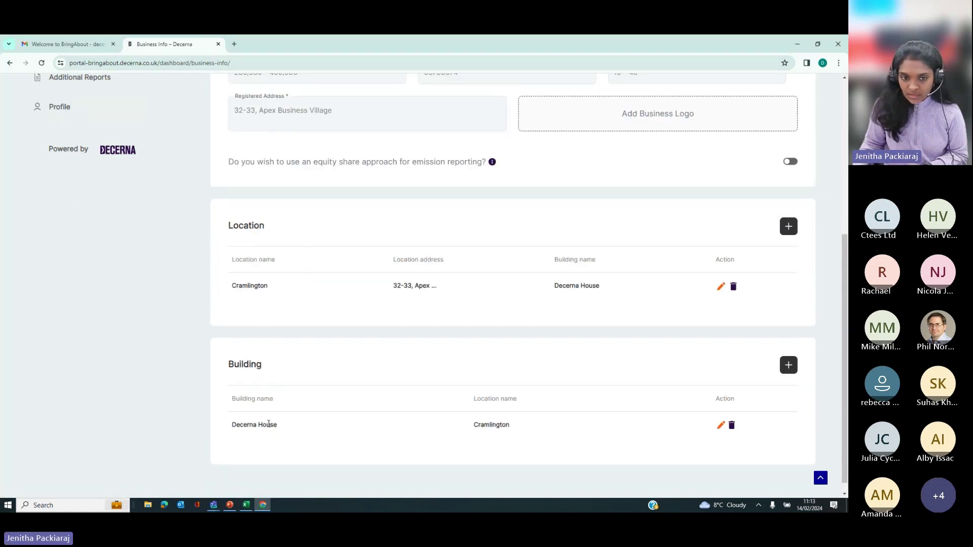
{"action": "left_click", "coordinate": [720, 425]}
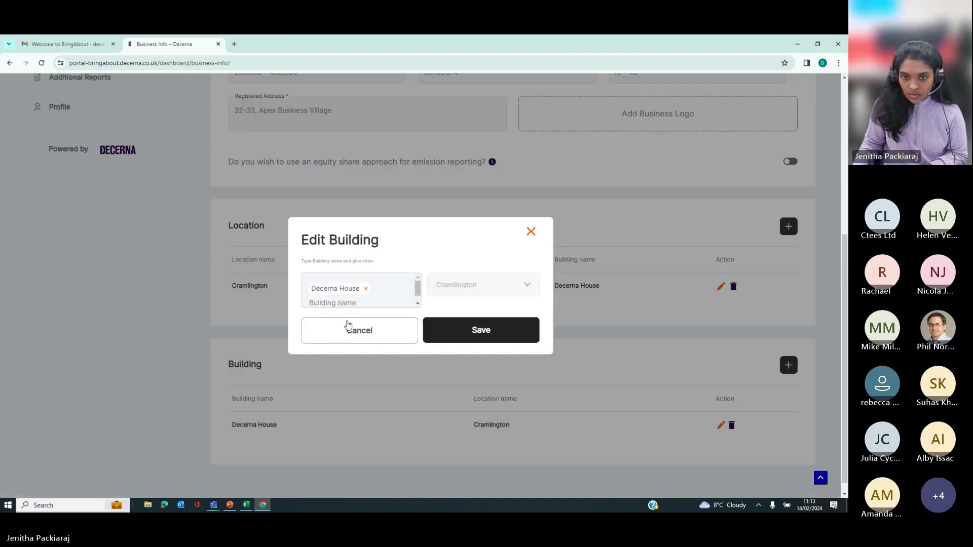
{"action": "left_click", "coordinate": [530, 232]}
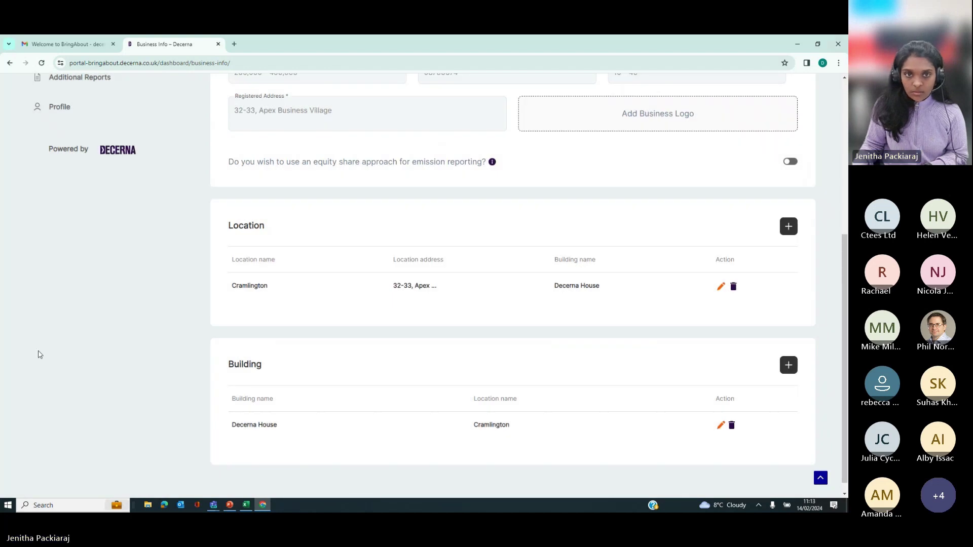
{"action": "scroll", "coordinate": [458, 376], "scroll_direction": "up", "scroll_amount": 2}
{"action": "scroll", "coordinate": [457, 377], "scroll_direction": "up", "scroll_amount": 3}
{"action": "left_click", "coordinate": [356, 202]}
{"action": "scroll", "coordinate": [536, 454], "scroll_direction": "down", "scroll_amount": 5}
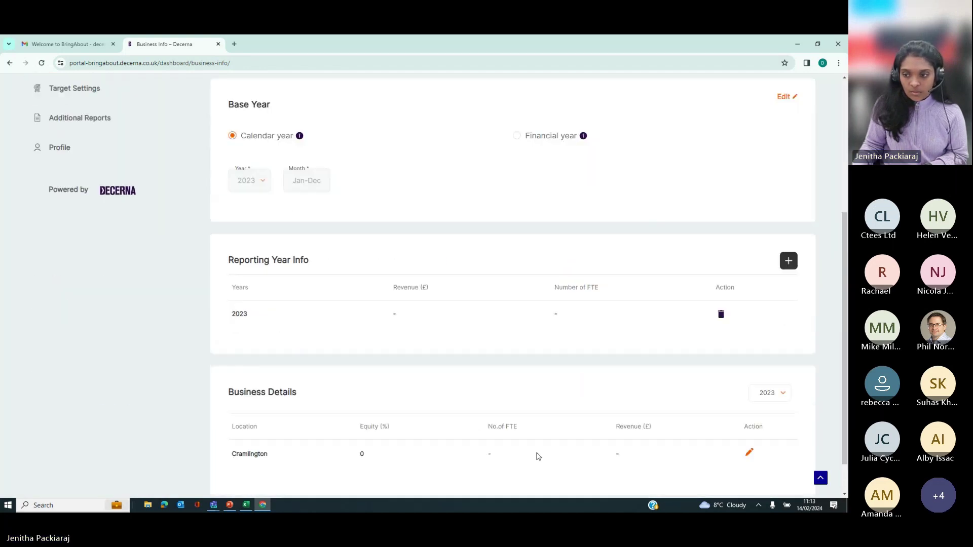
Step: Enter revenue 567890 and 20 FTE in the Cramlington business details and save
{"action": "left_click", "coordinate": [749, 408]}
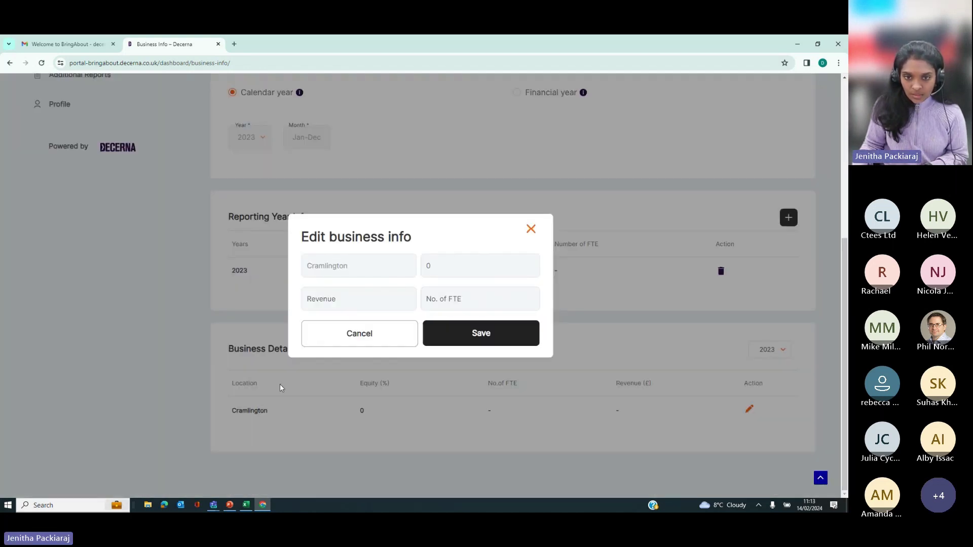
{"action": "left_click", "coordinate": [447, 266]}
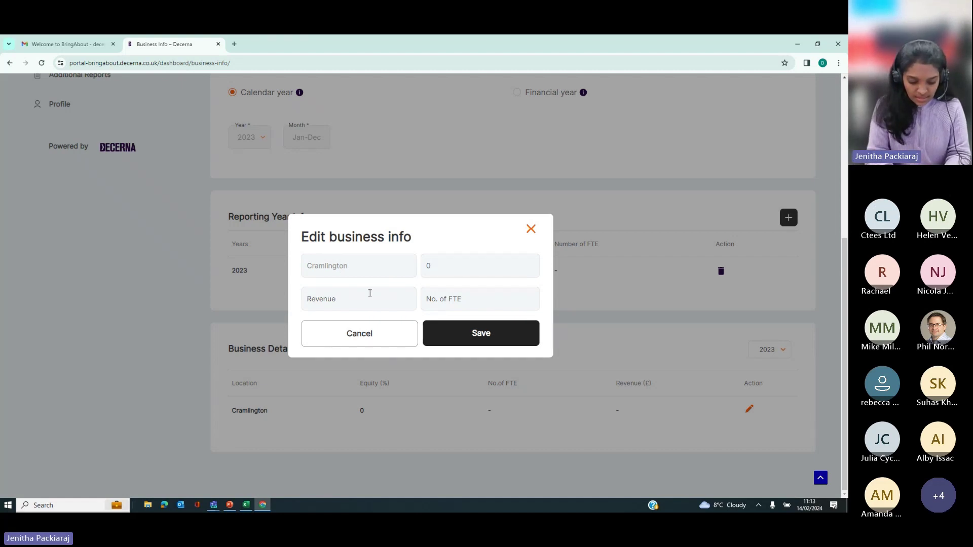
{"action": "left_click", "coordinate": [369, 292]}
{"action": "type", "text": "567890"}
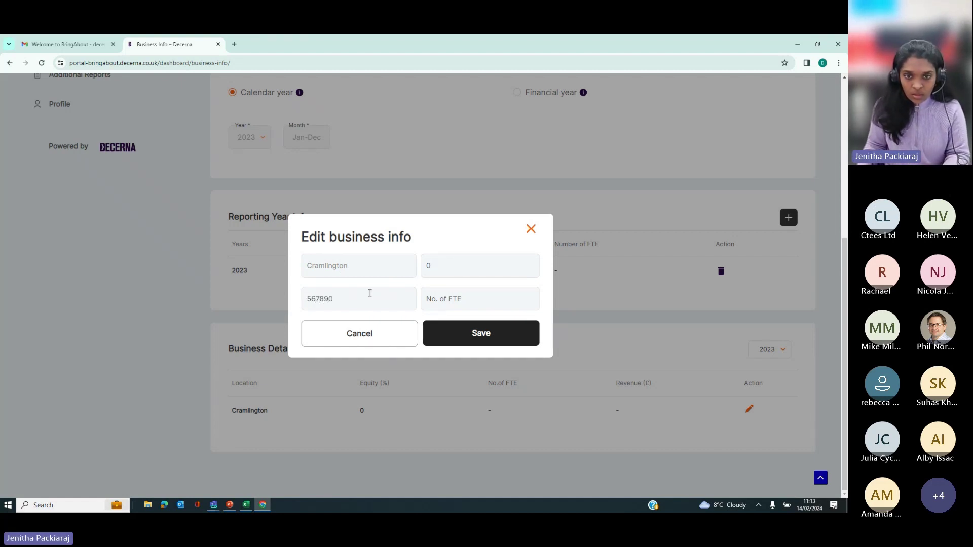
{"action": "left_click", "coordinate": [442, 304]}
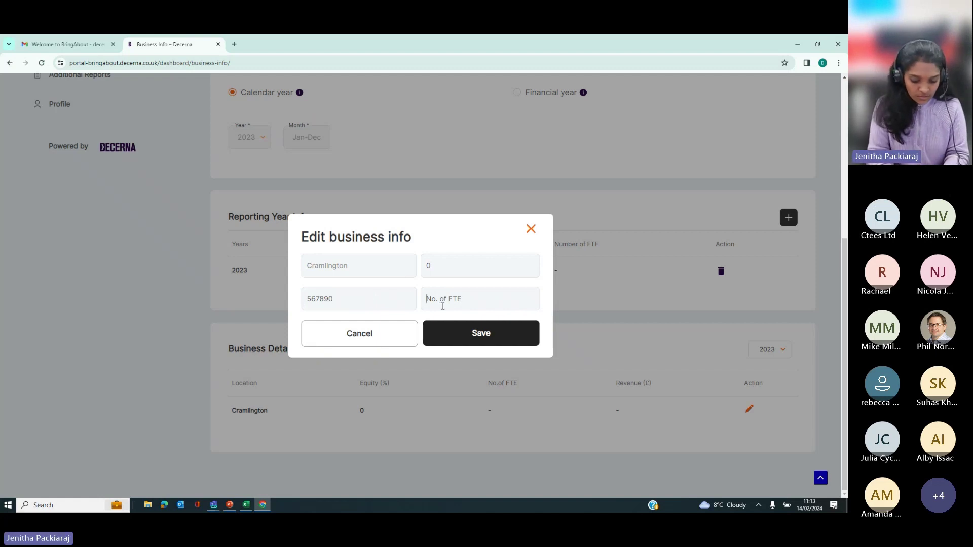
{"action": "type", "text": "20"}
{"action": "left_click", "coordinate": [474, 331]}
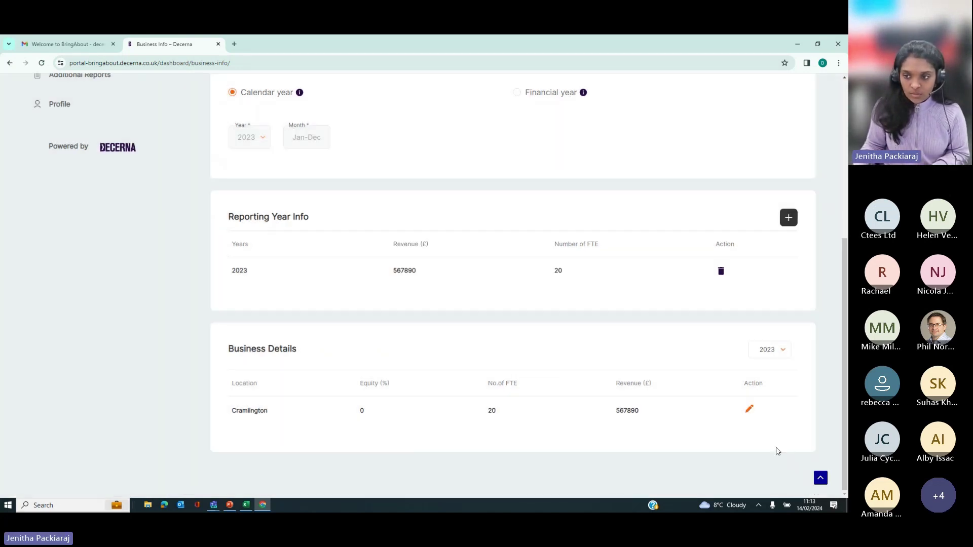
{"action": "scroll", "coordinate": [504, 473], "scroll_direction": "up", "scroll_amount": 5}
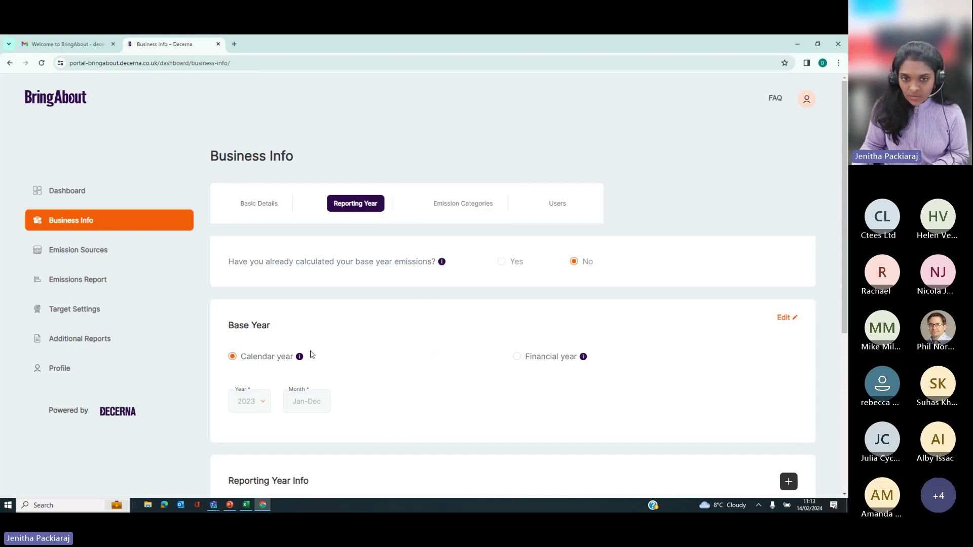
{"action": "mouse_move", "coordinate": [583, 357]}
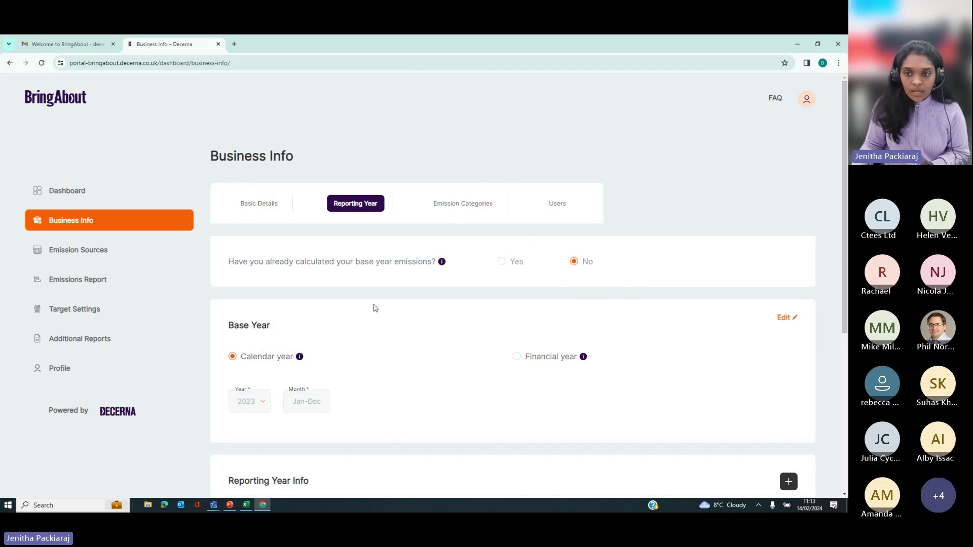
Step: Show the 2023 Emission Categories and review the Scope 1, 2 and 3 category table
{"action": "left_click", "coordinate": [460, 201]}
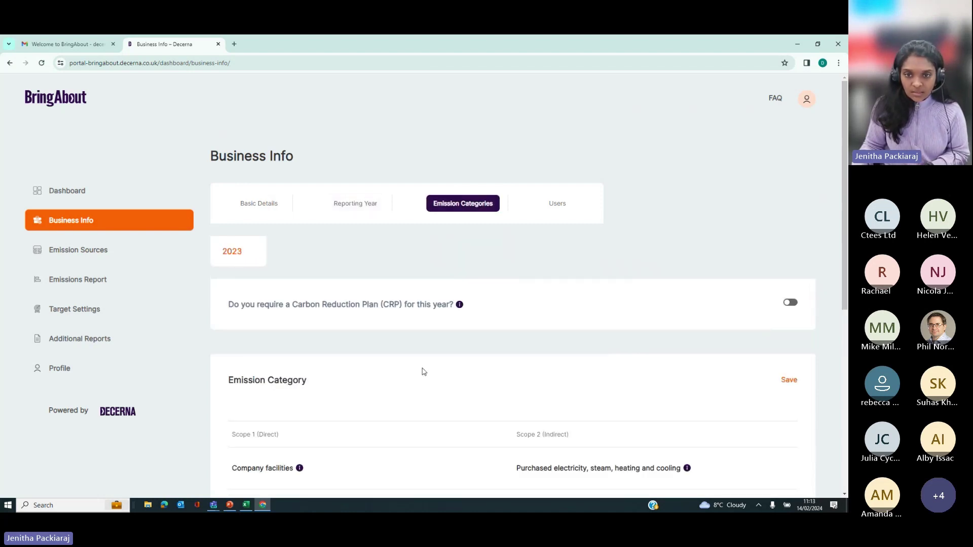
{"action": "scroll", "coordinate": [298, 362], "scroll_direction": "down", "scroll_amount": 2}
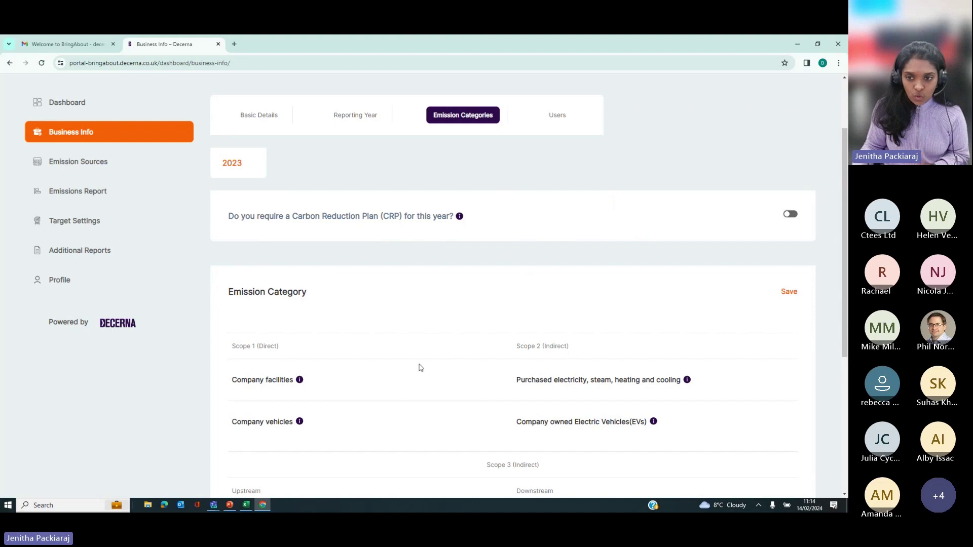
{"action": "scroll", "coordinate": [446, 399], "scroll_direction": "down", "scroll_amount": 5}
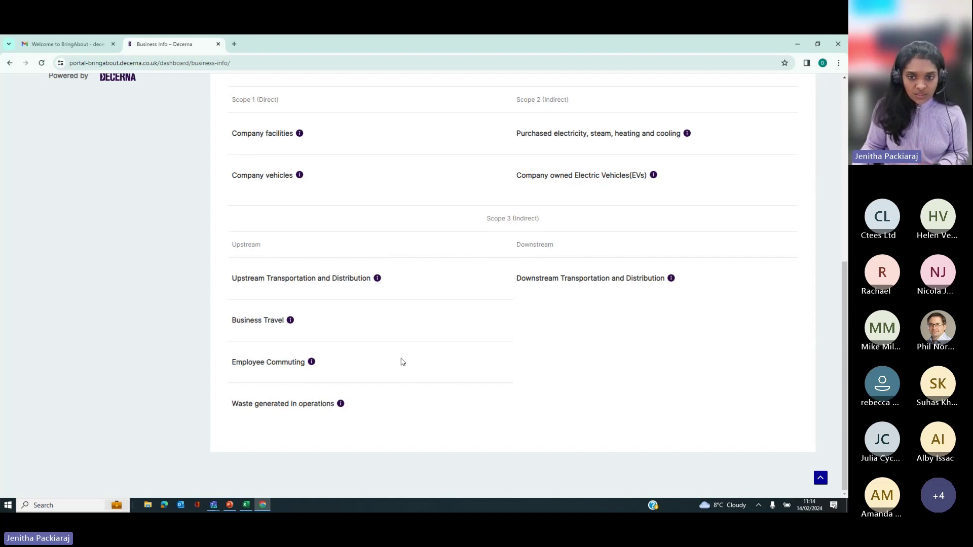
{"action": "scroll", "coordinate": [389, 406], "scroll_direction": "up", "scroll_amount": 5}
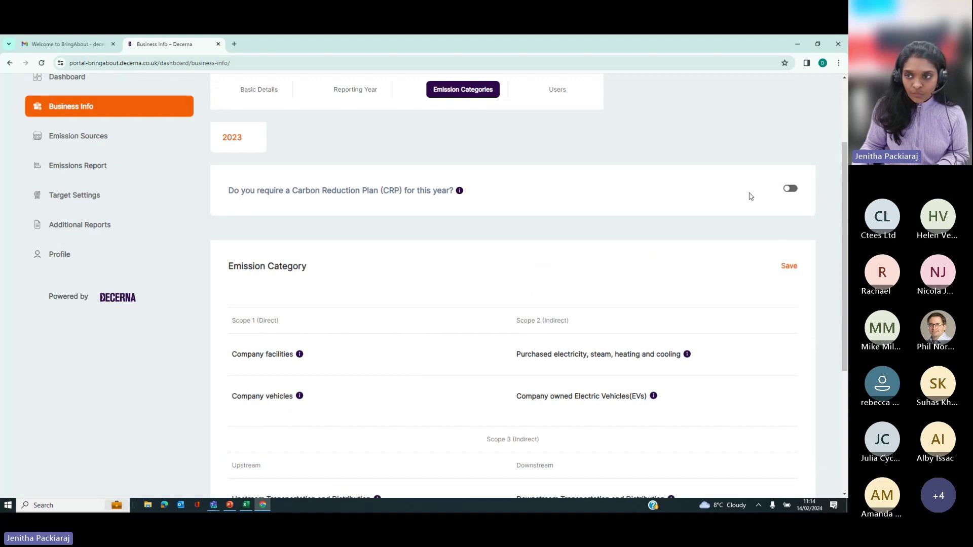
Step: Switch on the Carbon Reduction Plan requirement for 2023
{"action": "left_click", "coordinate": [790, 189]}
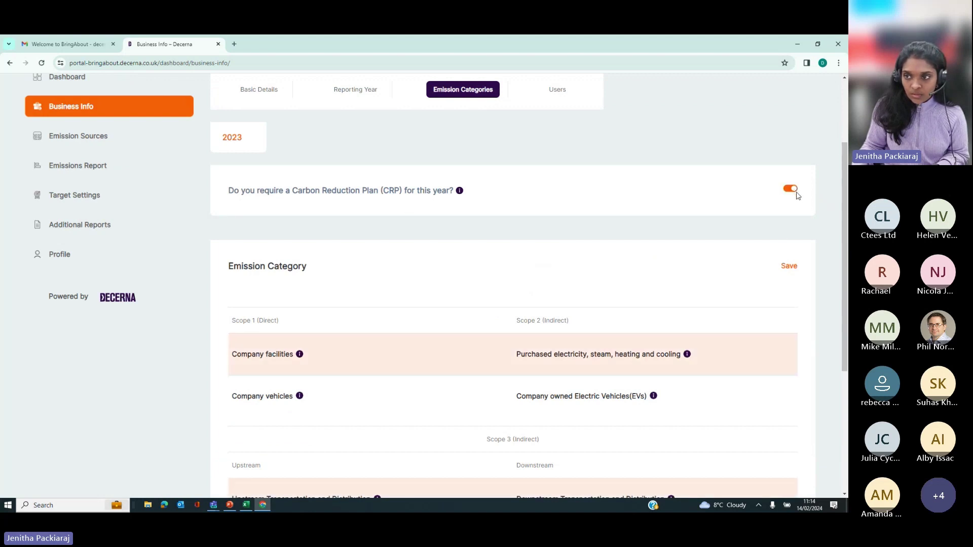
{"action": "scroll", "coordinate": [665, 272], "scroll_direction": "down", "scroll_amount": 2}
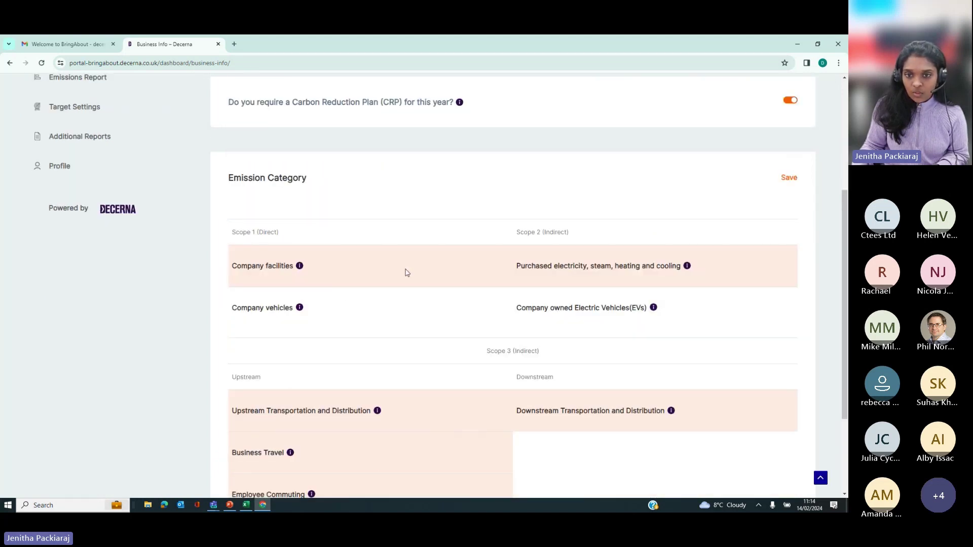
{"action": "scroll", "coordinate": [563, 344], "scroll_direction": "down", "scroll_amount": 3}
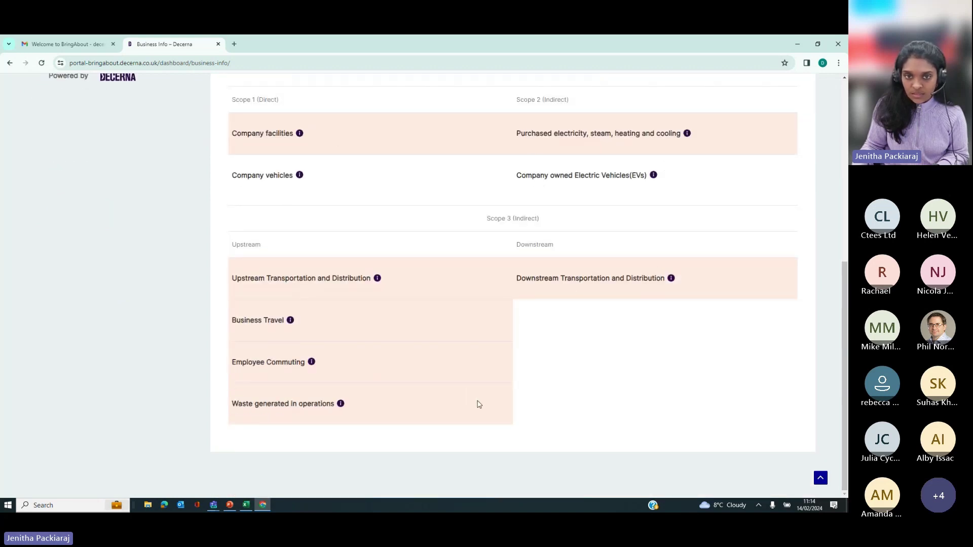
{"action": "scroll", "coordinate": [478, 402], "scroll_direction": "up", "scroll_amount": 2}
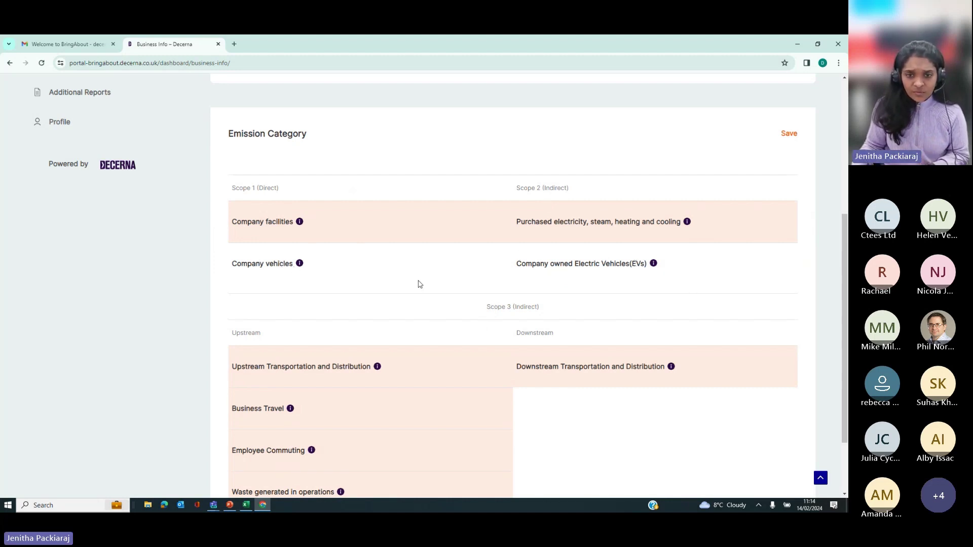
Step: Include Company vehicles in the emission categories, save, and go to Emission Sources
{"action": "left_click_drag", "start_coordinate": [274, 260], "coordinate": [271, 264]}
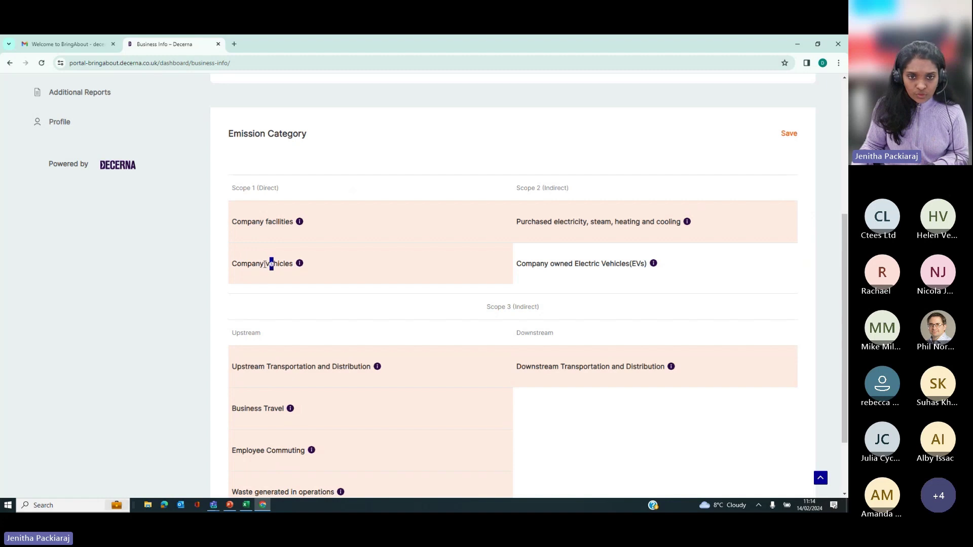
{"action": "scroll", "coordinate": [351, 289], "scroll_direction": "up", "scroll_amount": 2}
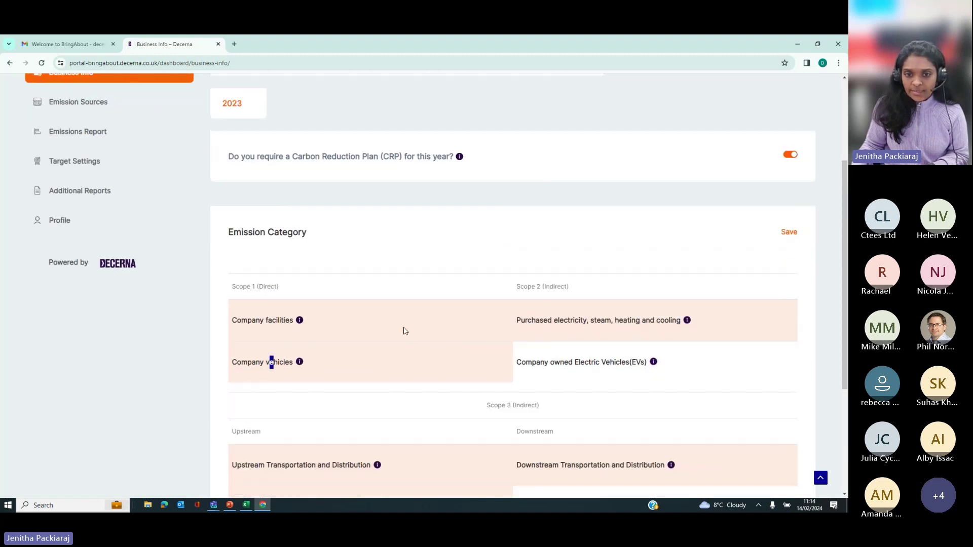
{"action": "scroll", "coordinate": [405, 331], "scroll_direction": "down", "scroll_amount": 2}
{"action": "scroll", "coordinate": [467, 415], "scroll_direction": "down", "scroll_amount": 2}
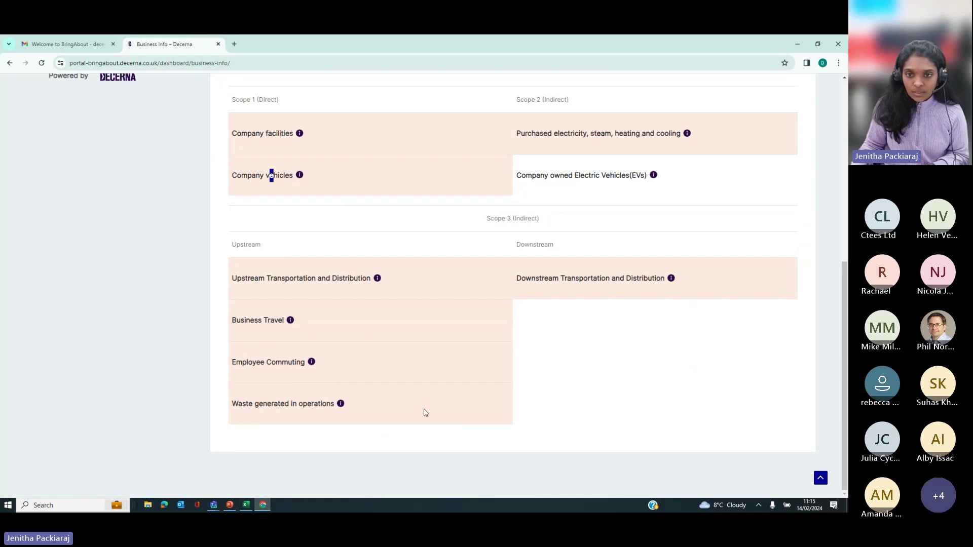
{"action": "scroll", "coordinate": [363, 334], "scroll_direction": "up", "scroll_amount": 2}
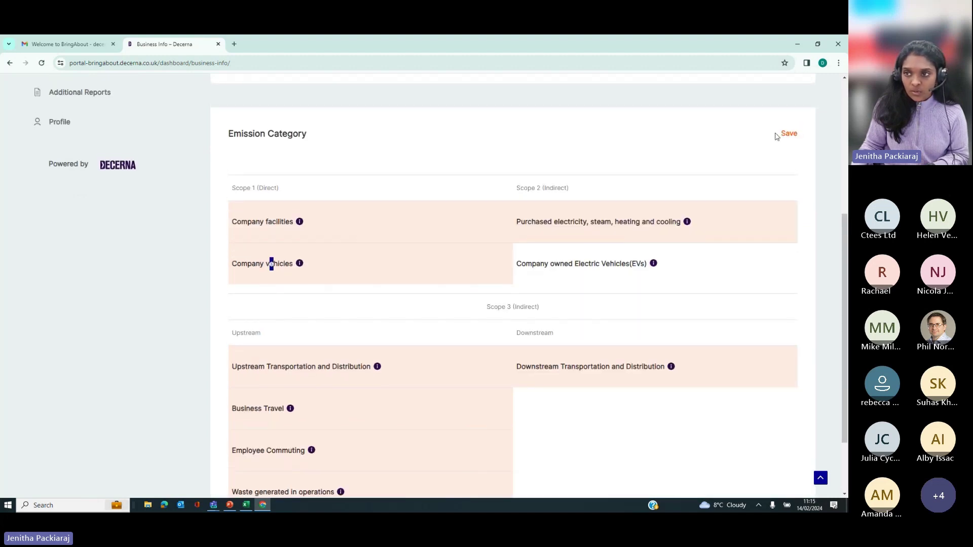
{"action": "scroll", "coordinate": [785, 144], "scroll_direction": "up", "scroll_amount": 2}
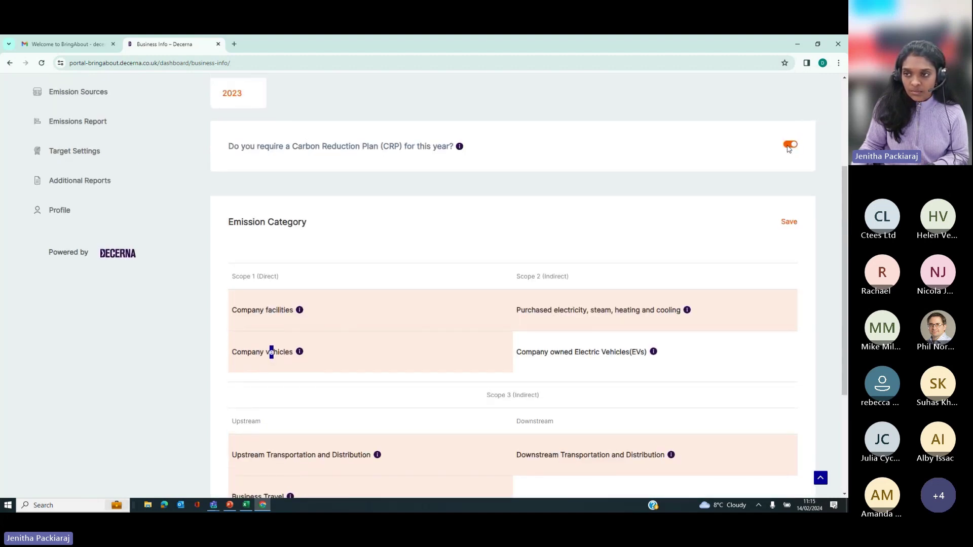
{"action": "scroll", "coordinate": [500, 299], "scroll_direction": "down", "scroll_amount": 3}
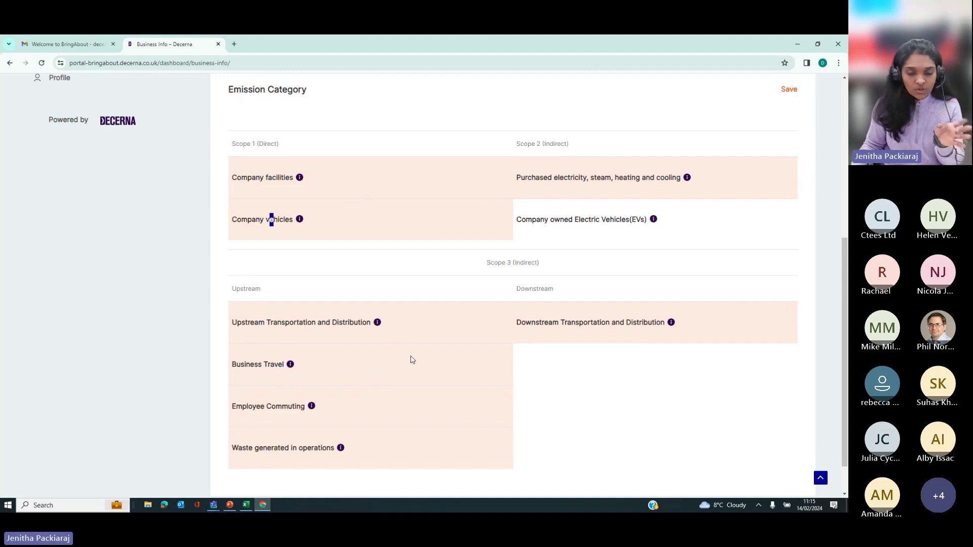
{"action": "scroll", "coordinate": [734, 312], "scroll_direction": "up", "scroll_amount": 3}
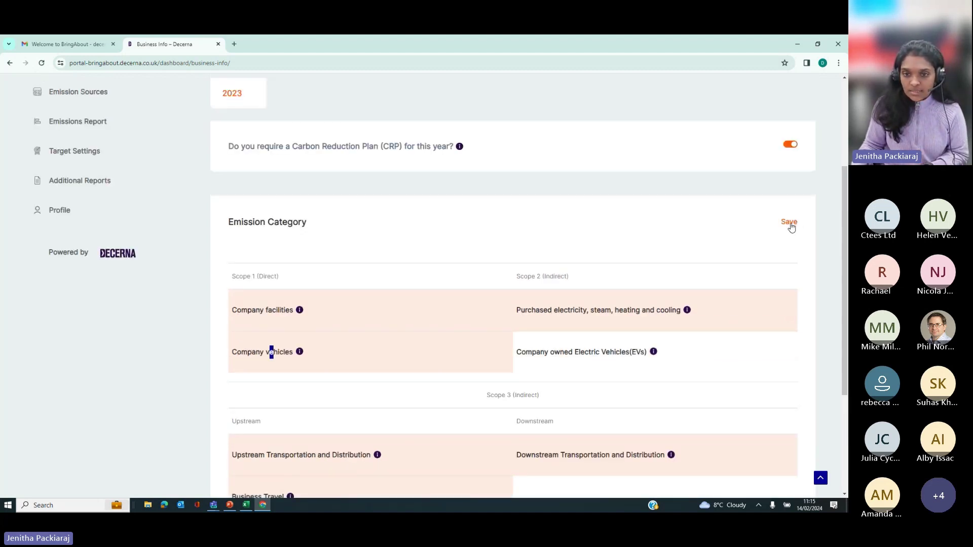
{"action": "left_click", "coordinate": [791, 223]}
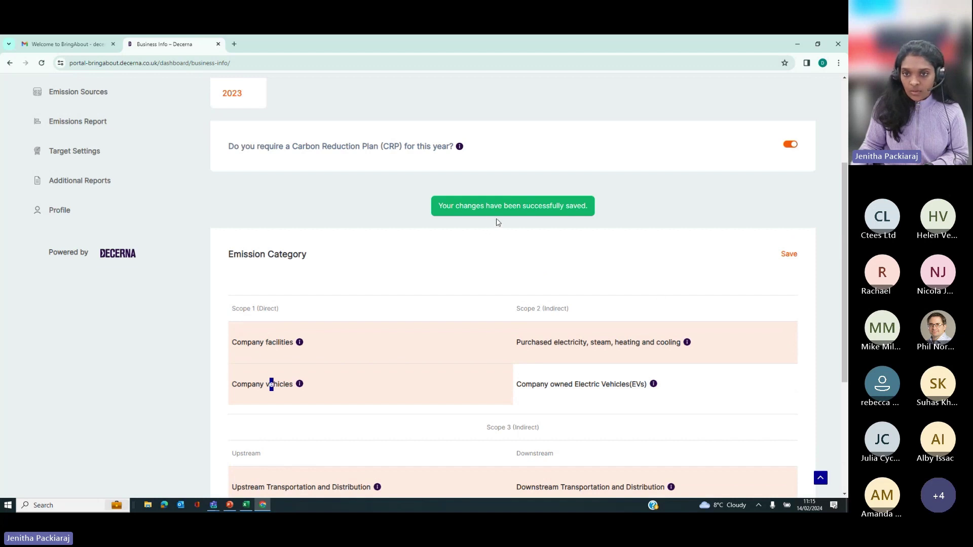
{"action": "scroll", "coordinate": [496, 252], "scroll_direction": "up", "scroll_amount": 3}
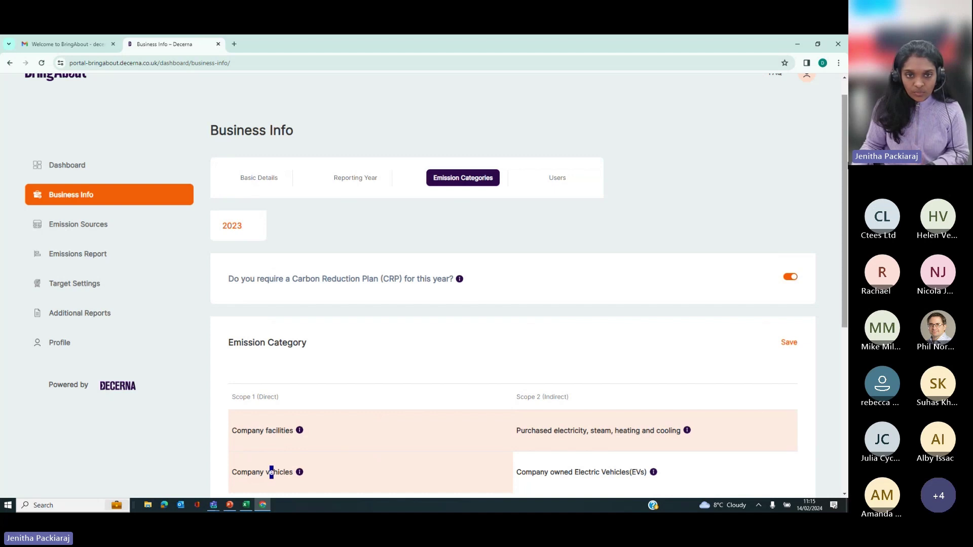
{"action": "left_click", "coordinate": [76, 223]}
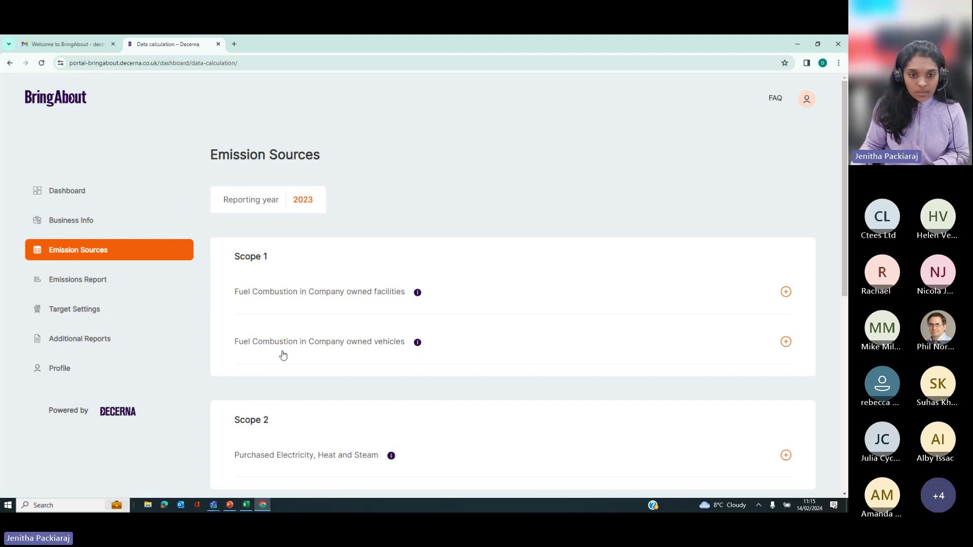
Step: Expand the company-owned facilities fuel combustion form and choose Gaseous fuels, Natural gas
{"action": "scroll", "coordinate": [282, 358], "scroll_direction": "down", "scroll_amount": 2}
{"action": "scroll", "coordinate": [282, 359], "scroll_direction": "down", "scroll_amount": 4}
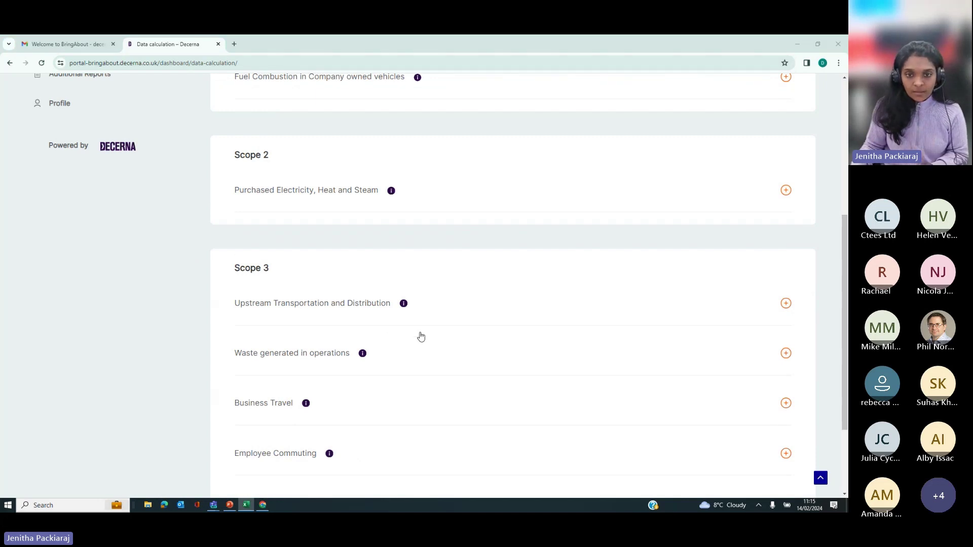
{"action": "scroll", "coordinate": [406, 330], "scroll_direction": "up", "scroll_amount": 6}
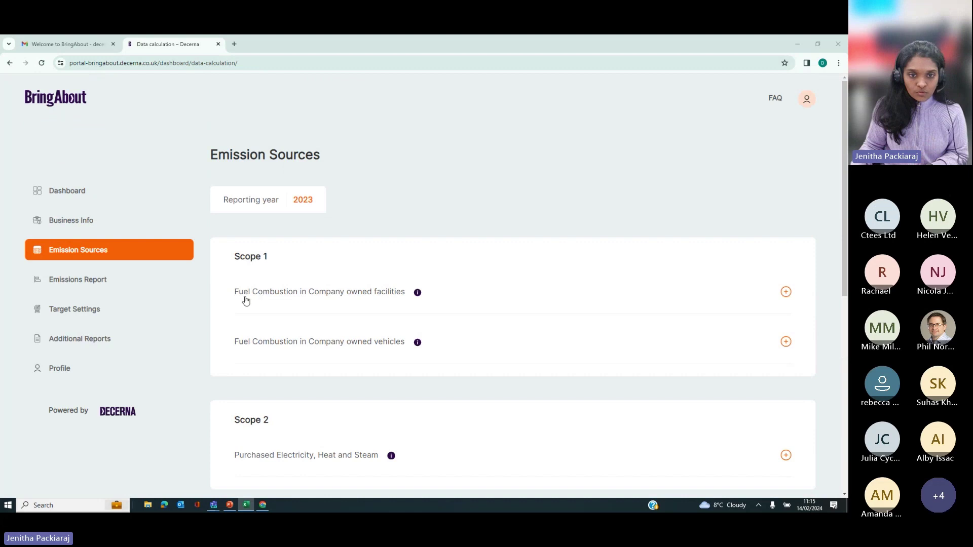
{"action": "left_click", "coordinate": [323, 299]}
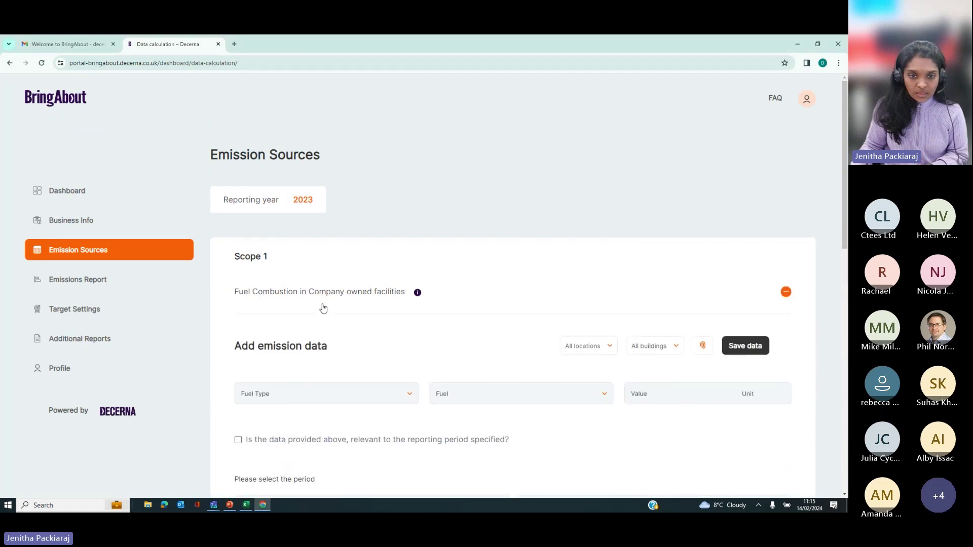
{"action": "scroll", "coordinate": [329, 334], "scroll_direction": "down", "scroll_amount": 3}
{"action": "left_click", "coordinate": [280, 270]}
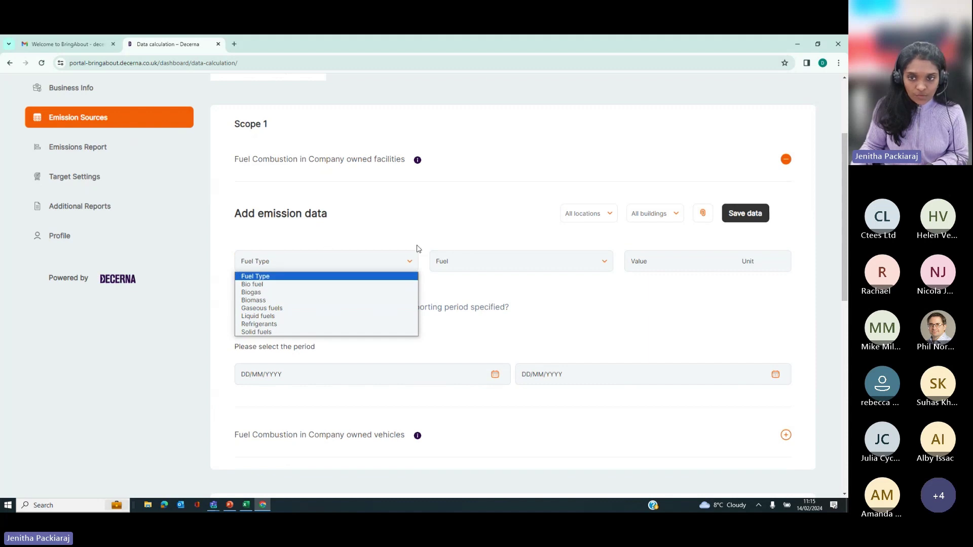
{"action": "left_click", "coordinate": [258, 309]}
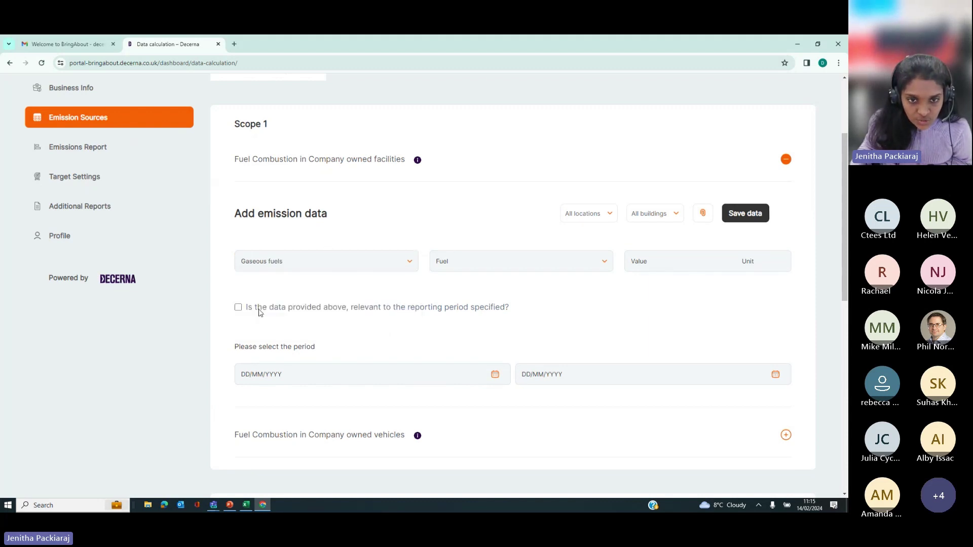
{"action": "left_click", "coordinate": [462, 268]}
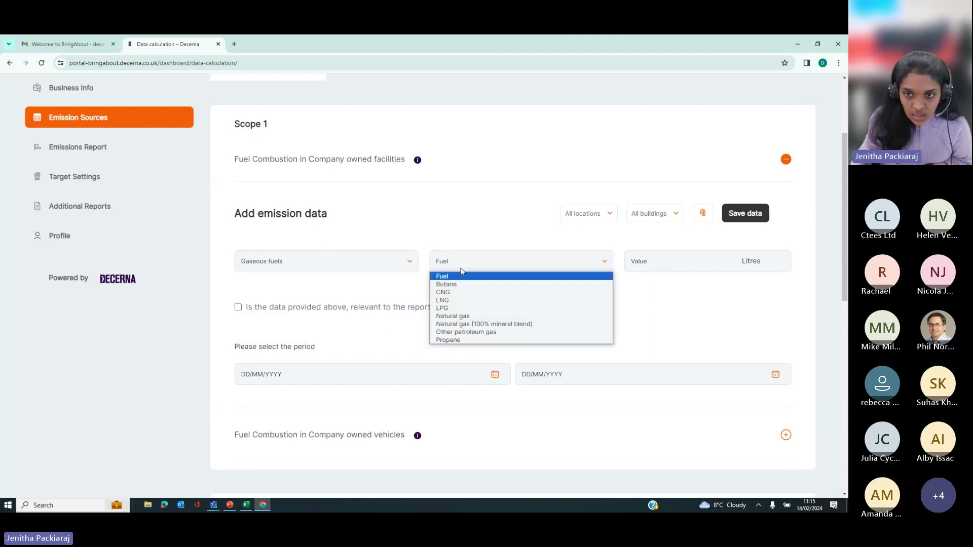
{"action": "left_click", "coordinate": [451, 317]}
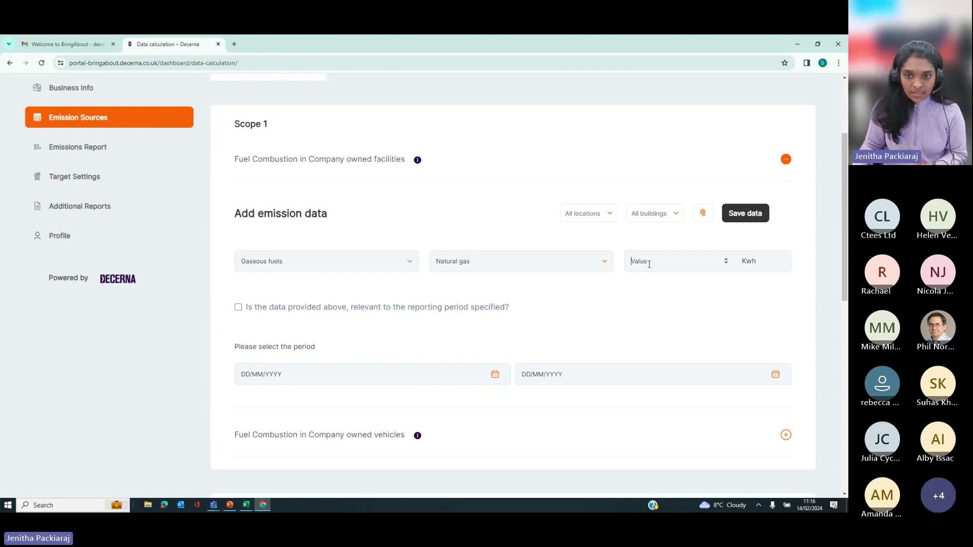
Step: Enter the natural gas consumption value of 8646 kWh
{"action": "left_click", "coordinate": [634, 268]}
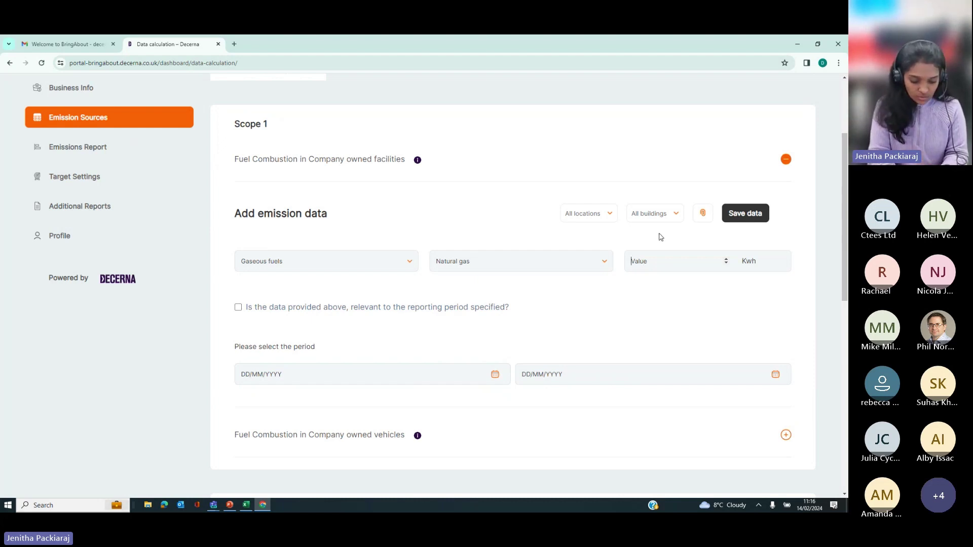
{"action": "type", "text": "8646"}
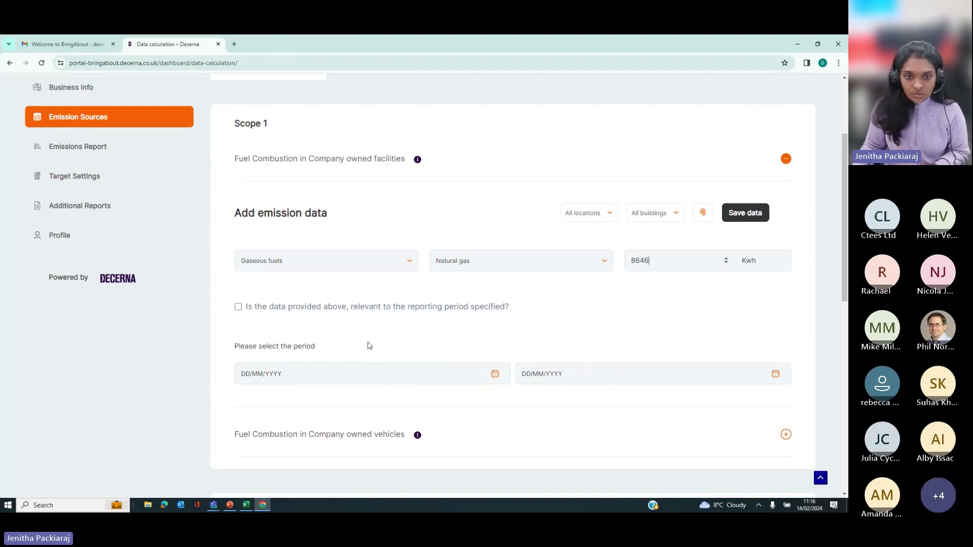
{"action": "scroll", "coordinate": [334, 319], "scroll_direction": "down", "scroll_amount": 1}
Step: Pick the 1st of January as the period start date
{"action": "left_click", "coordinate": [275, 331]}
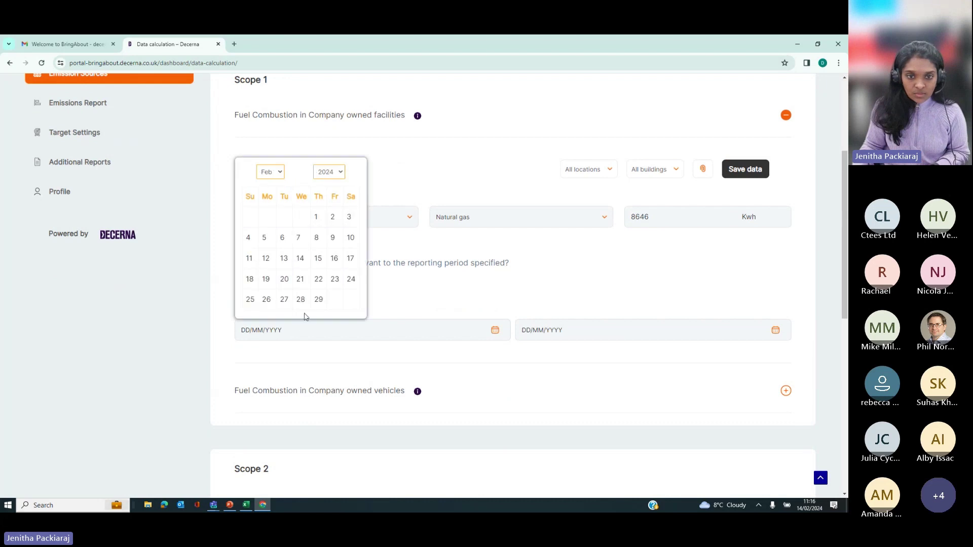
{"action": "left_click", "coordinate": [272, 174]}
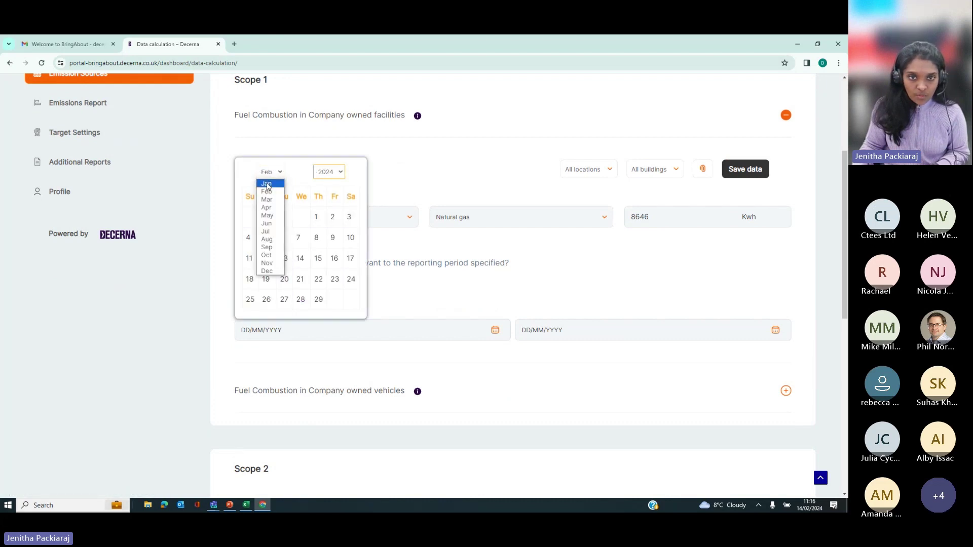
{"action": "left_click", "coordinate": [267, 184]}
{"action": "left_click", "coordinate": [328, 172]}
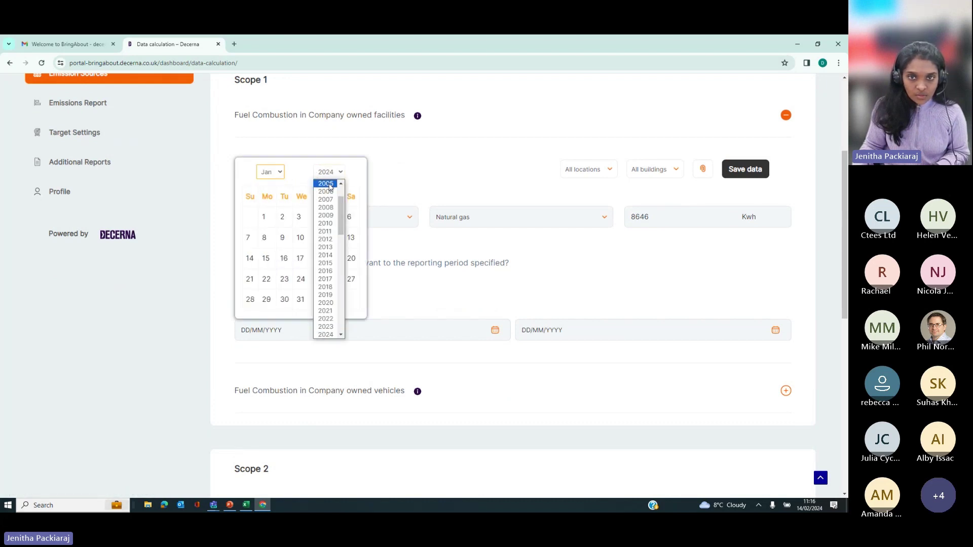
{"action": "left_click", "coordinate": [328, 311]}
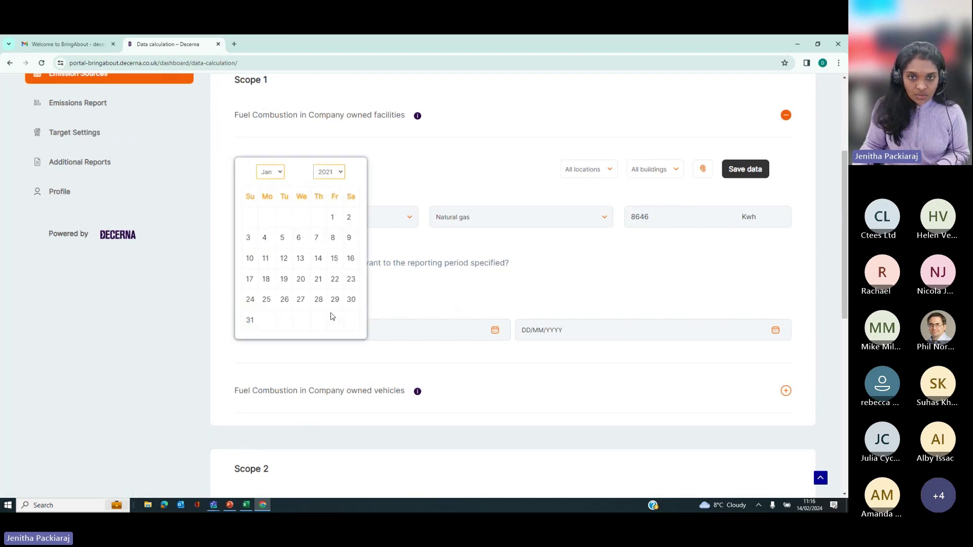
{"action": "left_click", "coordinate": [332, 217]}
Step: Set the period end date to 30 June 2023
{"action": "left_click", "coordinate": [529, 327]}
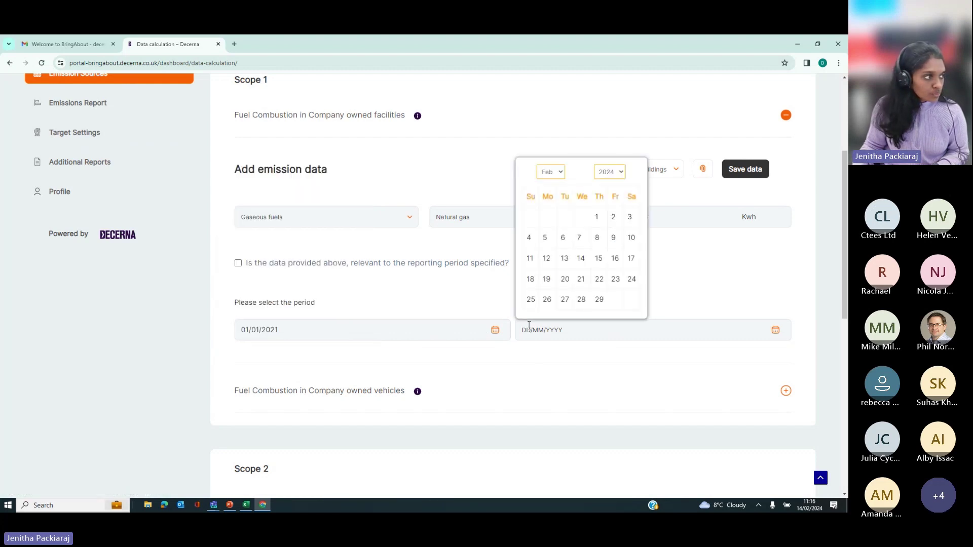
{"action": "left_click", "coordinate": [550, 171]}
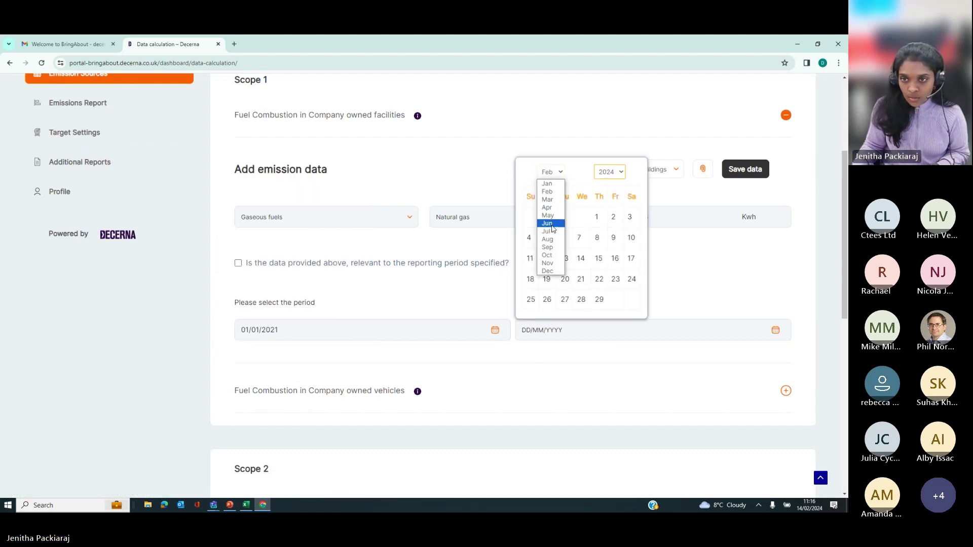
{"action": "left_click", "coordinate": [551, 225]}
{"action": "left_click", "coordinate": [530, 320]}
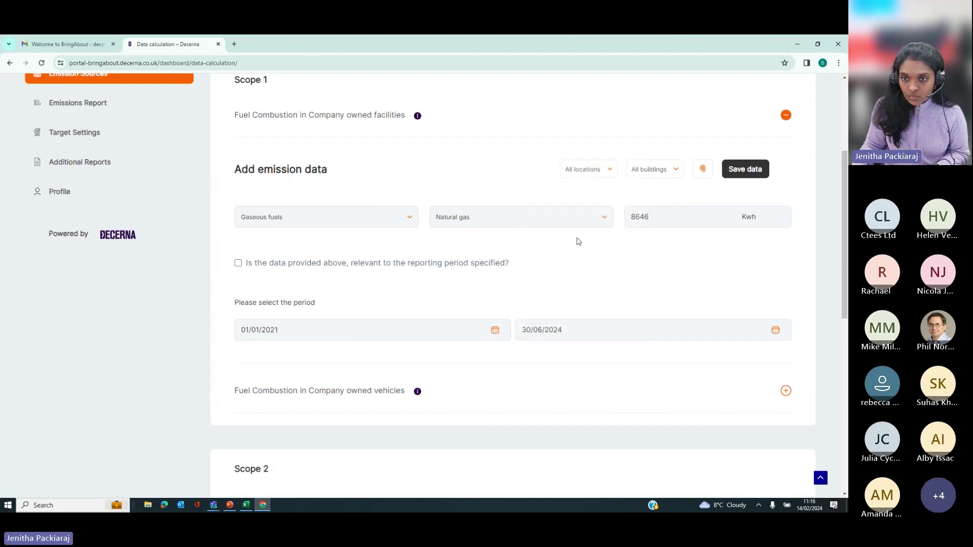
{"action": "left_click", "coordinate": [563, 327]}
{"action": "left_click", "coordinate": [610, 151]}
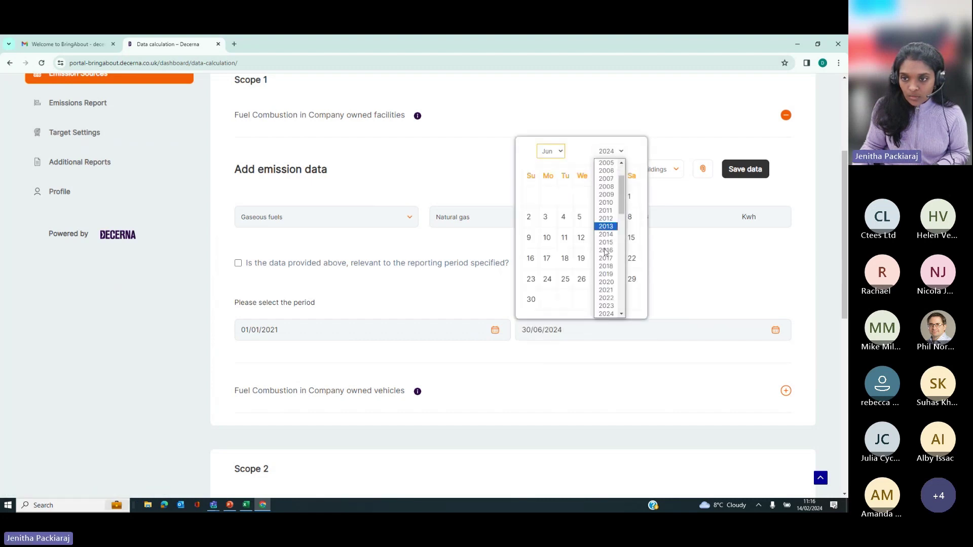
{"action": "left_click", "coordinate": [605, 290]}
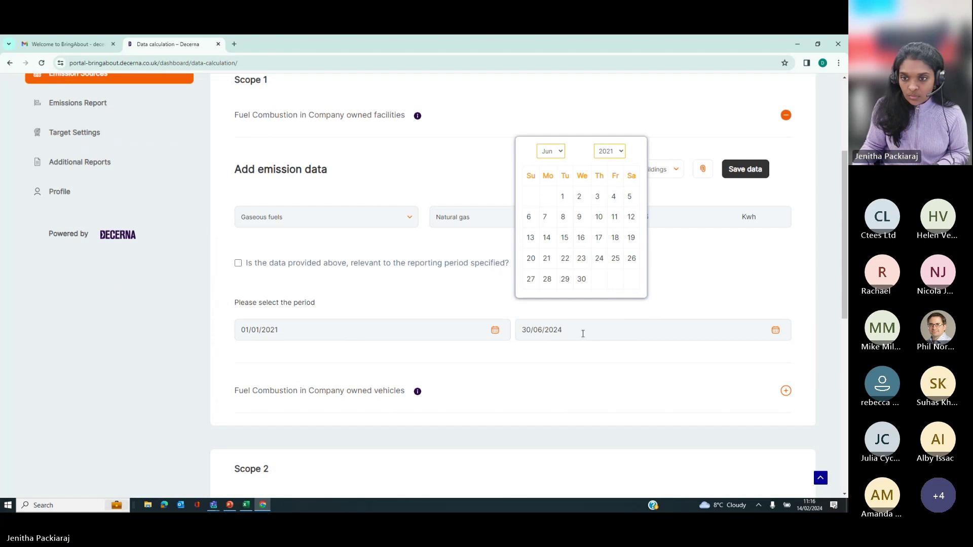
{"action": "left_click", "coordinate": [614, 154]}
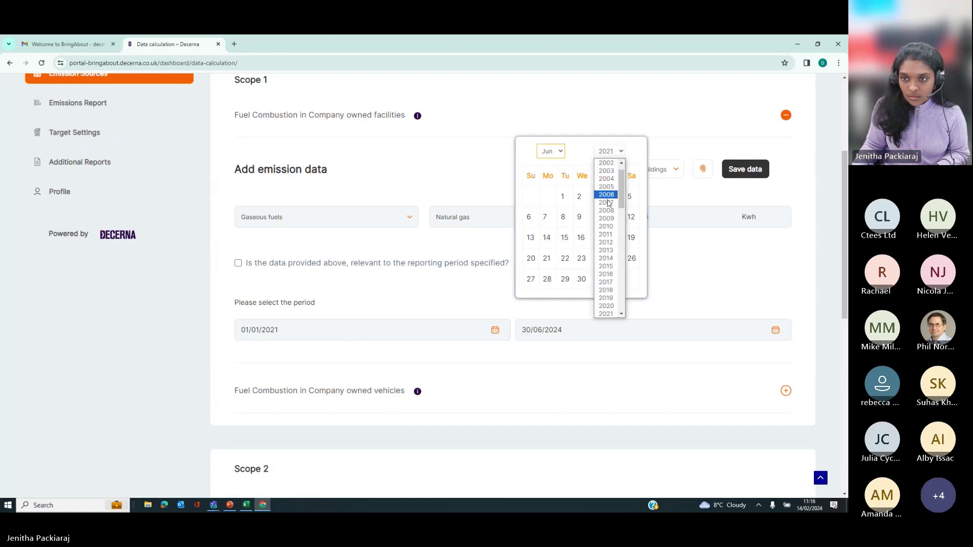
{"action": "scroll", "coordinate": [607, 304], "scroll_direction": "down", "scroll_amount": 5}
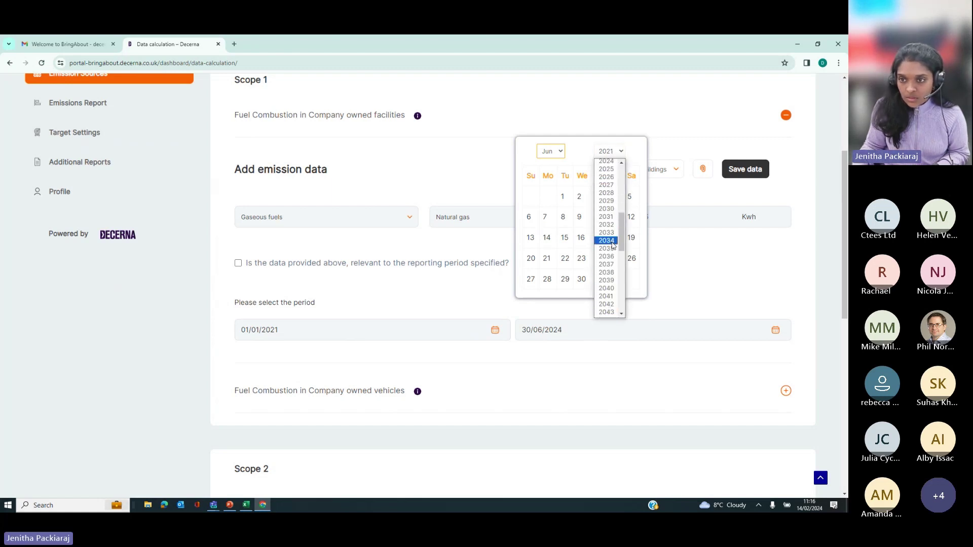
{"action": "scroll", "coordinate": [606, 218], "scroll_direction": "up", "scroll_amount": 3}
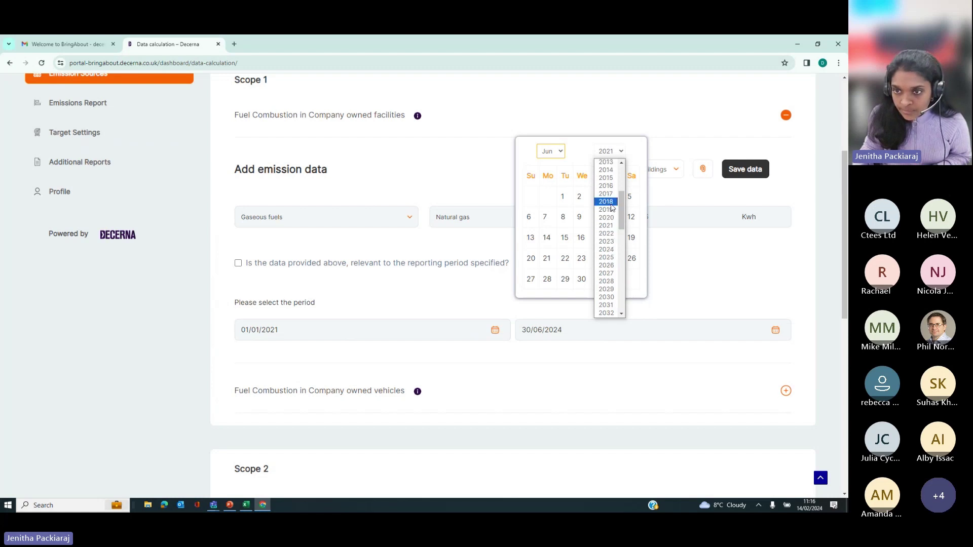
{"action": "left_click", "coordinate": [610, 239]}
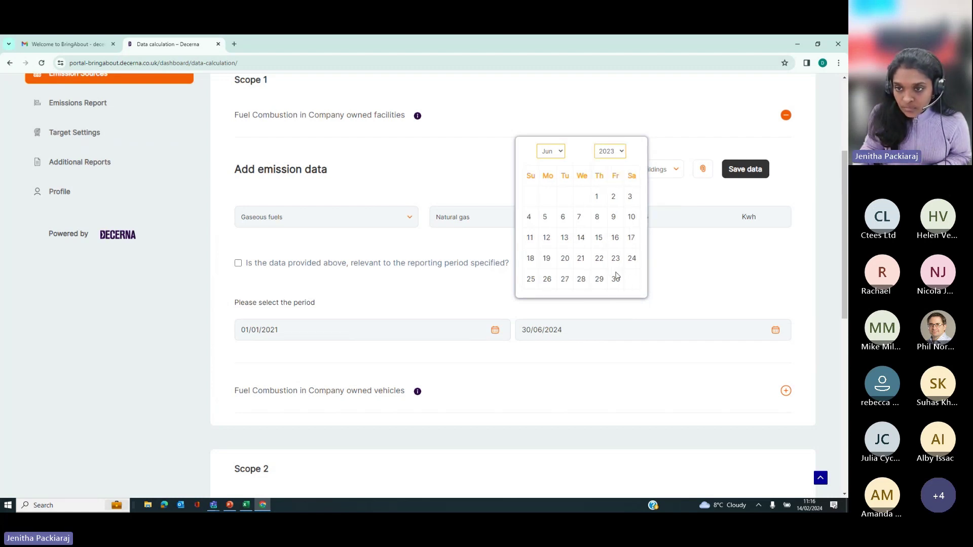
{"action": "left_click", "coordinate": [615, 277]}
Step: Correct the period start date to 1 January 2023
{"action": "left_click", "coordinate": [451, 335]}
{"action": "left_click", "coordinate": [329, 151]}
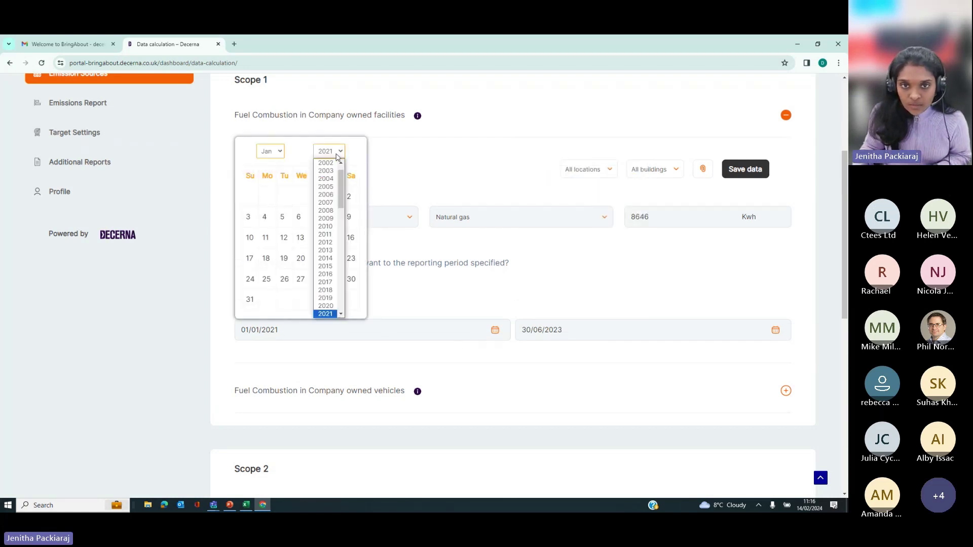
{"action": "scroll", "coordinate": [327, 284], "scroll_direction": "down", "scroll_amount": 3}
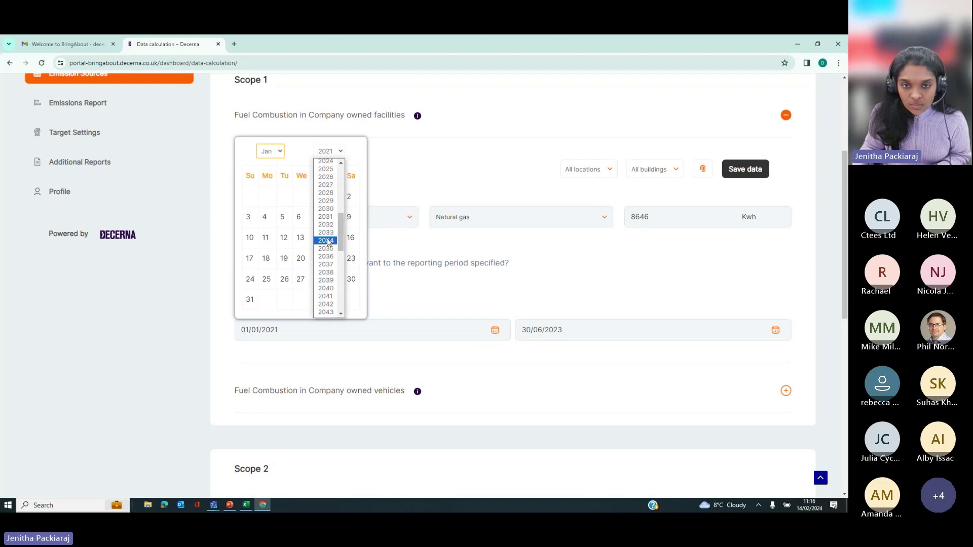
{"action": "scroll", "coordinate": [330, 183], "scroll_direction": "up", "scroll_amount": 3}
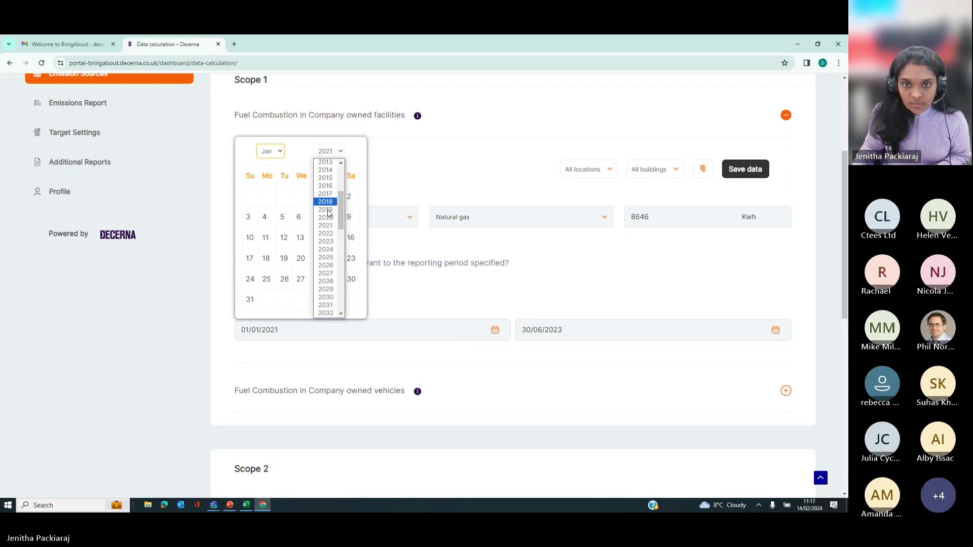
{"action": "left_click", "coordinate": [326, 241]}
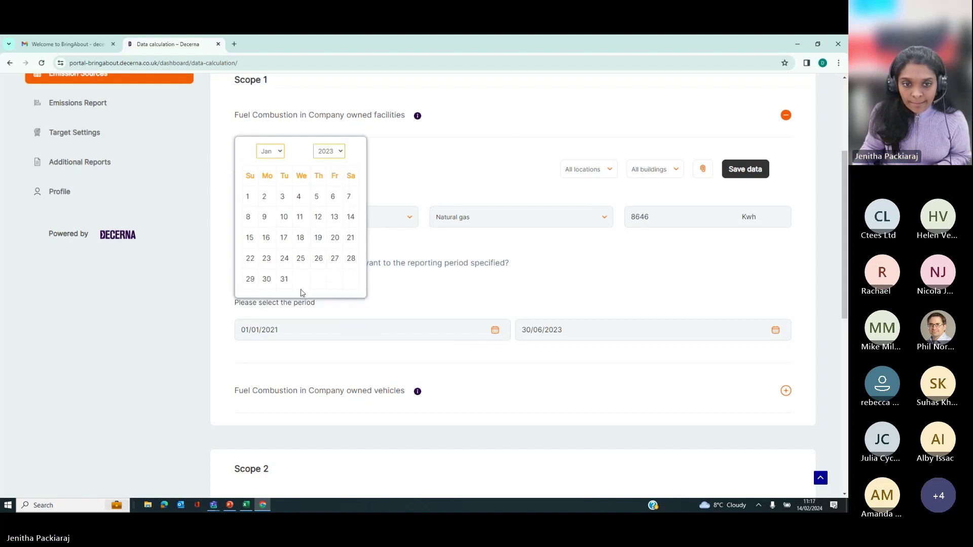
{"action": "left_click", "coordinate": [248, 196]}
{"action": "left_click", "coordinate": [578, 373]}
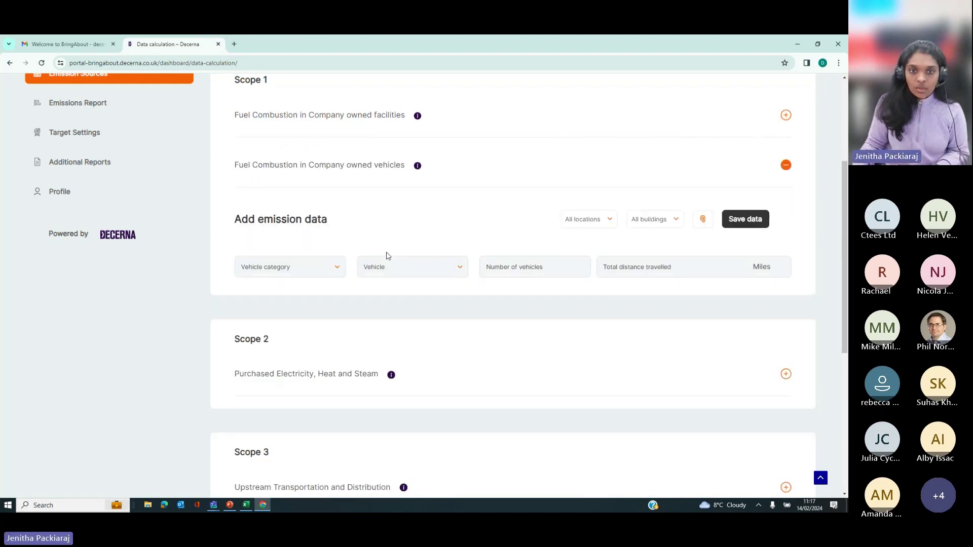
{"action": "left_click", "coordinate": [383, 127]}
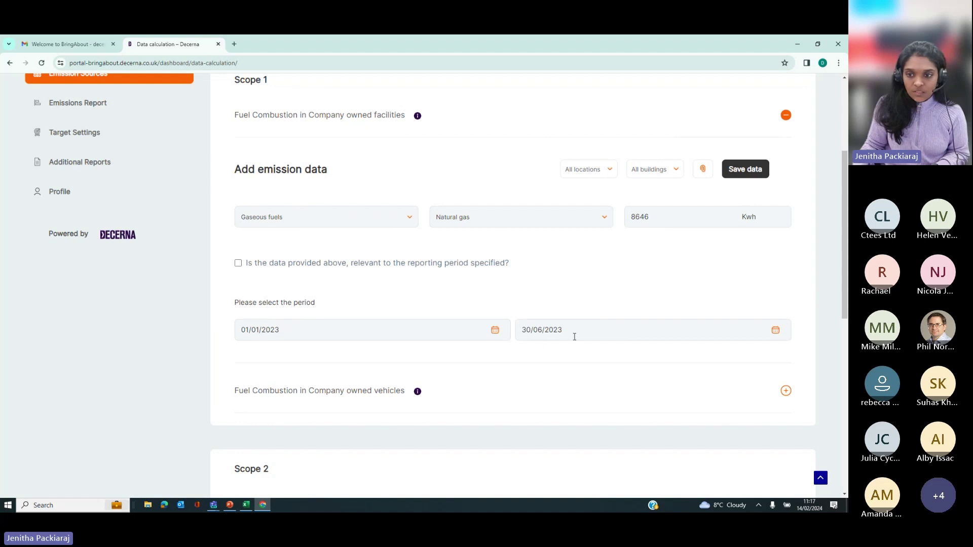
{"action": "scroll", "coordinate": [360, 203], "scroll_direction": "up", "scroll_amount": 1}
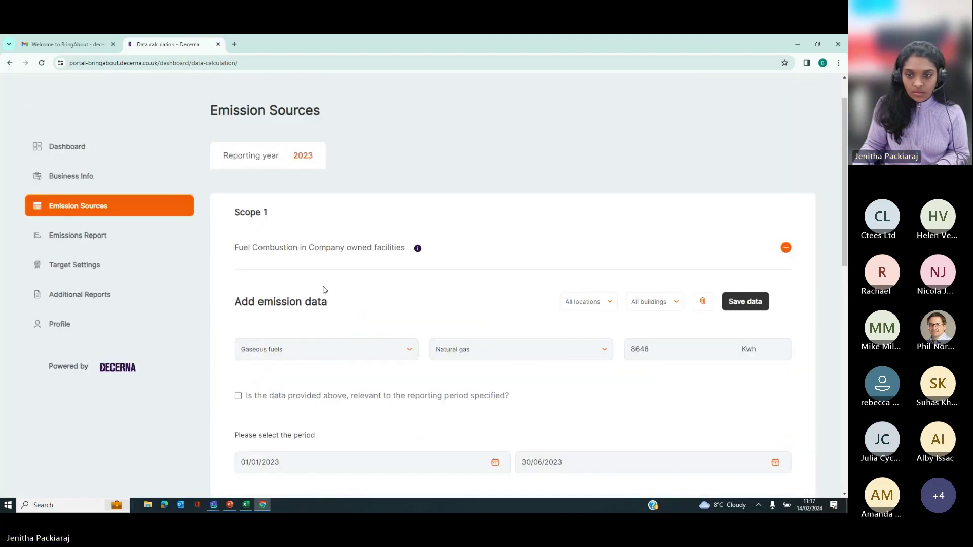
{"action": "scroll", "coordinate": [816, 282], "scroll_direction": "down", "scroll_amount": 1}
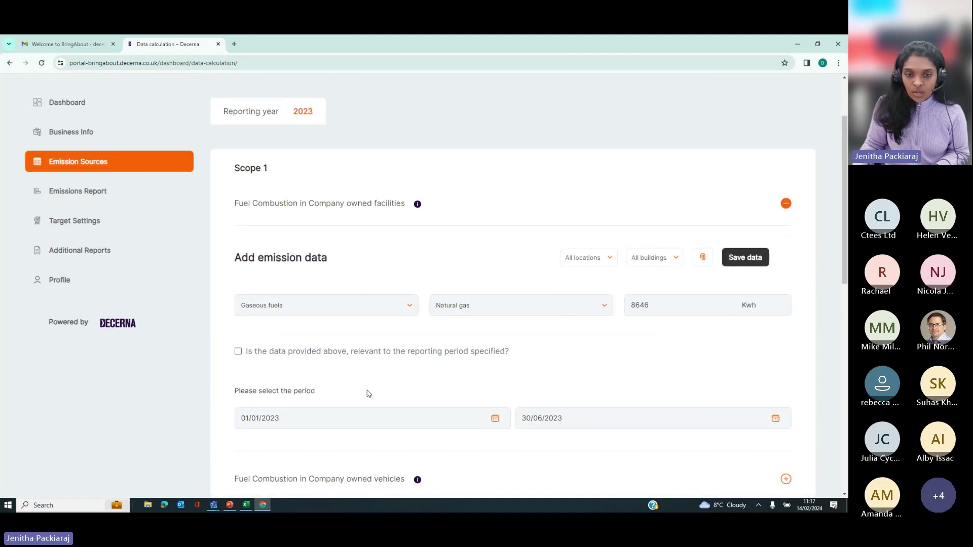
Step: Set location Cramlington and building Decerna House, then save the natural gas entry
{"action": "left_click", "coordinate": [583, 265]}
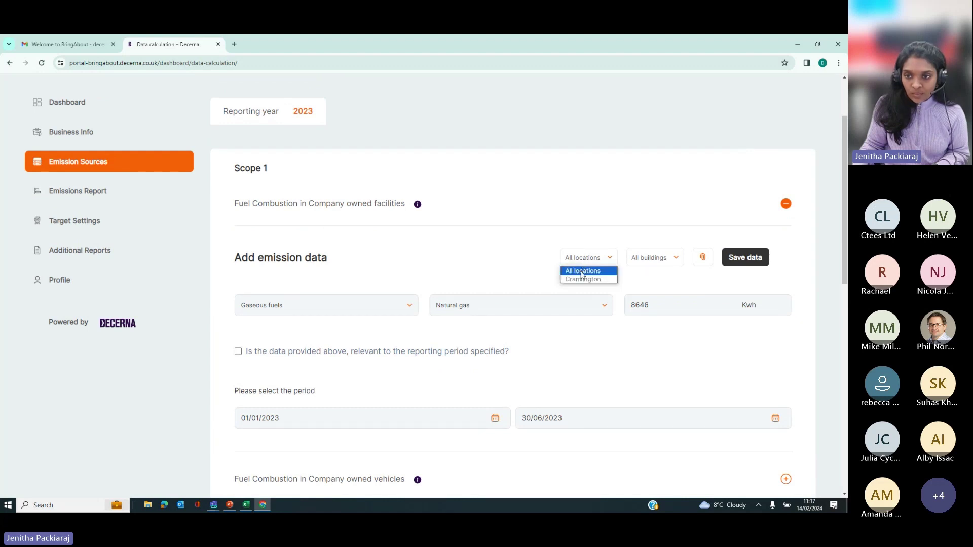
{"action": "left_click", "coordinate": [663, 257]}
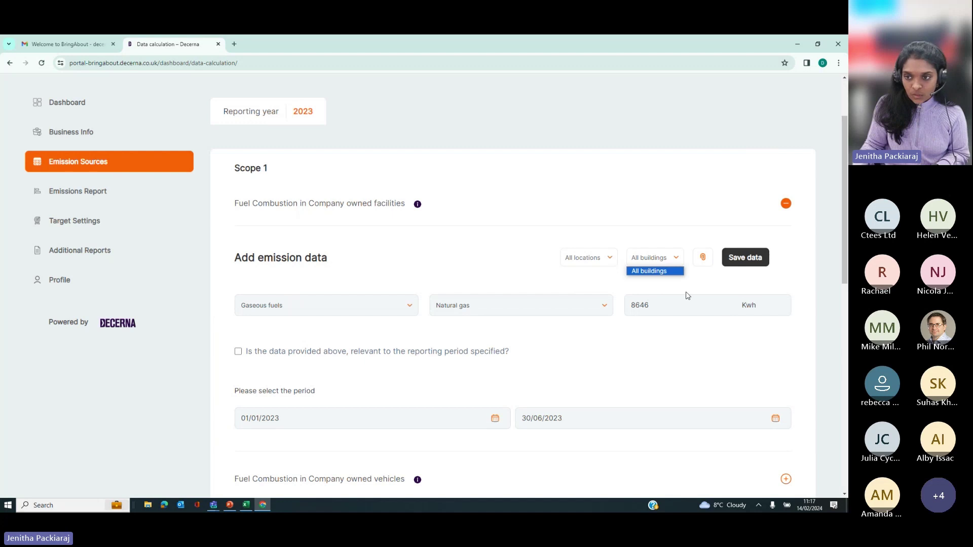
{"action": "left_click", "coordinate": [602, 263]}
{"action": "left_click", "coordinate": [596, 278]}
{"action": "left_click", "coordinate": [643, 258]}
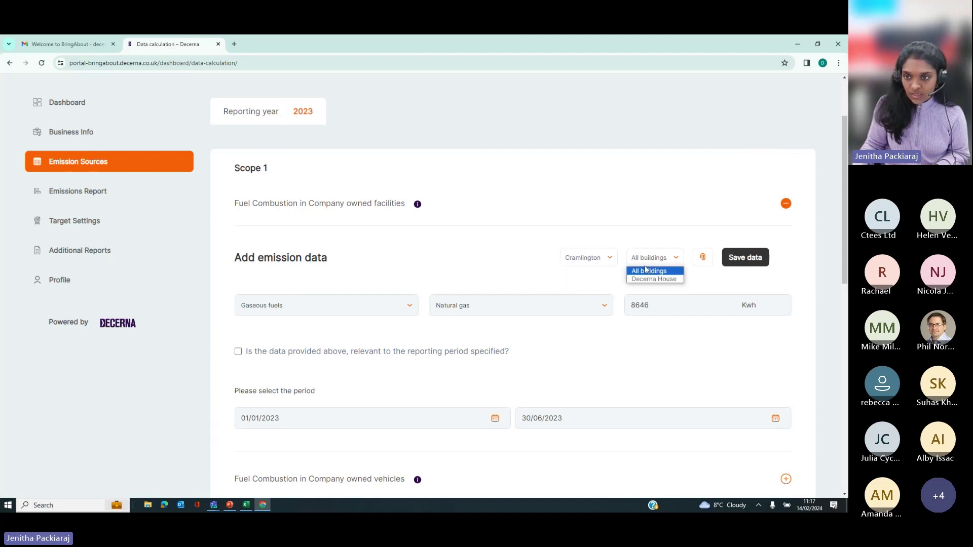
{"action": "left_click", "coordinate": [646, 279]}
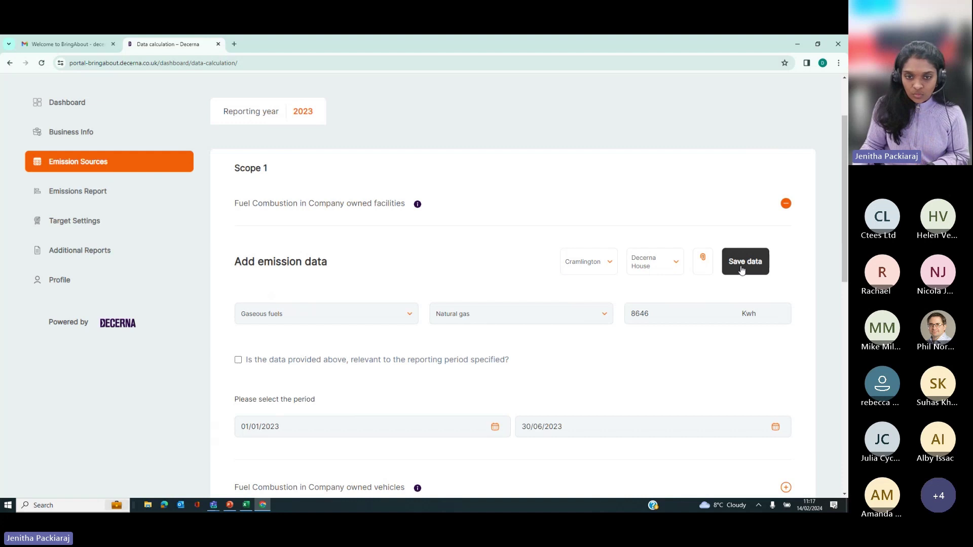
{"action": "left_click", "coordinate": [743, 267]}
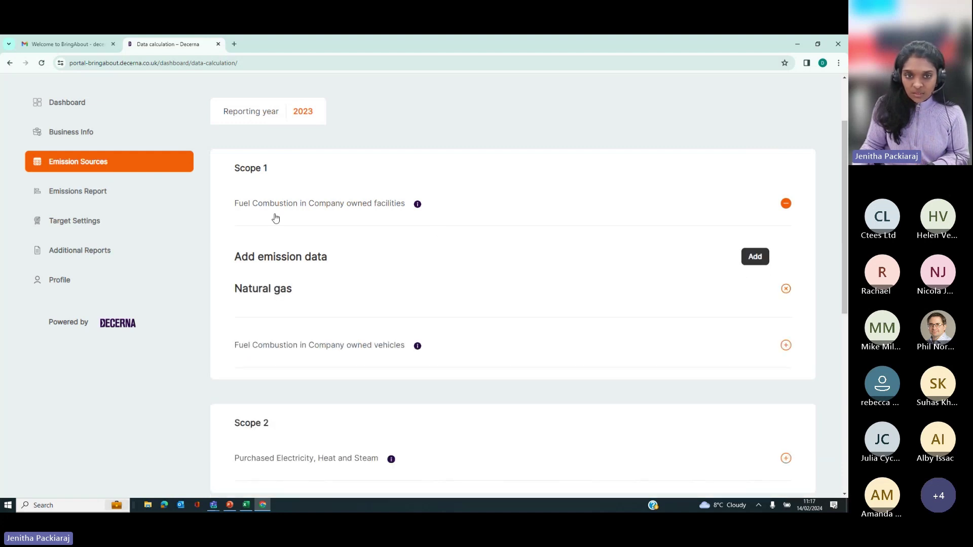
{"action": "scroll", "coordinate": [342, 284], "scroll_direction": "down", "scroll_amount": 2}
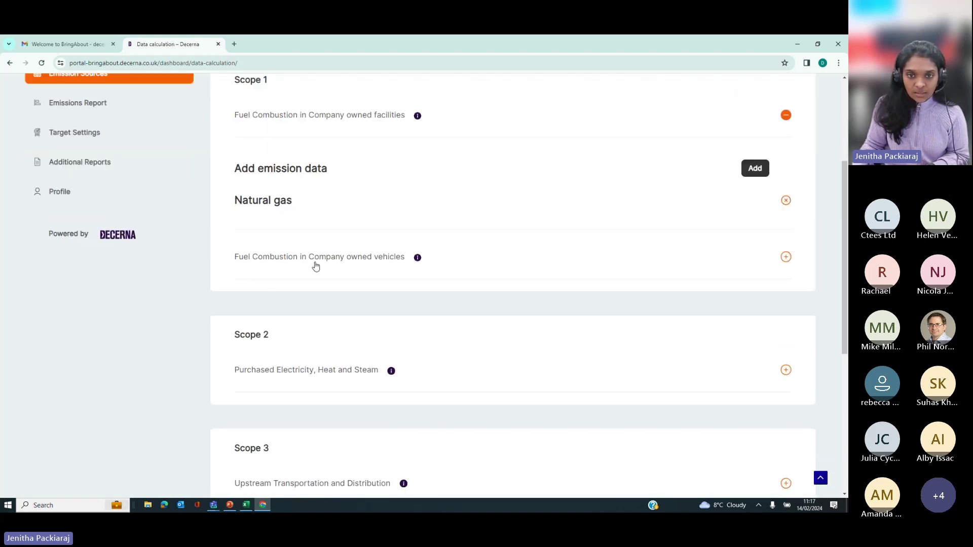
Step: Add a second facilities entry with Gaseous fuels, Natural gas and value 7106 kWh
{"action": "left_click", "coordinate": [754, 172]}
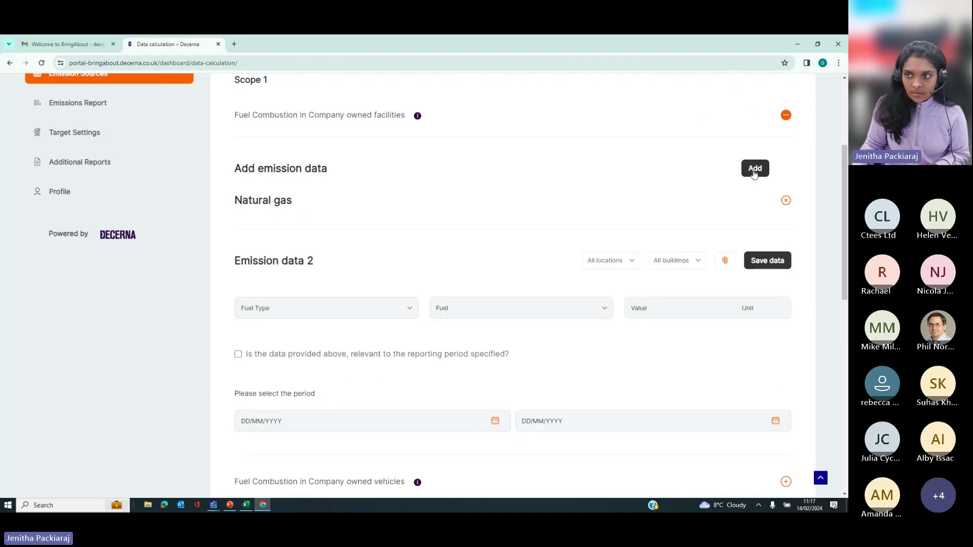
{"action": "left_click", "coordinate": [256, 314]}
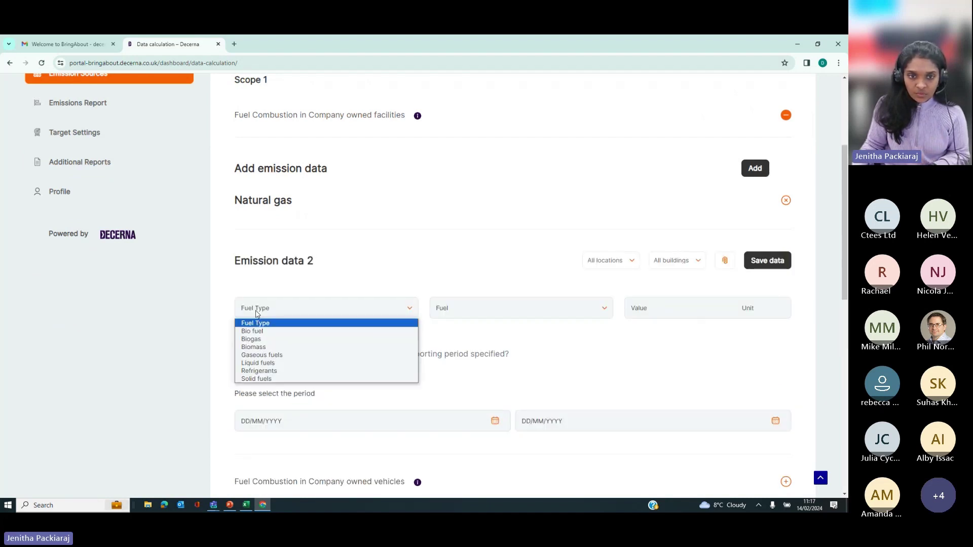
{"action": "left_click", "coordinate": [267, 354]}
{"action": "left_click", "coordinate": [476, 315]}
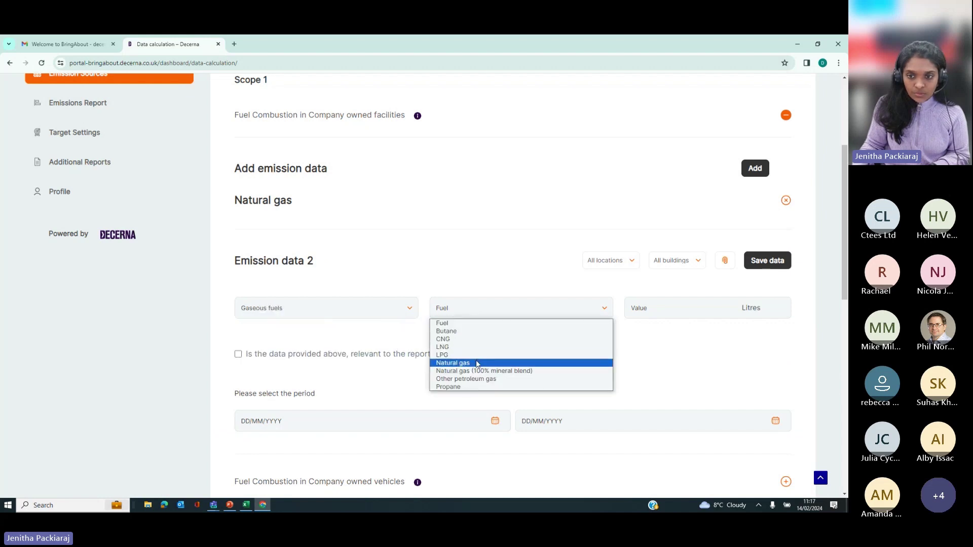
{"action": "left_click", "coordinate": [481, 360]}
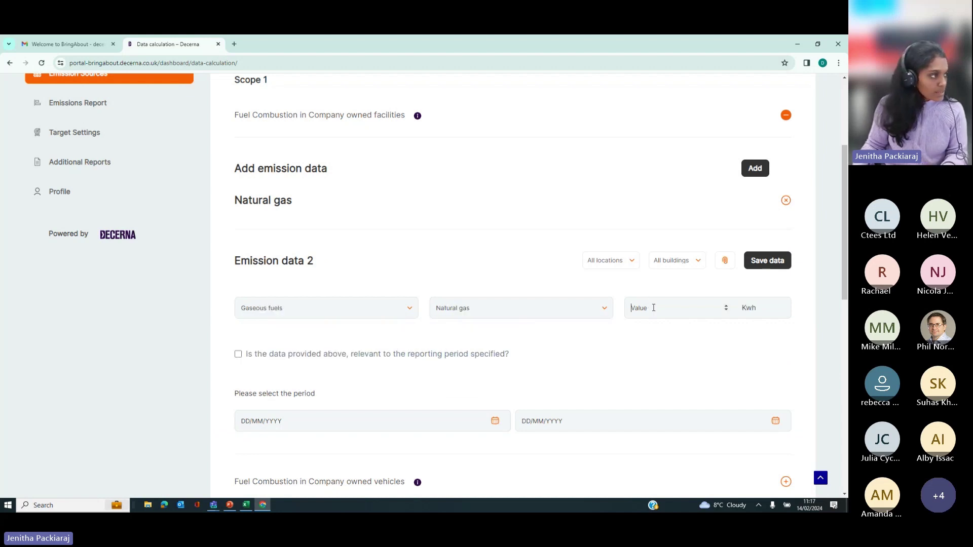
{"action": "type", "text": "710"}
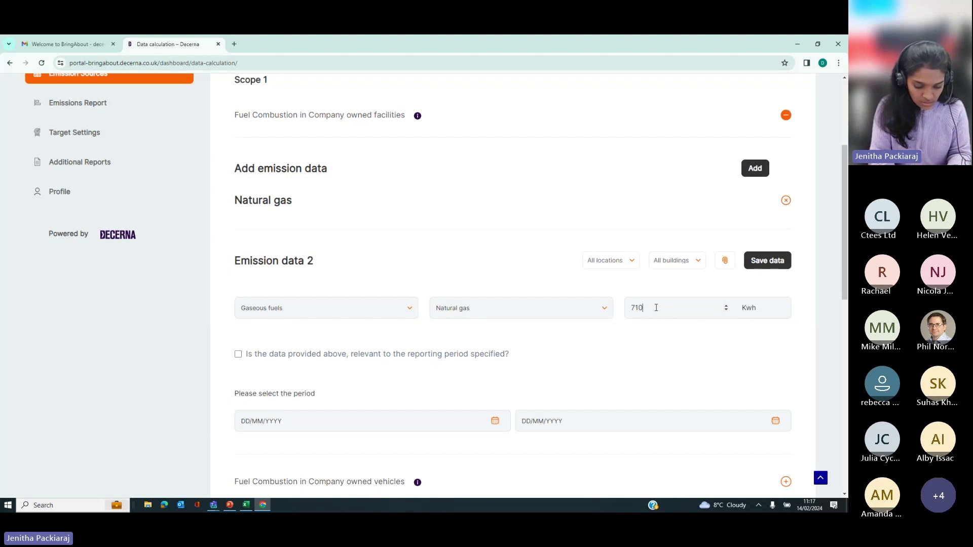
{"action": "type", "text": "6"}
{"action": "scroll", "coordinate": [297, 357], "scroll_direction": "down", "scroll_amount": 2}
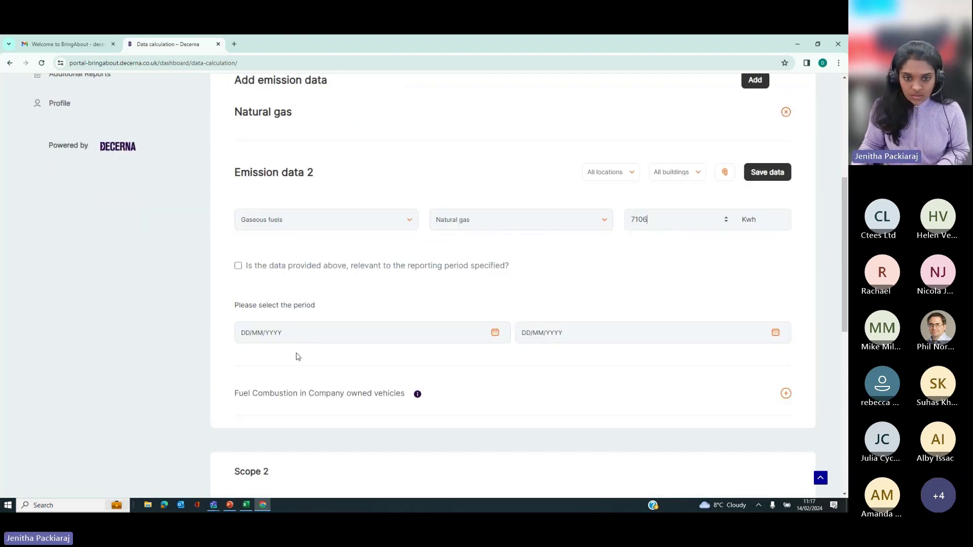
Step: Set the period start date to 1 July 2023
{"action": "left_click", "coordinate": [290, 334]}
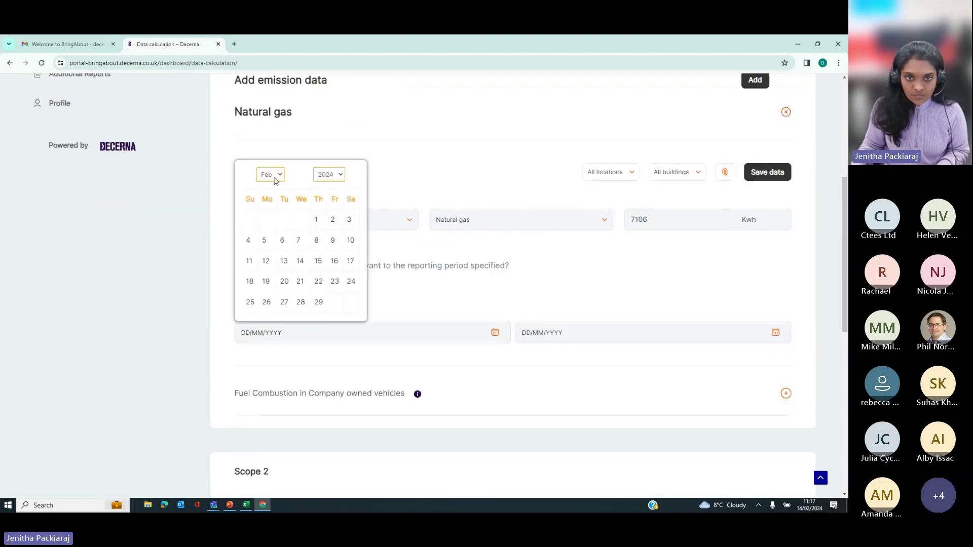
{"action": "left_click", "coordinate": [275, 178]}
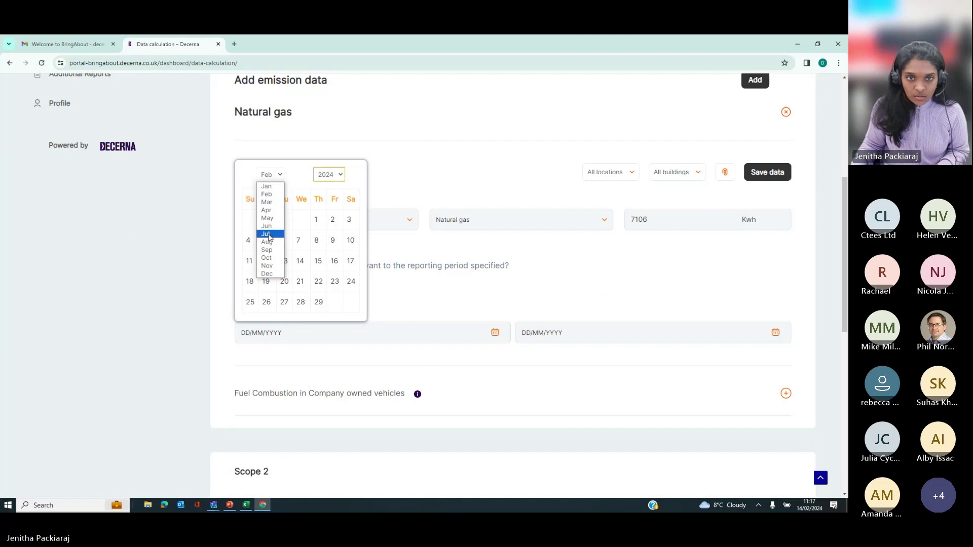
{"action": "left_click", "coordinate": [267, 234]}
{"action": "left_click", "coordinate": [332, 174]}
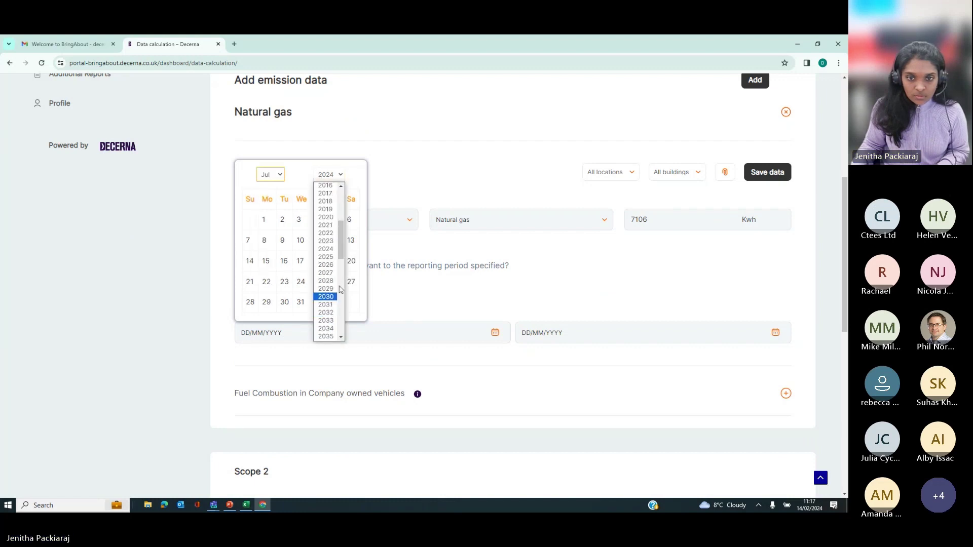
{"action": "left_click", "coordinate": [328, 241]}
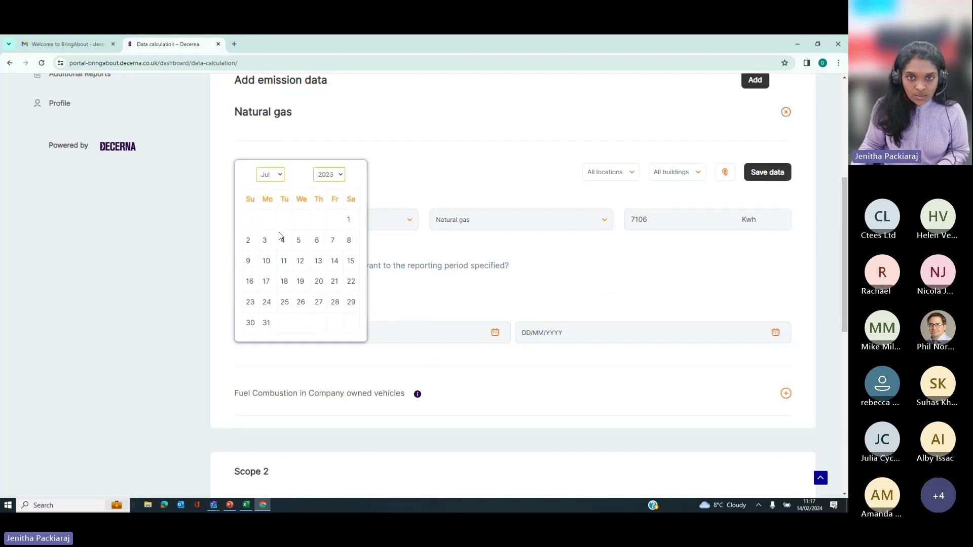
{"action": "left_click", "coordinate": [348, 220]}
Step: Set the period end date to 31 December 2023
{"action": "left_click", "coordinate": [589, 332]}
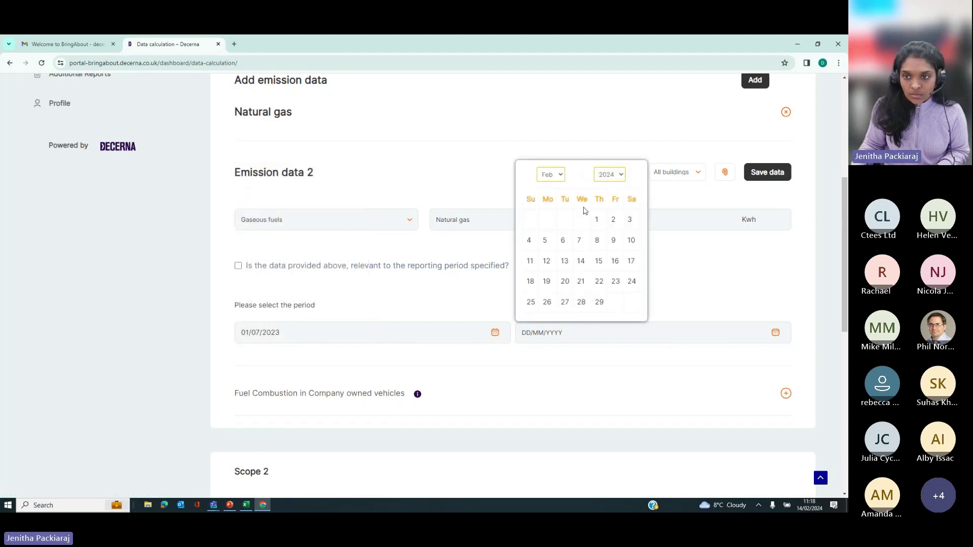
{"action": "left_click", "coordinate": [555, 174]}
{"action": "left_click", "coordinate": [556, 280]}
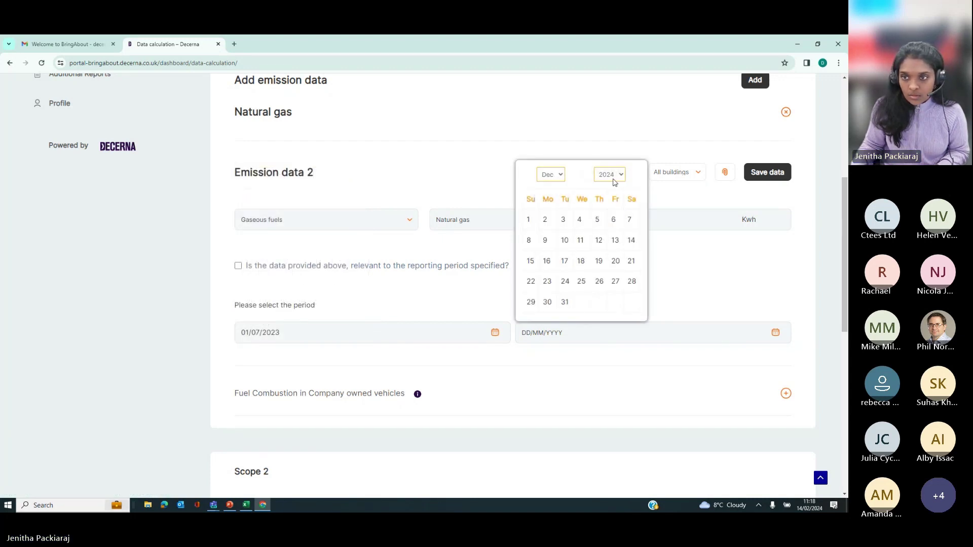
{"action": "left_click", "coordinate": [613, 178]}
{"action": "left_click", "coordinate": [605, 330]}
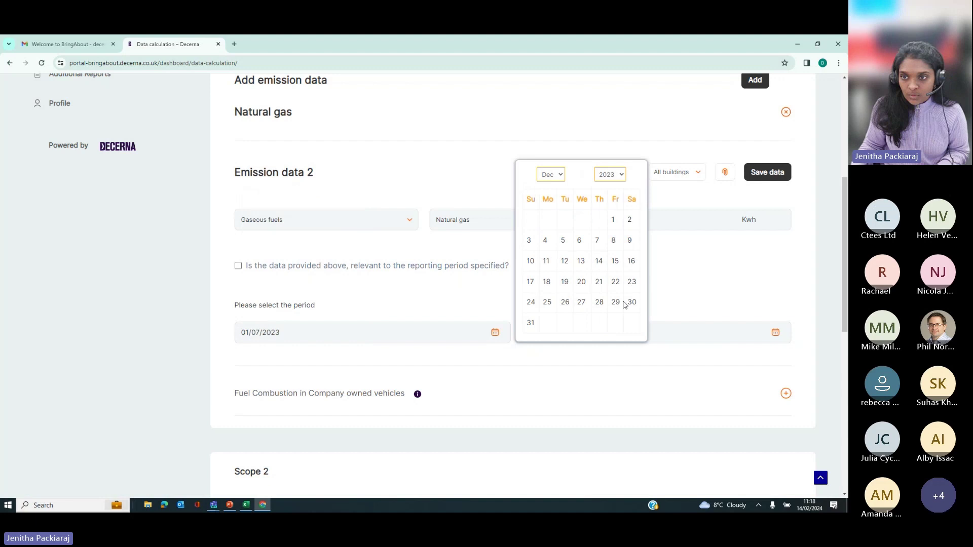
{"action": "left_click", "coordinate": [531, 324]}
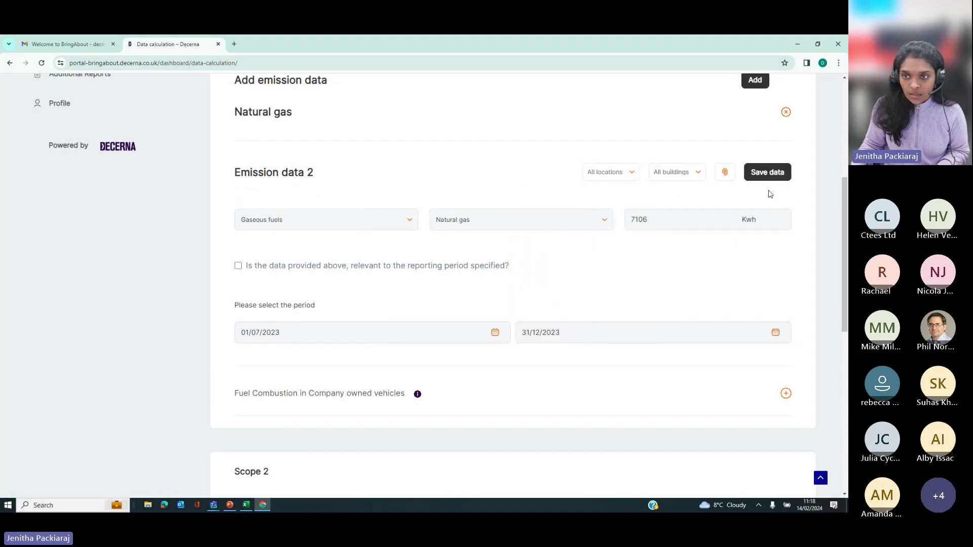
{"action": "left_click", "coordinate": [625, 173]}
Step: Assign the second natural gas entry to Cramlington's Decerna House and save it
{"action": "left_click", "coordinate": [616, 192]}
{"action": "left_click", "coordinate": [666, 171]}
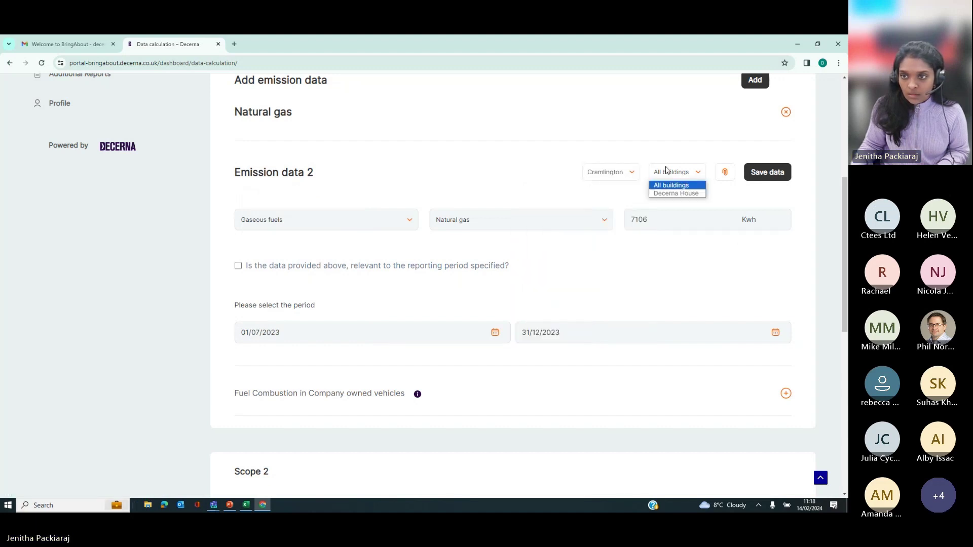
{"action": "left_click", "coordinate": [665, 194]}
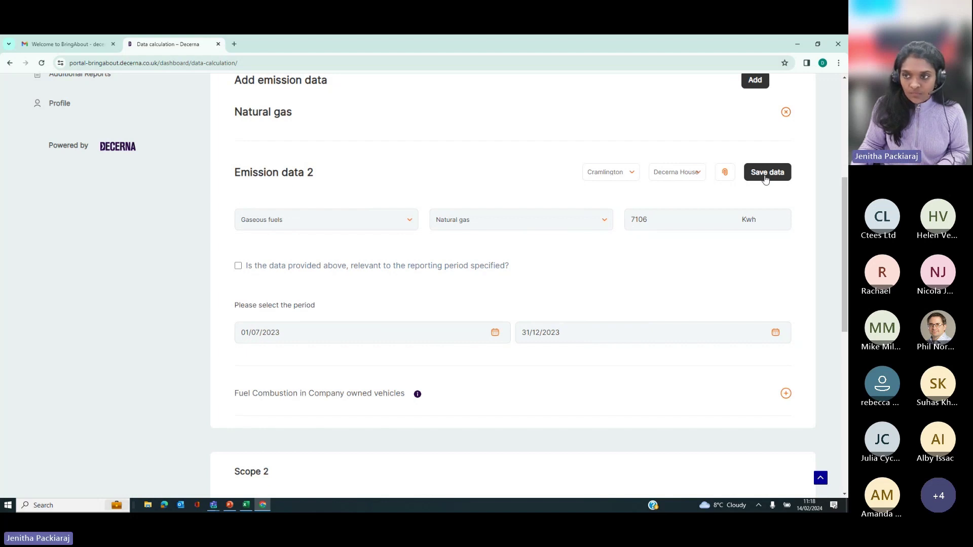
{"action": "left_click", "coordinate": [766, 172]}
{"action": "scroll", "coordinate": [262, 272], "scroll_direction": "up", "scroll_amount": 3}
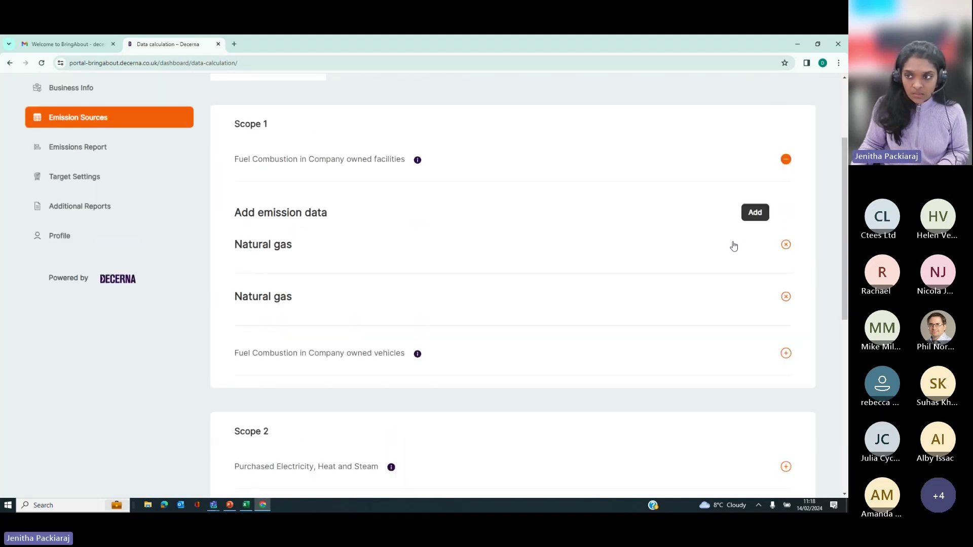
Step: Add a Refrigerants entry of 0.6 kg HFC-23, marked relevant to the reporting period
{"action": "left_click", "coordinate": [761, 218]}
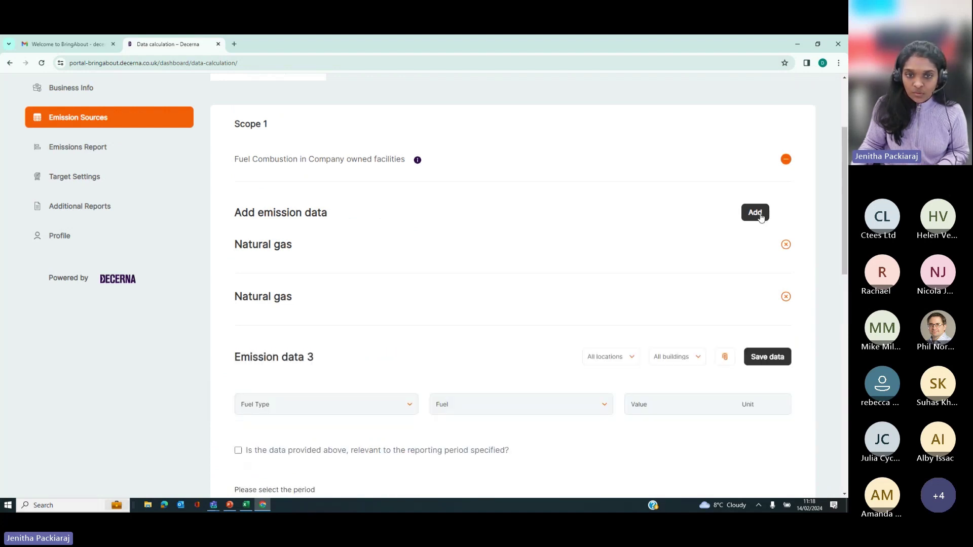
{"action": "left_click", "coordinate": [276, 403]}
{"action": "scroll", "coordinate": [276, 406], "scroll_direction": "down", "scroll_amount": 3}
{"action": "left_click", "coordinate": [280, 311]}
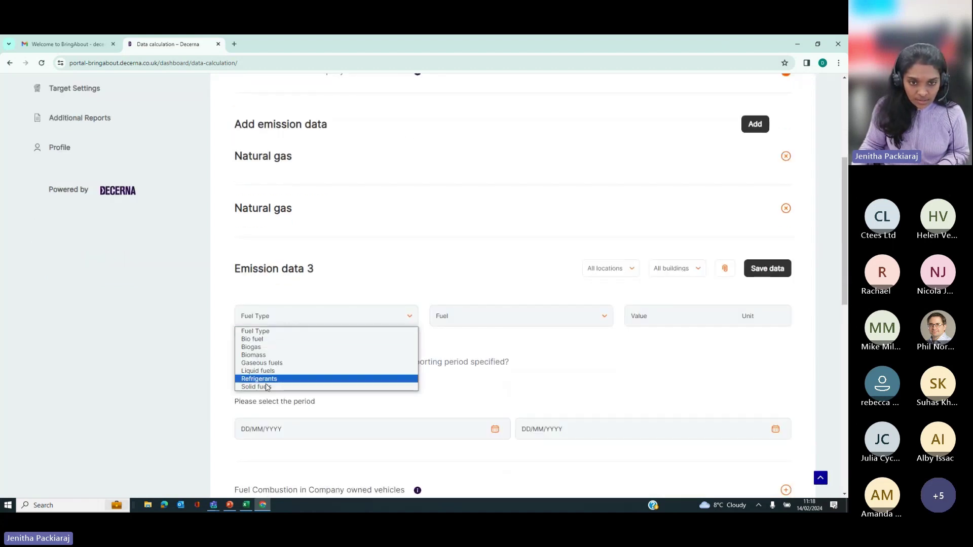
{"action": "left_click", "coordinate": [354, 378]}
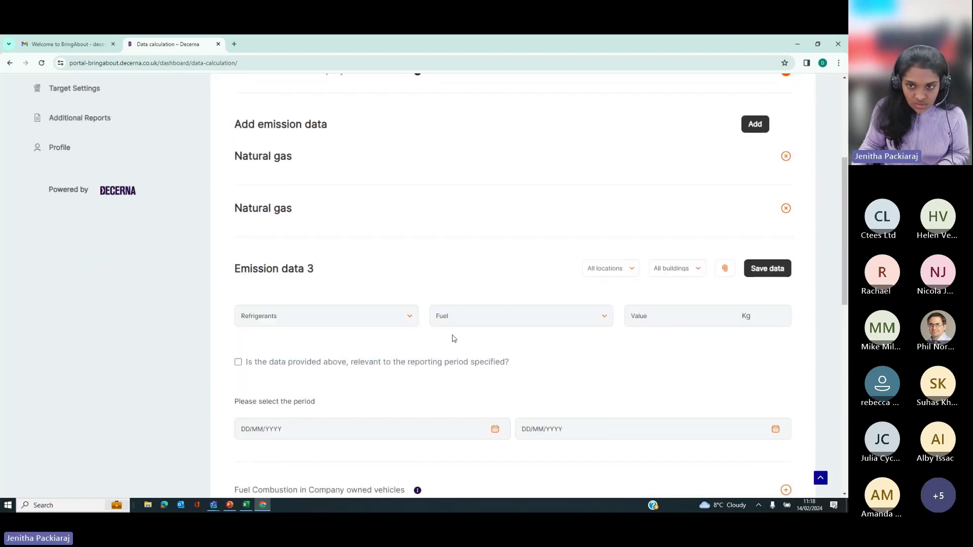
{"action": "left_click", "coordinate": [453, 320]}
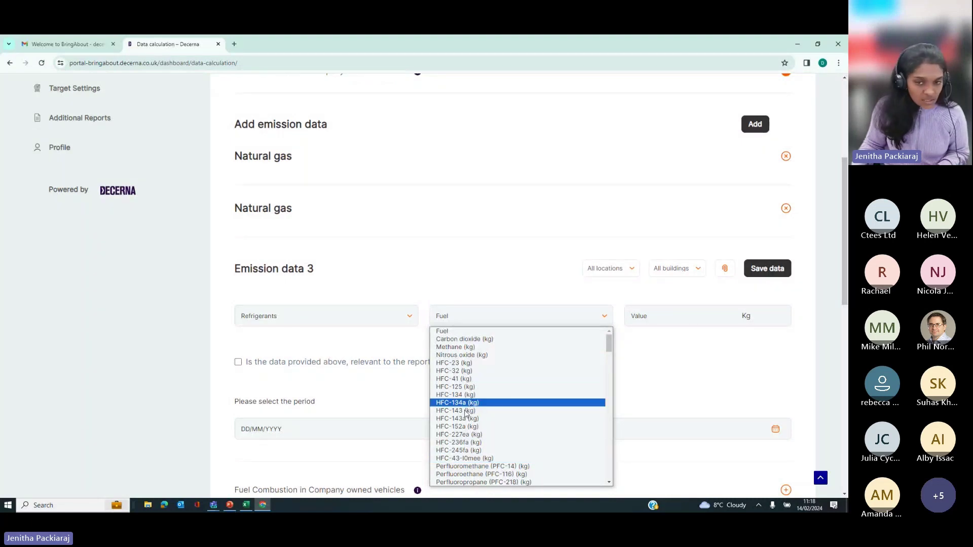
{"action": "left_click", "coordinate": [458, 363]}
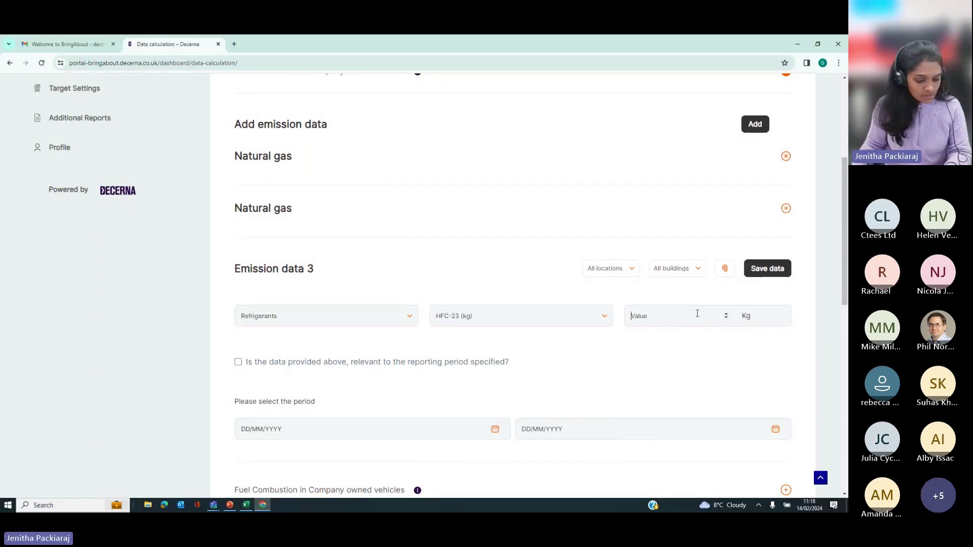
{"action": "type", "text": "0.6"}
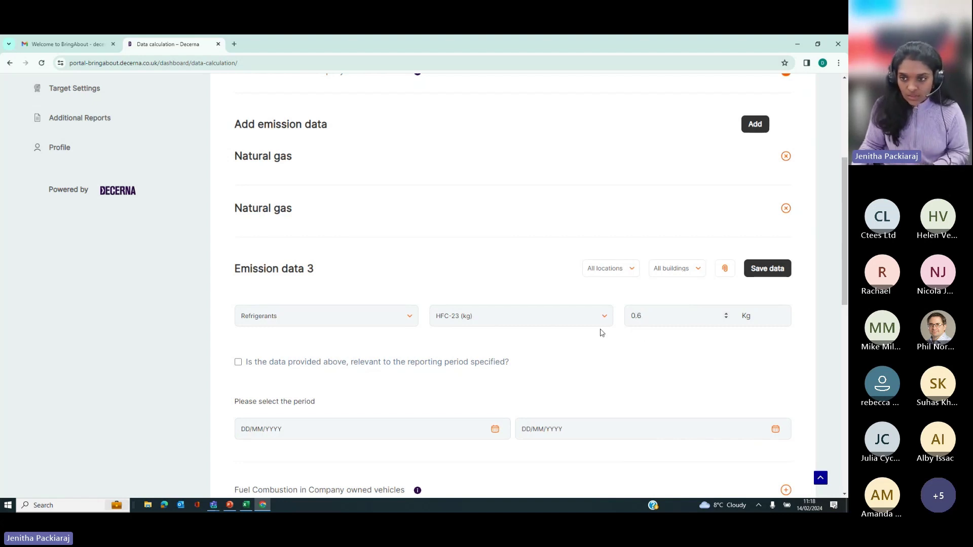
{"action": "scroll", "coordinate": [320, 388], "scroll_direction": "down", "scroll_amount": 1}
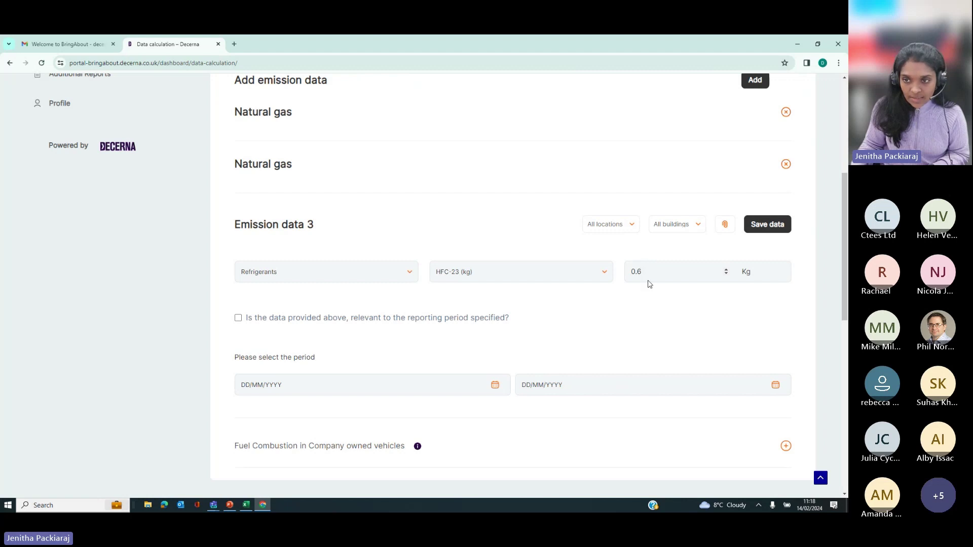
{"action": "left_click", "coordinate": [239, 319]}
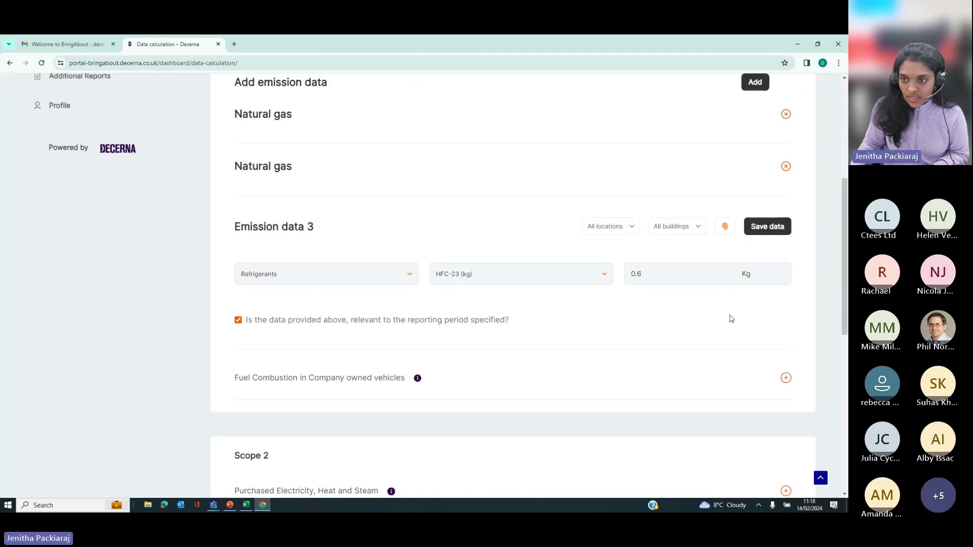
Step: Assign the HFC-23 entry to Cramlington's Decerna House and save it
{"action": "scroll", "coordinate": [658, 294], "scroll_direction": "up", "scroll_amount": 1}
{"action": "left_click", "coordinate": [611, 268]}
{"action": "left_click", "coordinate": [605, 289]}
{"action": "left_click", "coordinate": [677, 268]}
{"action": "left_click", "coordinate": [676, 289]}
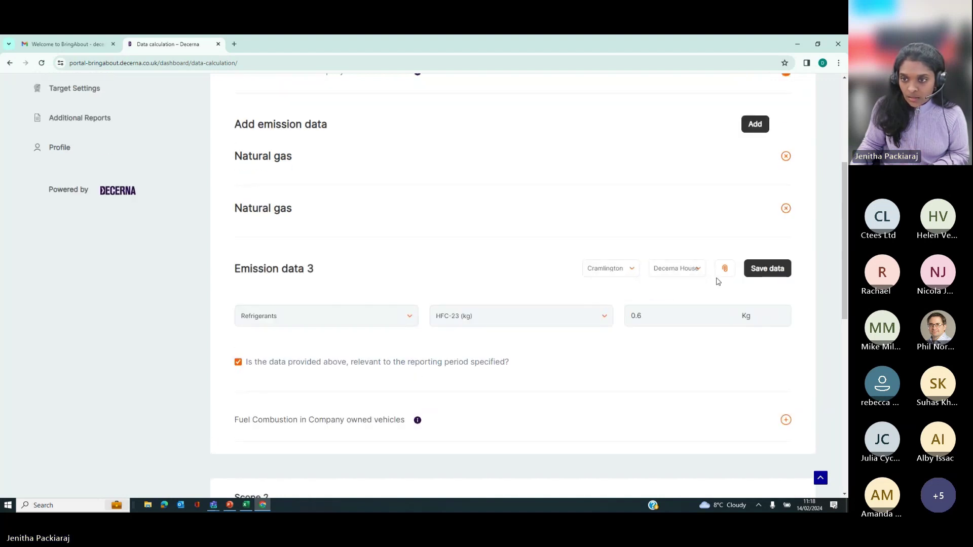
{"action": "left_click", "coordinate": [767, 268]}
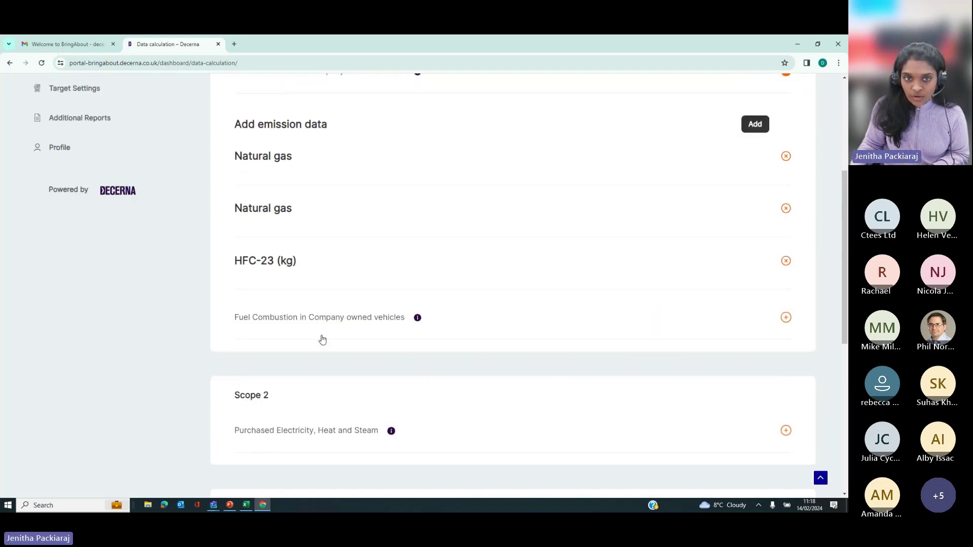
{"action": "scroll", "coordinate": [321, 339], "scroll_direction": "up", "scroll_amount": 2}
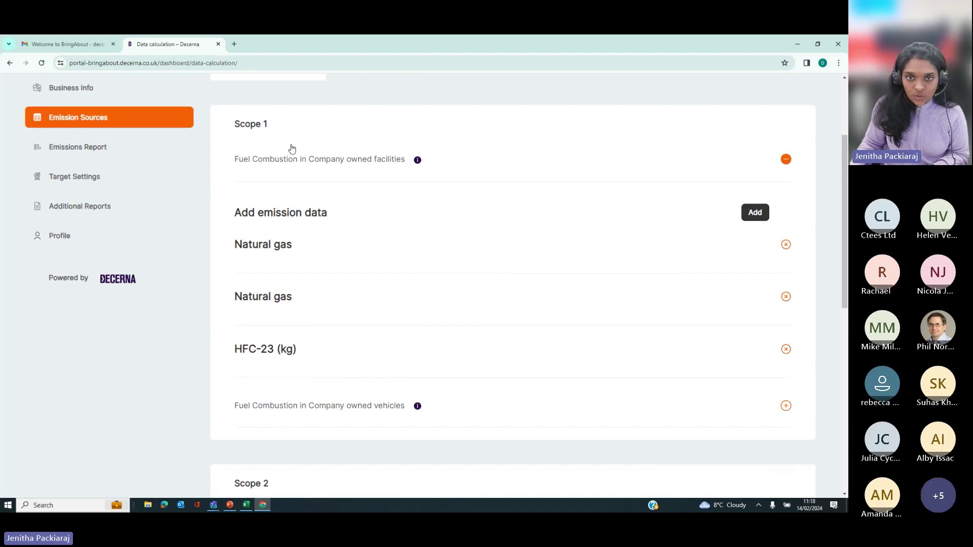
{"action": "scroll", "coordinate": [303, 330], "scroll_direction": "down", "scroll_amount": 1}
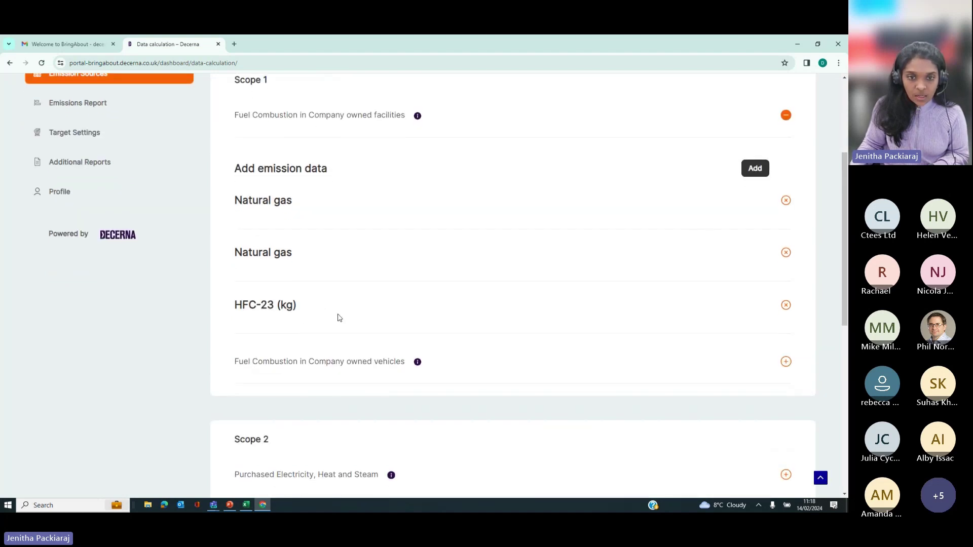
Step: Enter a Delivery Vehicle, Vans (Diesel) company-owned vehicle entry of 25678 miles
{"action": "left_click", "coordinate": [285, 371]}
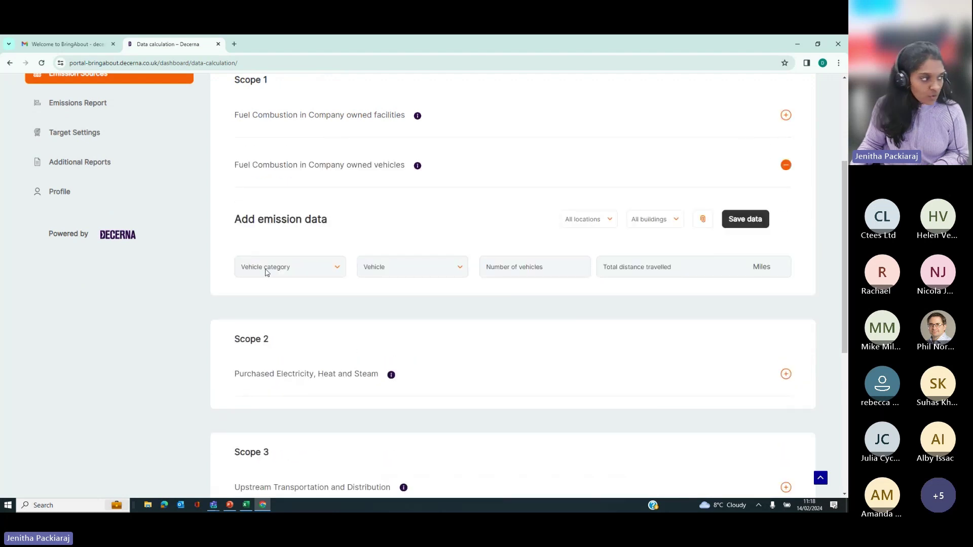
{"action": "left_click", "coordinate": [264, 267]}
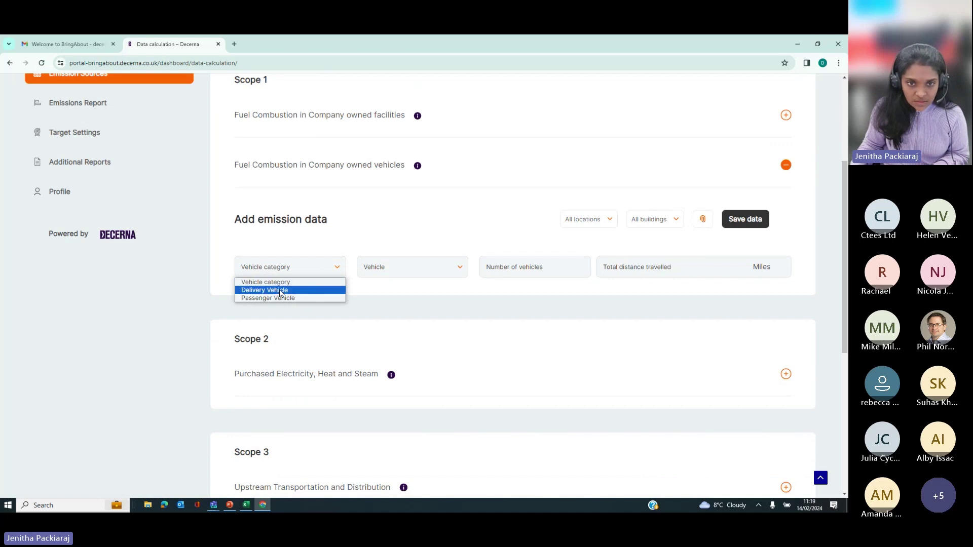
{"action": "left_click", "coordinate": [278, 294]}
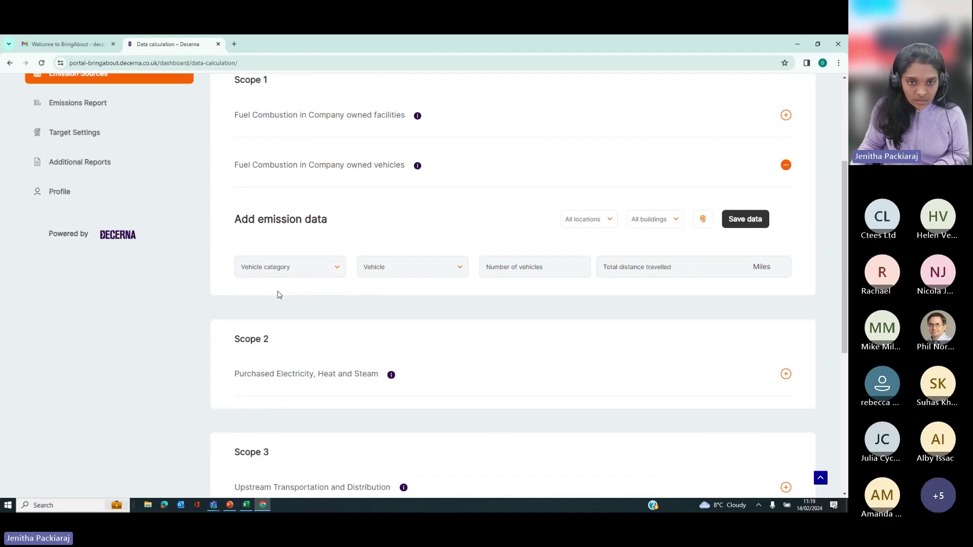
{"action": "left_click", "coordinate": [383, 272]}
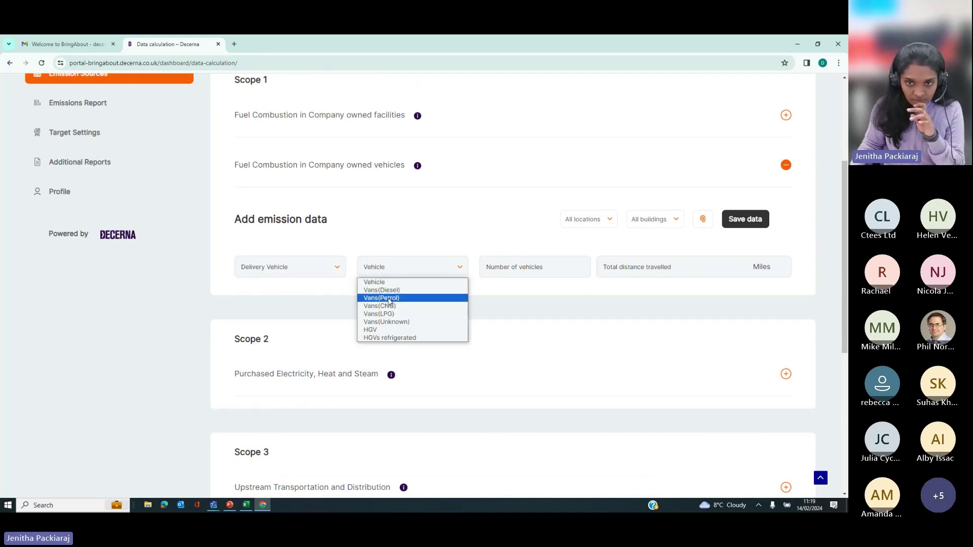
{"action": "left_click", "coordinate": [389, 295]}
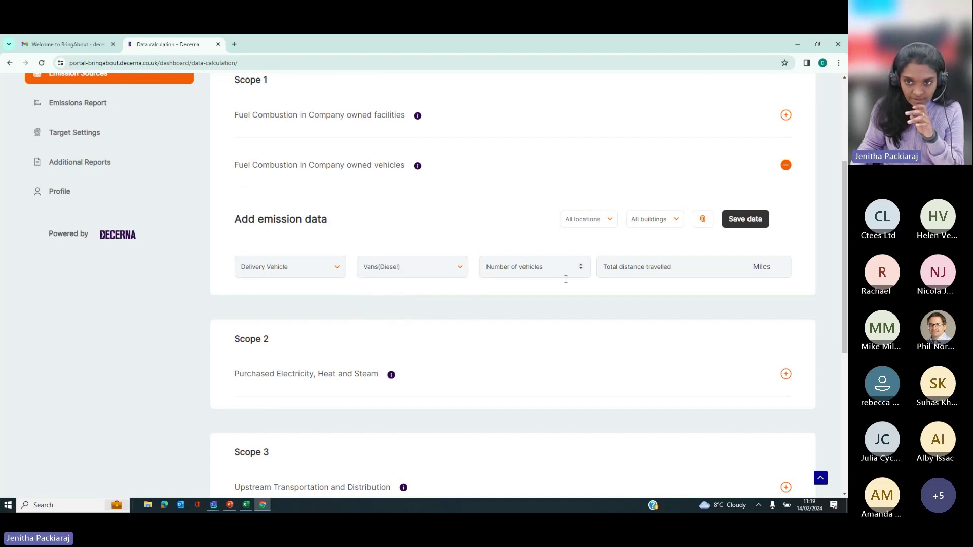
{"action": "type", "text": "4"}
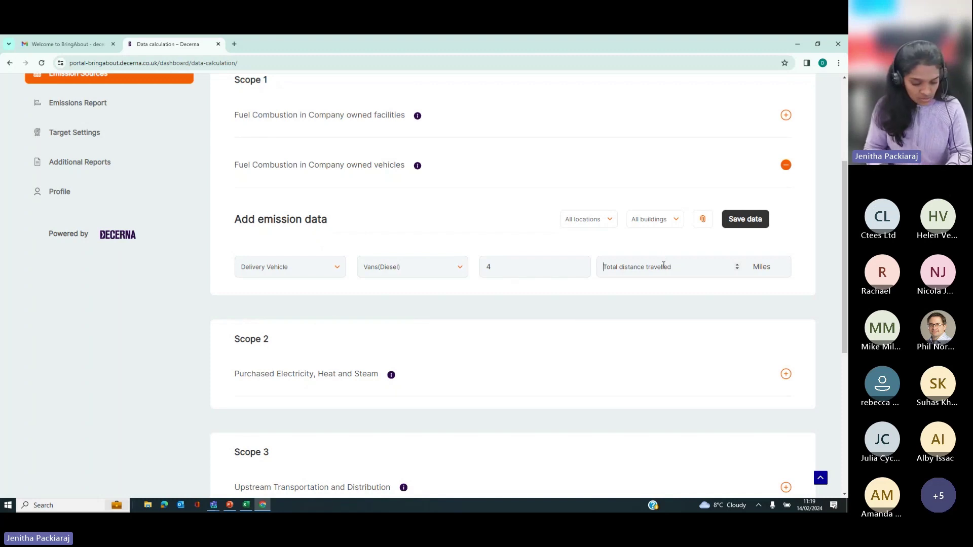
{"action": "type", "text": "25678"}
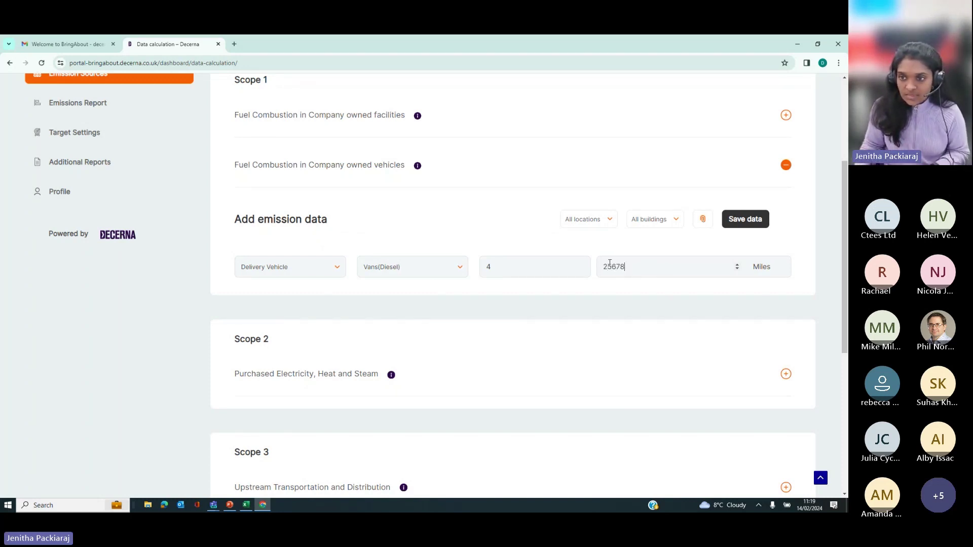
Step: Assign the Vans (Diesel) entry to Cramlington's Decerna House and save it
{"action": "left_click", "coordinate": [599, 223]}
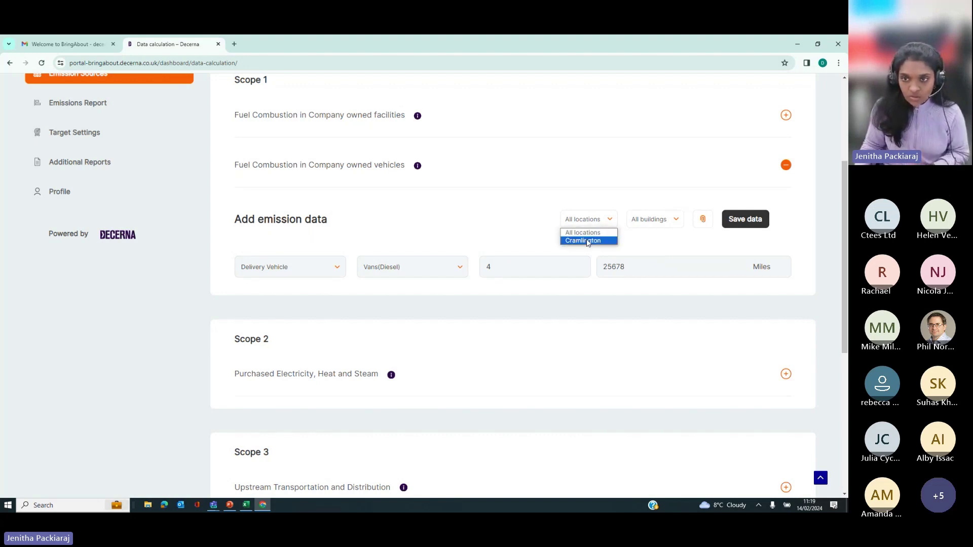
{"action": "left_click", "coordinate": [588, 239]}
{"action": "left_click", "coordinate": [649, 224]}
{"action": "left_click", "coordinate": [648, 240]}
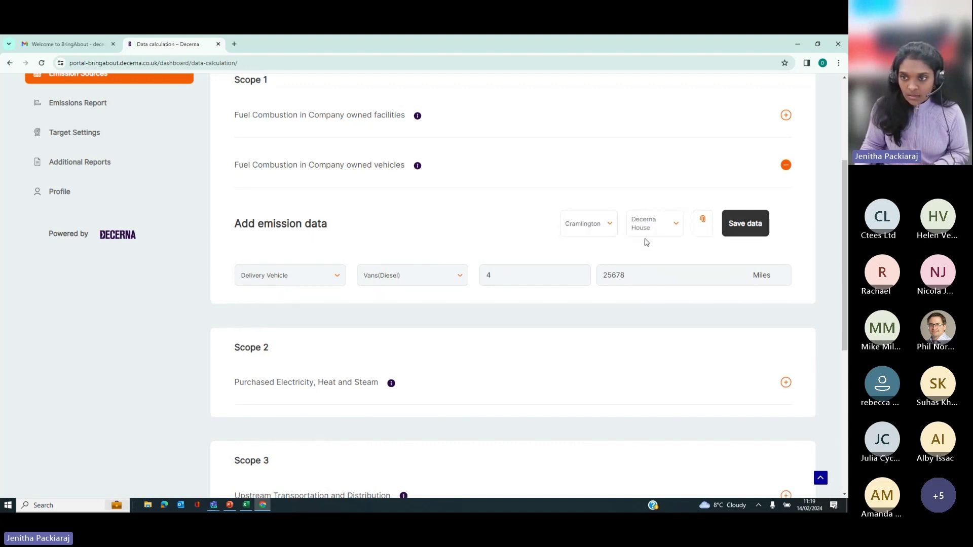
{"action": "left_click", "coordinate": [745, 224]}
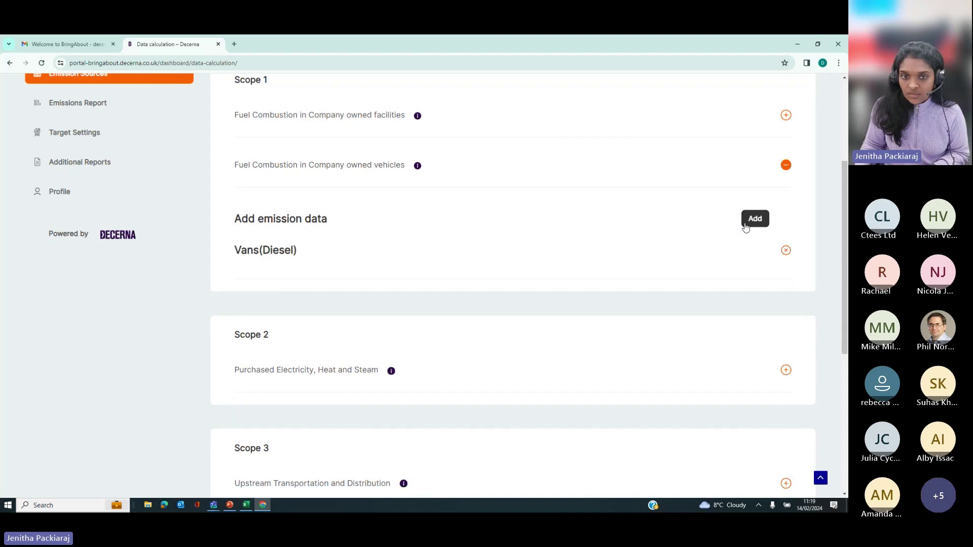
{"action": "scroll", "coordinate": [420, 322], "scroll_direction": "up", "scroll_amount": 2}
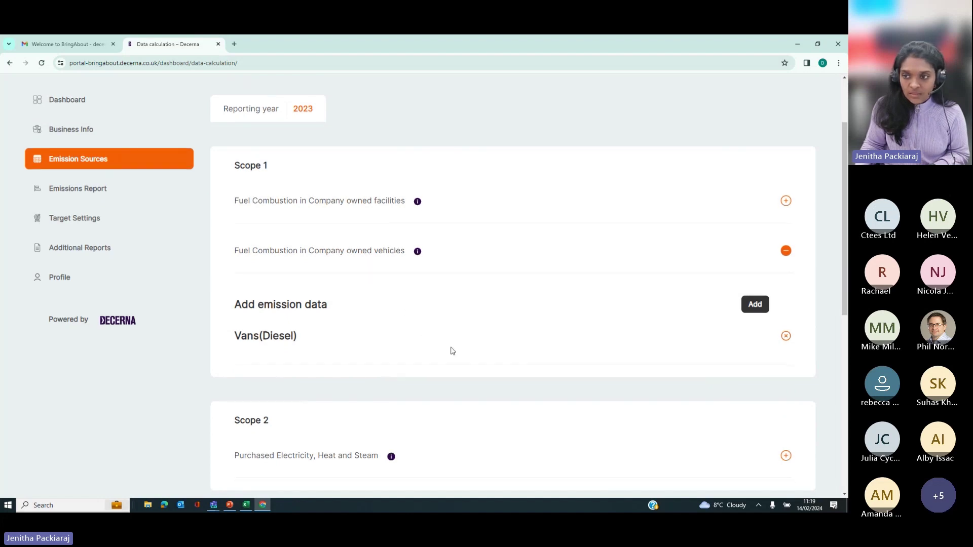
{"action": "scroll", "coordinate": [454, 334], "scroll_direction": "down", "scroll_amount": 4}
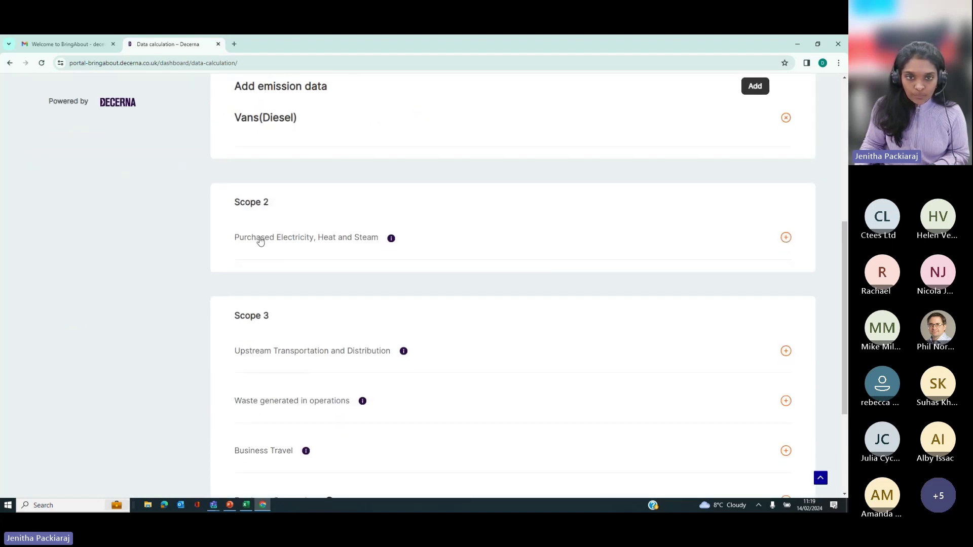
Step: Record 32535 kWh of Purchased Electricity under Scope 2, marked for the reporting period
{"action": "left_click", "coordinate": [260, 241]}
{"action": "left_click", "coordinate": [315, 242]}
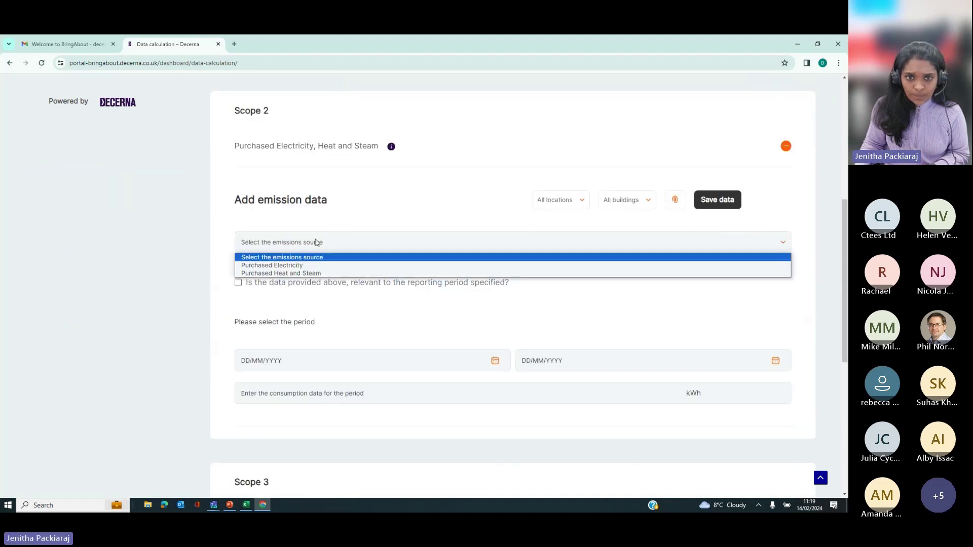
{"action": "left_click", "coordinate": [317, 265]}
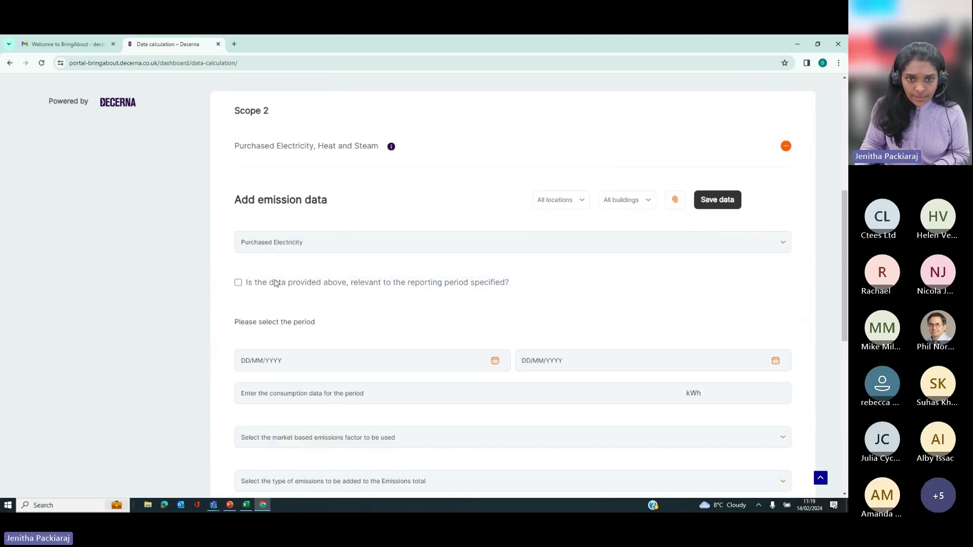
{"action": "left_click", "coordinate": [238, 283]}
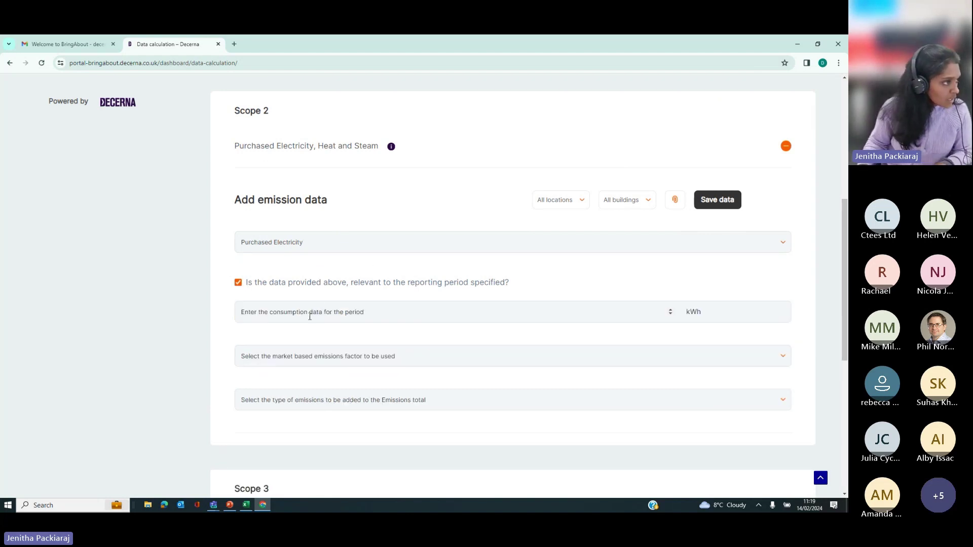
{"action": "type", "text": "32"}
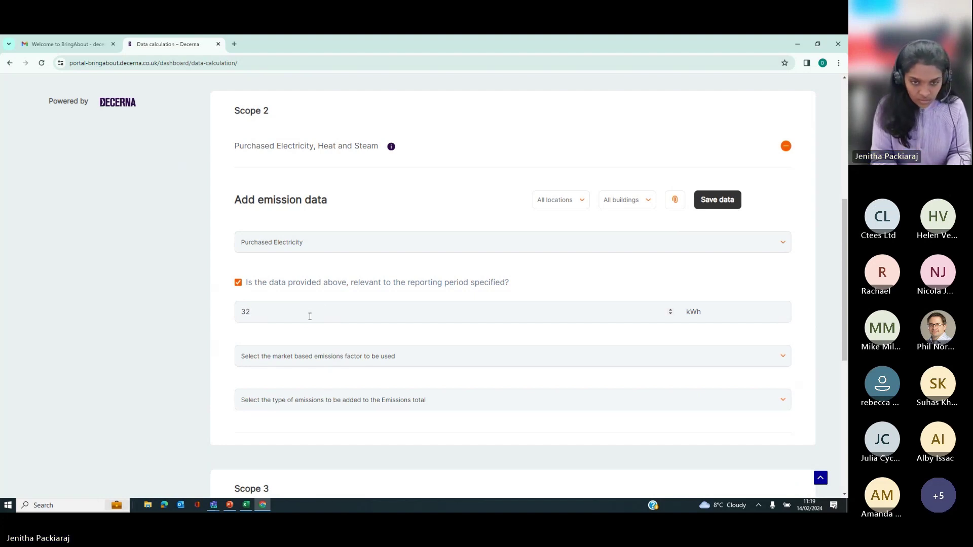
{"action": "type", "text": "535"}
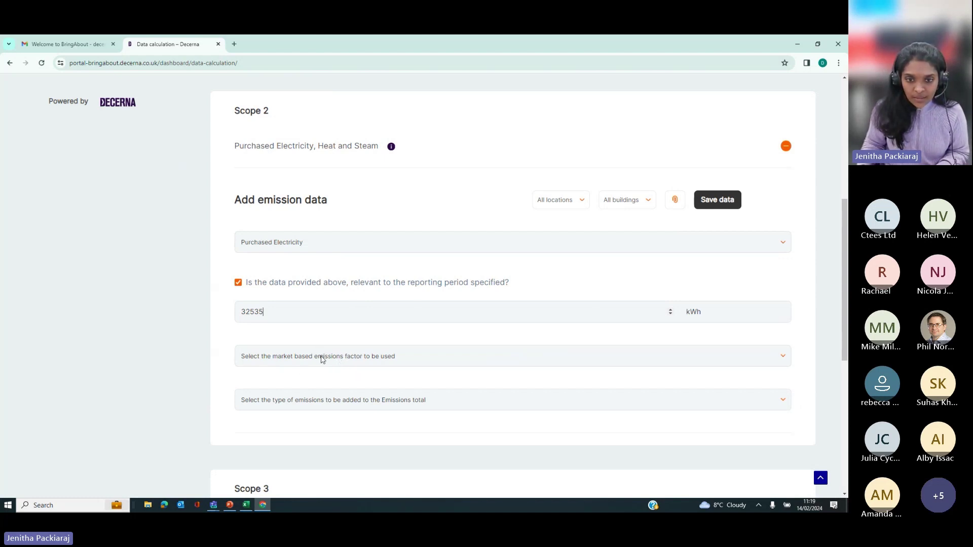
{"action": "left_click", "coordinate": [348, 361]}
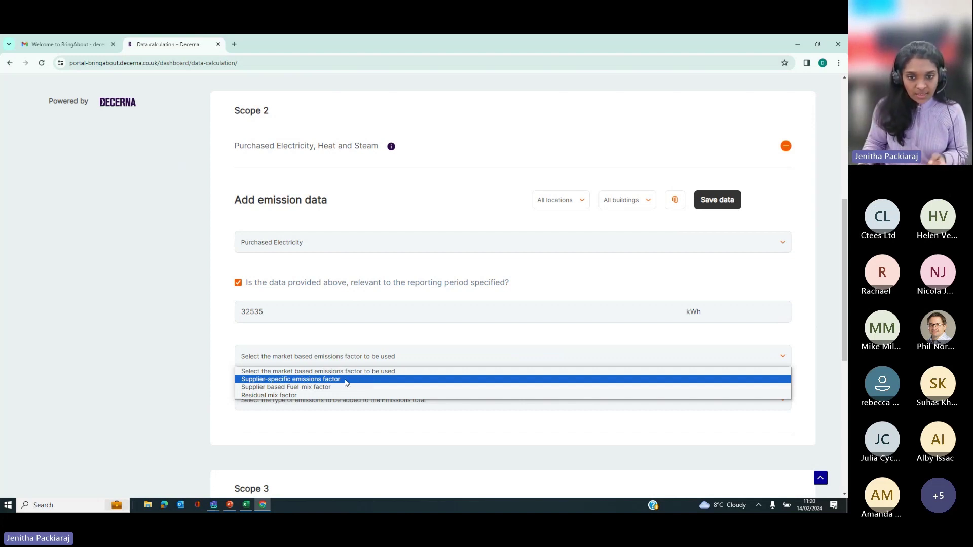
Step: Set the market-based emissions factor to Supplier based Fuel-mix factor
{"action": "left_click", "coordinate": [346, 383]}
{"action": "left_click", "coordinate": [306, 361]}
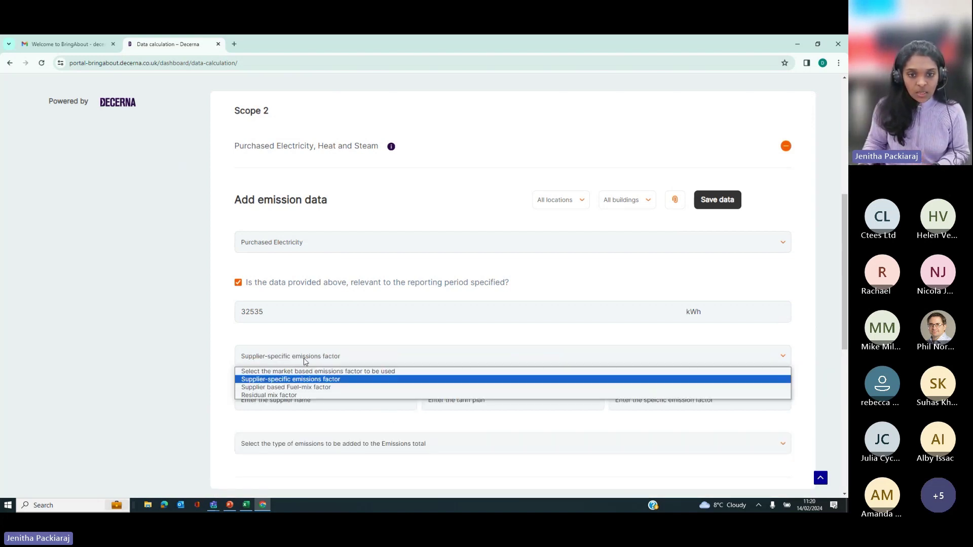
{"action": "left_click", "coordinate": [296, 387]}
{"action": "left_click", "coordinate": [281, 360]}
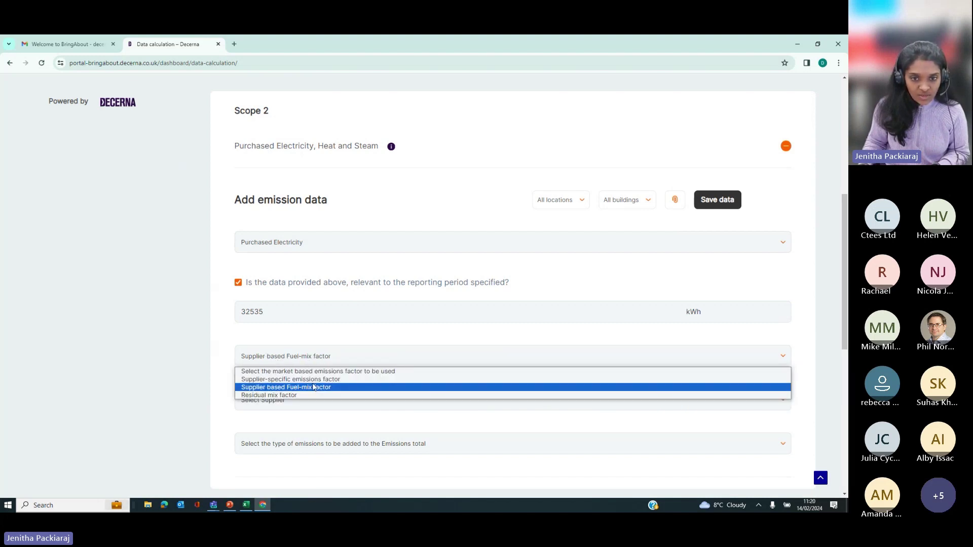
{"action": "left_click", "coordinate": [311, 387]}
{"action": "left_click", "coordinate": [301, 399]}
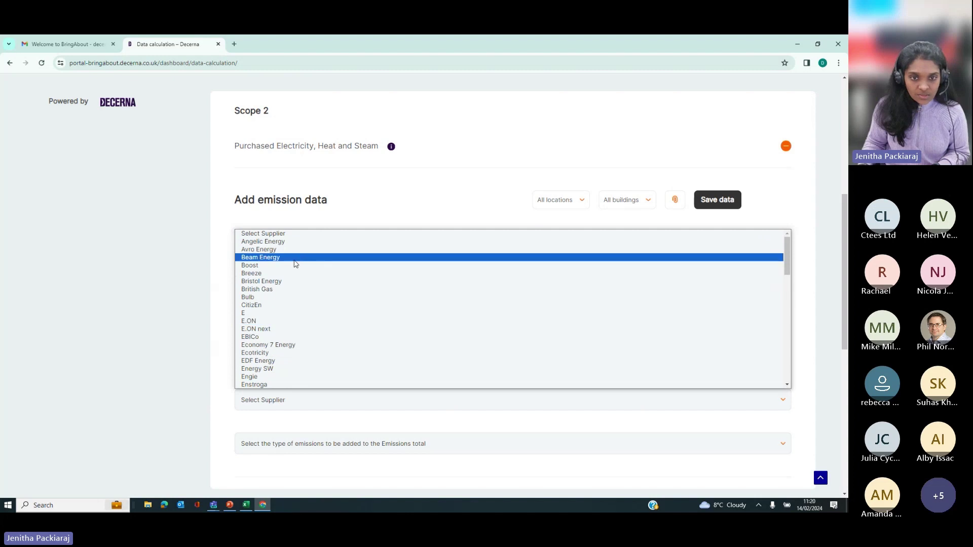
{"action": "scroll", "coordinate": [294, 342], "scroll_direction": "down", "scroll_amount": 5}
{"action": "scroll", "coordinate": [293, 377], "scroll_direction": "up", "scroll_amount": 5}
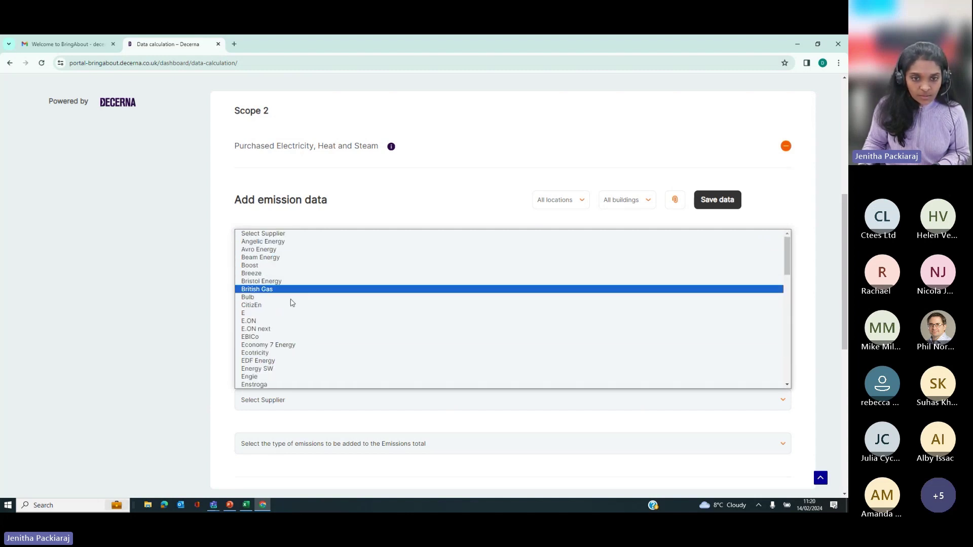
{"action": "scroll", "coordinate": [290, 314], "scroll_direction": "down", "scroll_amount": 10}
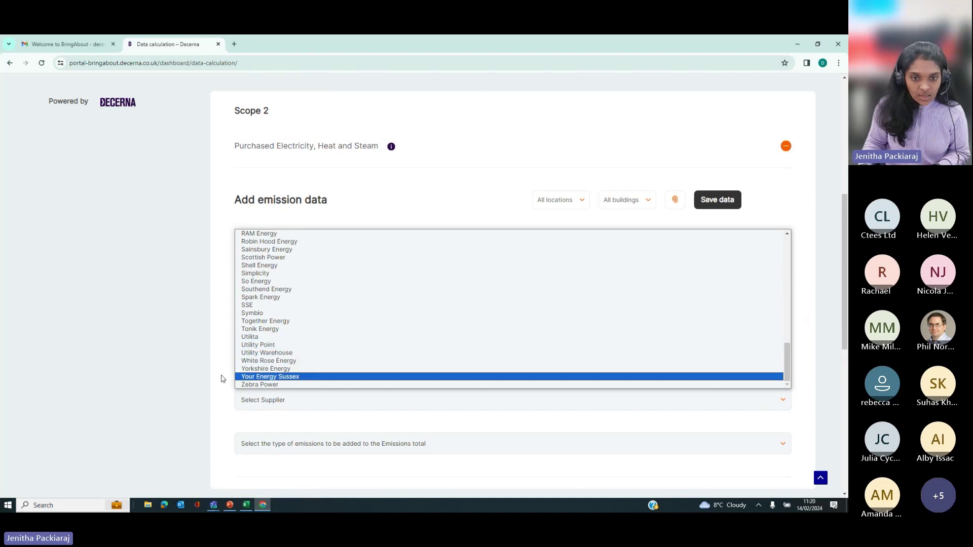
{"action": "left_click", "coordinate": [219, 378]}
Step: Choose British Gas as the electricity supplier for the fuel-mix factor
{"action": "left_click", "coordinate": [282, 361]}
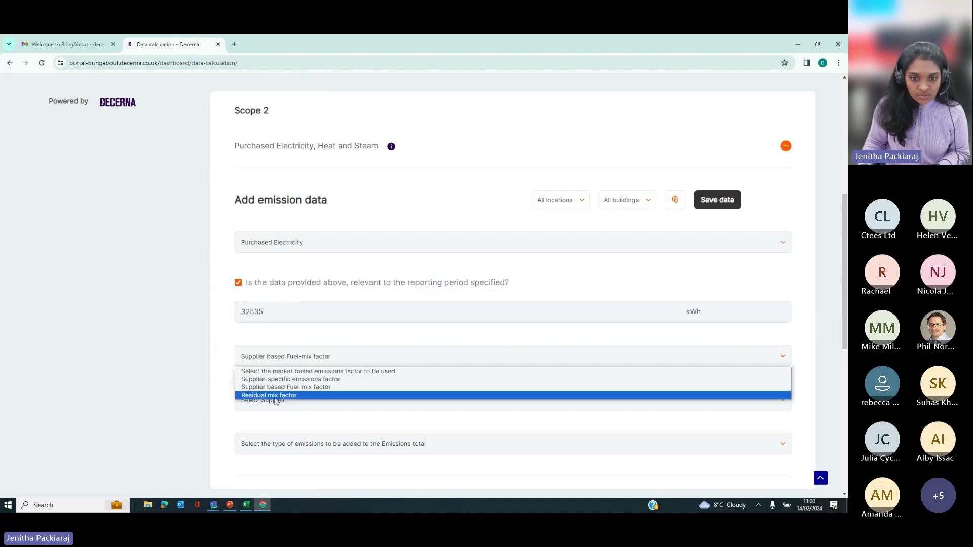
{"action": "left_click", "coordinate": [259, 418]}
{"action": "left_click", "coordinate": [274, 354]}
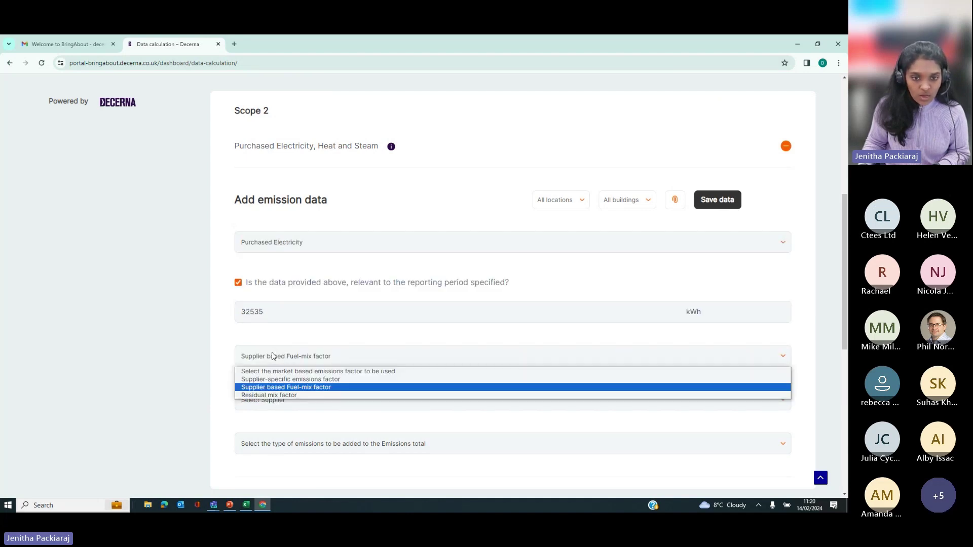
{"action": "left_click", "coordinate": [276, 387]}
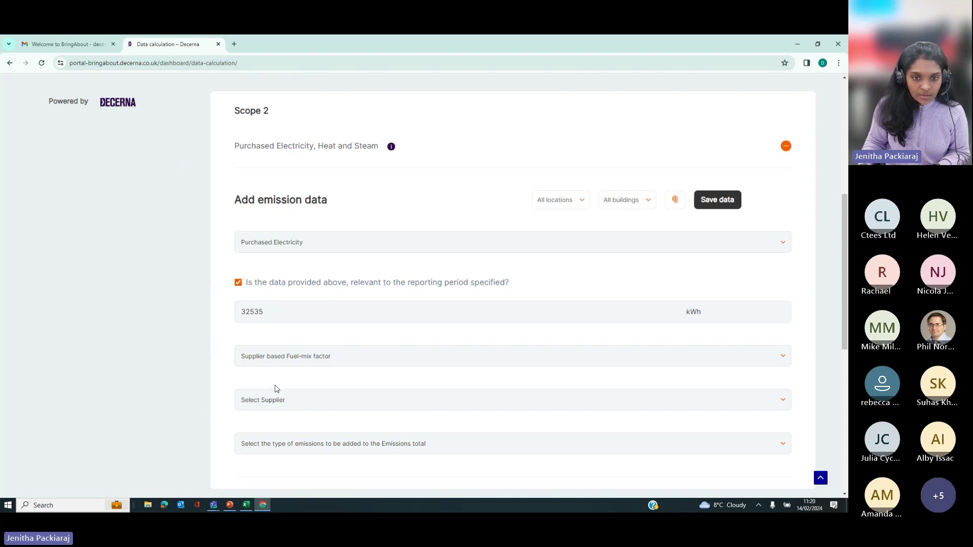
{"action": "left_click", "coordinate": [272, 399]}
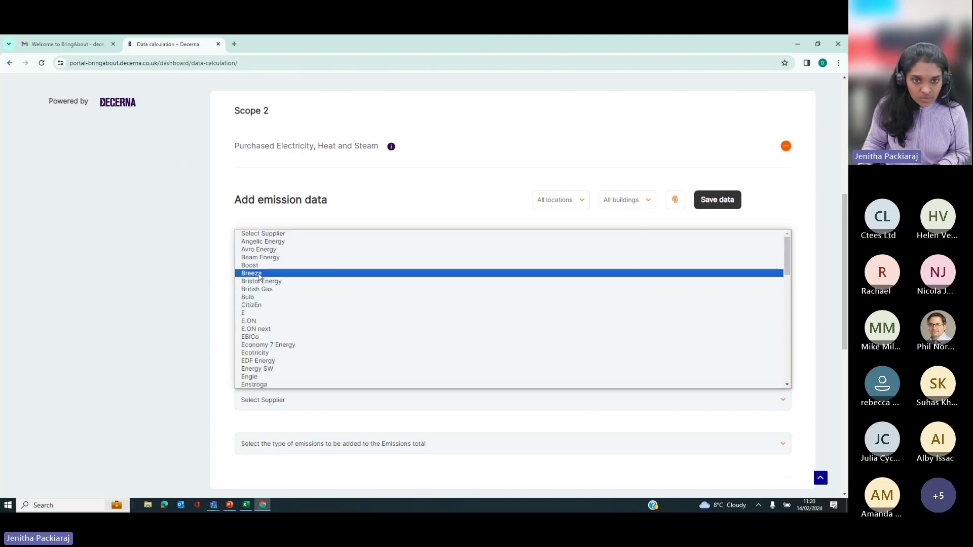
{"action": "left_click", "coordinate": [262, 290]}
{"action": "scroll", "coordinate": [344, 367], "scroll_direction": "down", "scroll_amount": 2}
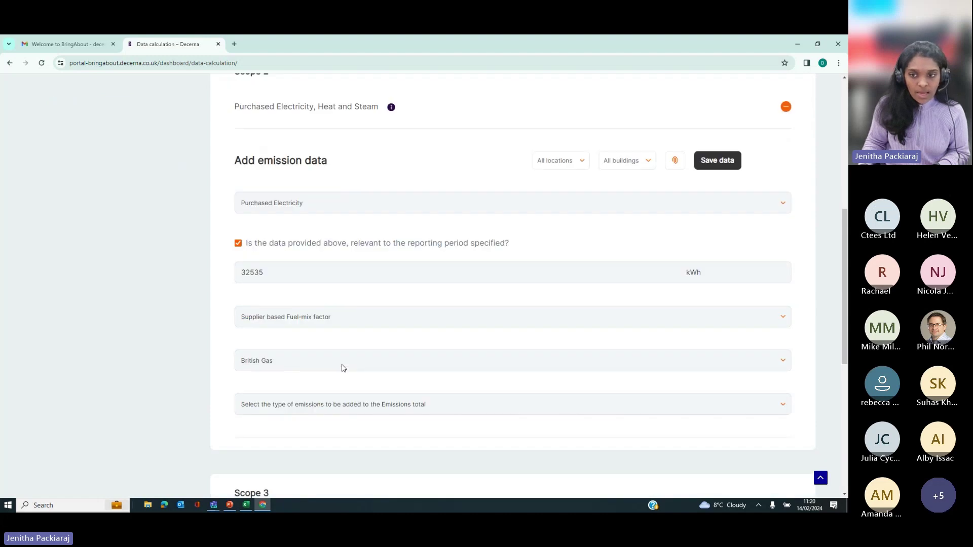
Step: Count location-based emissions, assign the entry to Cramlington's Decerna House, and save it
{"action": "left_click", "coordinate": [349, 361]}
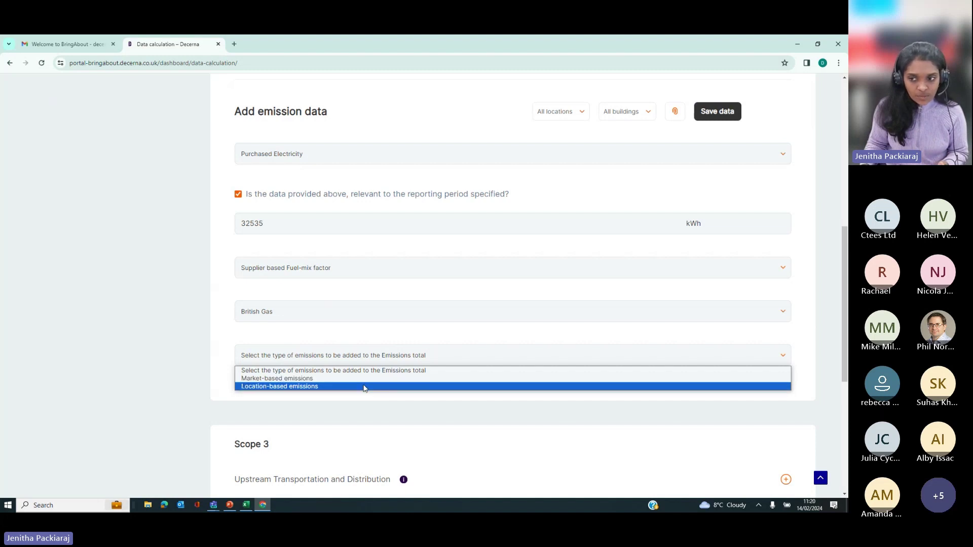
{"action": "left_click", "coordinate": [363, 388]}
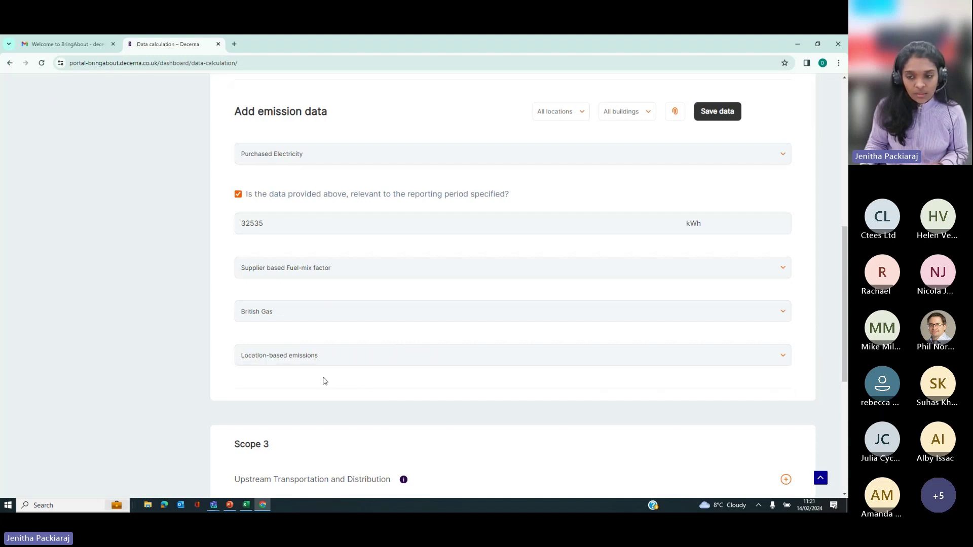
{"action": "scroll", "coordinate": [326, 385], "scroll_direction": "up", "scroll_amount": 3}
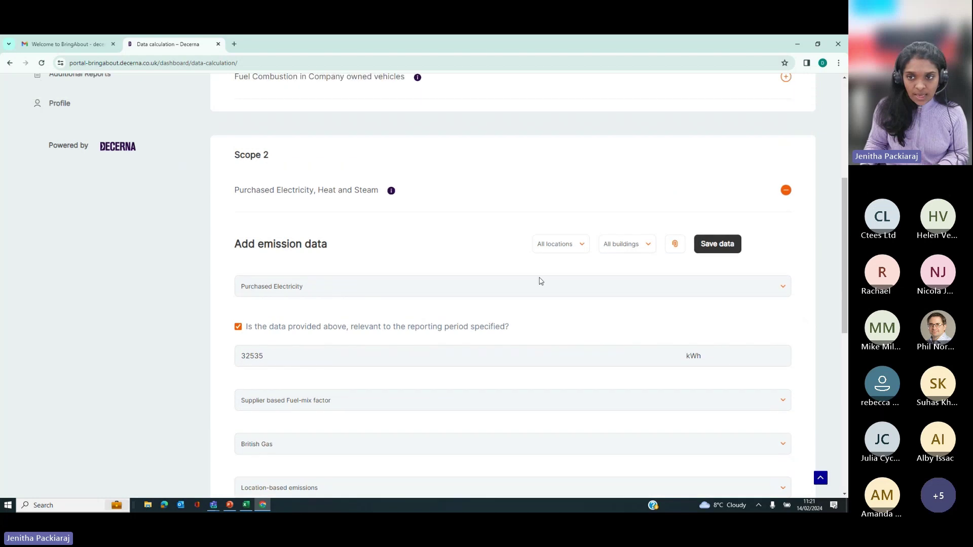
{"action": "left_click", "coordinate": [557, 244]}
{"action": "left_click", "coordinate": [555, 265]}
{"action": "left_click", "coordinate": [619, 245]}
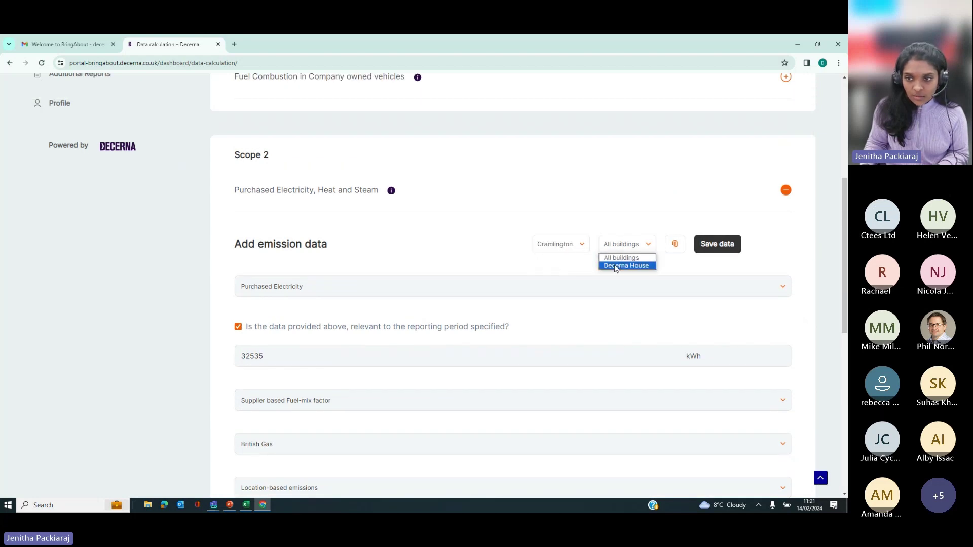
{"action": "left_click", "coordinate": [621, 265]}
{"action": "left_click", "coordinate": [715, 247]}
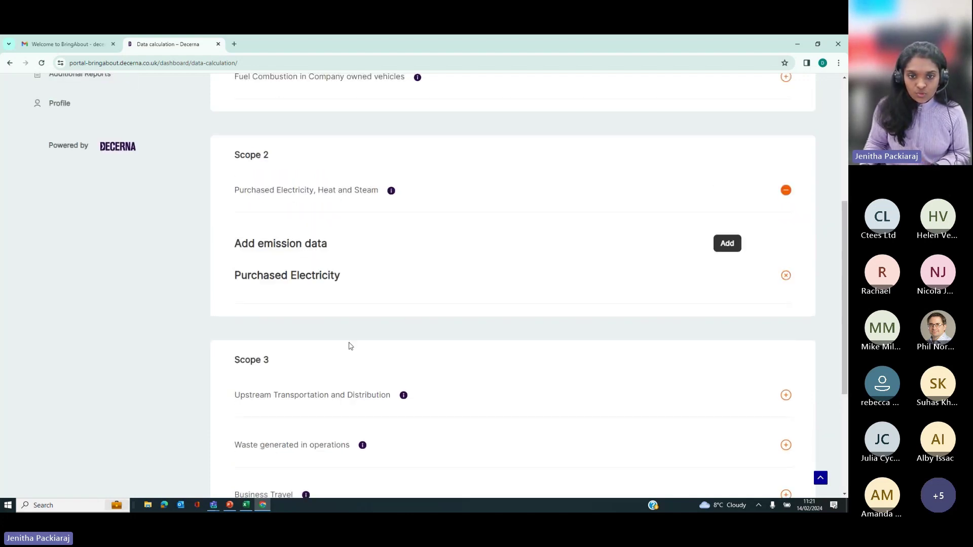
Step: Expand the Scope 3 Upstream Transportation and Distribution section
{"action": "scroll", "coordinate": [348, 349], "scroll_direction": "down", "scroll_amount": 1}
{"action": "scroll", "coordinate": [348, 355], "scroll_direction": "down", "scroll_amount": 1}
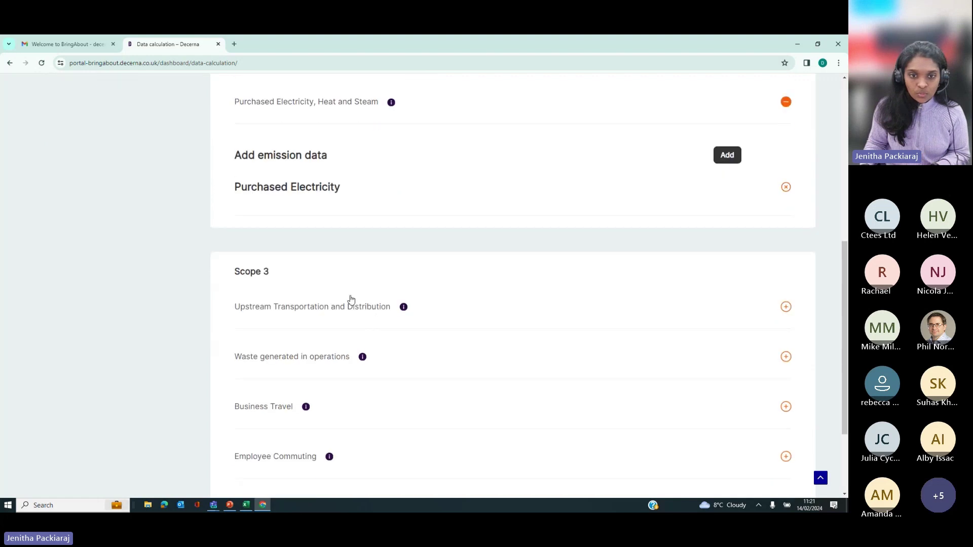
{"action": "left_click", "coordinate": [318, 313]}
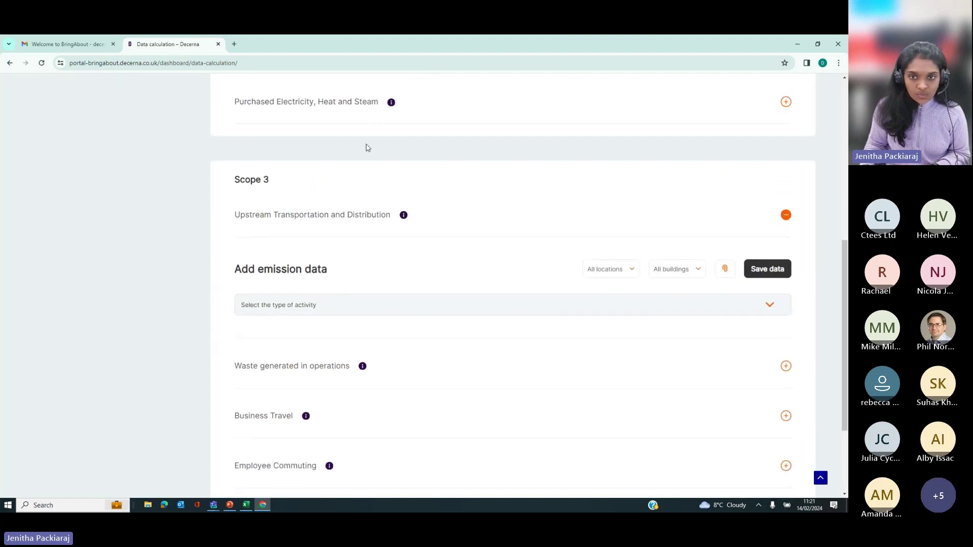
Step: Fill an Upstream Transportation spend entry 'Posters': £800 on postal and courier services
{"action": "left_click", "coordinate": [343, 307]}
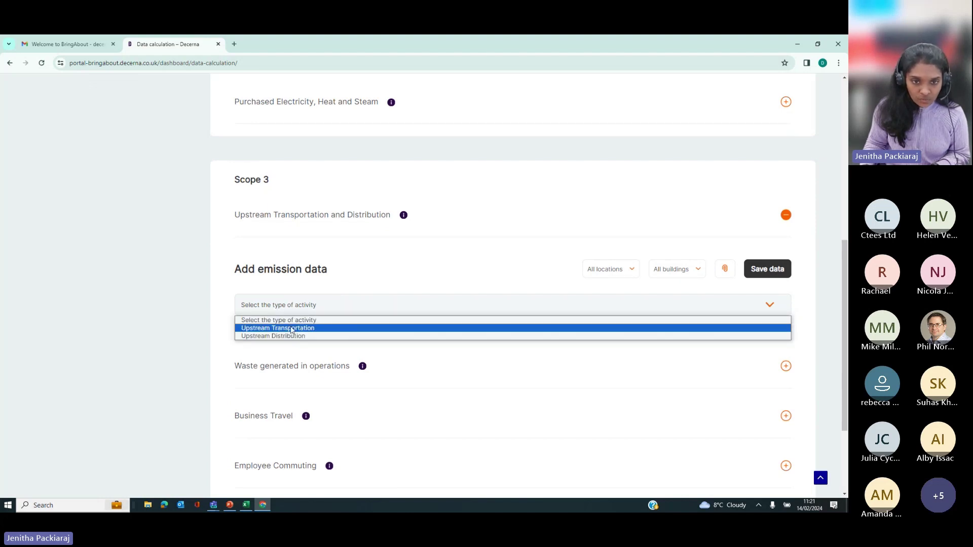
{"action": "left_click", "coordinate": [272, 328]}
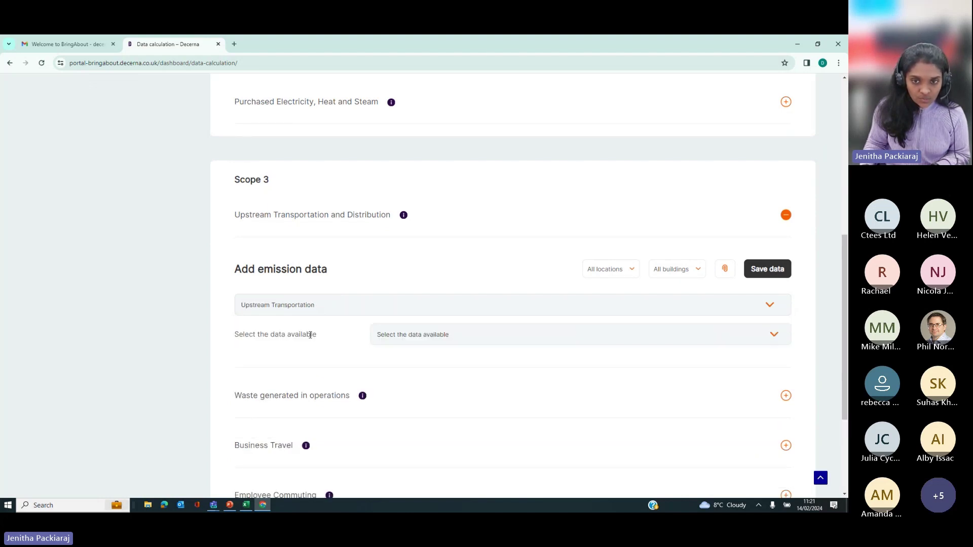
{"action": "left_click", "coordinate": [395, 337]}
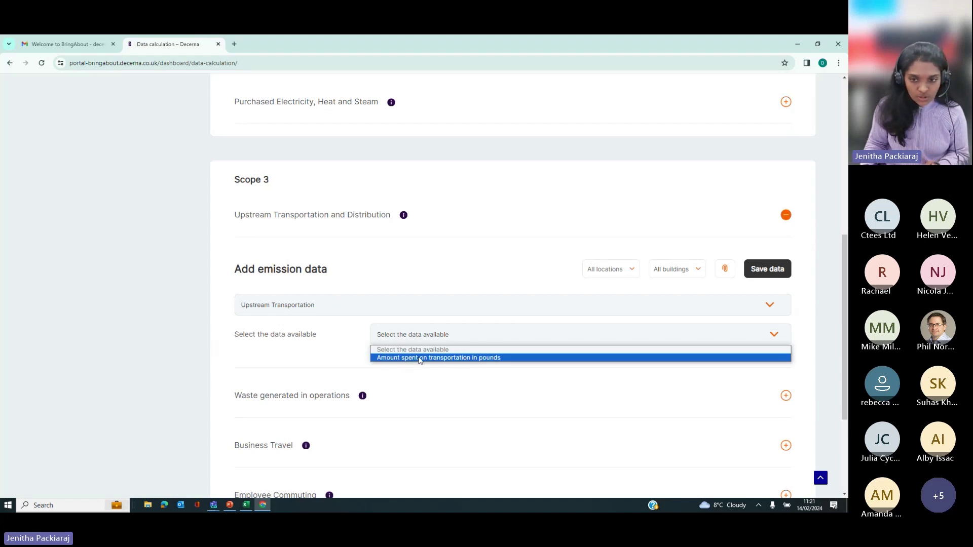
{"action": "left_click", "coordinate": [419, 358]}
{"action": "scroll", "coordinate": [376, 363], "scroll_direction": "down", "scroll_amount": 1}
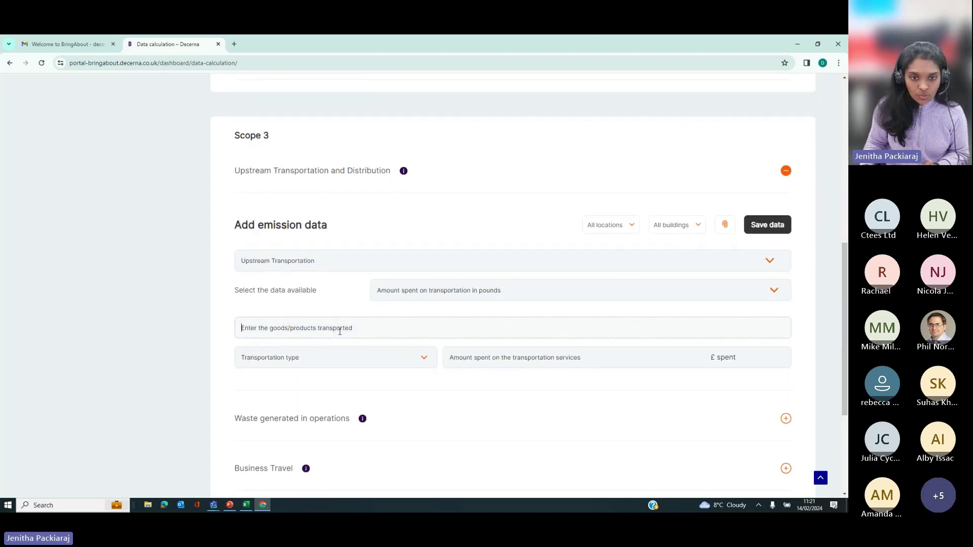
{"action": "left_click", "coordinate": [418, 290]}
{"action": "left_click", "coordinate": [323, 328]}
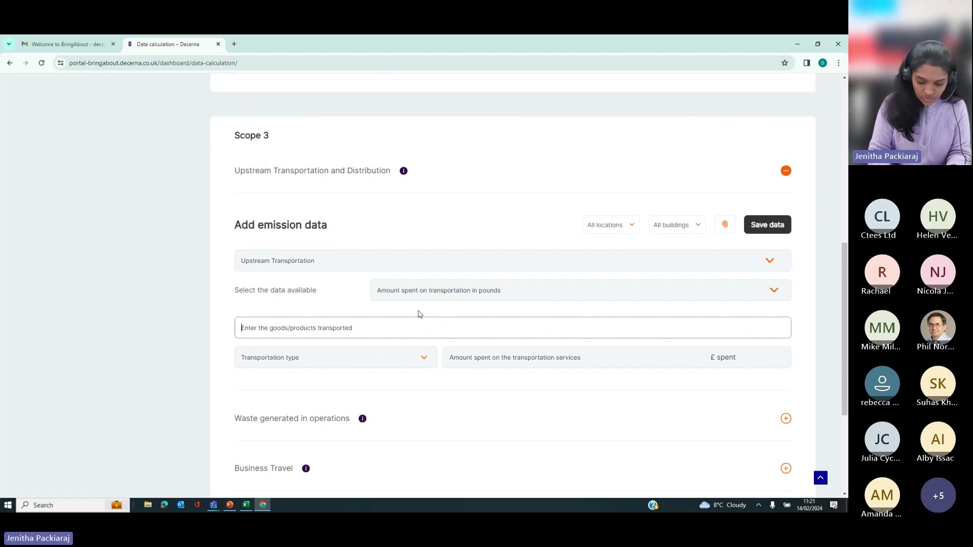
{"action": "type", "text": "Posters"}
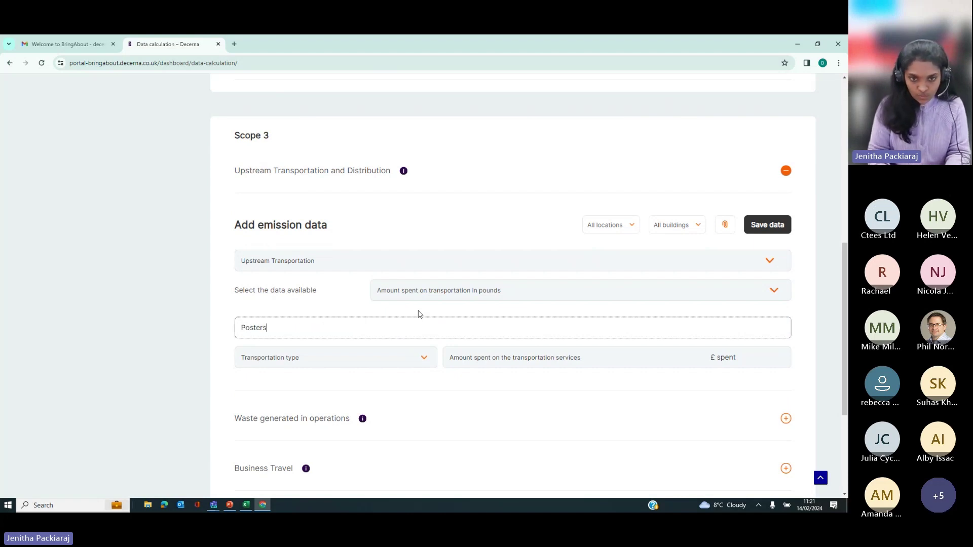
{"action": "left_click", "coordinate": [383, 357]}
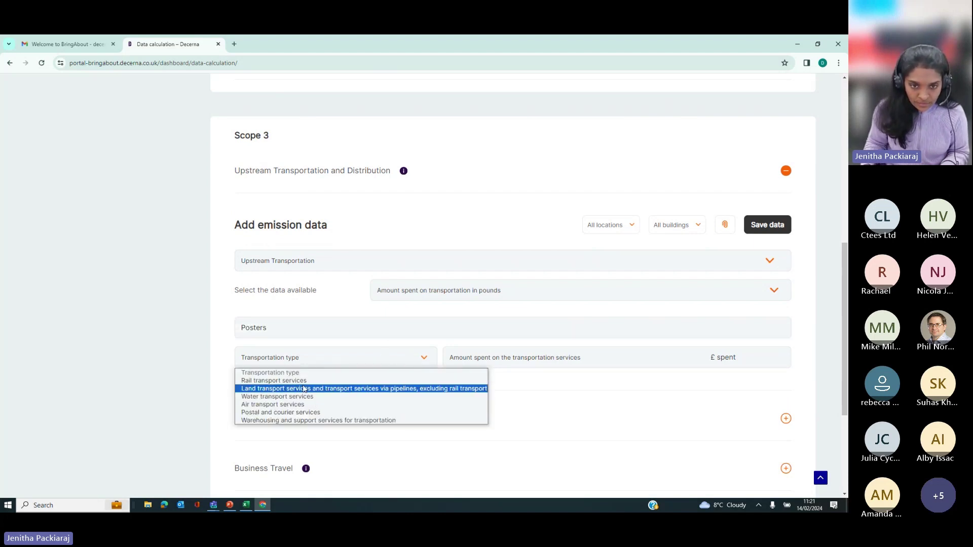
{"action": "left_click", "coordinate": [282, 412]}
{"action": "left_click", "coordinate": [460, 358]}
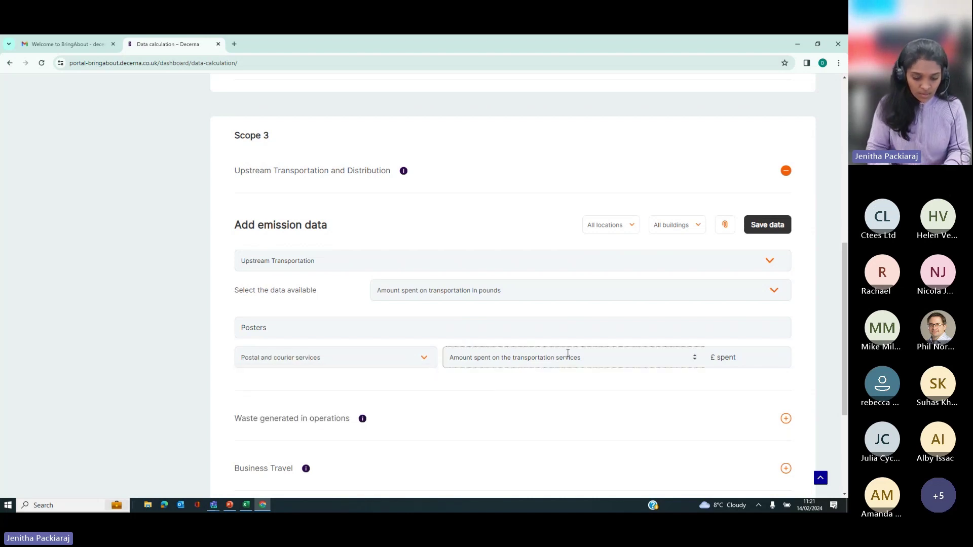
{"action": "type", "text": "800"}
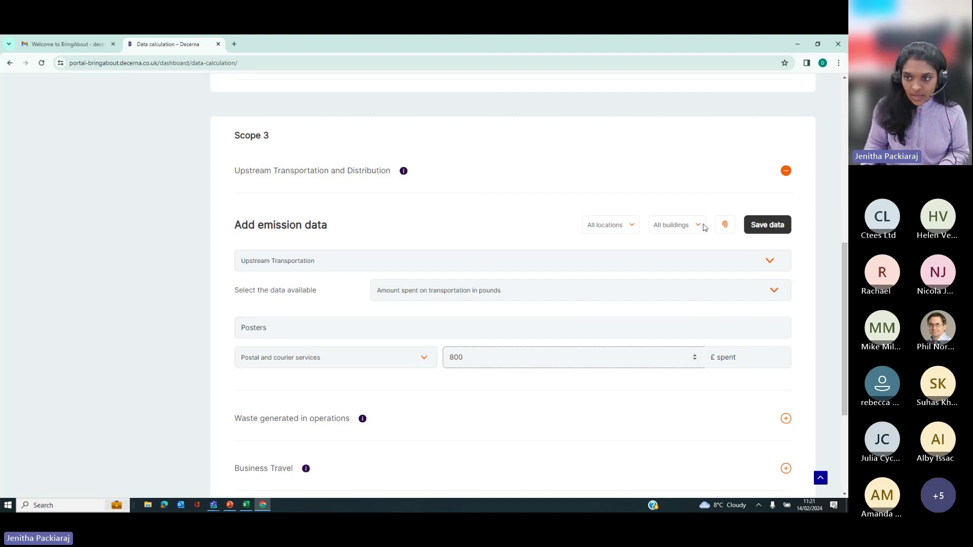
Step: Assign the postal and courier entry to Cramlington's Decerna House and save it
{"action": "left_click", "coordinate": [627, 224]}
{"action": "left_click", "coordinate": [605, 246]}
{"action": "left_click", "coordinate": [676, 225]}
{"action": "left_click", "coordinate": [668, 246]}
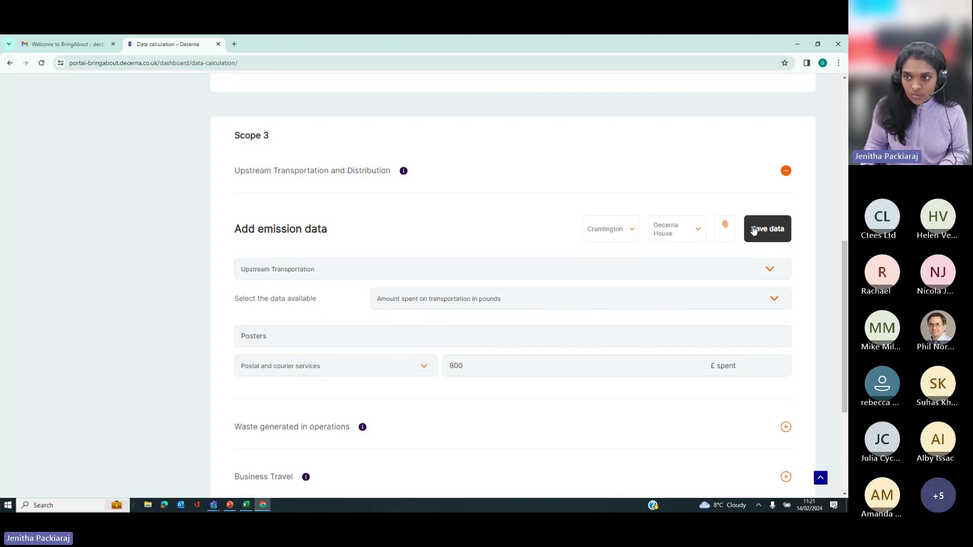
{"action": "left_click", "coordinate": [757, 230]}
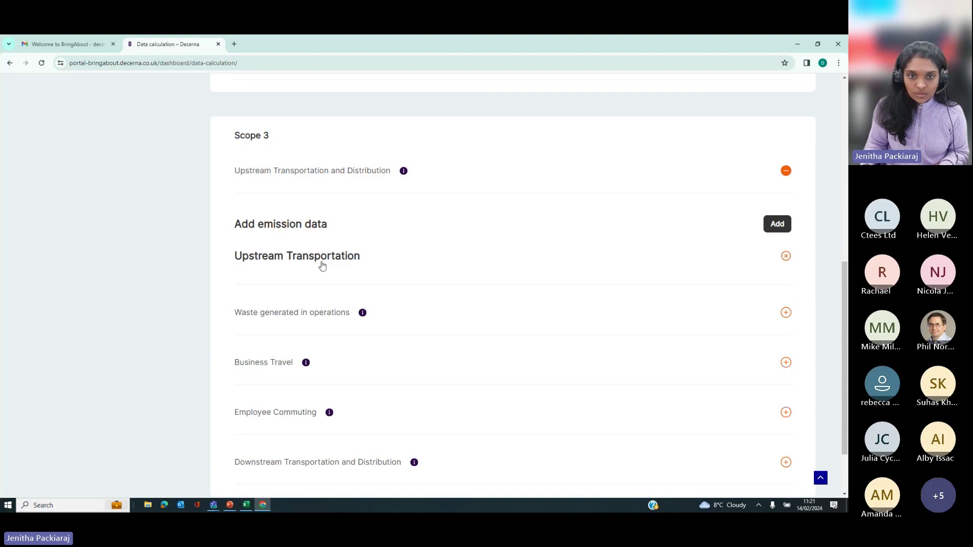
{"action": "scroll", "coordinate": [448, 266], "scroll_direction": "down", "scroll_amount": 2}
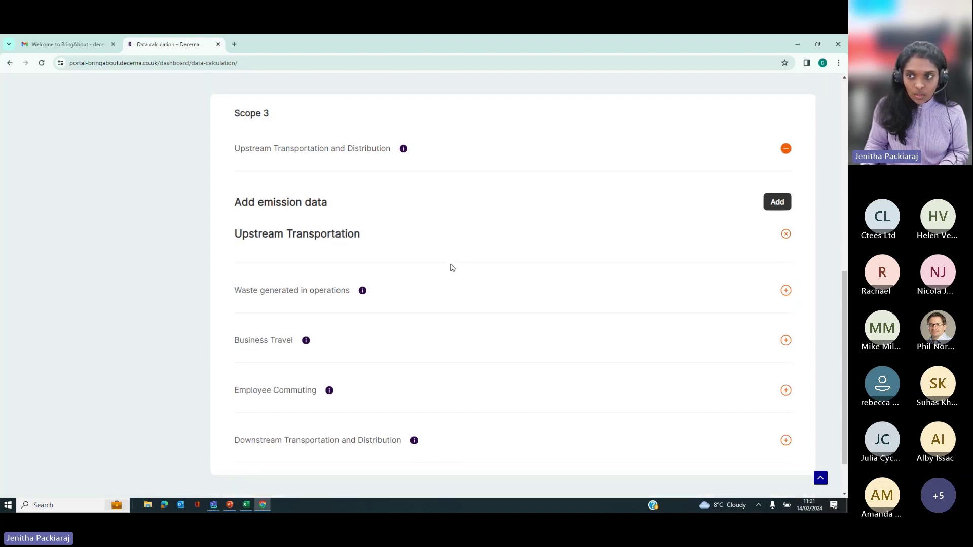
Step: Under Waste generated in operations, enter 478 cubic metres of water supplied to the company
{"action": "left_click", "coordinate": [311, 233]}
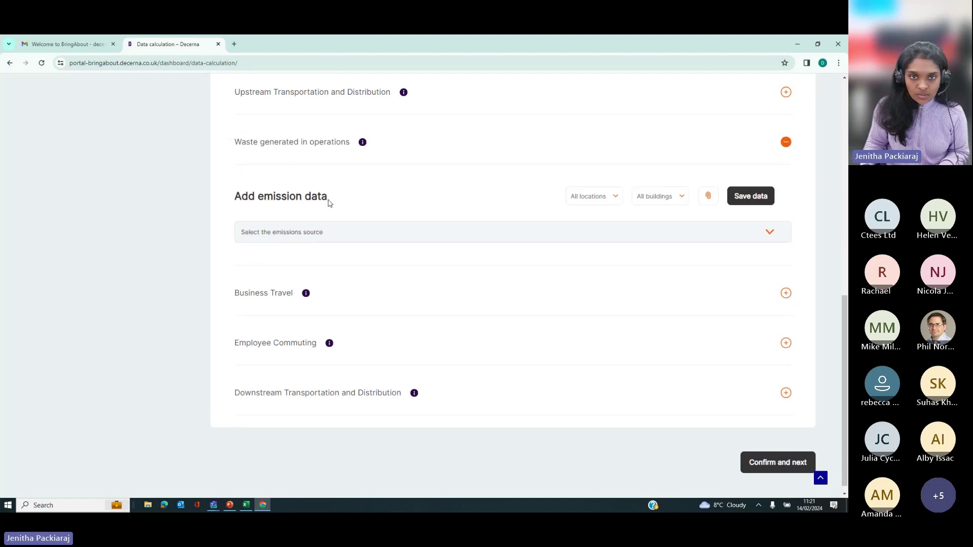
{"action": "scroll", "coordinate": [383, 284], "scroll_direction": "up", "scroll_amount": 1}
{"action": "scroll", "coordinate": [382, 284], "scroll_direction": "up", "scroll_amount": 1}
{"action": "left_click", "coordinate": [419, 321]}
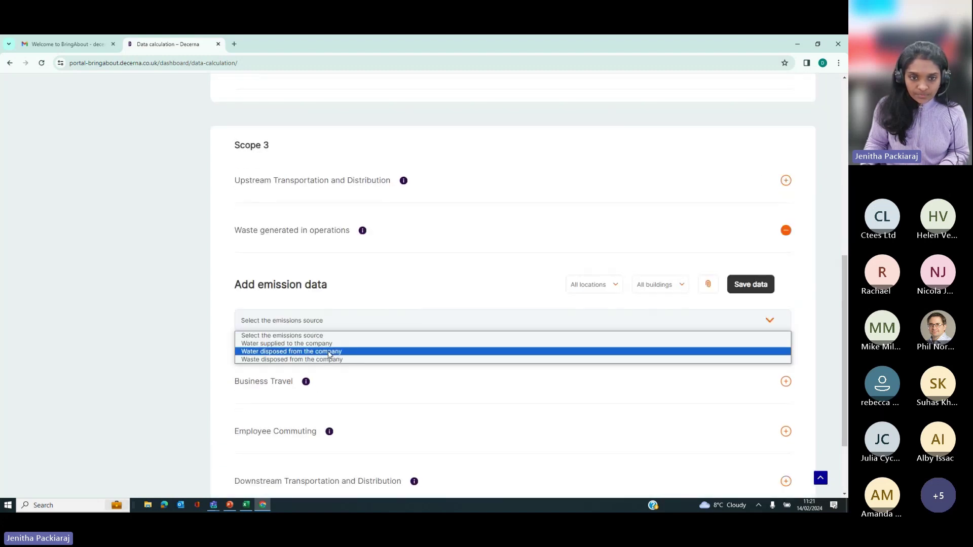
{"action": "left_click", "coordinate": [319, 343]}
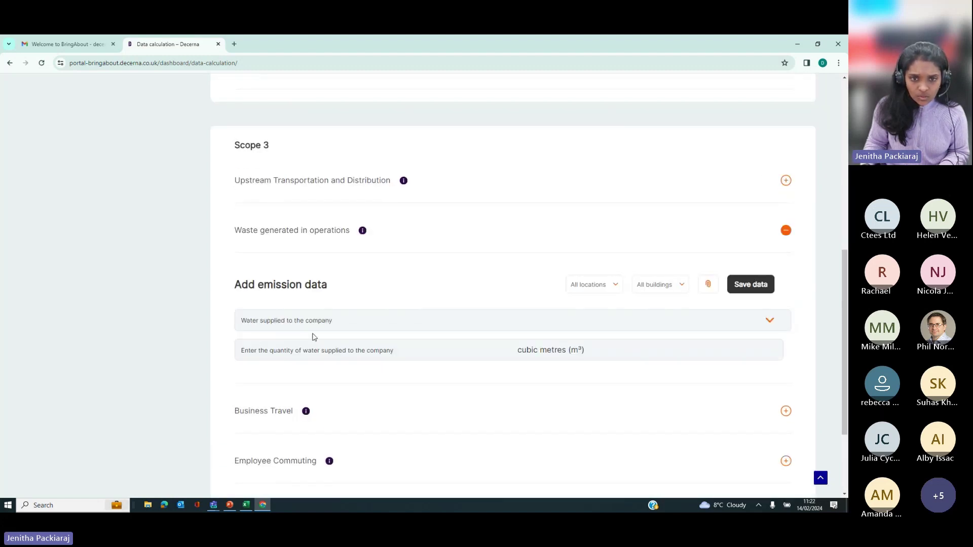
{"action": "left_click", "coordinate": [340, 354]}
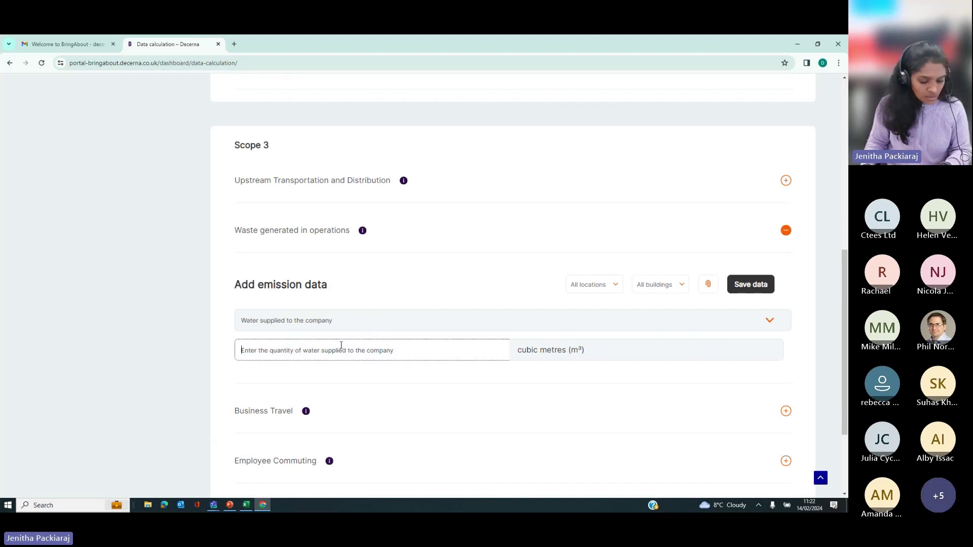
{"action": "type", "text": "478"}
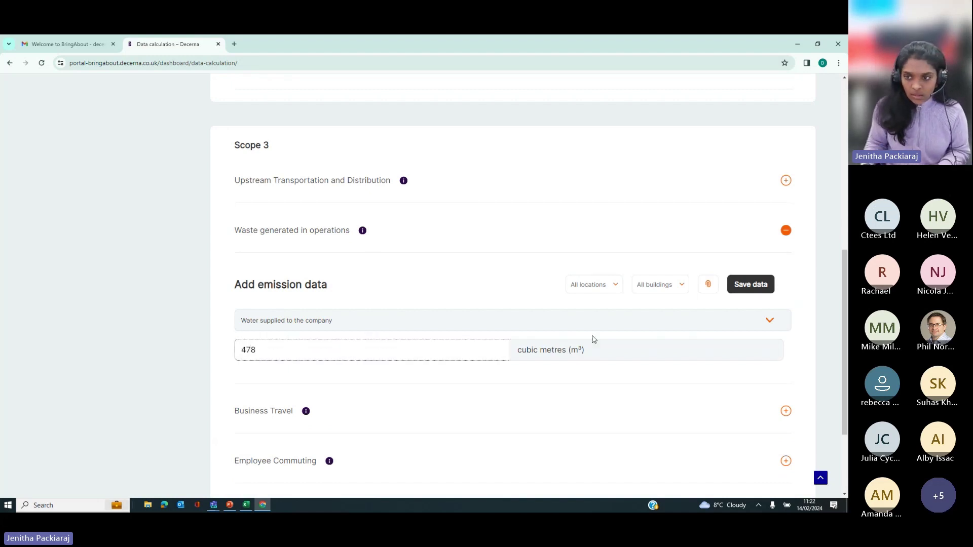
Step: Assign the water supplied entry to Cramlington's Decerna House, save it, and add another entry
{"action": "left_click", "coordinate": [590, 288]}
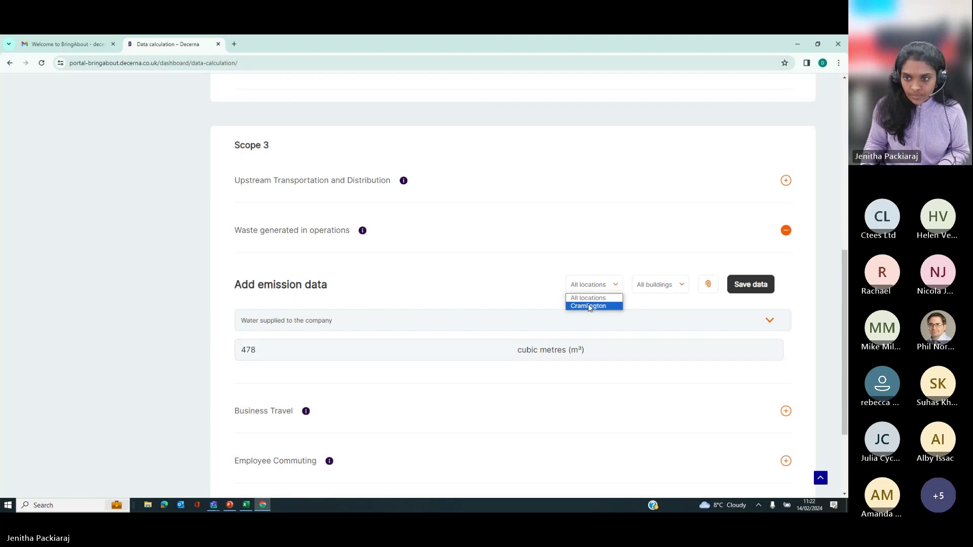
{"action": "left_click", "coordinate": [597, 305]}
{"action": "left_click", "coordinate": [658, 286]}
{"action": "left_click", "coordinate": [658, 306]}
{"action": "left_click", "coordinate": [740, 285]}
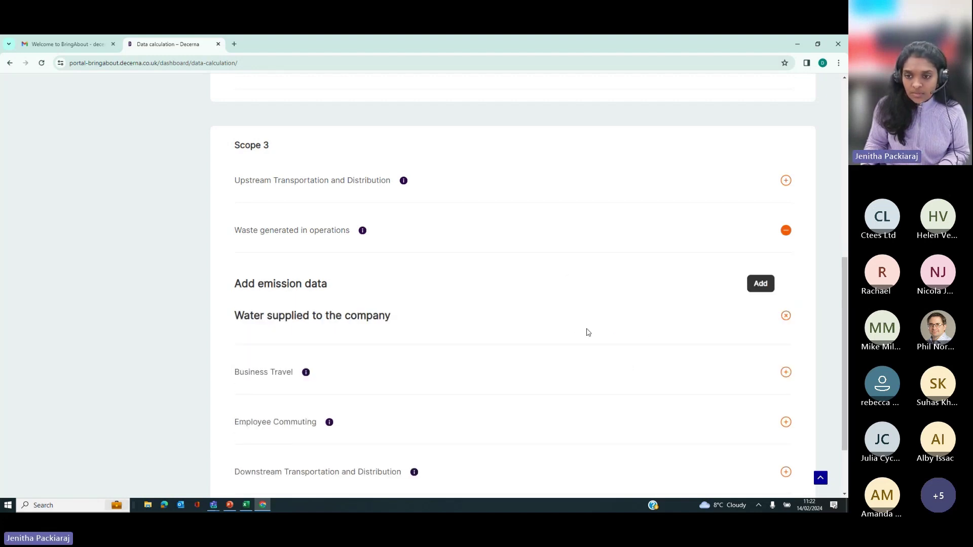
{"action": "left_click", "coordinate": [764, 285]}
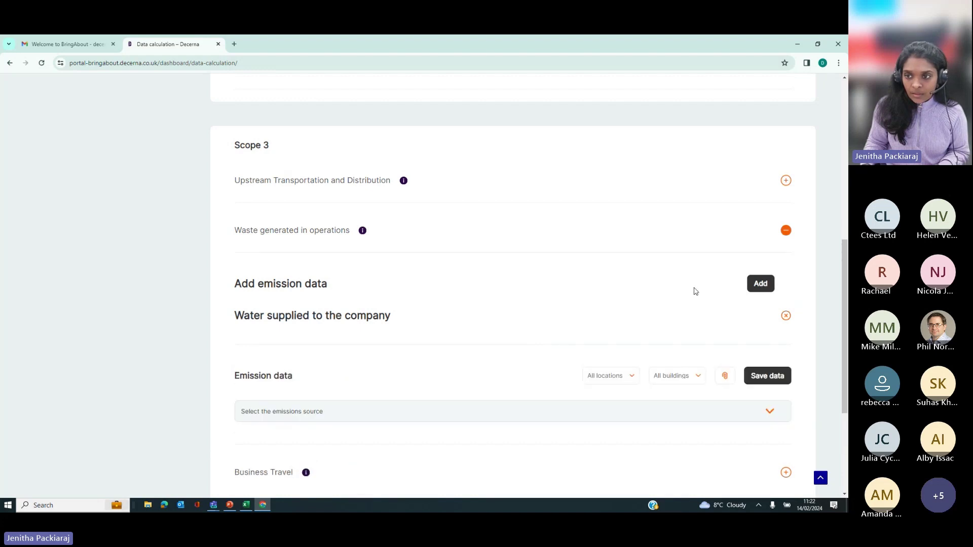
{"action": "scroll", "coordinate": [612, 380], "scroll_direction": "down", "scroll_amount": 2}
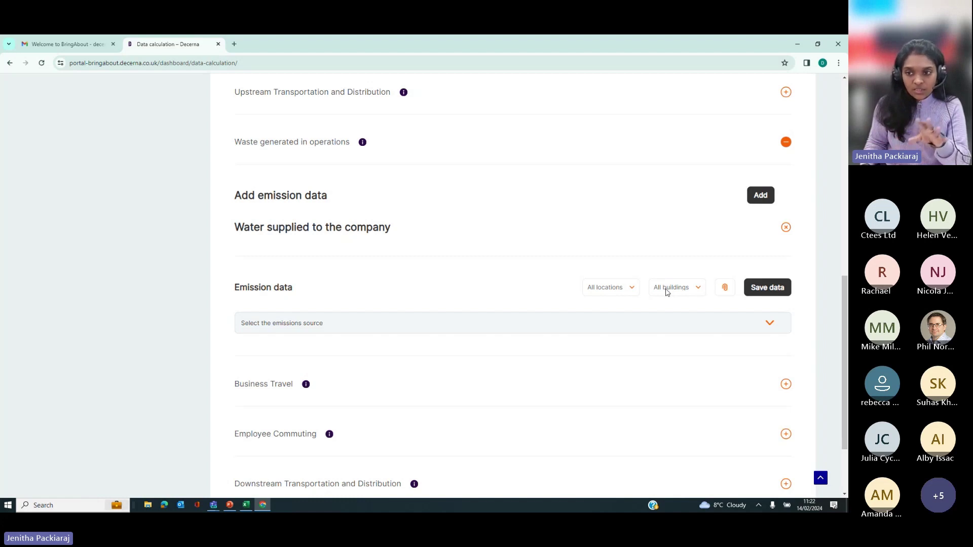
Step: Save 478 cubic metres of water disposed from the company, then add a blank entry
{"action": "left_click", "coordinate": [384, 328]}
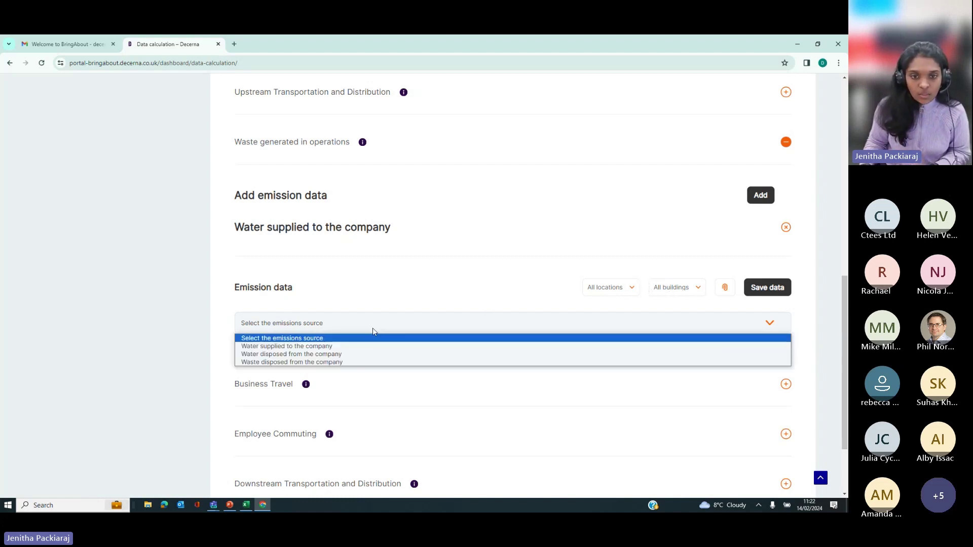
{"action": "left_click", "coordinate": [369, 351]}
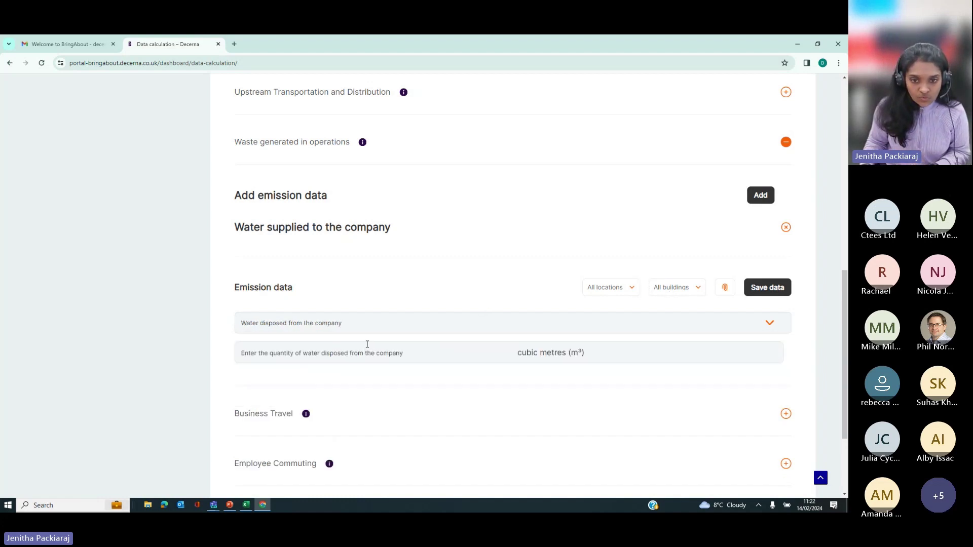
{"action": "left_click", "coordinate": [374, 350]}
{"action": "type", "text": "478"}
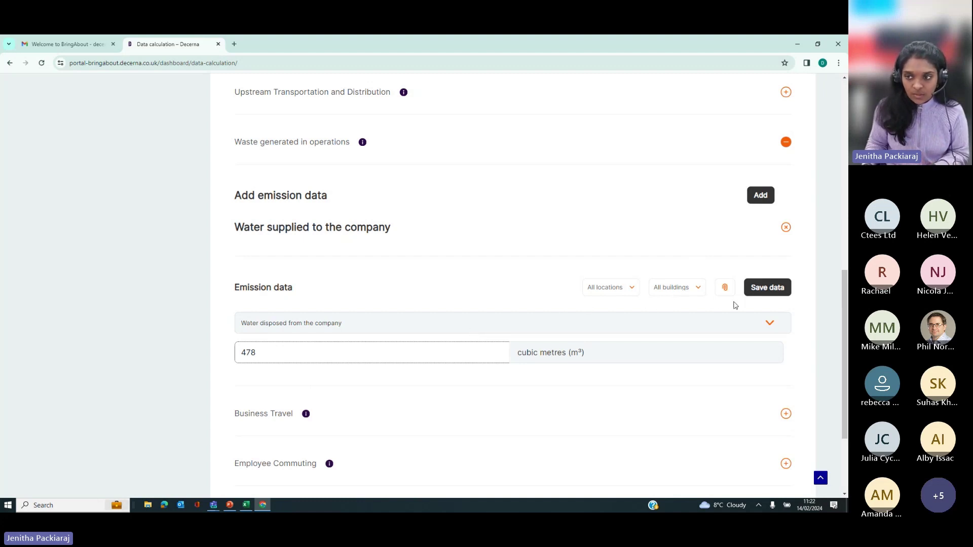
{"action": "left_click", "coordinate": [764, 290]}
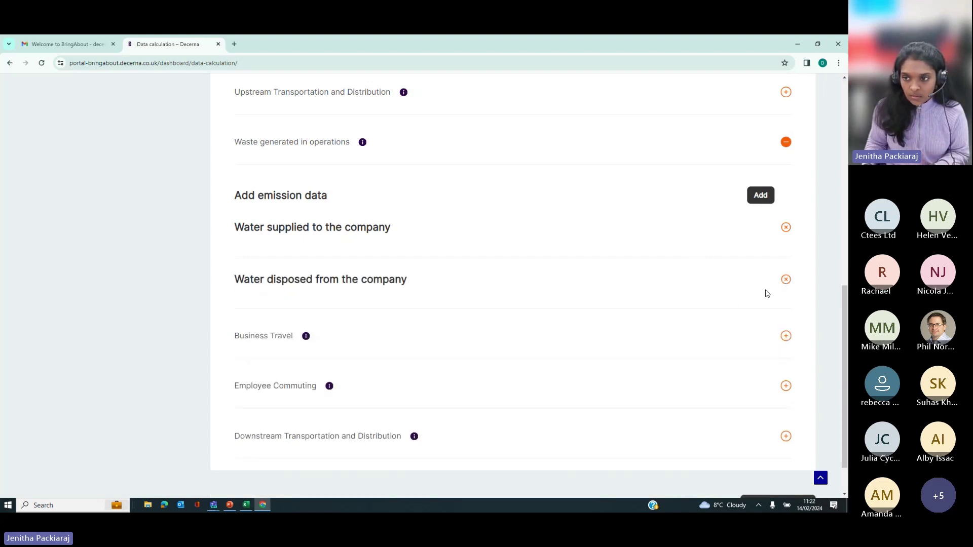
{"action": "left_click", "coordinate": [760, 195]}
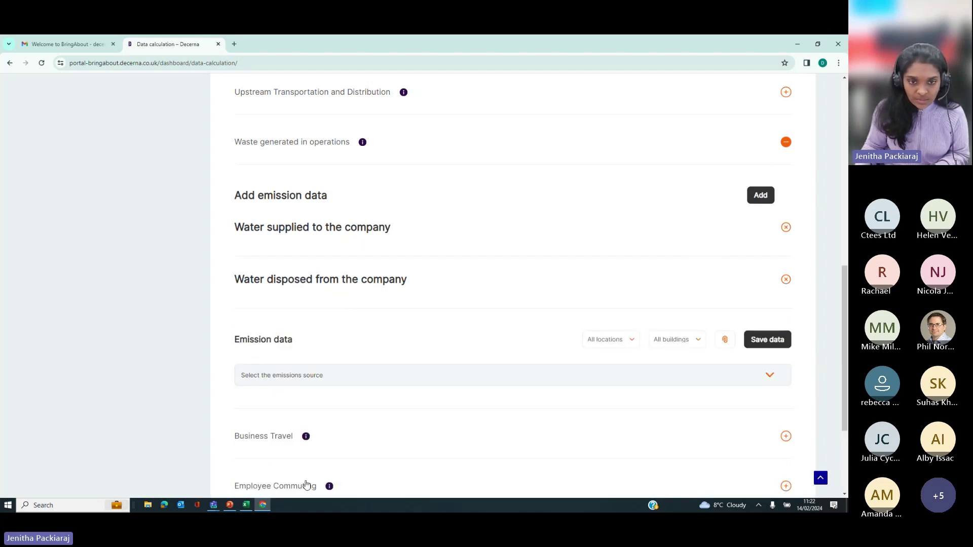
Step: Save a Waste disposed from the company entry with the total General waste quantity in tonnes
{"action": "left_click", "coordinate": [289, 381]}
{"action": "left_click", "coordinate": [279, 415]}
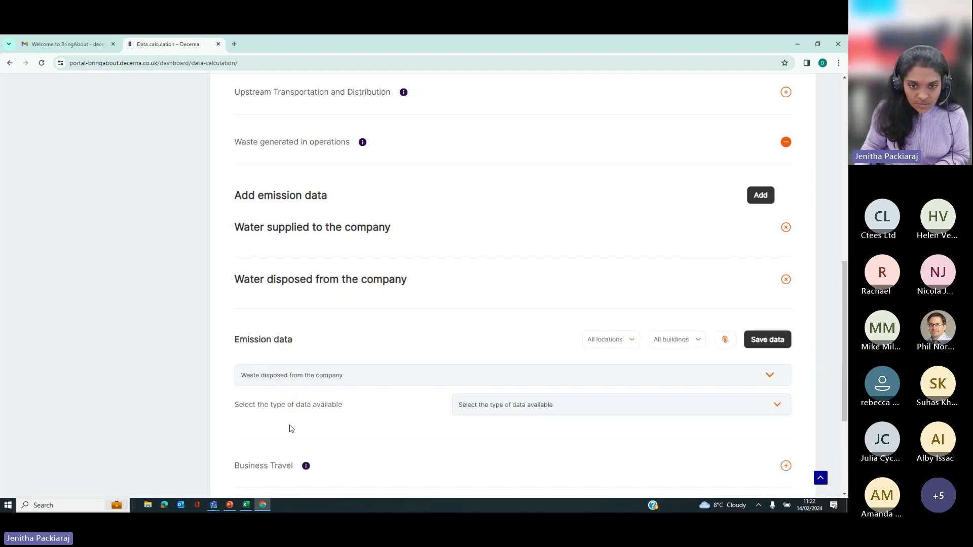
{"action": "scroll", "coordinate": [297, 418], "scroll_direction": "down", "scroll_amount": 2}
{"action": "left_click", "coordinate": [522, 322]}
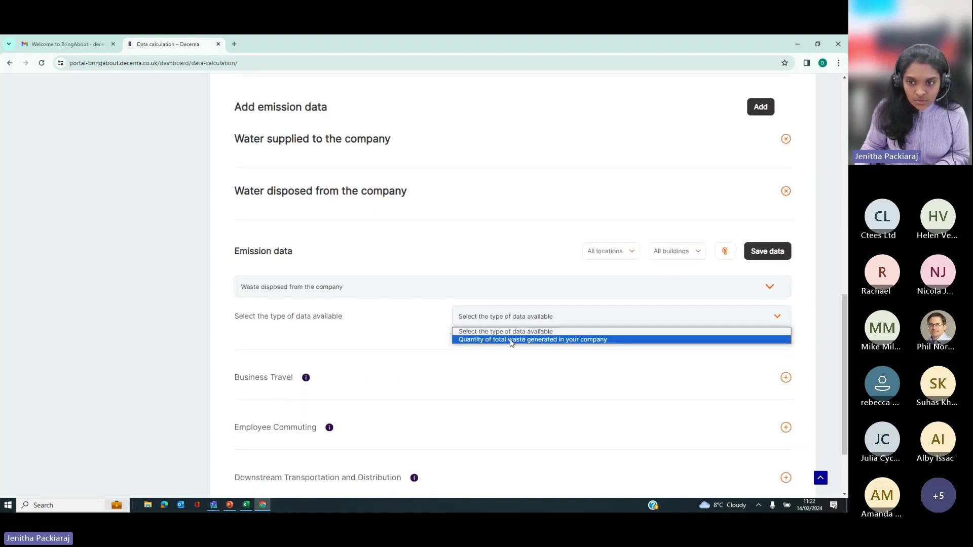
{"action": "left_click", "coordinate": [510, 339]}
{"action": "left_click", "coordinate": [301, 350]}
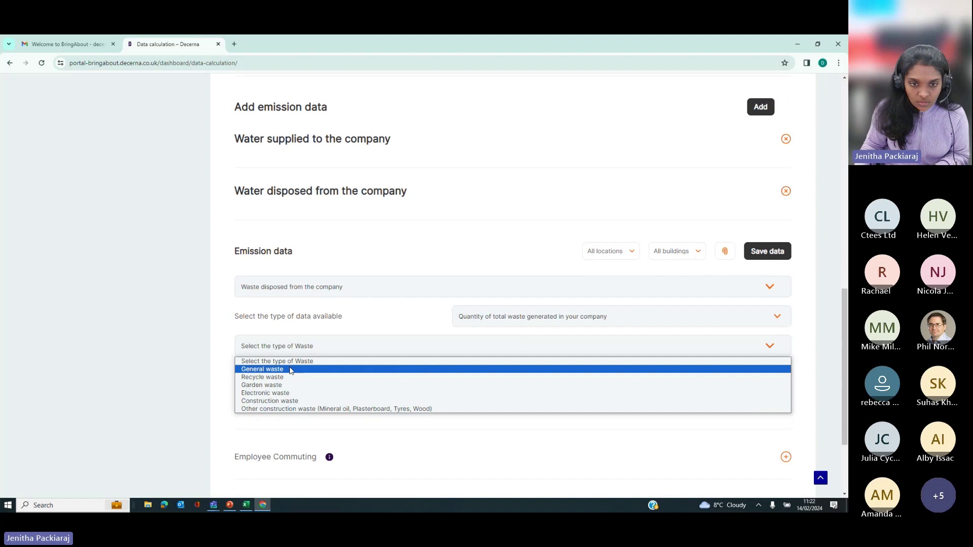
{"action": "left_click", "coordinate": [291, 369]}
{"action": "left_click", "coordinate": [291, 376]}
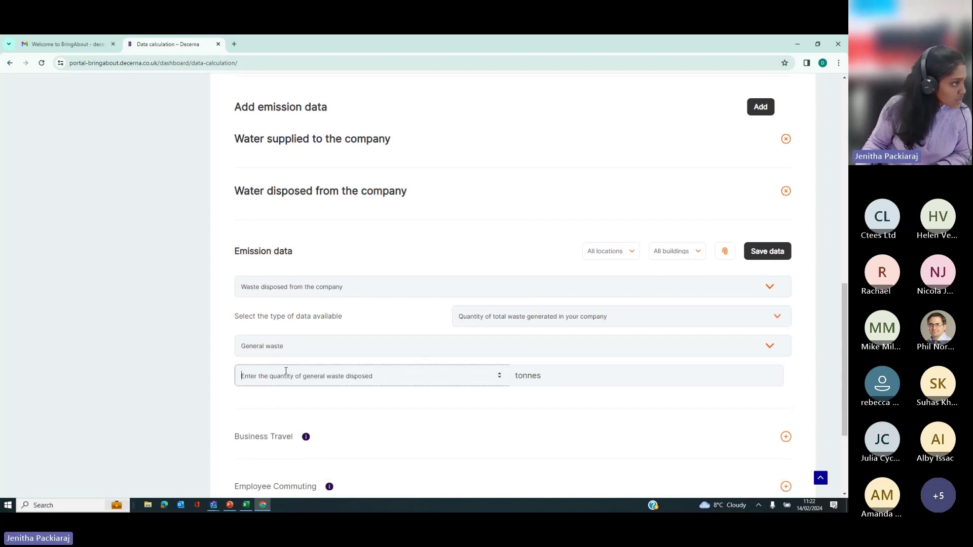
{"action": "type", "text": "0.39"}
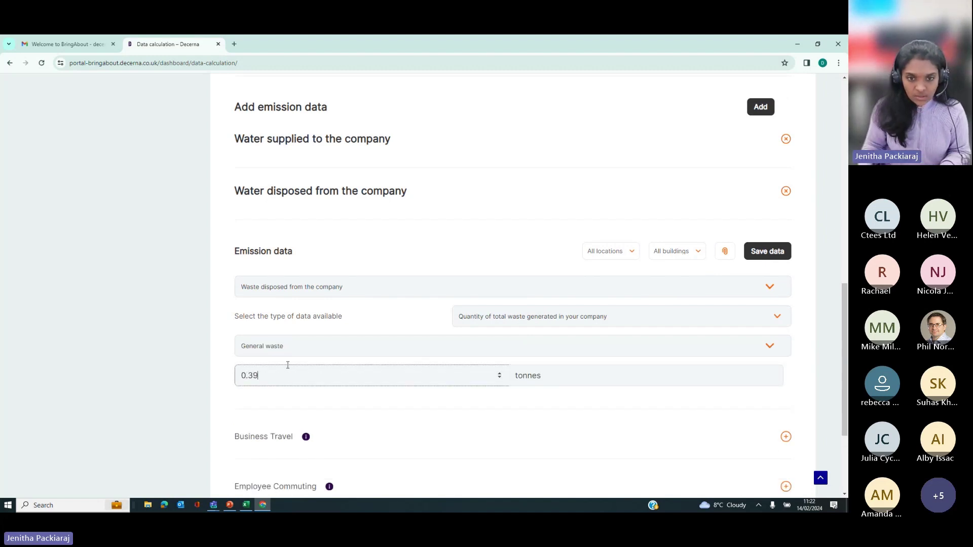
{"action": "left_click", "coordinate": [755, 255]}
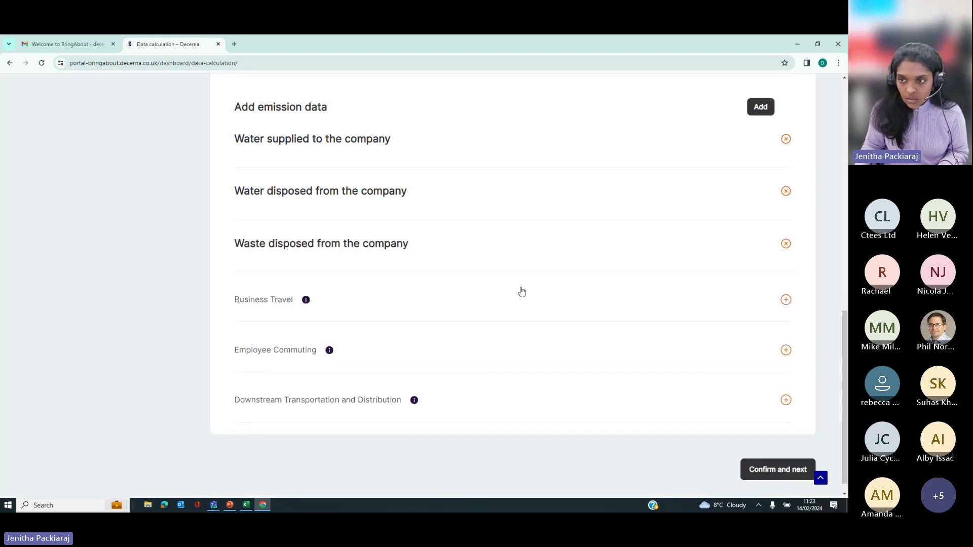
Step: Start a new Waste disposed entry for Recycle waste, entering 0.3471 tonnes
{"action": "left_click", "coordinate": [757, 109]}
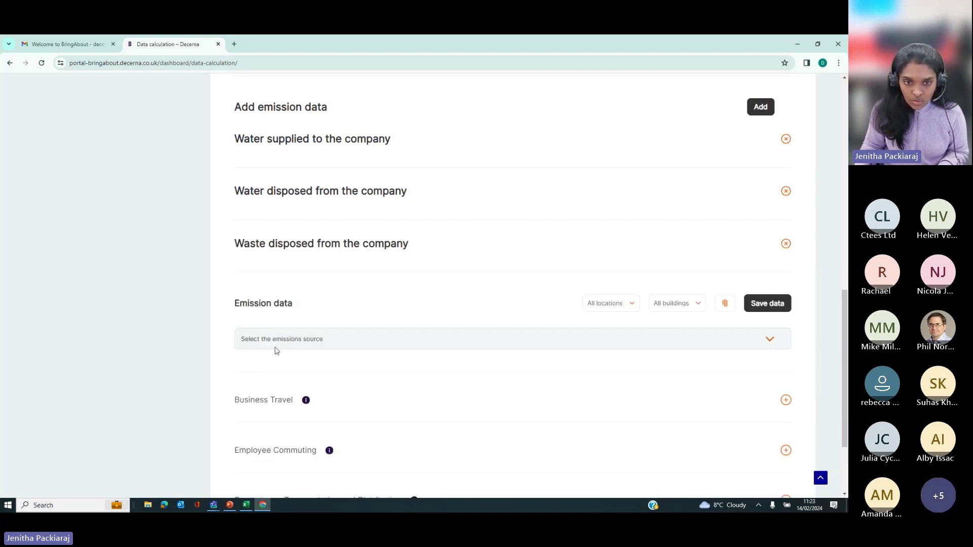
{"action": "left_click", "coordinate": [276, 342]}
{"action": "left_click", "coordinate": [269, 378]}
{"action": "left_click", "coordinate": [537, 370]}
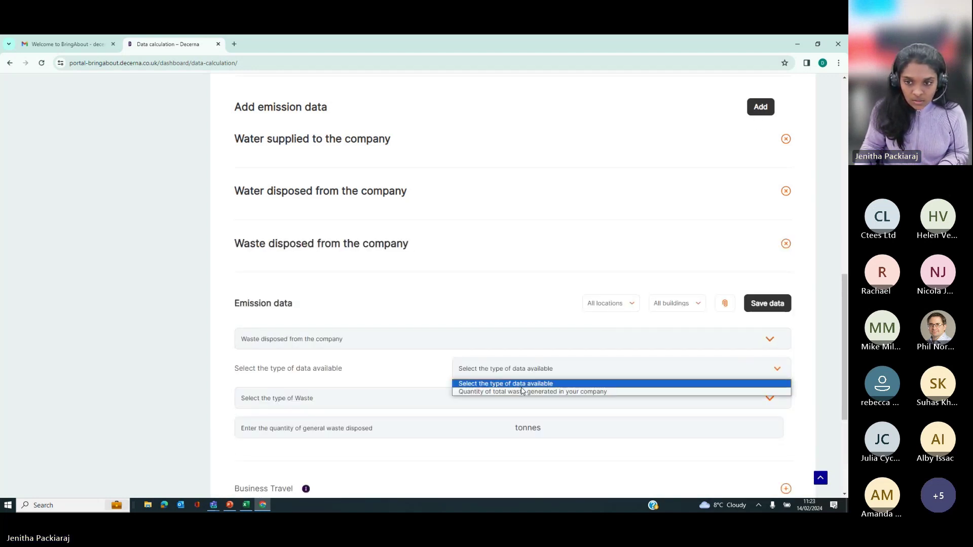
{"action": "left_click", "coordinate": [507, 393]}
{"action": "left_click", "coordinate": [289, 399]}
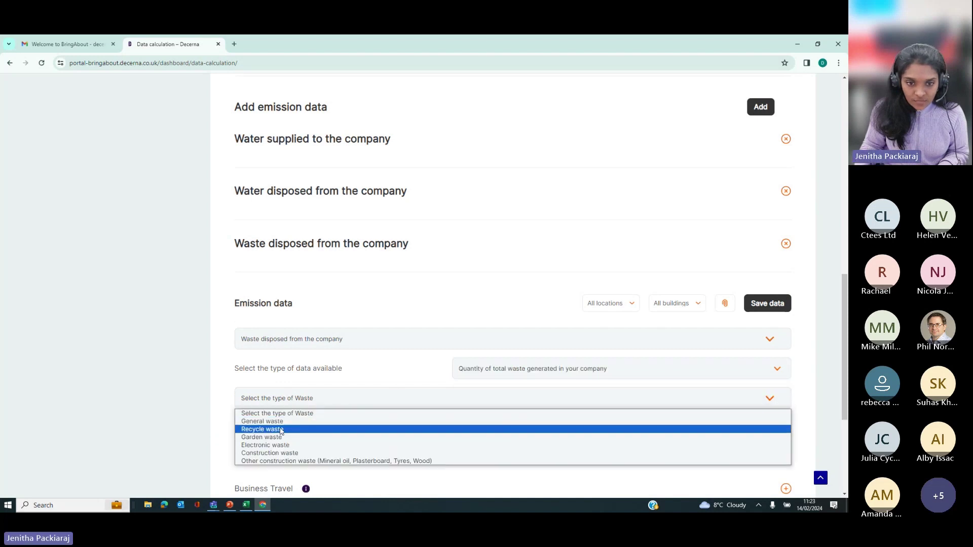
{"action": "left_click", "coordinate": [280, 428]}
{"action": "left_click", "coordinate": [281, 427]}
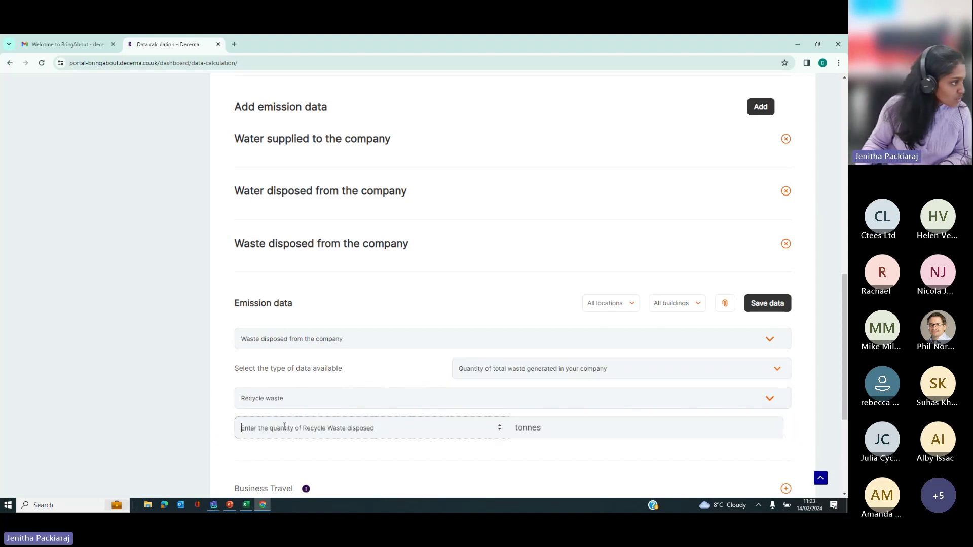
{"action": "type", "text": "0.3471"}
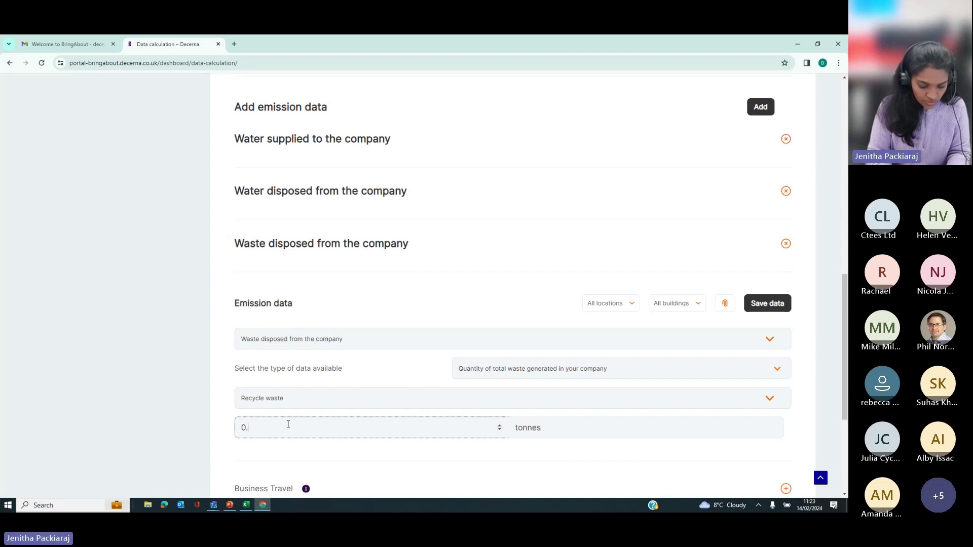
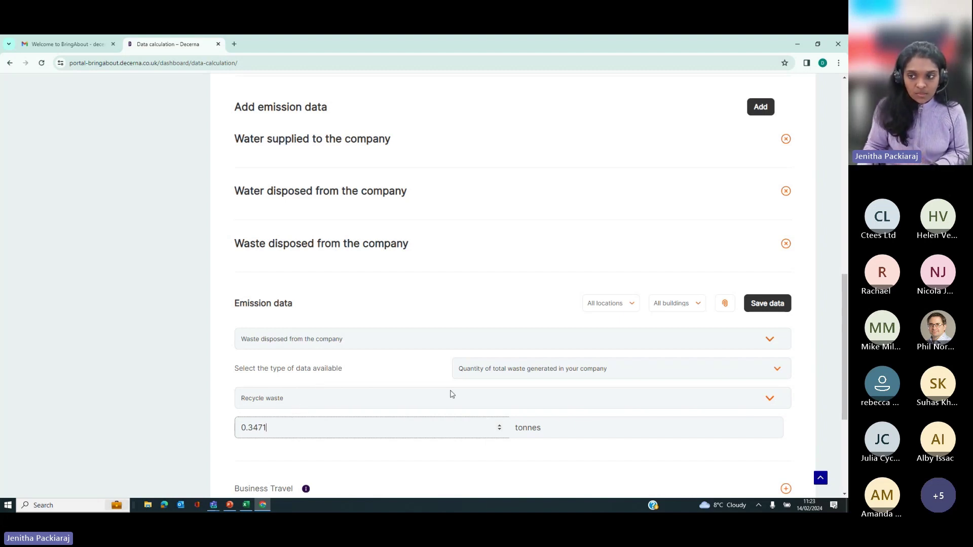
Step: Save the 0.3471-tonne recycle waste entry and expand the Business Travel category in Scope 3
{"action": "left_click", "coordinate": [752, 304]}
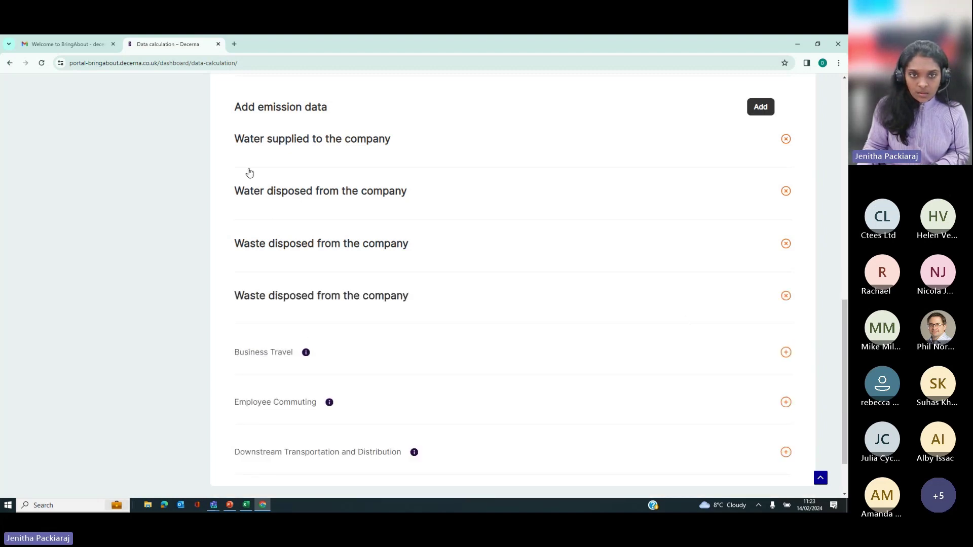
{"action": "scroll", "coordinate": [287, 174], "scroll_direction": "up", "scroll_amount": 3}
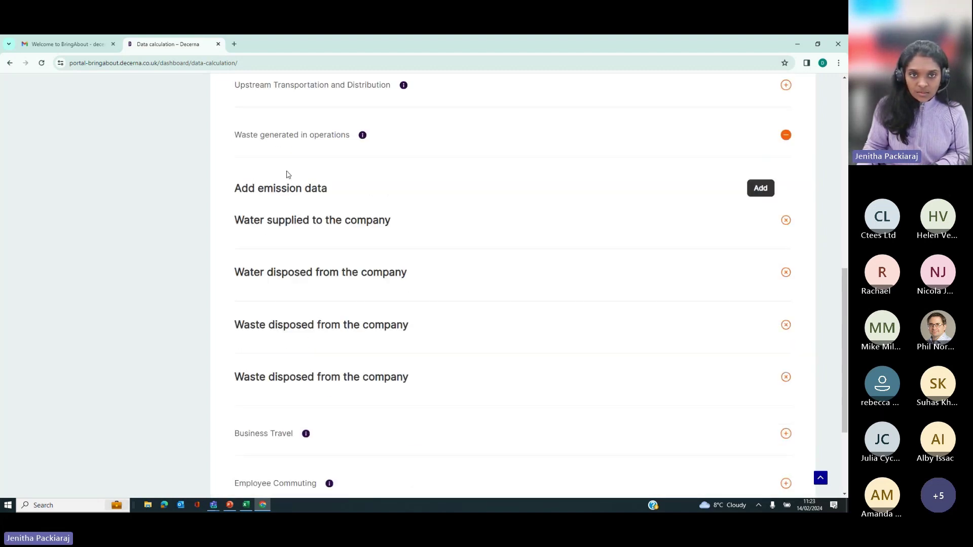
{"action": "scroll", "coordinate": [365, 360], "scroll_direction": "down", "scroll_amount": 3}
{"action": "left_click", "coordinate": [276, 356]}
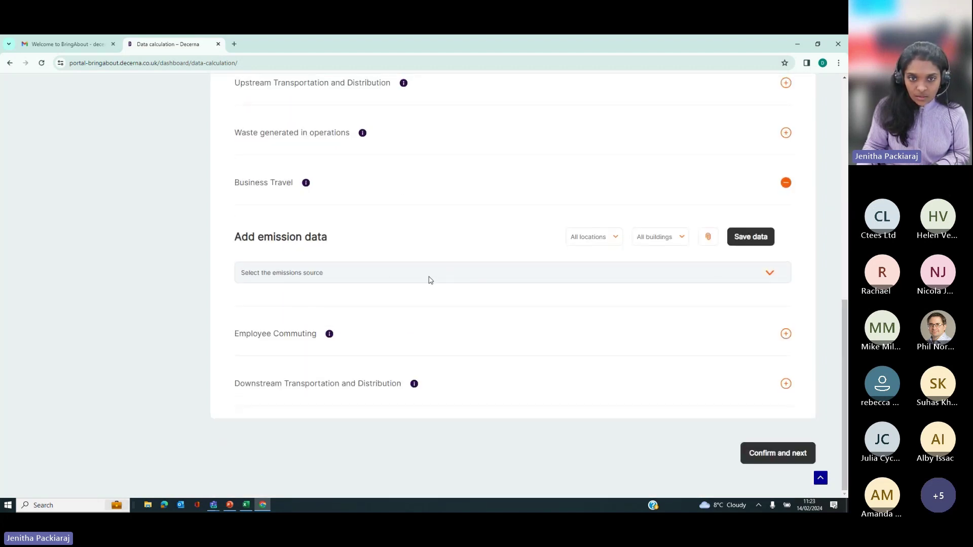
Step: Set up a Business Travel entry by distance: Business travel - Land, Rail, National Rail
{"action": "left_click", "coordinate": [429, 276]}
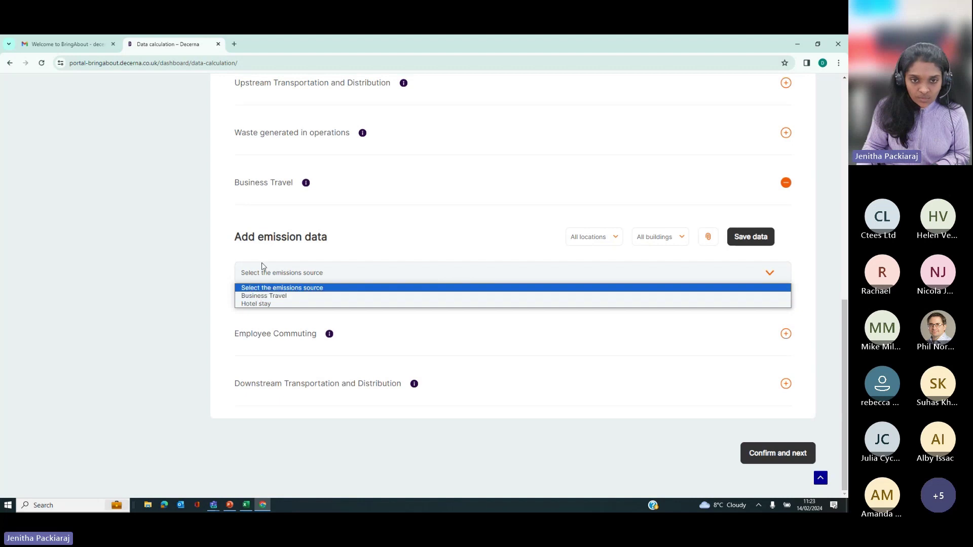
{"action": "left_click", "coordinate": [269, 297]}
{"action": "left_click", "coordinate": [617, 303]}
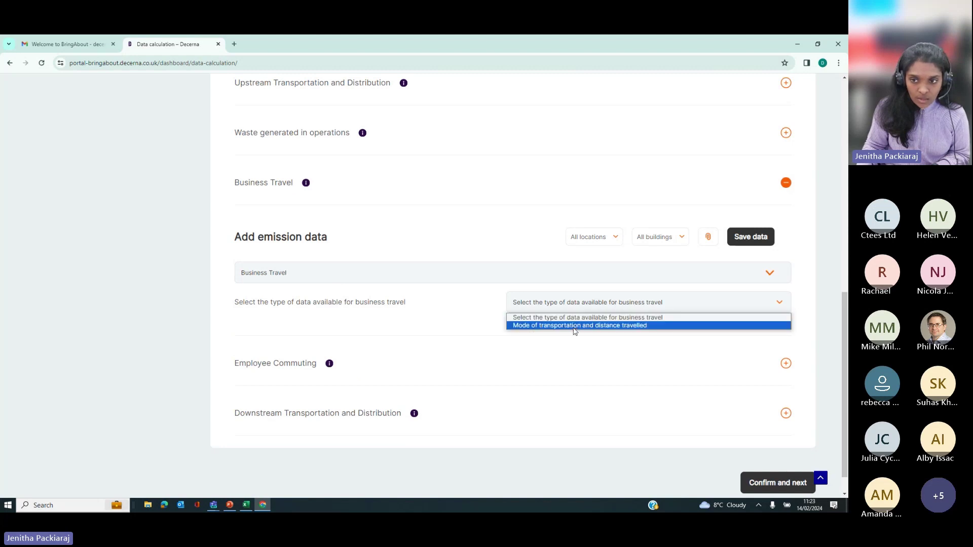
{"action": "left_click", "coordinate": [575, 327]}
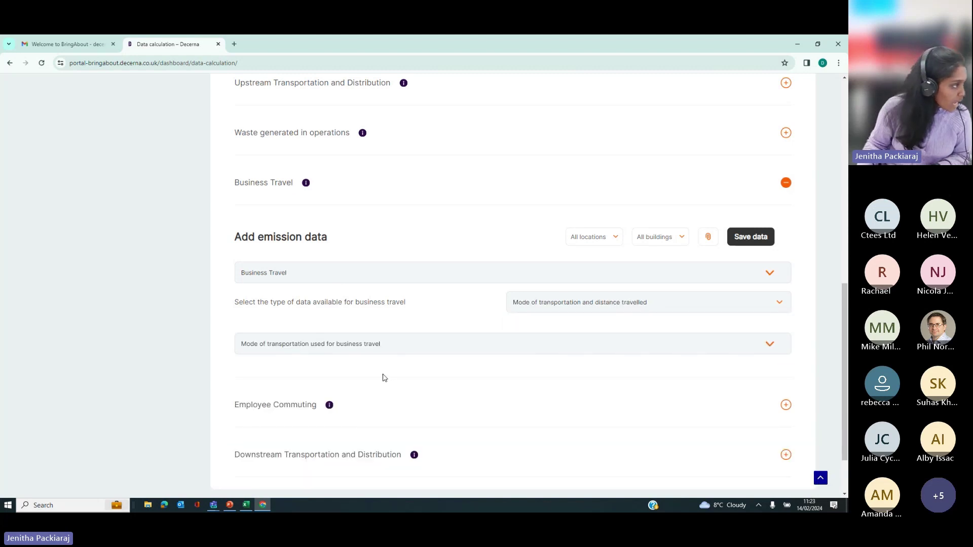
{"action": "left_click", "coordinate": [358, 343]}
{"action": "left_click", "coordinate": [305, 371]}
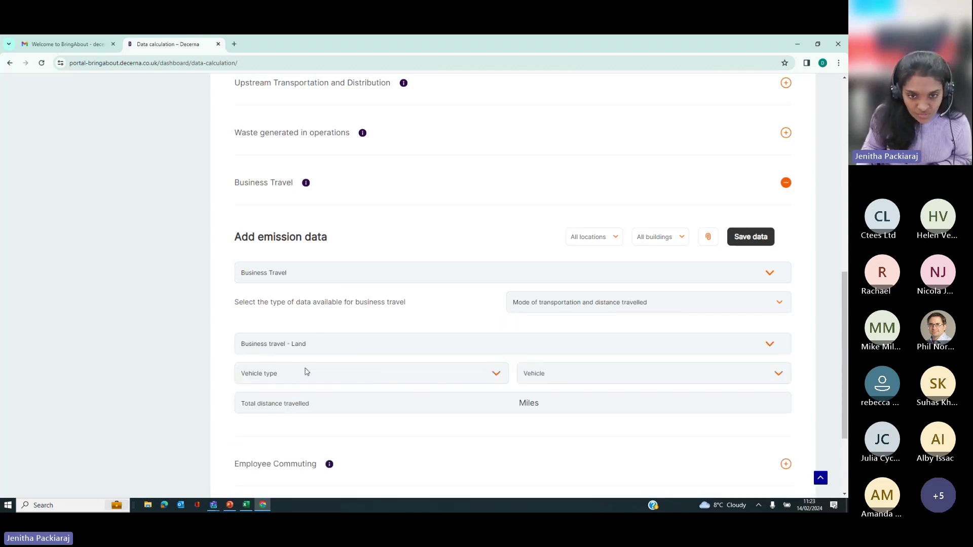
{"action": "left_click", "coordinate": [306, 373]}
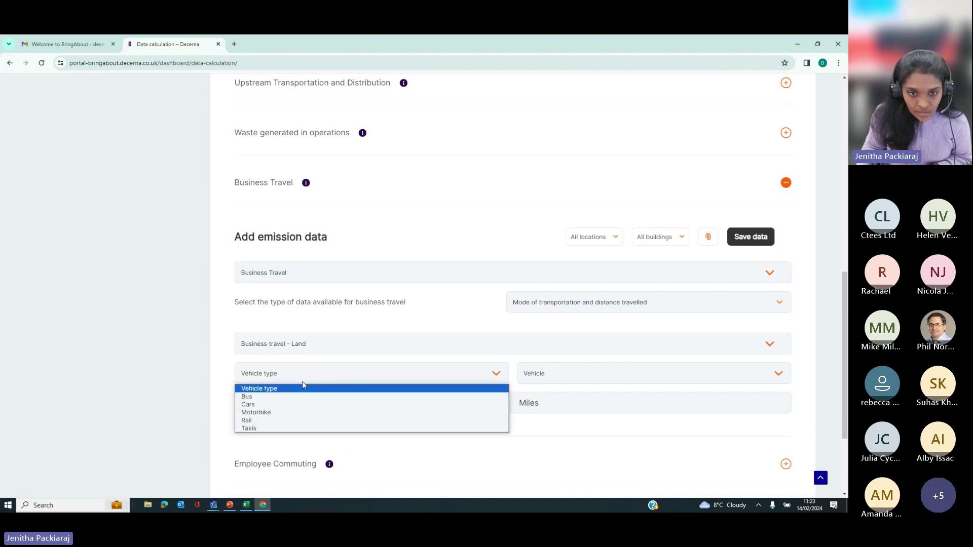
{"action": "left_click", "coordinate": [303, 420]}
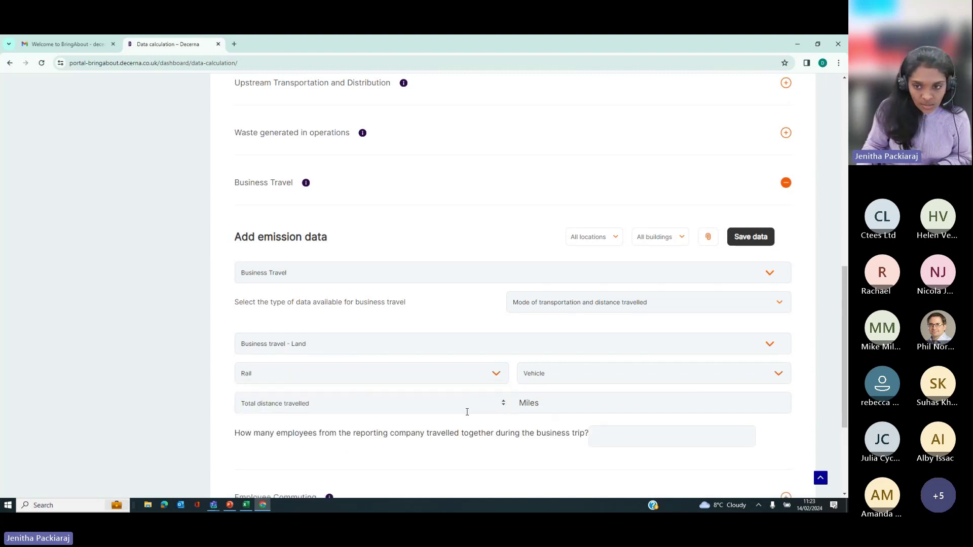
{"action": "left_click", "coordinate": [563, 382]}
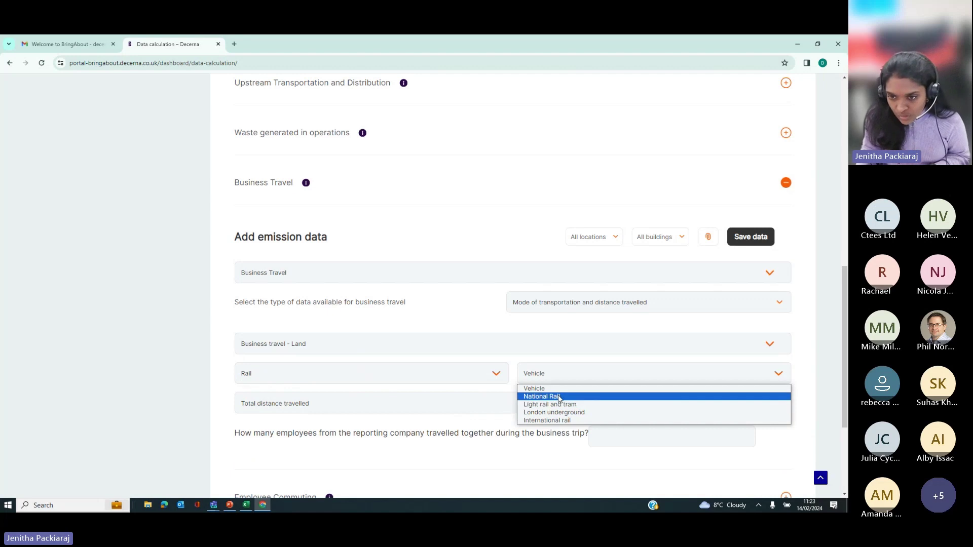
{"action": "left_click", "coordinate": [542, 393]}
Step: Enter 494 miles travelled by 2 employees together and save the rail entry
{"action": "left_click", "coordinate": [395, 408]}
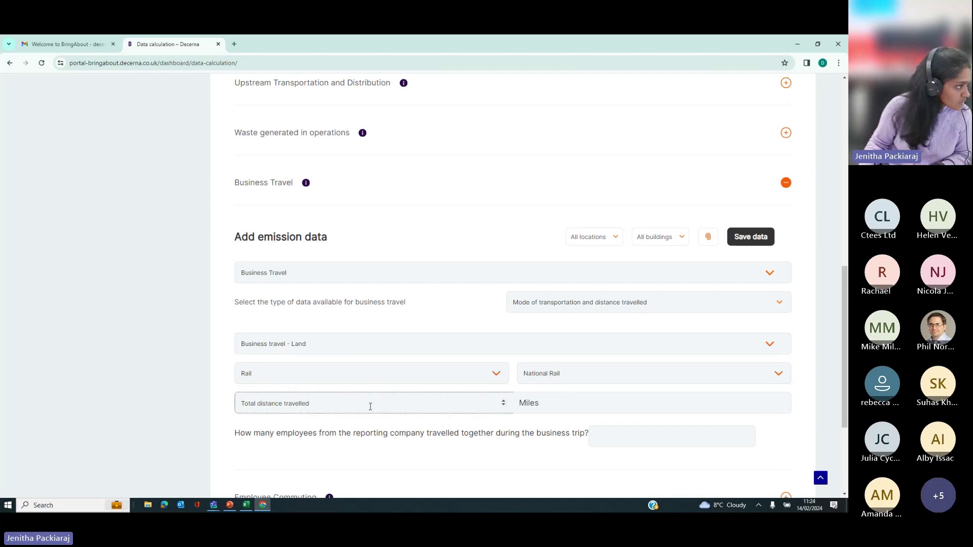
{"action": "type", "text": "494"}
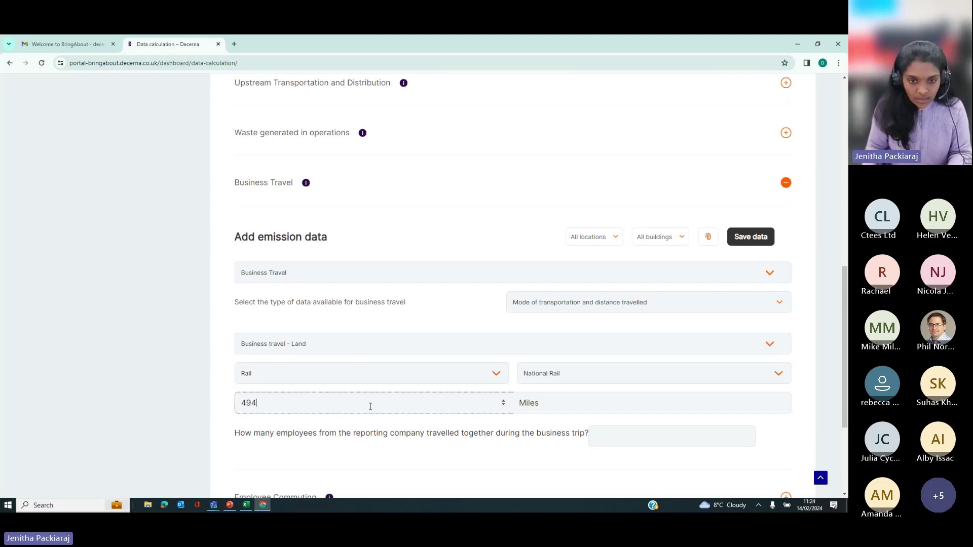
{"action": "left_click", "coordinate": [527, 455]}
{"action": "scroll", "coordinate": [319, 462], "scroll_direction": "down", "scroll_amount": 1}
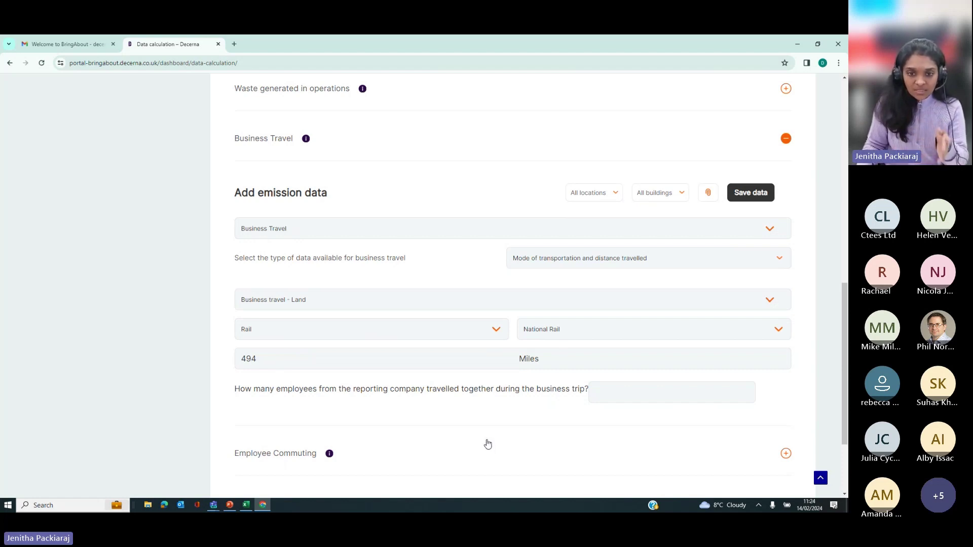
{"action": "left_click", "coordinate": [620, 396]}
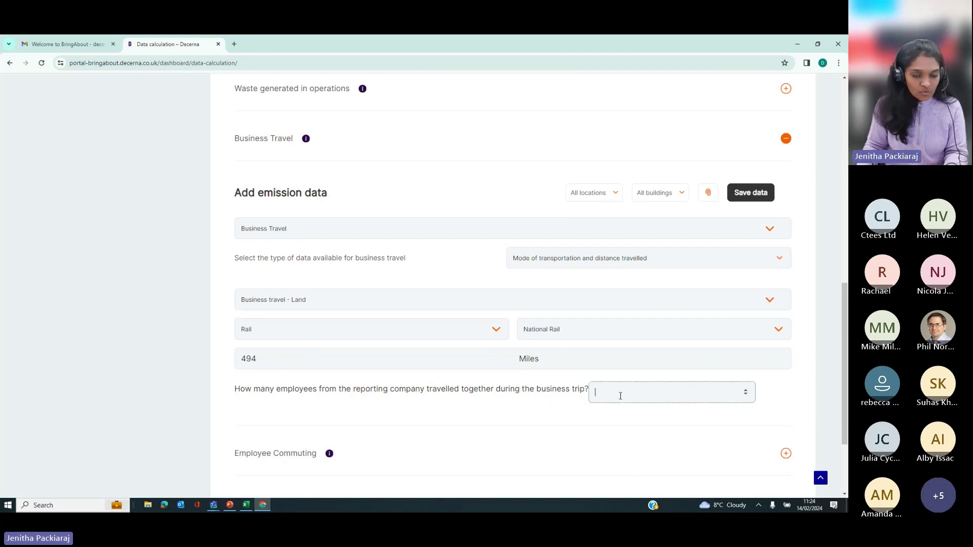
{"action": "type", "text": "2"}
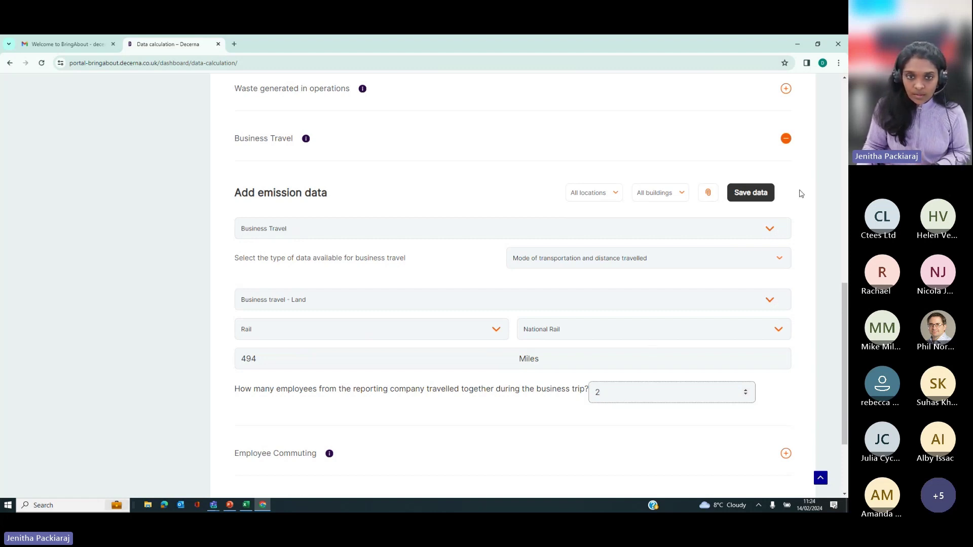
{"action": "left_click", "coordinate": [753, 201]}
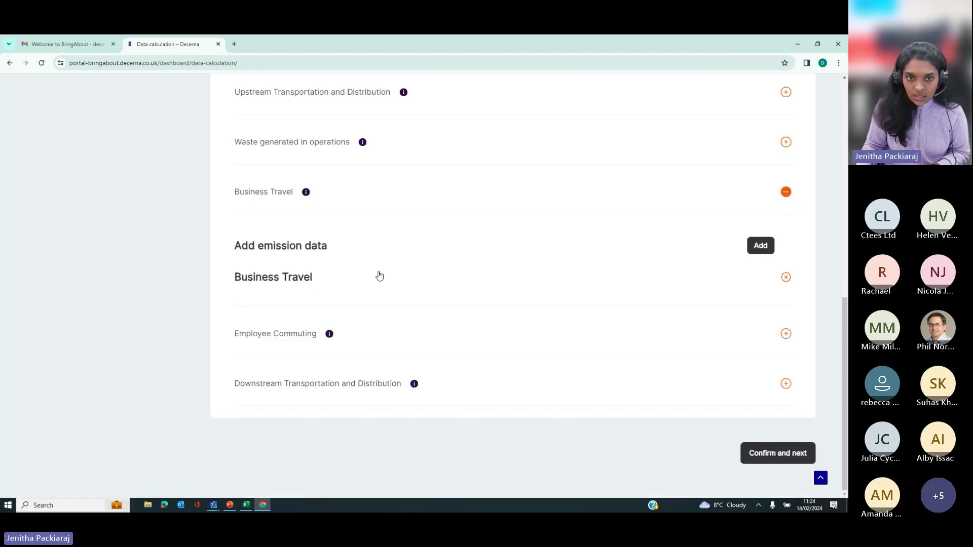
Step: Start another Business Travel entry using Hotel stay and amount spent on hotel stay
{"action": "left_click", "coordinate": [270, 192]}
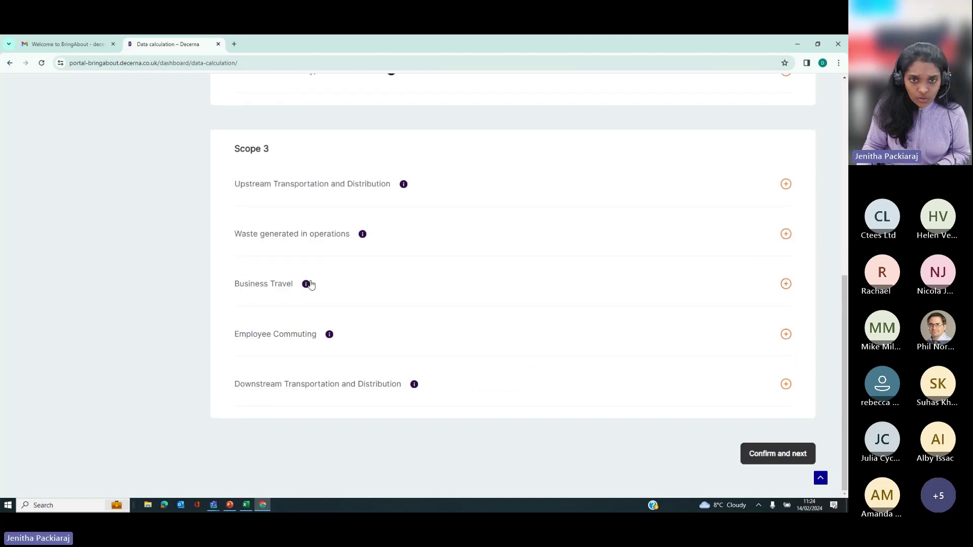
{"action": "left_click", "coordinate": [275, 291]}
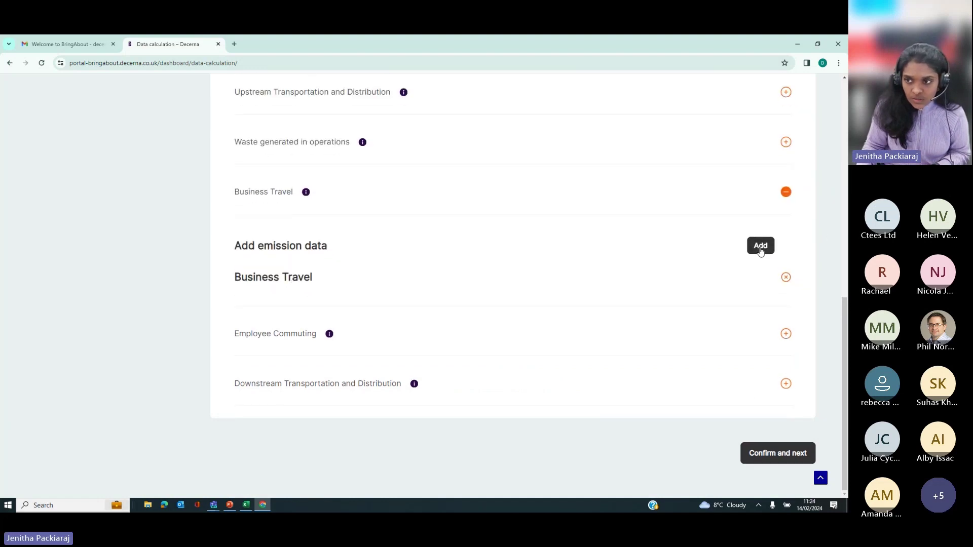
{"action": "left_click", "coordinate": [271, 371]}
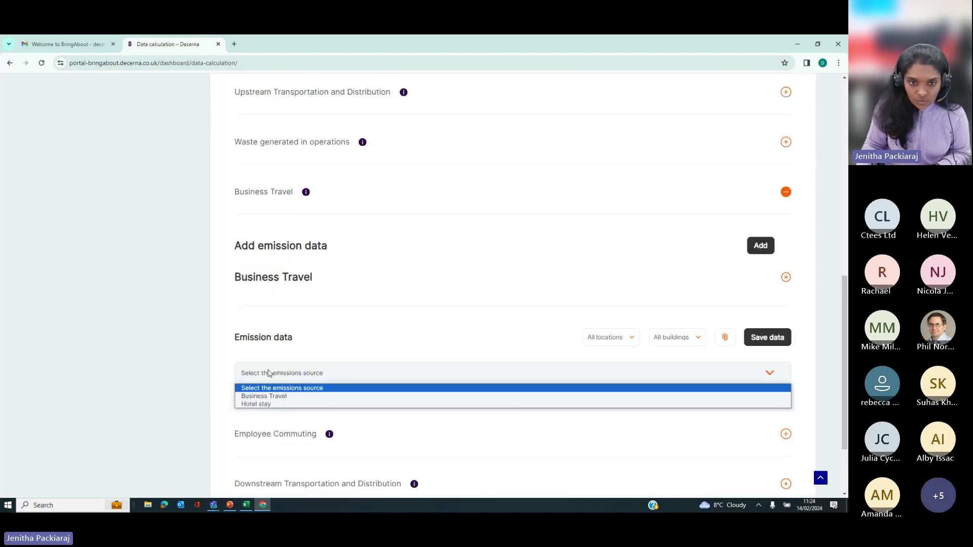
{"action": "left_click", "coordinate": [270, 404]}
{"action": "scroll", "coordinate": [378, 399], "scroll_direction": "down", "scroll_amount": 2}
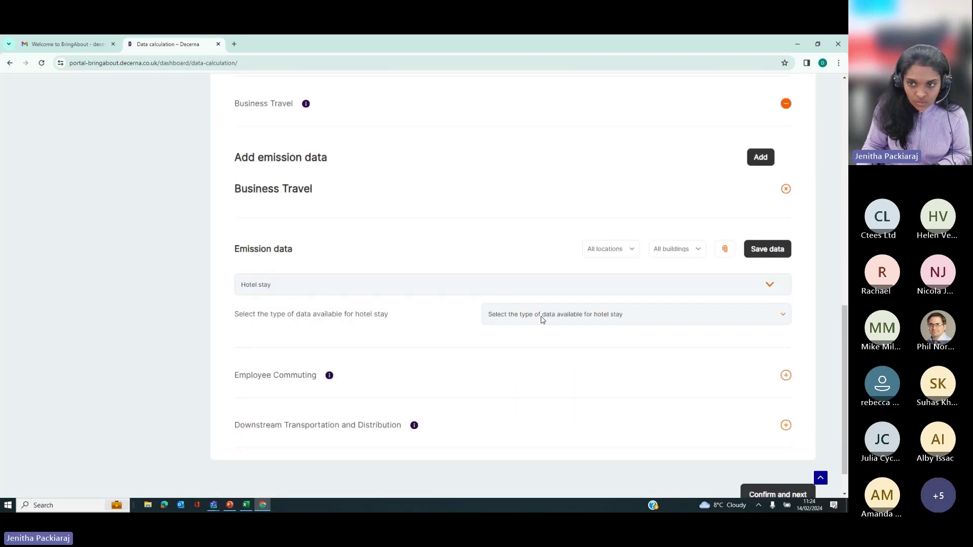
{"action": "left_click", "coordinate": [542, 320]}
{"action": "left_click", "coordinate": [527, 338]}
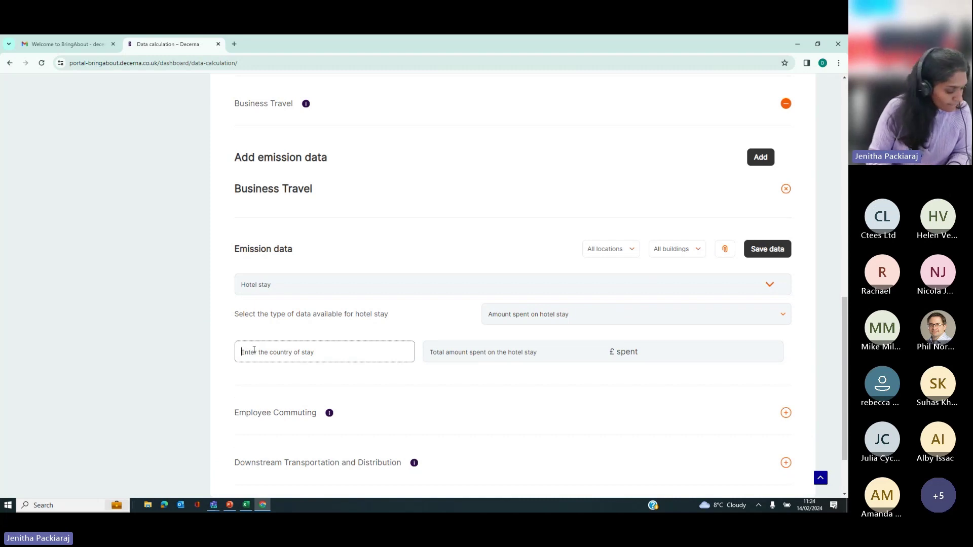
Step: Enter UK and £490 spent, save the hotel stay entry, and expand Employee Commuting
{"action": "type", "text": "UK"}
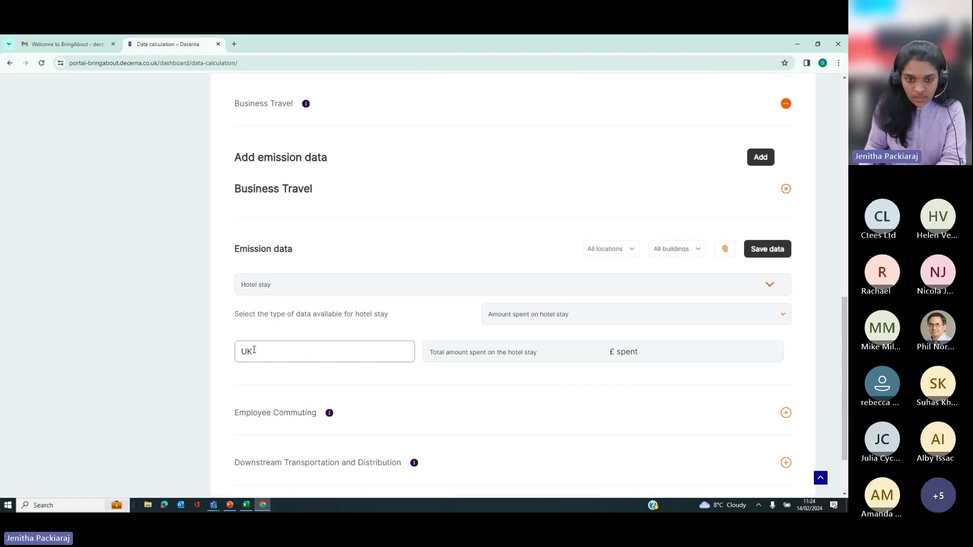
{"action": "left_click", "coordinate": [464, 349]}
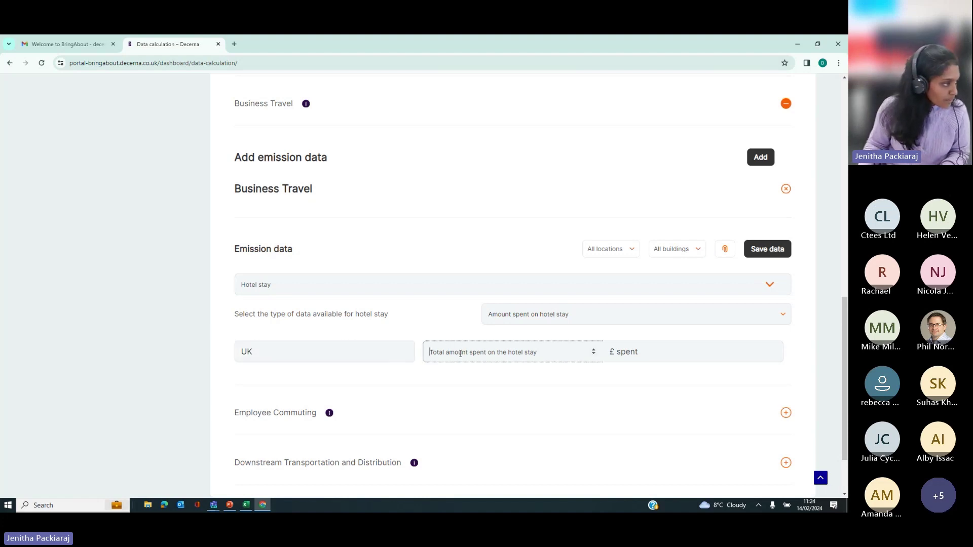
{"action": "type", "text": "490"}
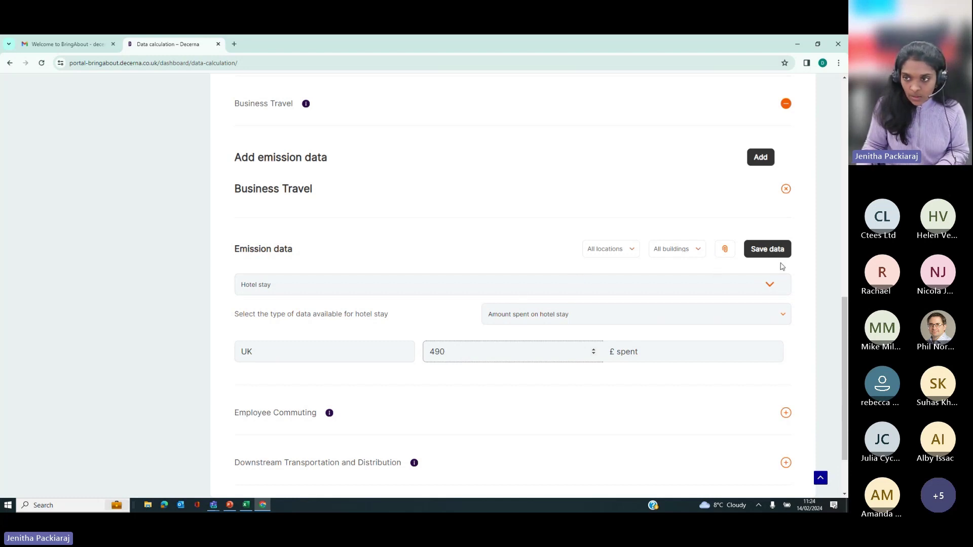
{"action": "left_click", "coordinate": [761, 252]}
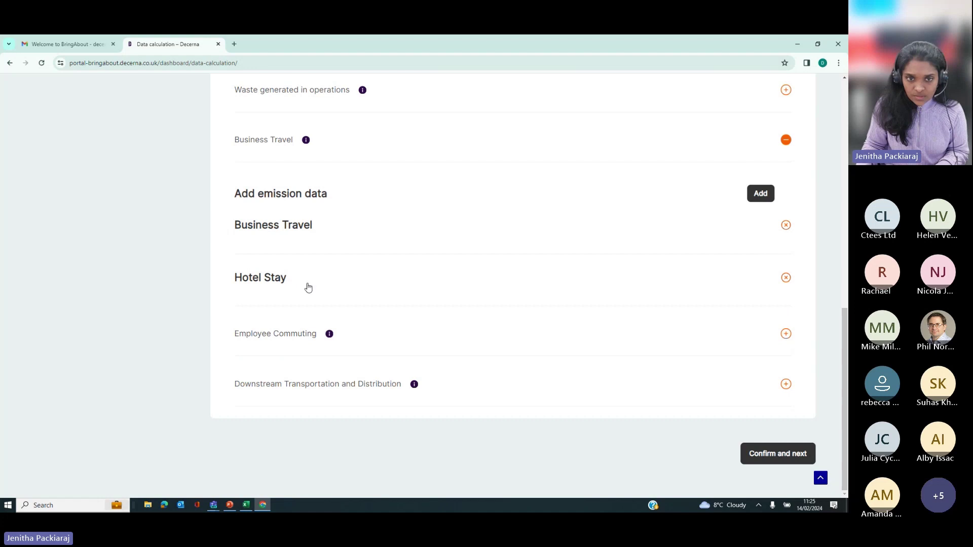
{"action": "left_click", "coordinate": [273, 333]}
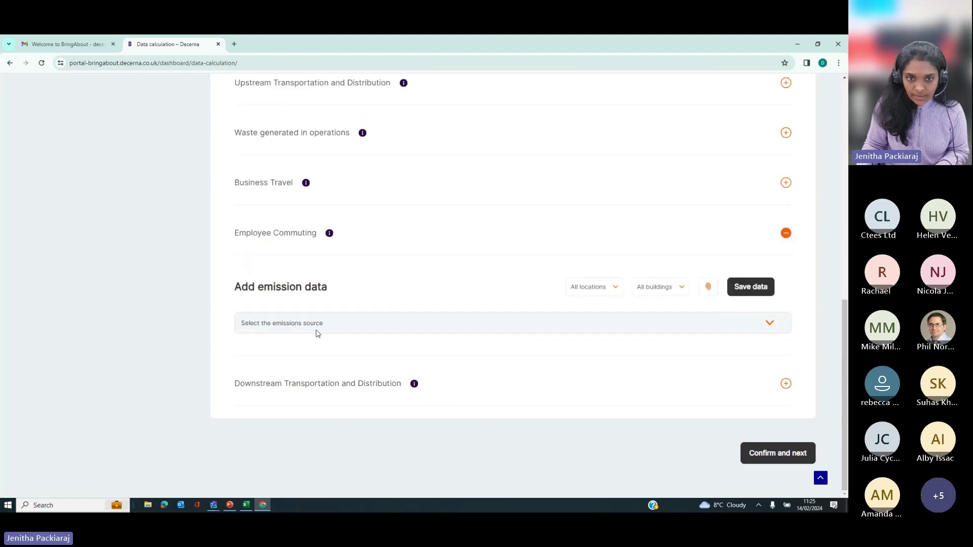
Step: Set up an Employee commute entry by transport mode: Cars, Average car - Diesel
{"action": "left_click", "coordinate": [493, 331]}
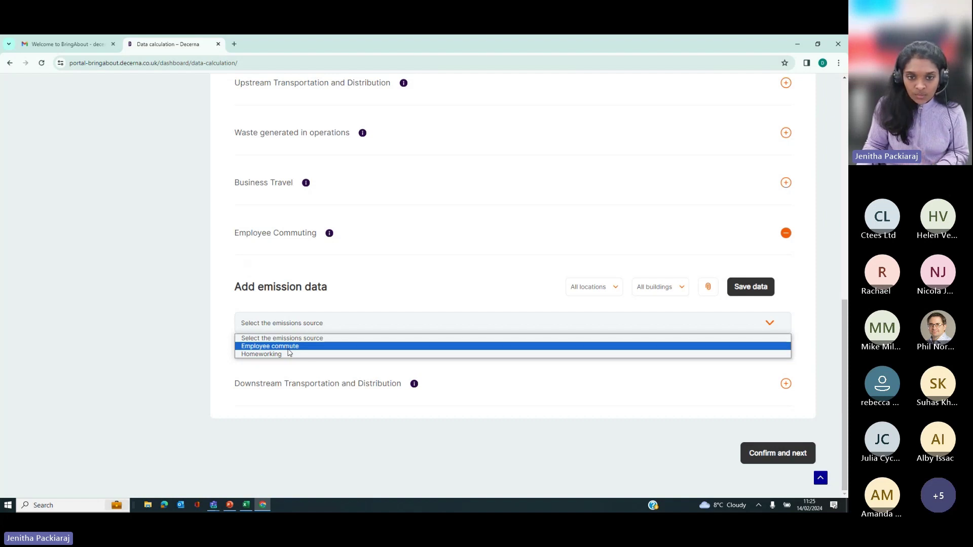
{"action": "left_click", "coordinate": [287, 347]}
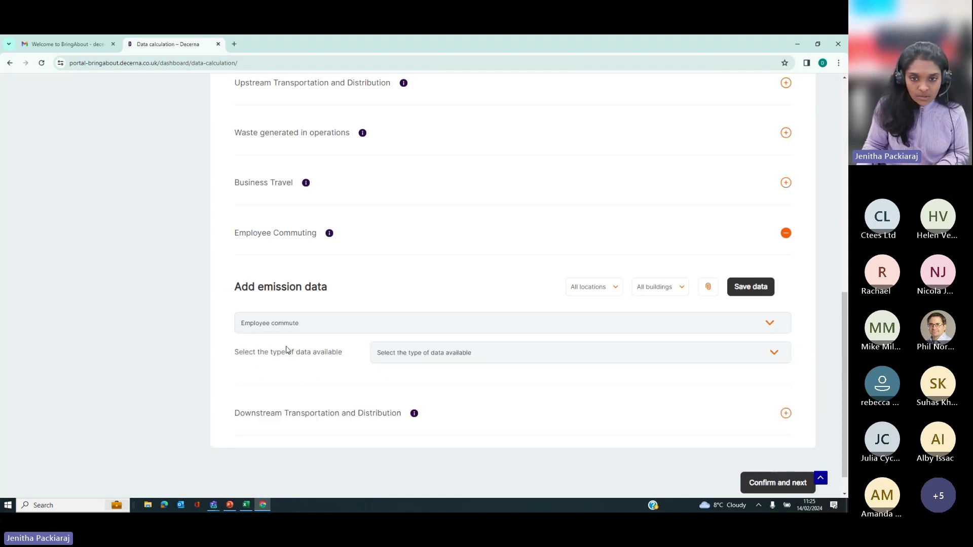
{"action": "left_click", "coordinate": [397, 352]}
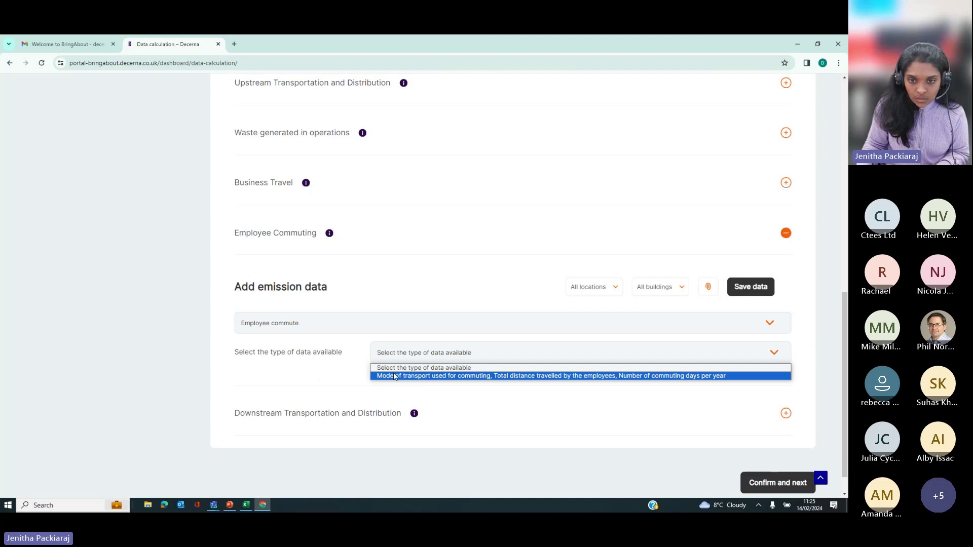
{"action": "left_click", "coordinate": [395, 376]}
{"action": "left_click", "coordinate": [304, 395]}
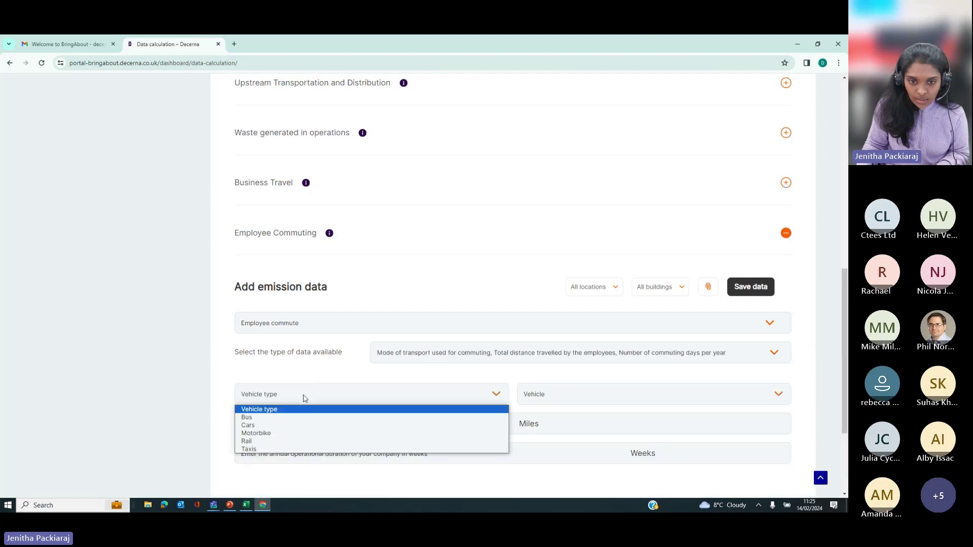
{"action": "left_click", "coordinate": [277, 425]}
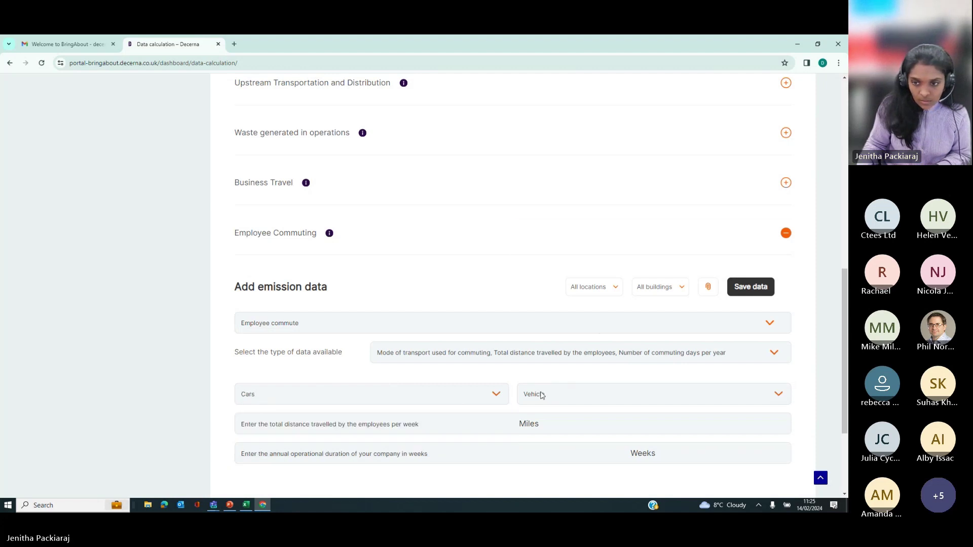
{"action": "left_click", "coordinate": [540, 394]}
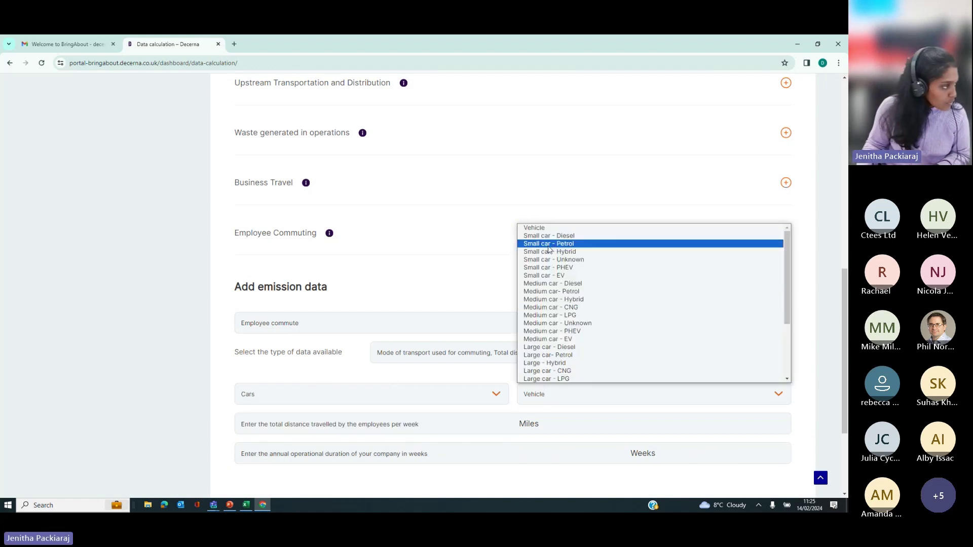
{"action": "scroll", "coordinate": [560, 349], "scroll_direction": "down", "scroll_amount": 2}
{"action": "scroll", "coordinate": [560, 349], "scroll_direction": "down", "scroll_amount": 1}
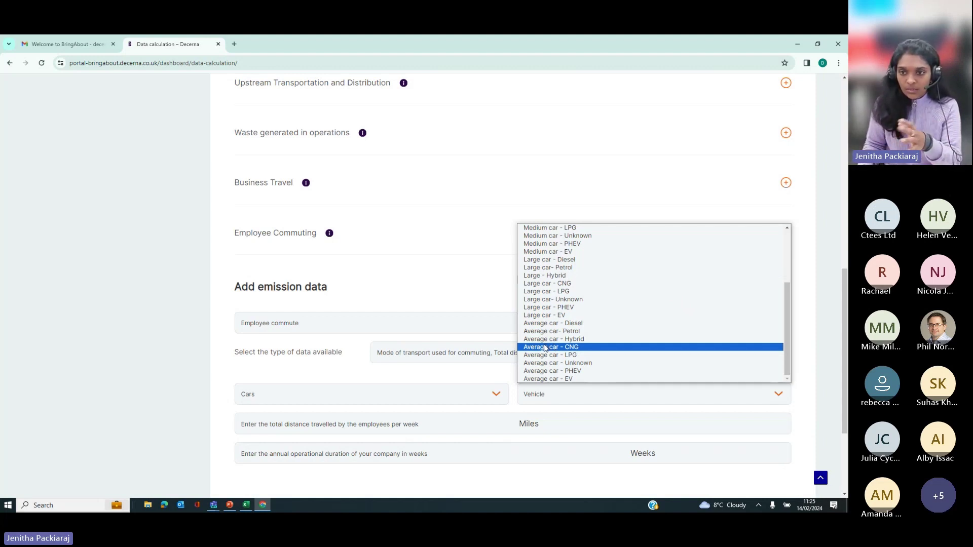
{"action": "left_click", "coordinate": [565, 325]}
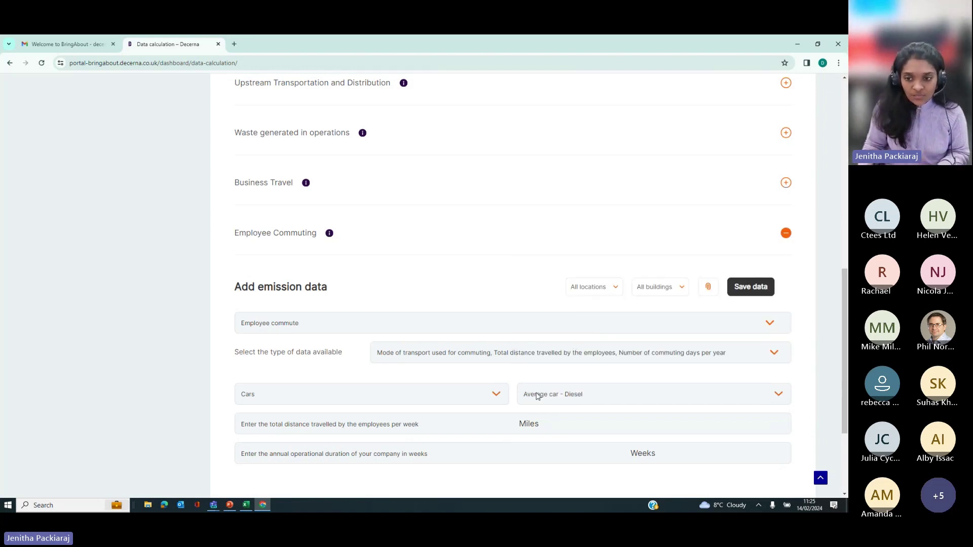
Step: Enter 298 miles per week over 50 weeks and save the car commuting entry
{"action": "scroll", "coordinate": [526, 402], "scroll_direction": "down", "scroll_amount": 1}
{"action": "scroll", "coordinate": [525, 402], "scroll_direction": "down", "scroll_amount": 1}
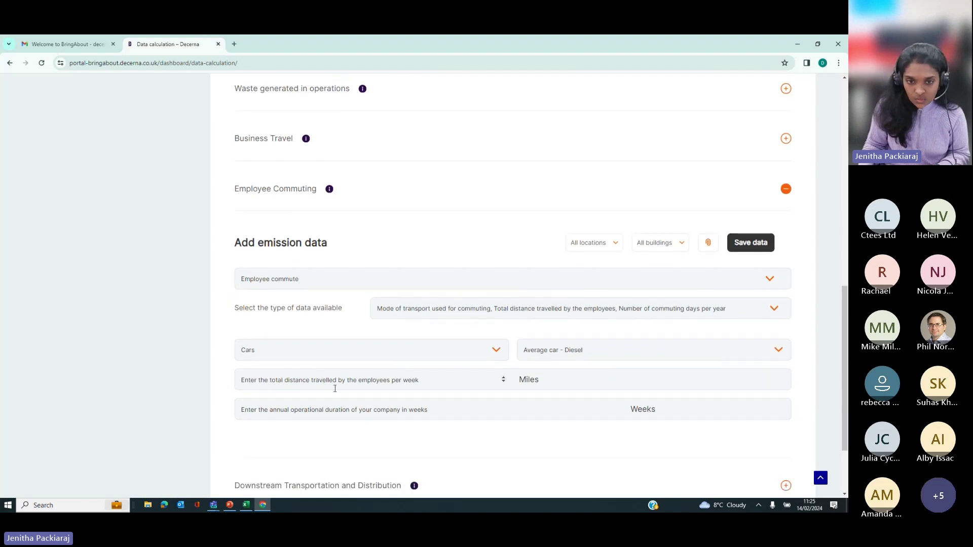
{"action": "left_click", "coordinate": [248, 380]}
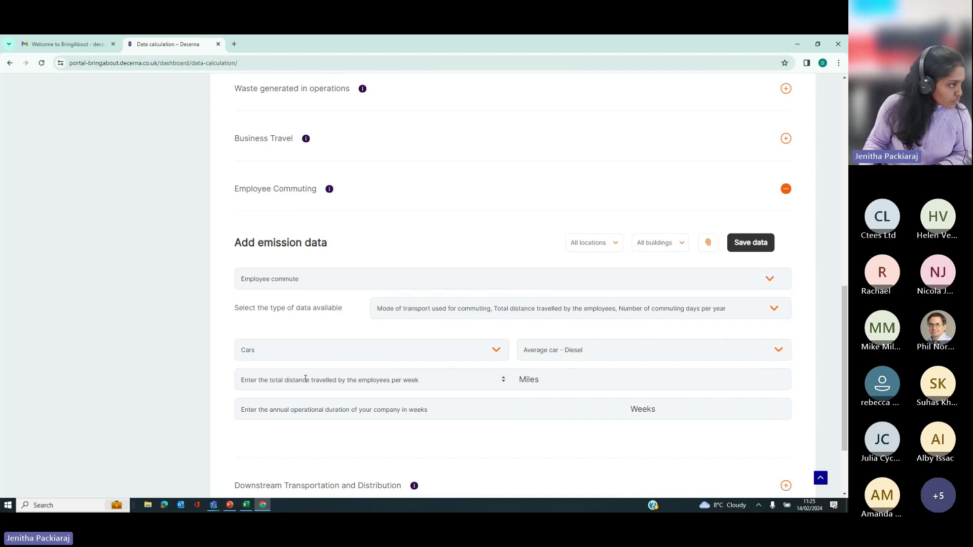
{"action": "type", "text": "298"}
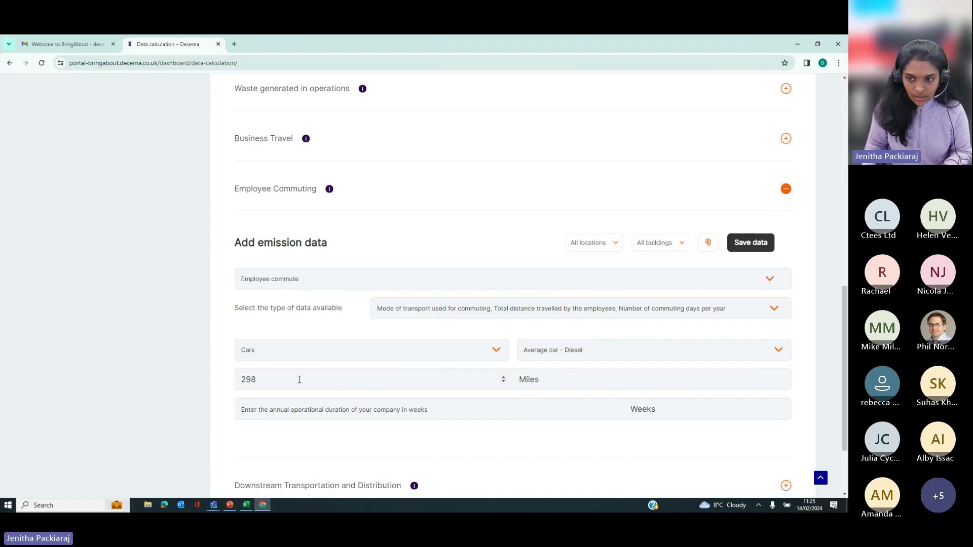
{"action": "left_click", "coordinate": [281, 408]}
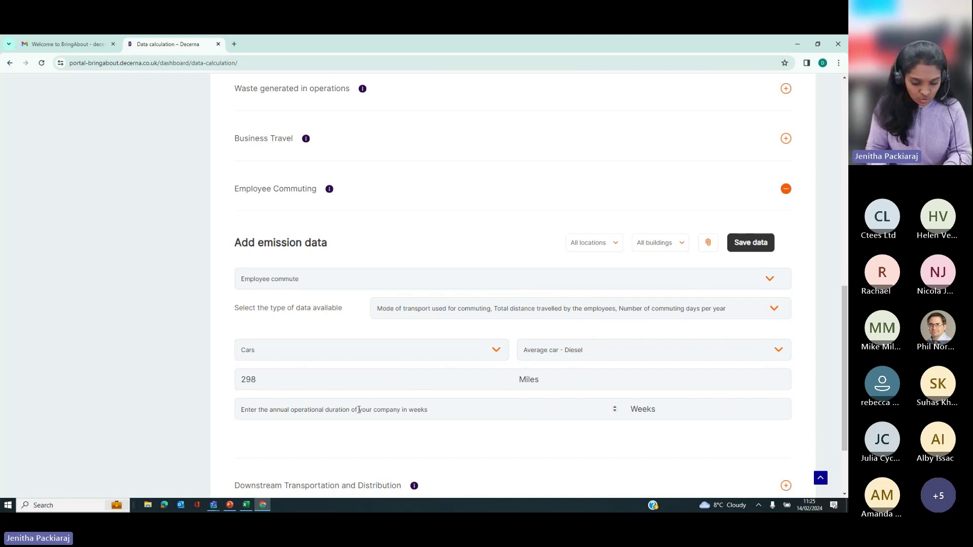
{"action": "type", "text": "50"}
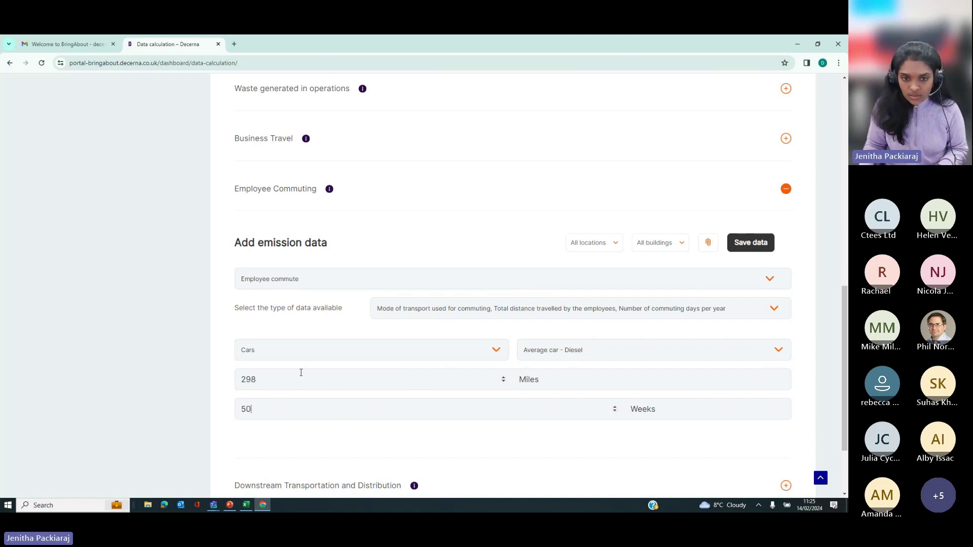
{"action": "left_click", "coordinate": [741, 249]}
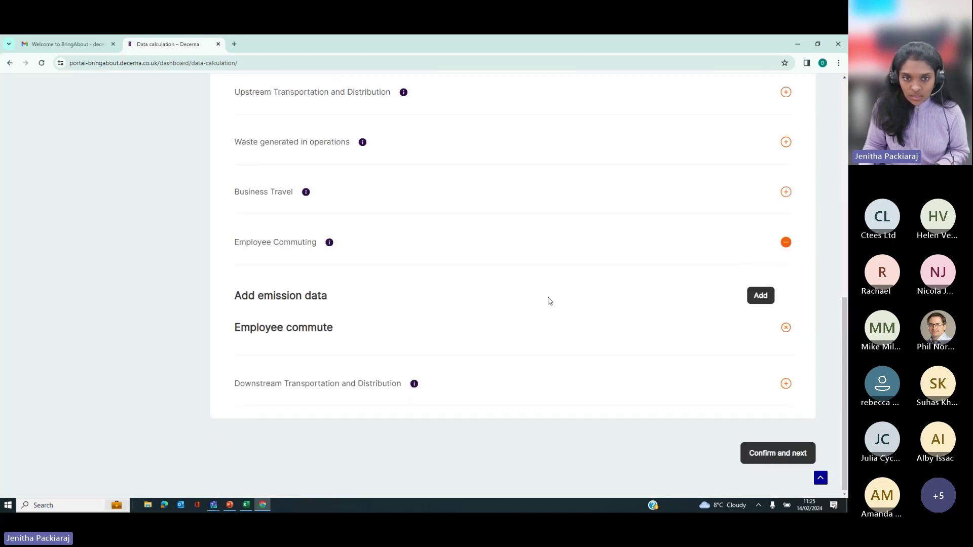
{"action": "left_click", "coordinate": [756, 301]}
Step: Choose Employee commute with the mode of transport and distance data type, vehicle type Bus
{"action": "left_click", "coordinate": [285, 422]}
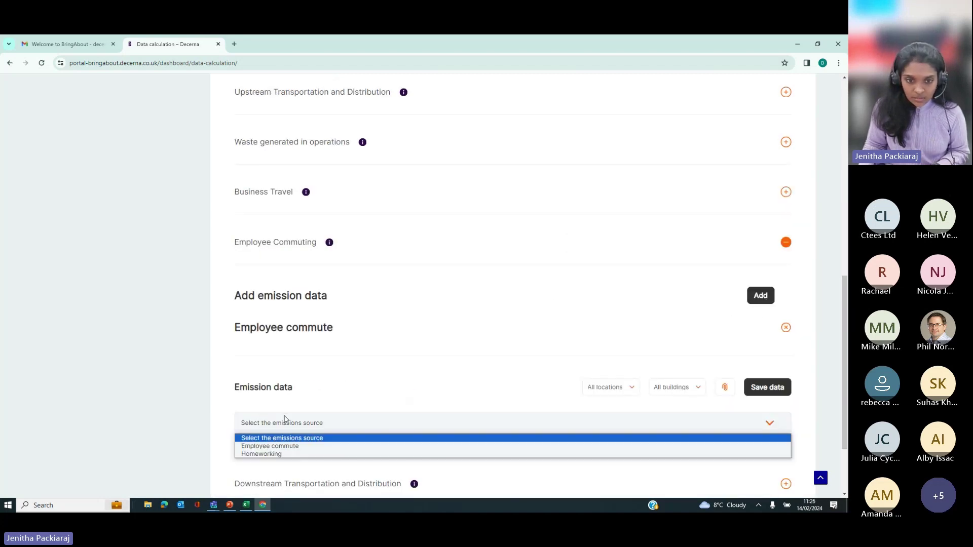
{"action": "left_click", "coordinate": [285, 447]}
{"action": "scroll", "coordinate": [434, 377], "scroll_direction": "down", "scroll_amount": 2}
{"action": "left_click", "coordinate": [433, 372]}
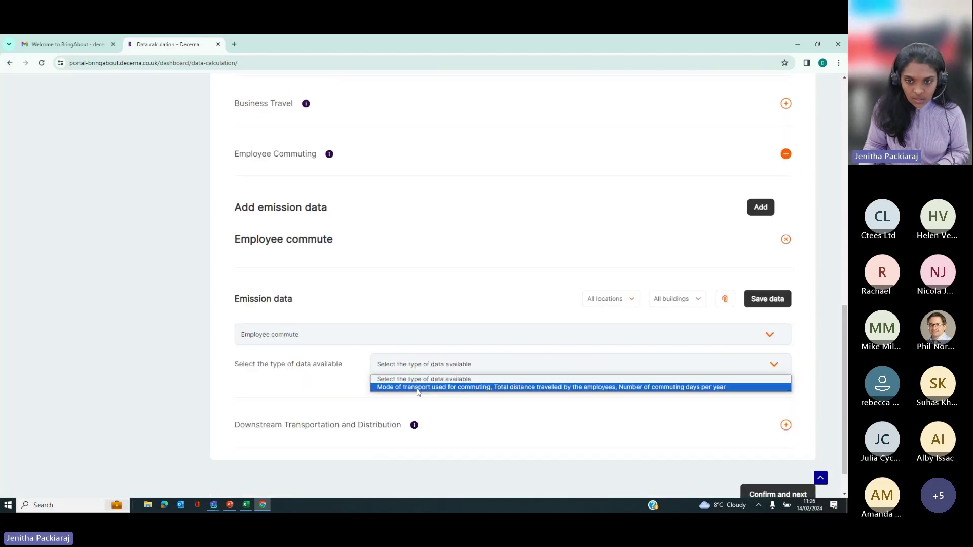
{"action": "left_click", "coordinate": [413, 379]}
{"action": "left_click", "coordinate": [417, 367]}
{"action": "left_click", "coordinate": [416, 387]}
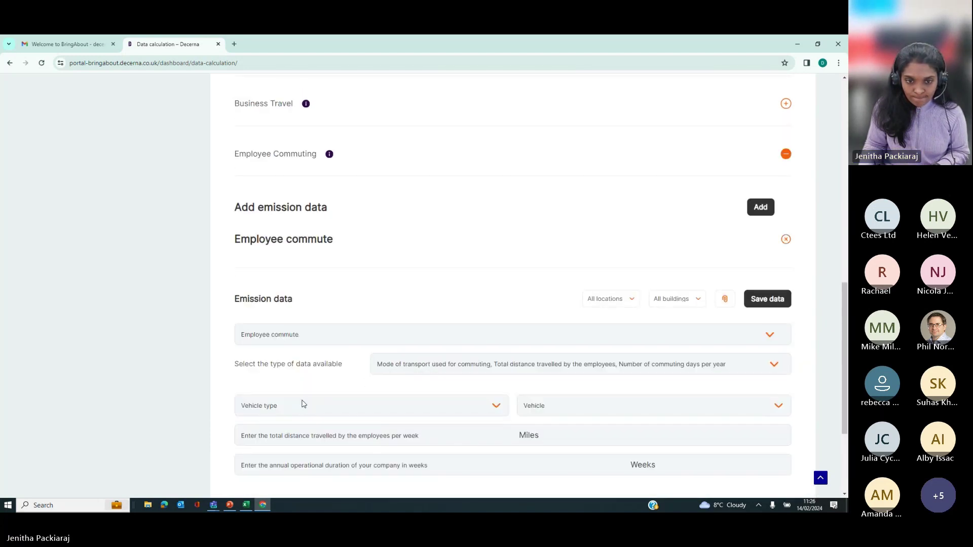
{"action": "left_click", "coordinate": [264, 405]}
{"action": "left_click", "coordinate": [261, 430]}
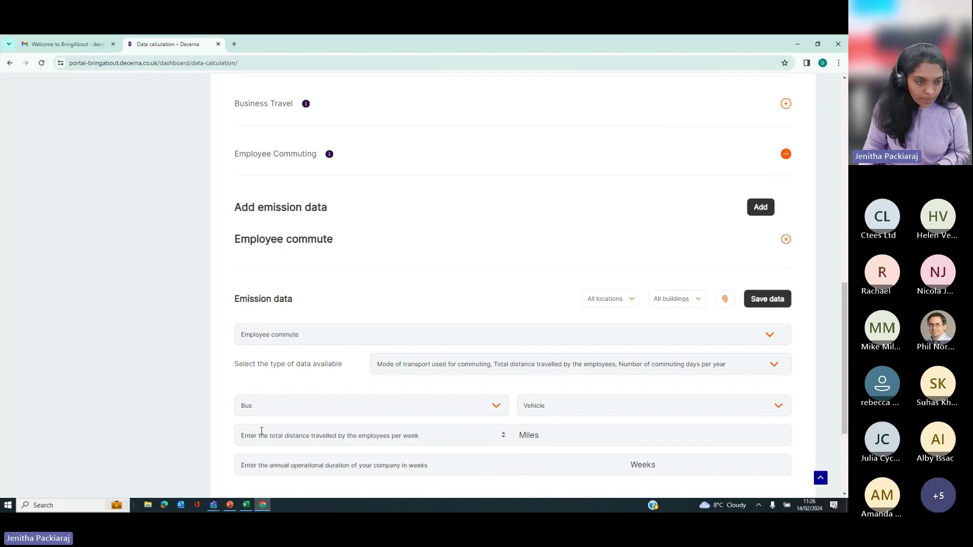
Step: Pick Local bus (not London), enter 340 miles and 50 weeks, and save
{"action": "scroll", "coordinate": [272, 432], "scroll_direction": "down", "scroll_amount": 2}
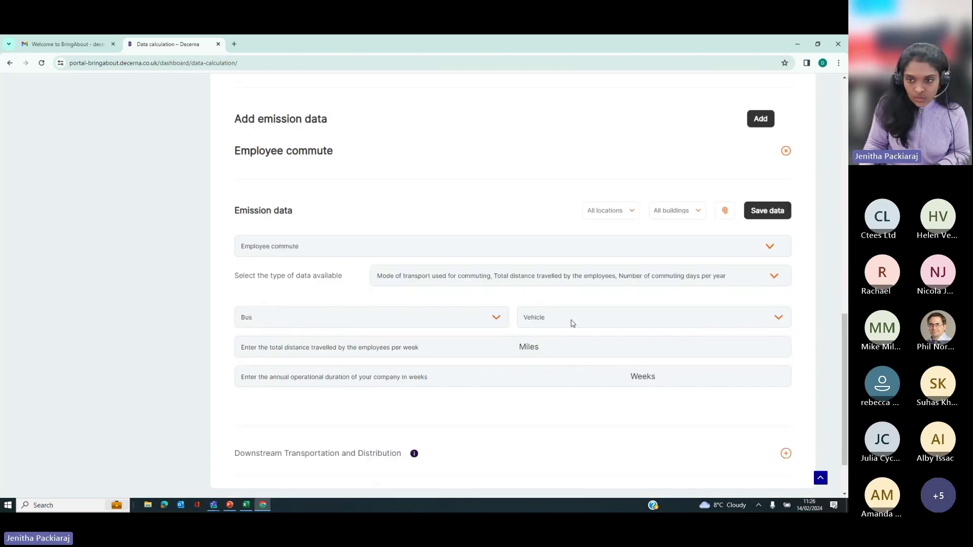
{"action": "left_click", "coordinate": [571, 321]}
{"action": "left_click", "coordinate": [562, 340]}
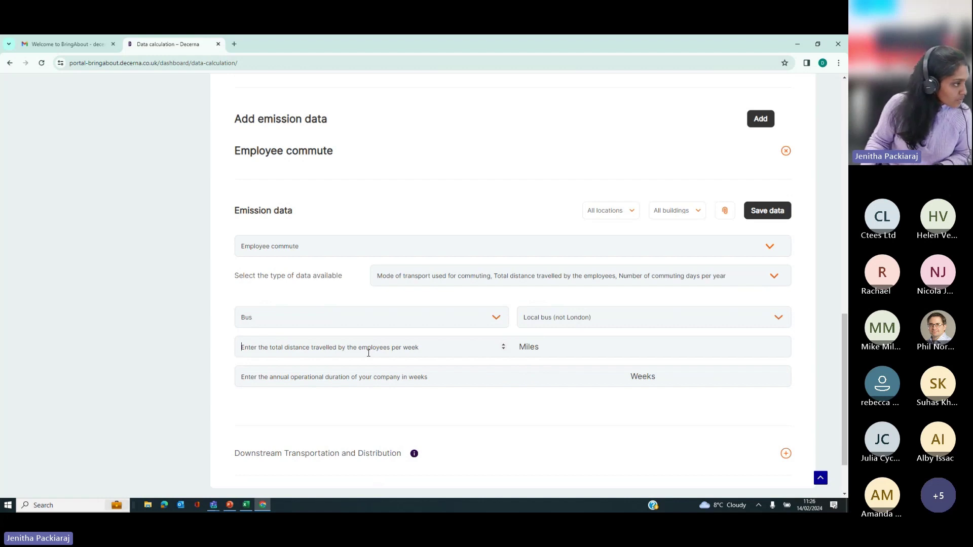
{"action": "type", "text": "340"}
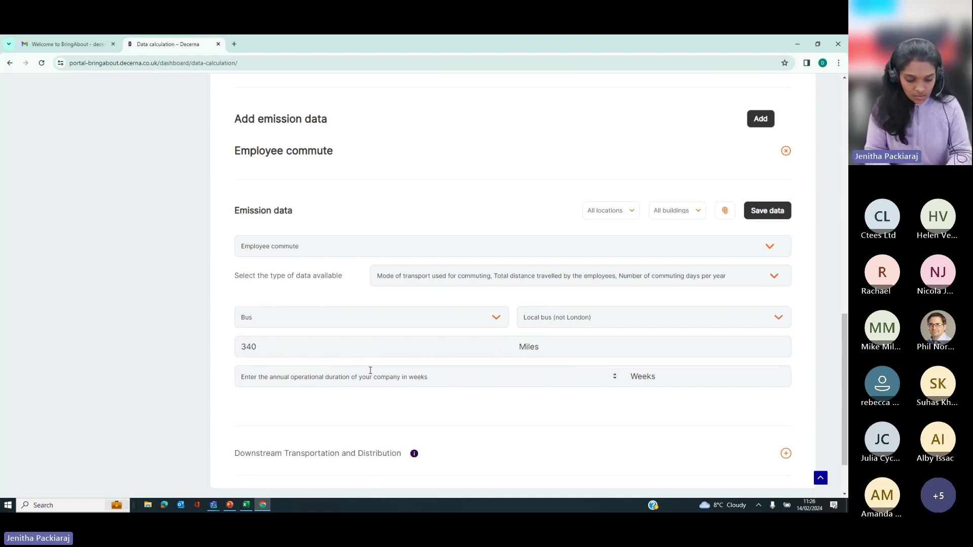
{"action": "left_click", "coordinate": [370, 370]}
{"action": "type", "text": "50"}
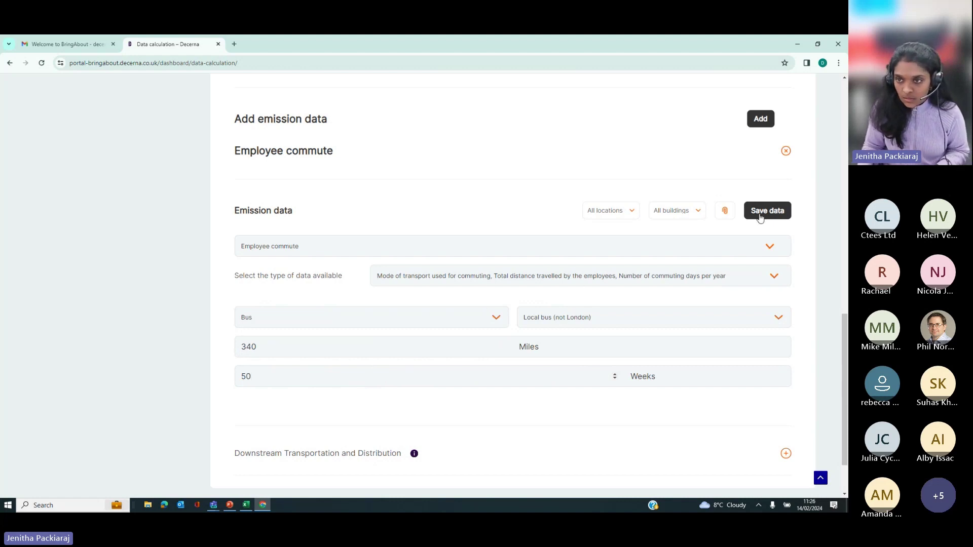
{"action": "left_click", "coordinate": [760, 216]}
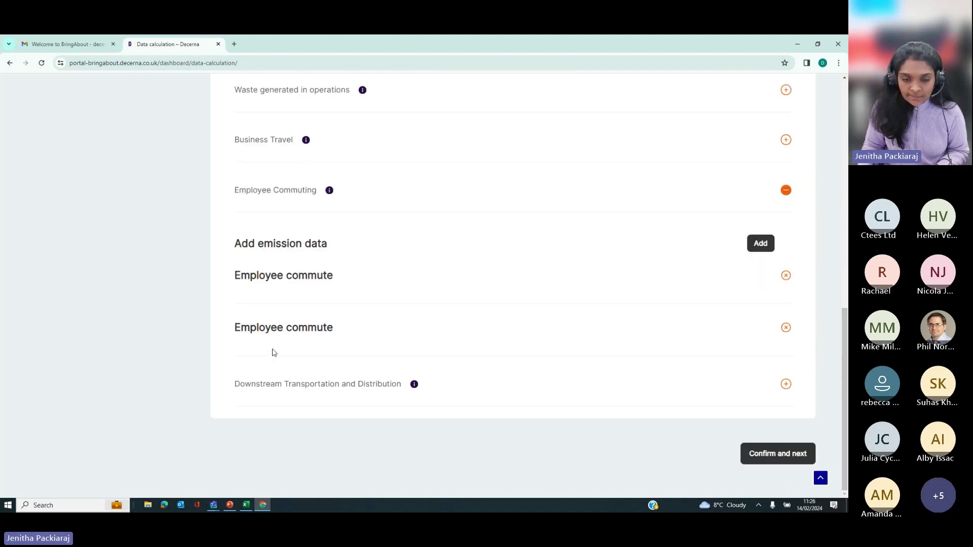
Step: Add a Homeworking entry with 20 employees and 100% working from home
{"action": "left_click", "coordinate": [758, 244]}
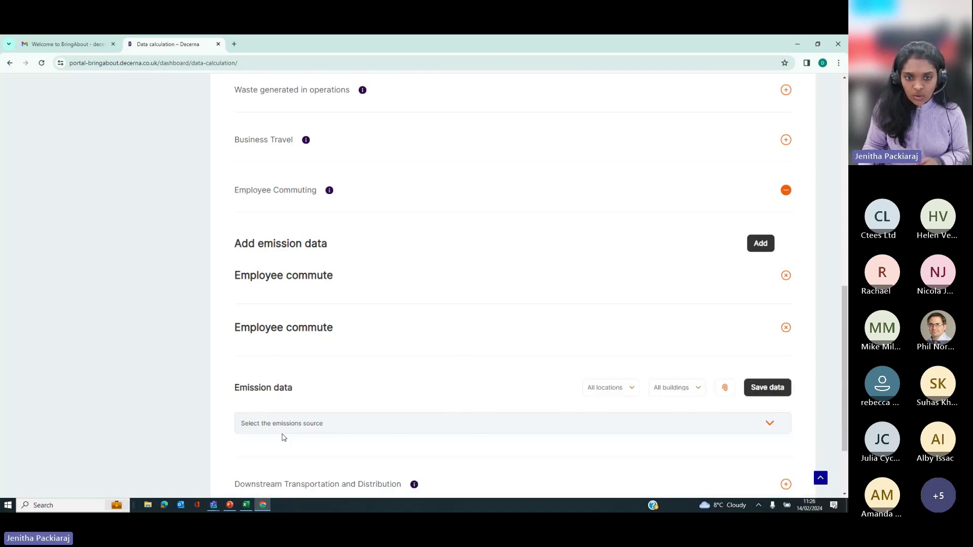
{"action": "scroll", "coordinate": [283, 416], "scroll_direction": "down", "scroll_amount": 2}
{"action": "left_click", "coordinate": [300, 336]}
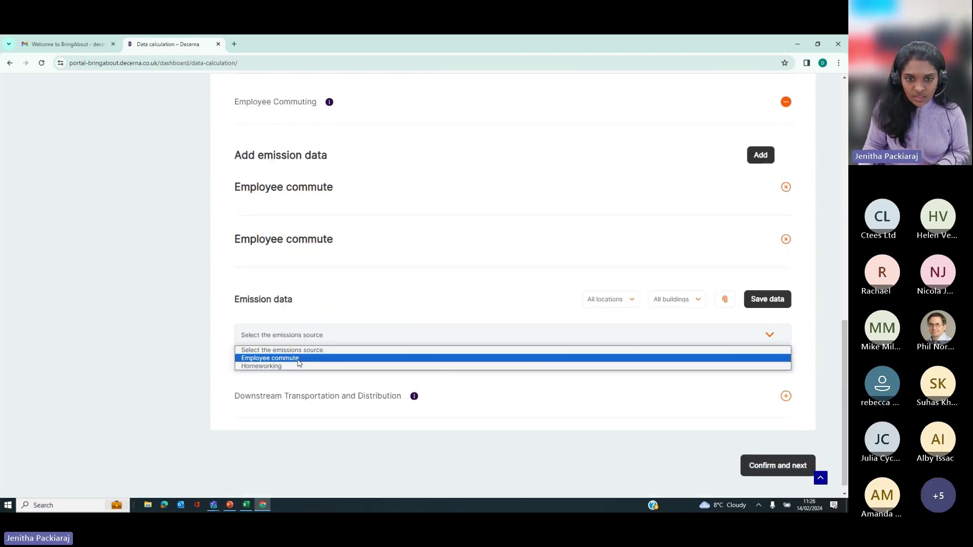
{"action": "left_click", "coordinate": [297, 366]}
{"action": "left_click", "coordinate": [343, 373]}
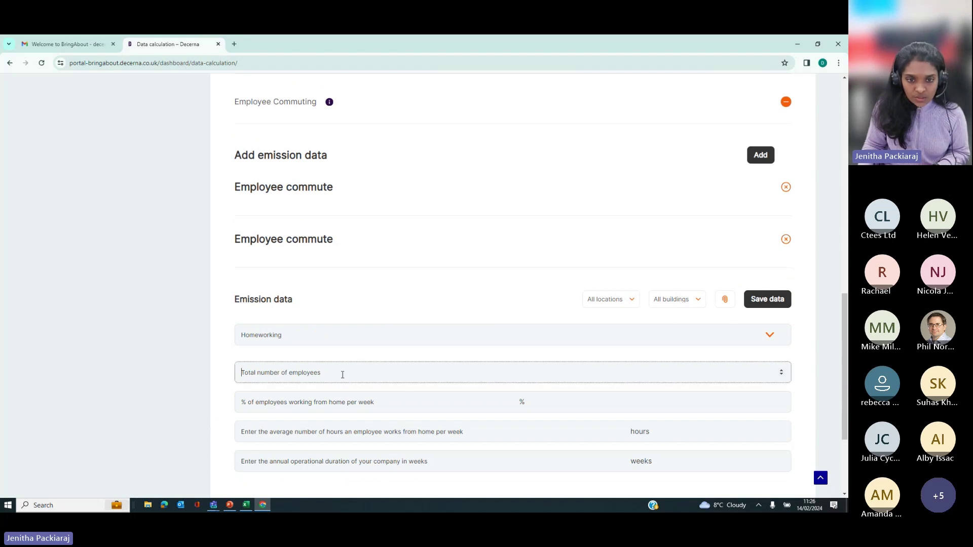
{"action": "type", "text": "20"}
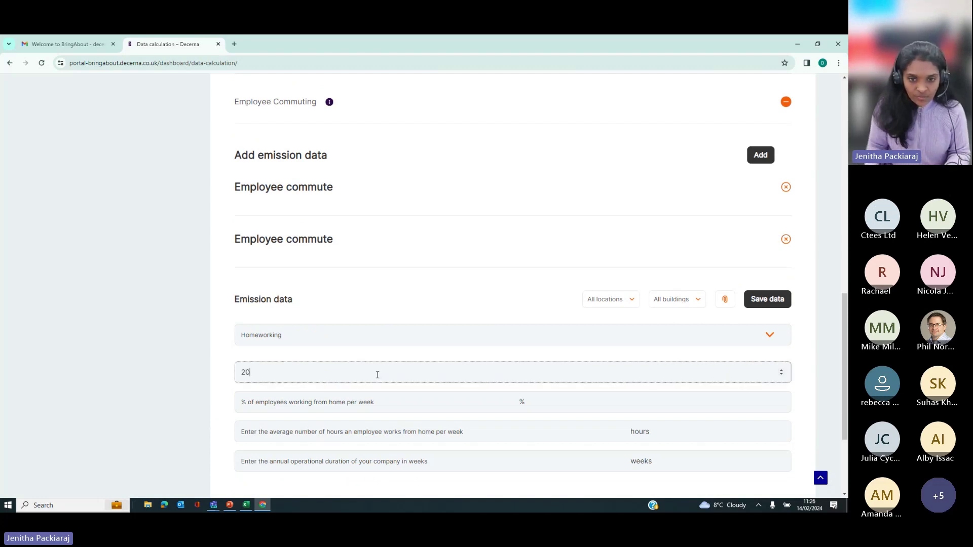
{"action": "left_click", "coordinate": [342, 407]}
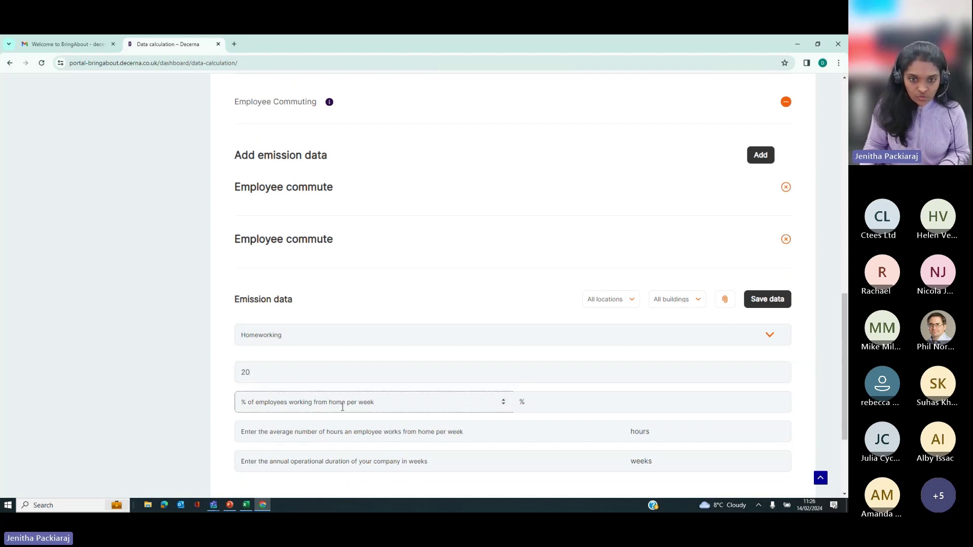
{"action": "type", "text": "1"}
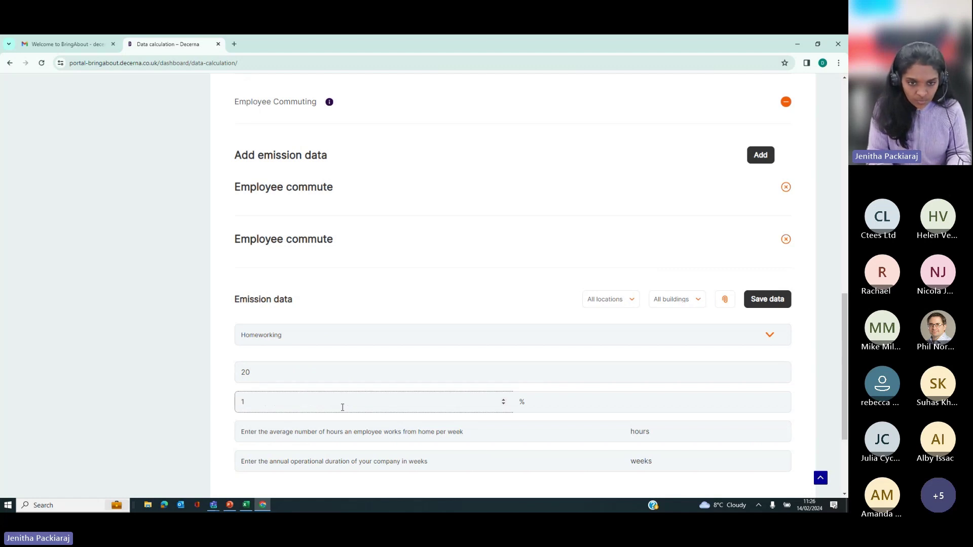
{"action": "type", "text": "00"}
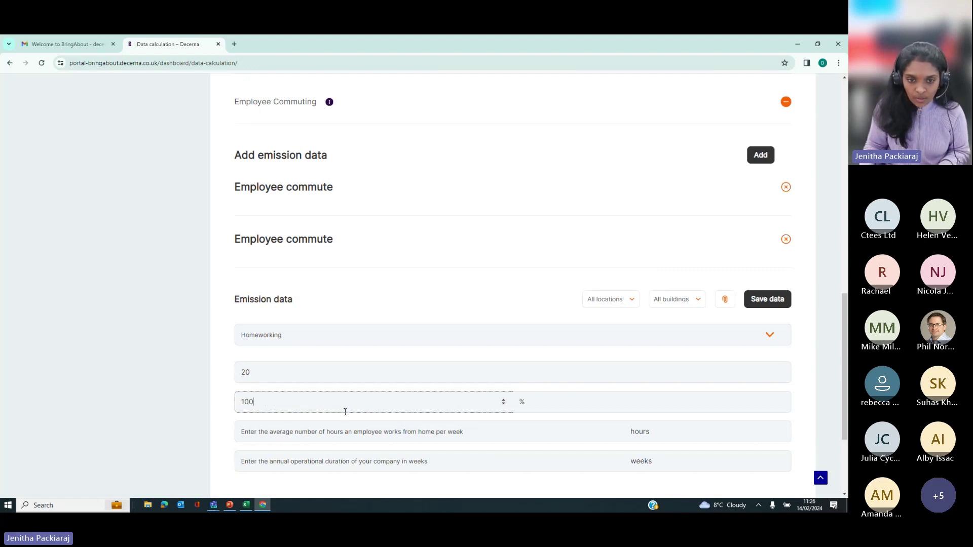
Step: Enter 8 weekly home-working hours and 50 weeks, then save the homeworking entry
{"action": "scroll", "coordinate": [308, 366], "scroll_direction": "down", "scroll_amount": 2}
{"action": "left_click", "coordinate": [354, 351]}
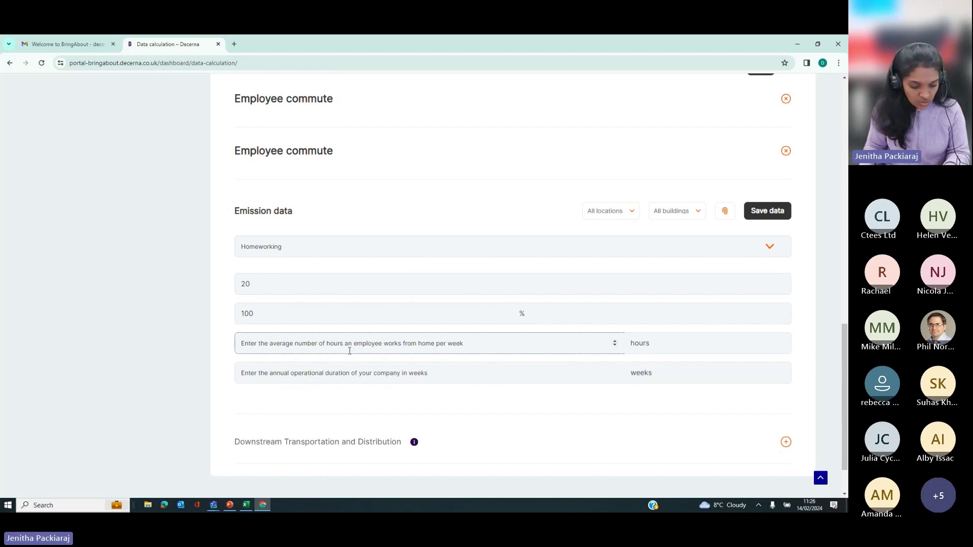
{"action": "type", "text": "8"}
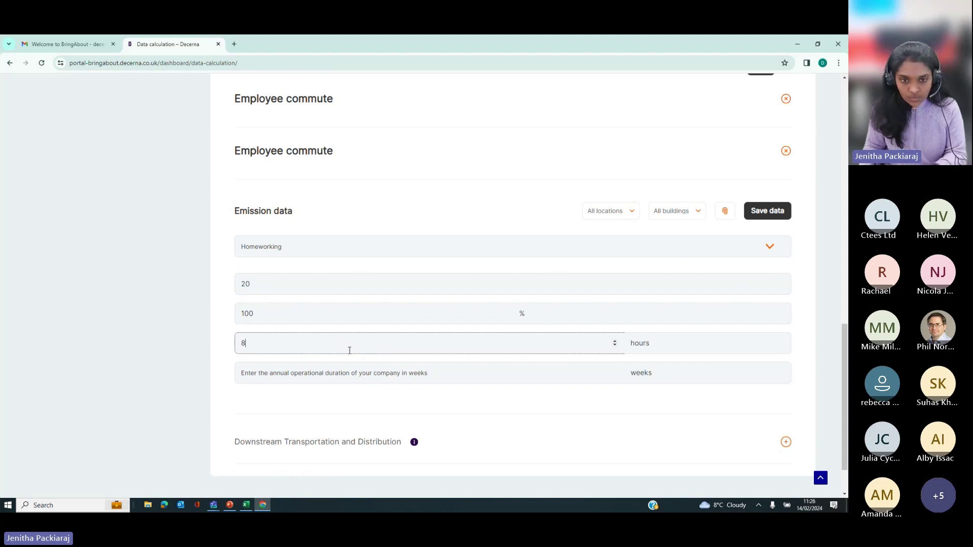
{"action": "left_click", "coordinate": [340, 368]}
{"action": "type", "text": "50"}
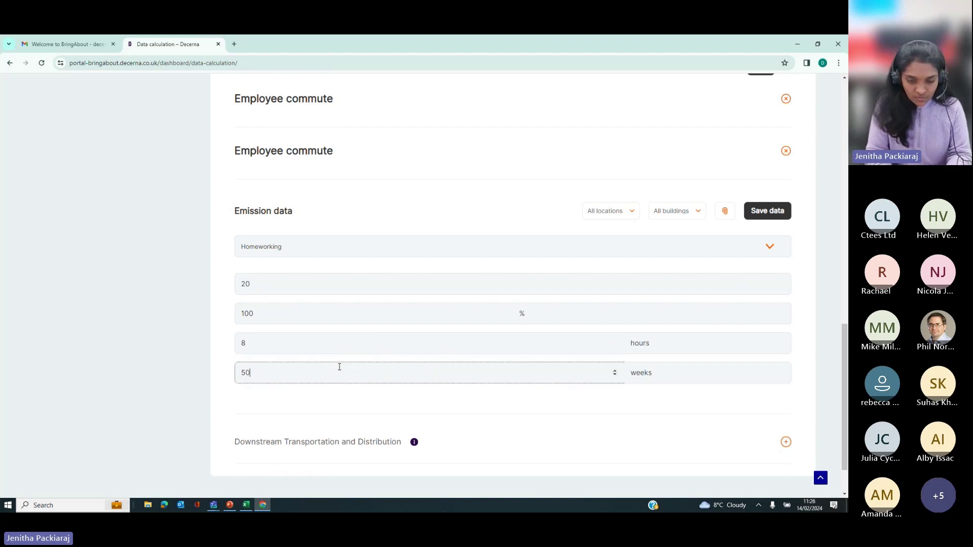
{"action": "left_click", "coordinate": [767, 214]}
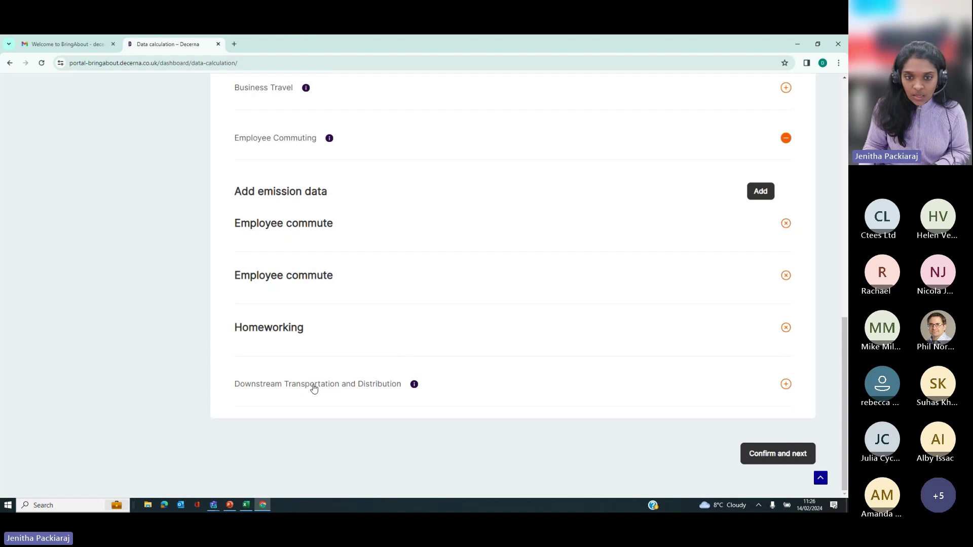
{"action": "scroll", "coordinate": [302, 353], "scroll_direction": "up", "scroll_amount": 1}
{"action": "scroll", "coordinate": [305, 353], "scroll_direction": "up", "scroll_amount": 3}
{"action": "scroll", "coordinate": [307, 399], "scroll_direction": "down", "scroll_amount": 3}
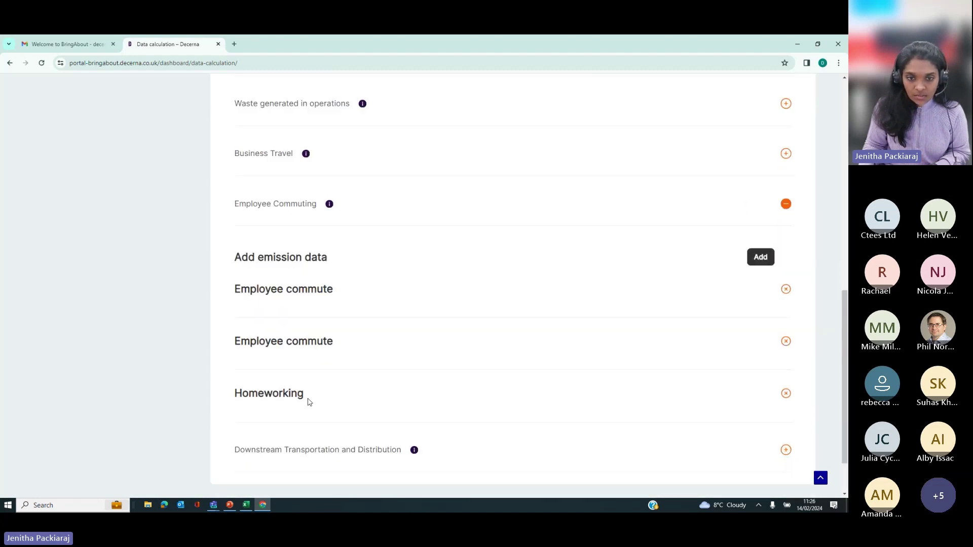
Step: Expand Downstream Transportation and Distribution and confirm the emissions data, triggering the missing-category warning
{"action": "left_click", "coordinate": [292, 394]}
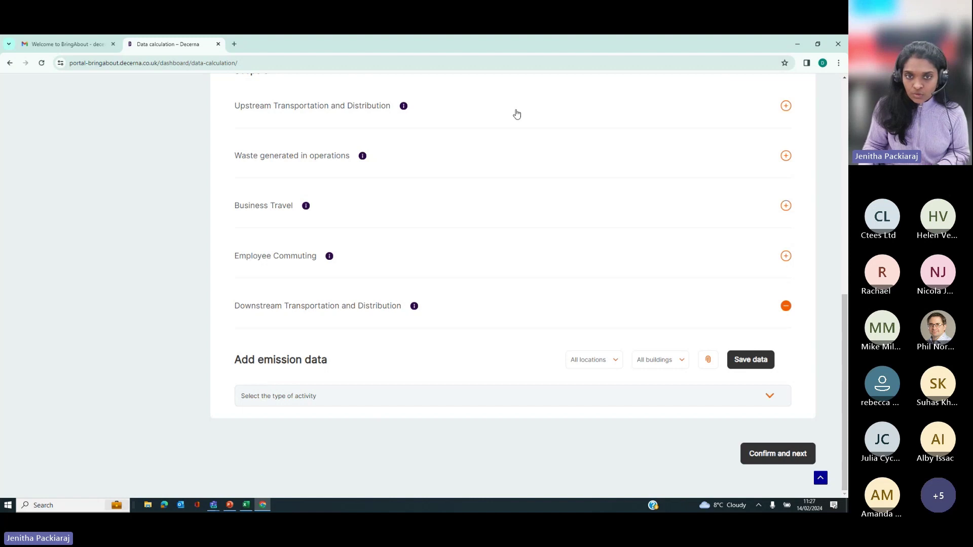
{"action": "scroll", "coordinate": [401, 196], "scroll_direction": "up", "scroll_amount": 7}
{"action": "scroll", "coordinate": [400, 195], "scroll_direction": "down", "scroll_amount": 8}
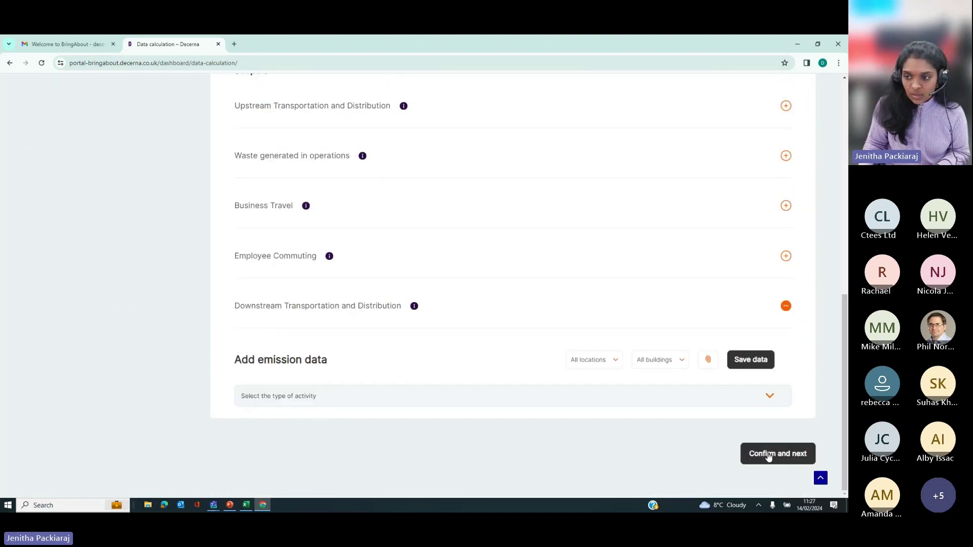
{"action": "left_click", "coordinate": [768, 455]}
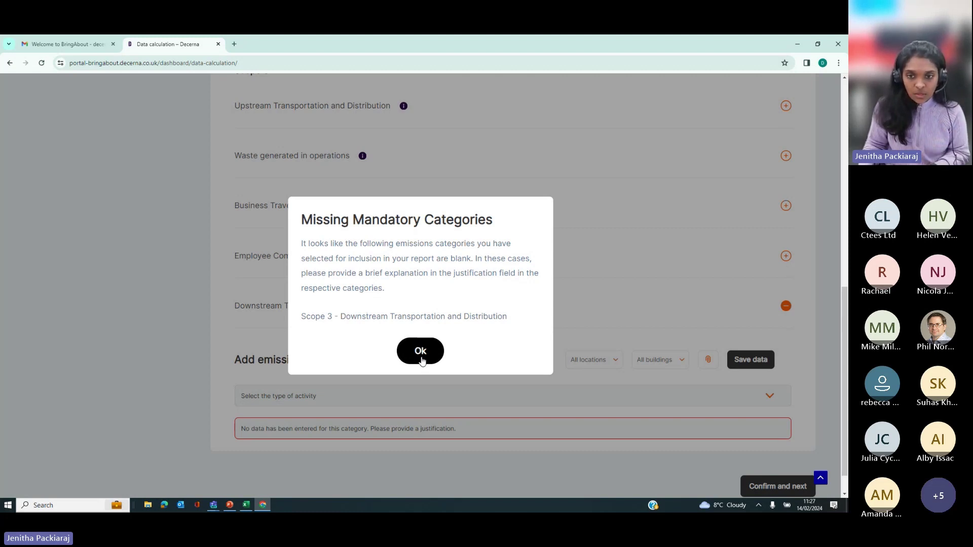
Step: Save the justification 'Our company is a service based company, so we do not have any downstream T&D emissions to report on'
{"action": "left_click", "coordinate": [420, 351]}
{"action": "scroll", "coordinate": [363, 414], "scroll_direction": "down", "scroll_amount": 1}
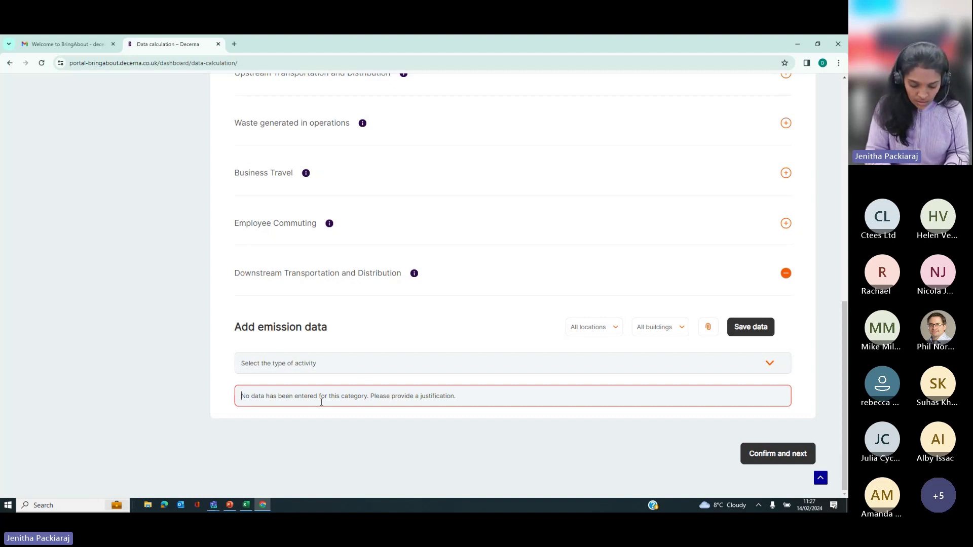
{"action": "type", "text": "Our comapny"}
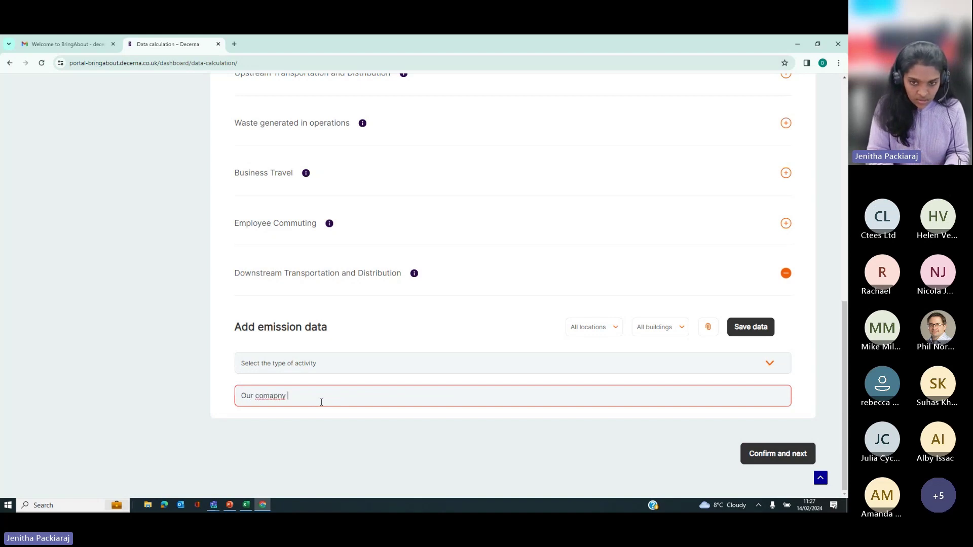
{"action": "key", "text": "BackSpace"}
{"action": "key", "text": "BackSpace"}
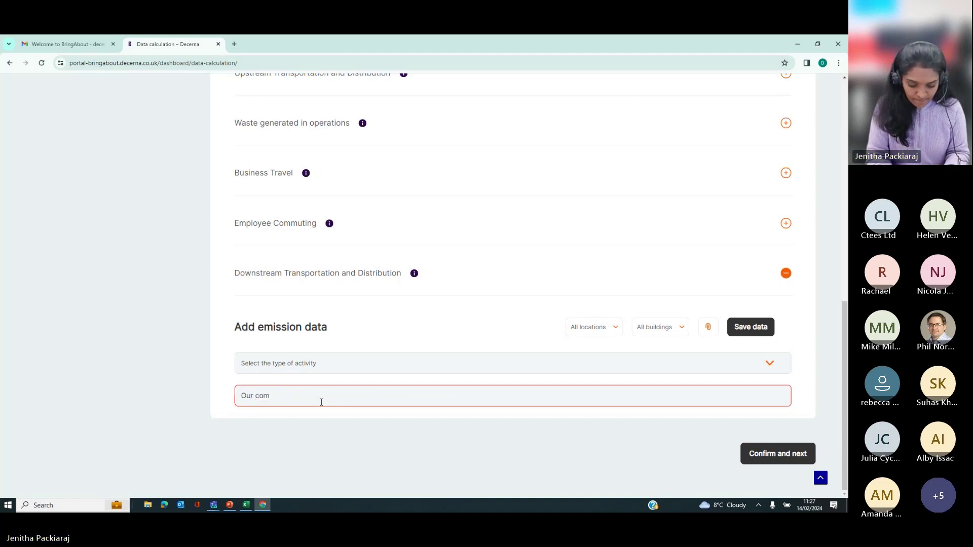
{"action": "type", "text": "y is a"}
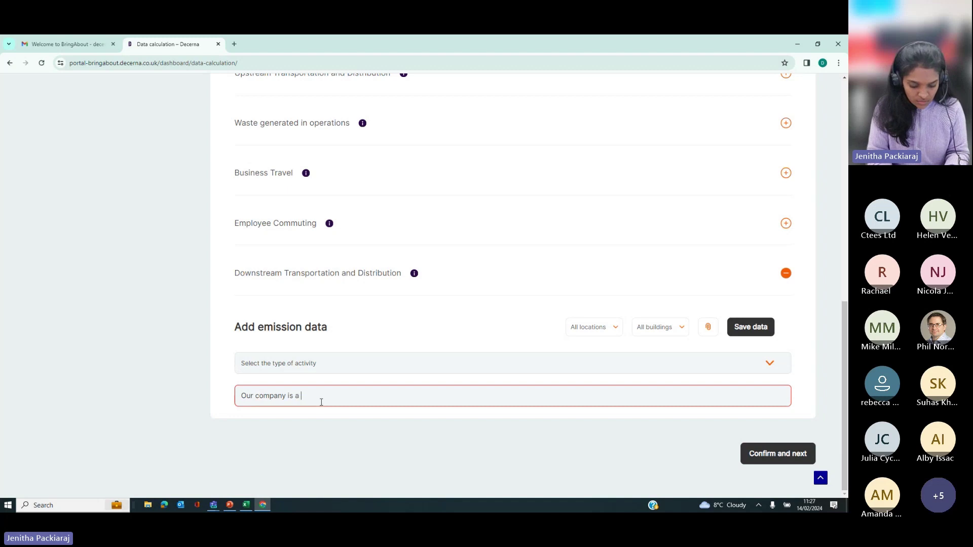
{"action": "type", "text": " service ba"}
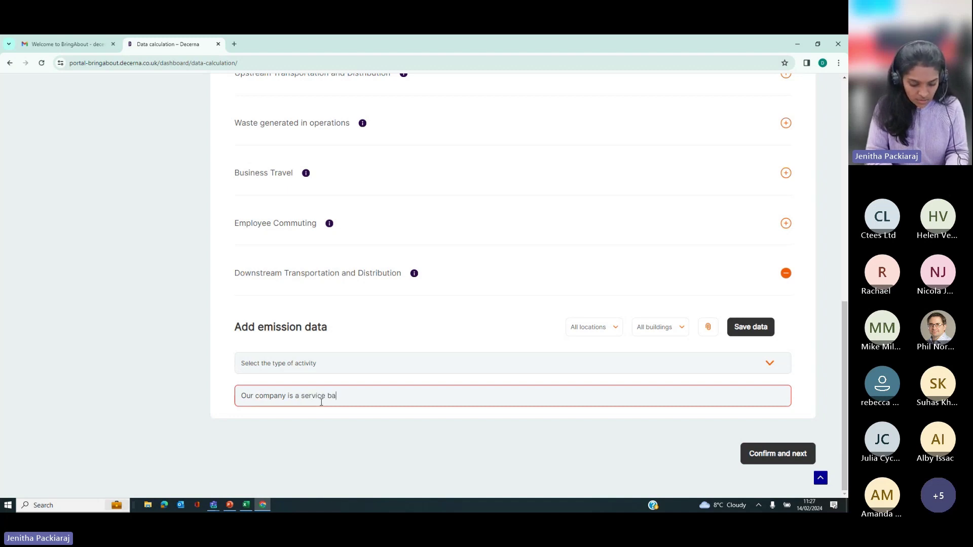
{"action": "type", "text": "sed comapny"}
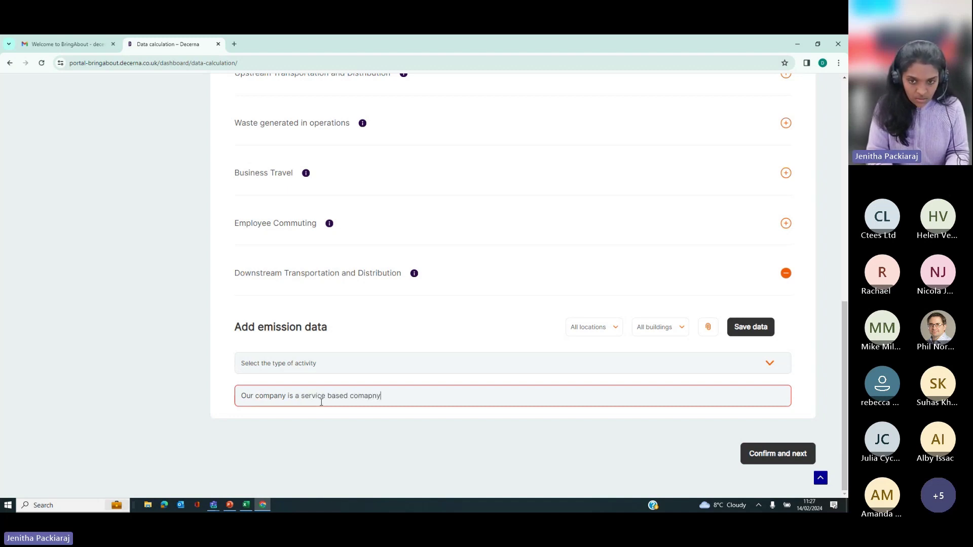
{"action": "type", "text": ", so we"}
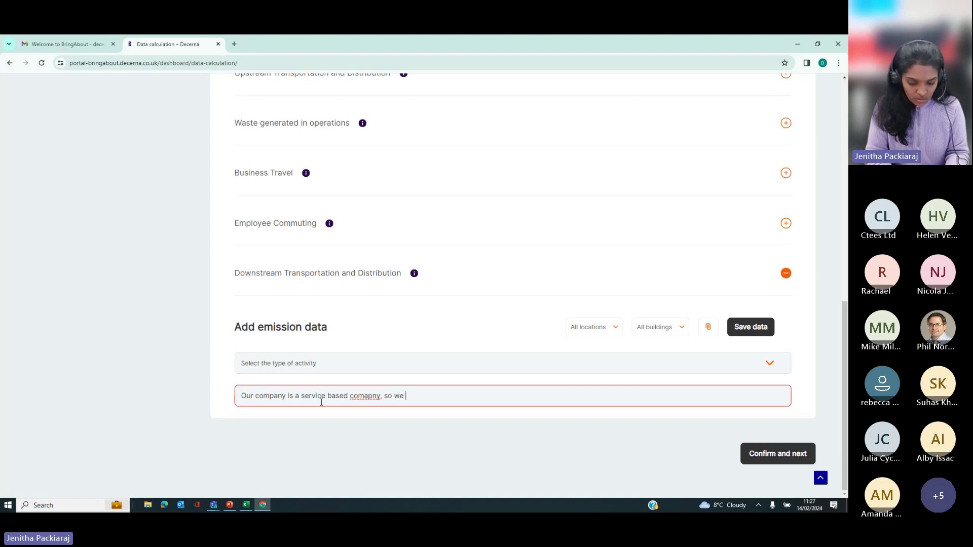
{"action": "type", "text": " do b="}
{"action": "key", "text": "BackSpace"}
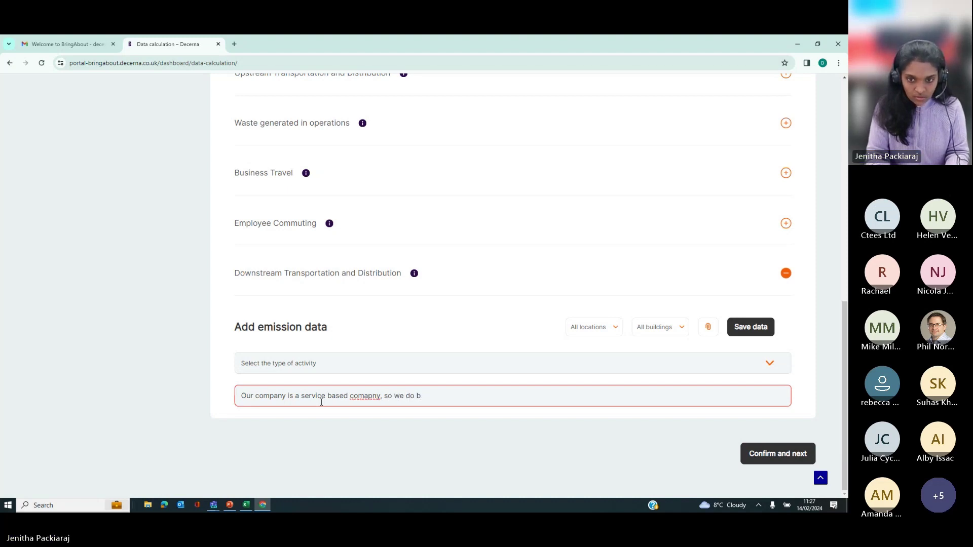
{"action": "type", "text": "not avbe"}
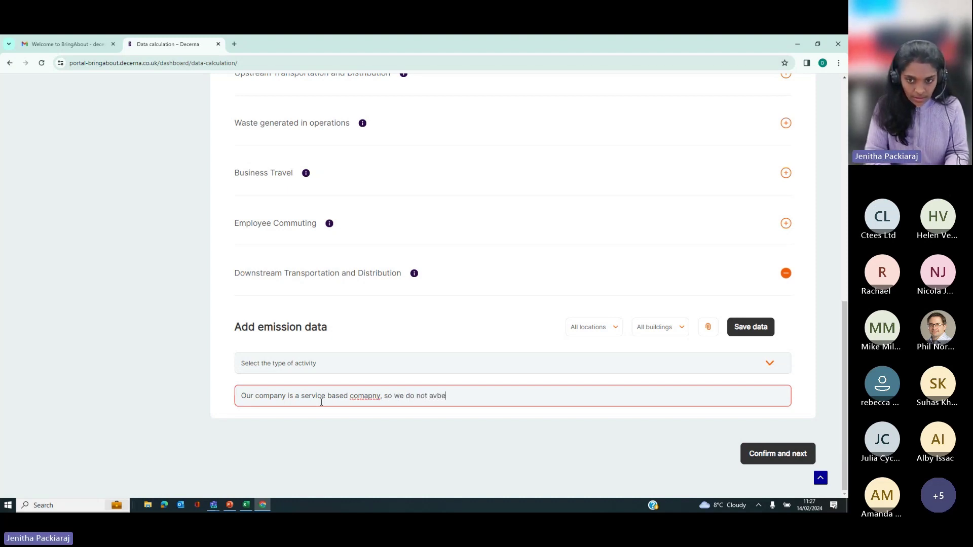
{"action": "key", "text": "BackSpace"}
{"action": "key", "text": "BackSpace"}
{"action": "key", "text": "BackSpace"}
{"action": "key", "text": "BackSpace"}
{"action": "type", "text": "have "}
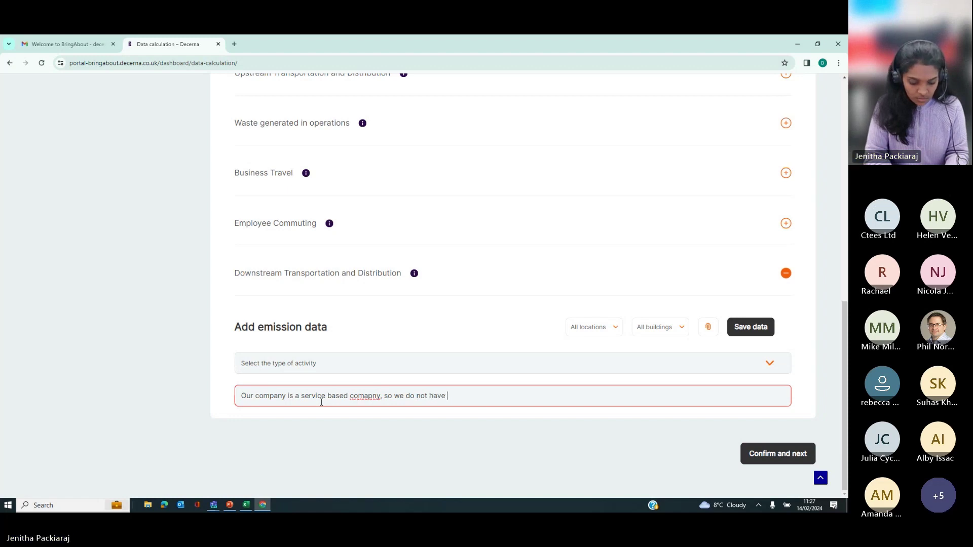
{"action": "type", "text": "any d"}
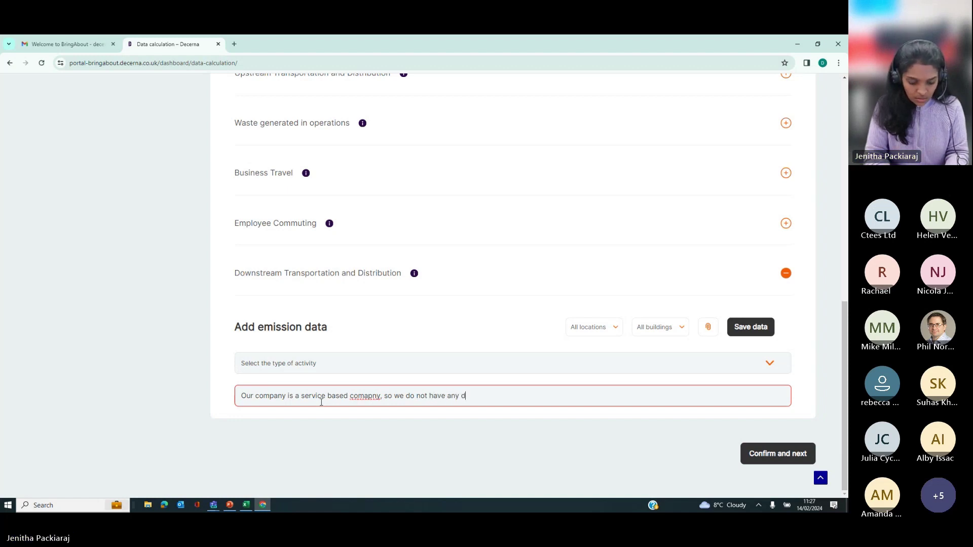
{"action": "type", "text": "ownstream e"}
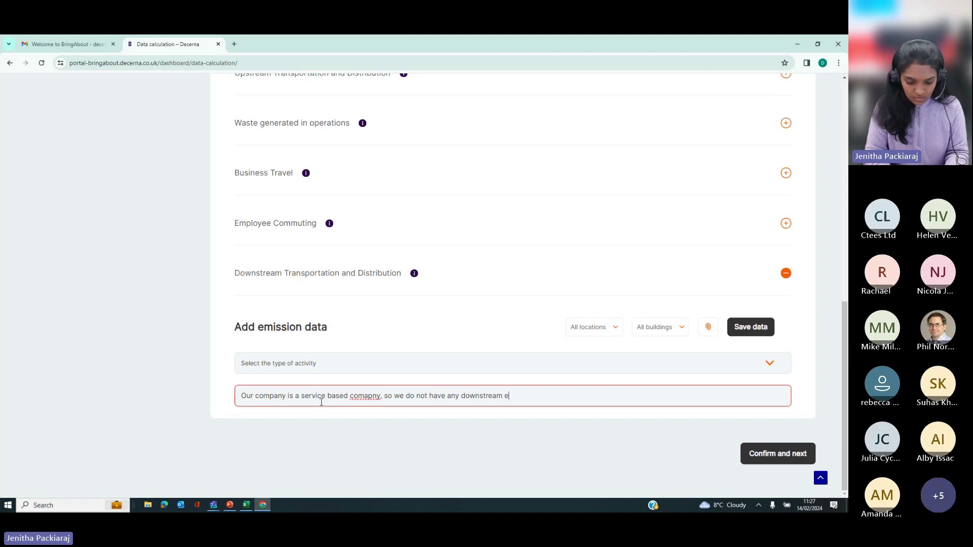
{"action": "type", "text": "m"}
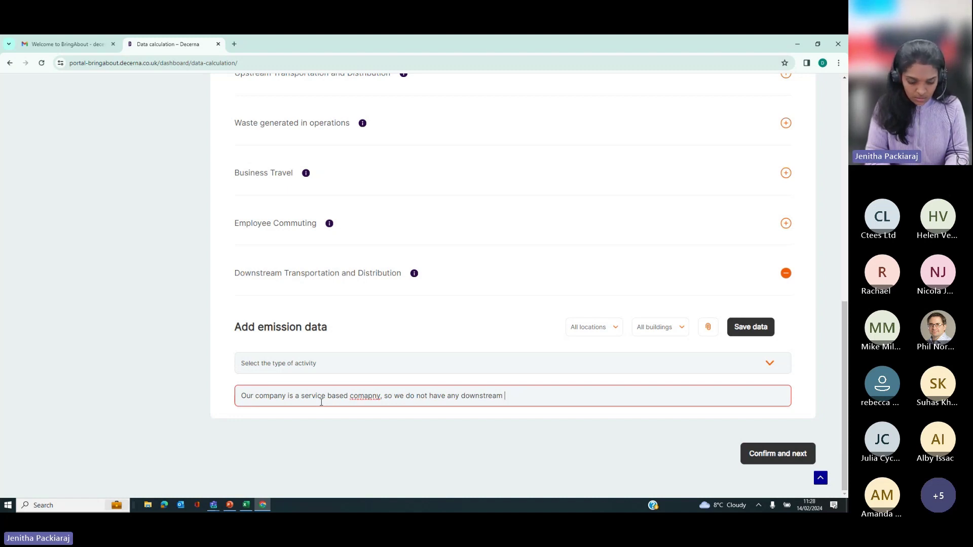
{"action": "type", "text": "ist"}
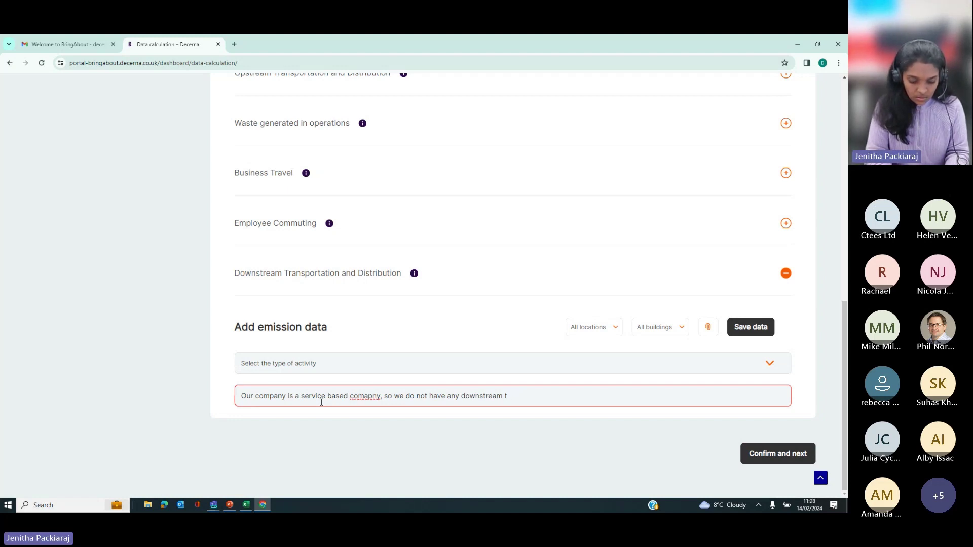
{"action": "type", "text": "&d e"}
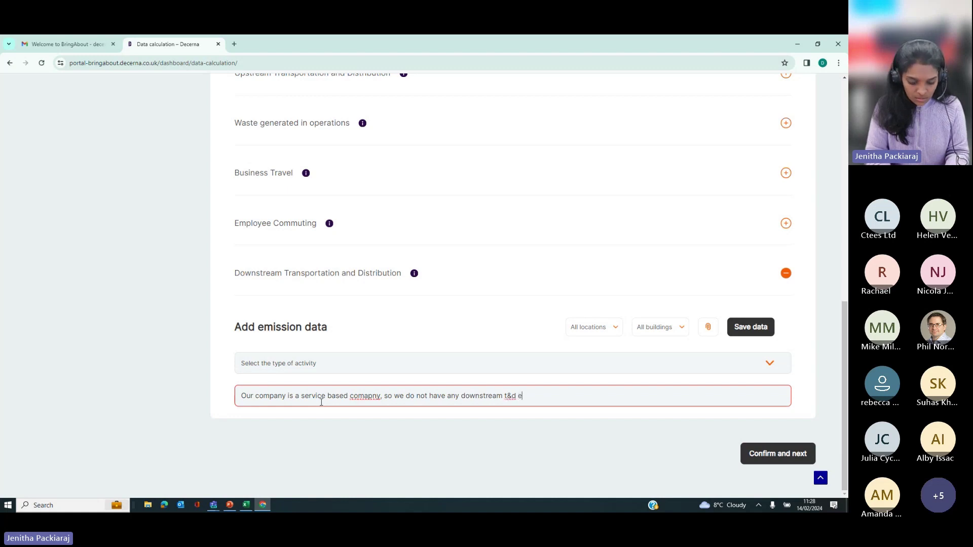
{"action": "type", "text": "missions to"}
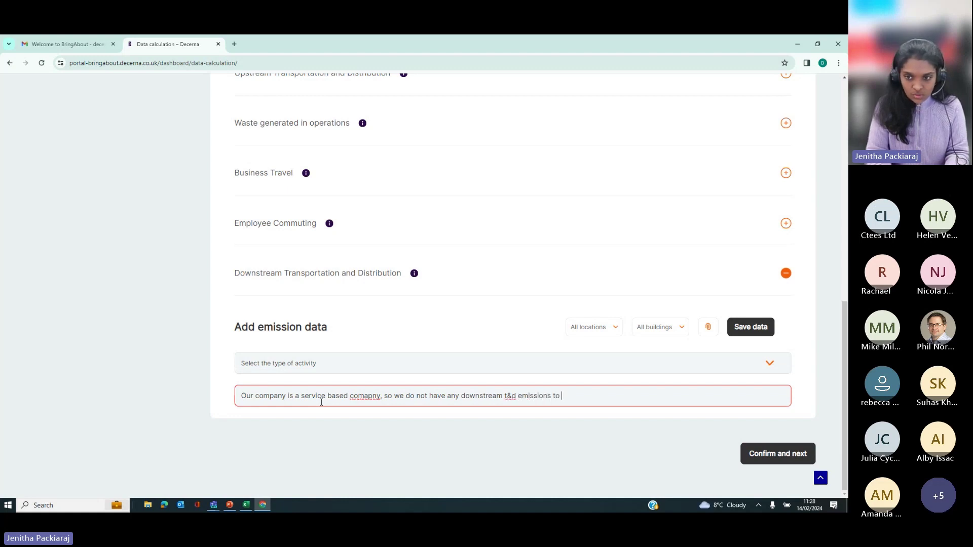
{"action": "type", "text": " report on."}
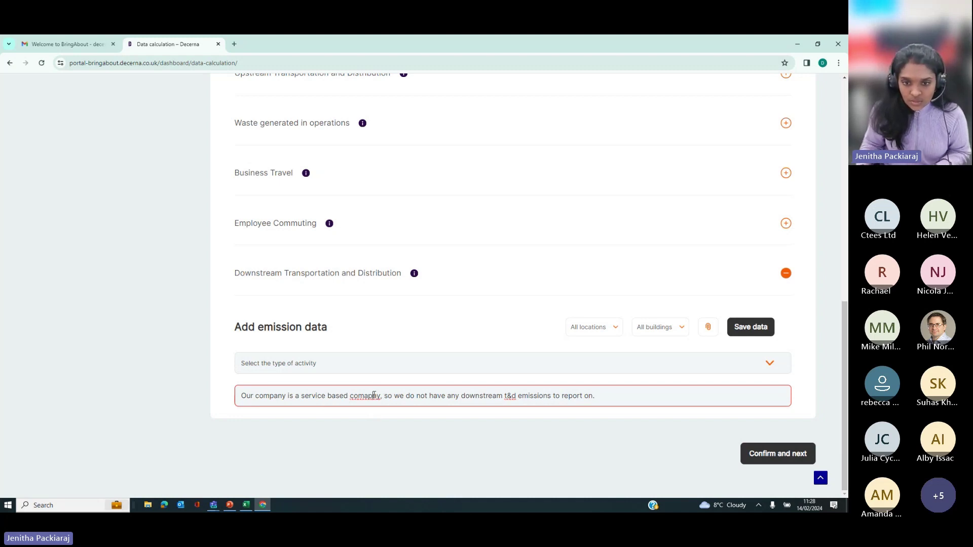
{"action": "key", "text": "BackSpace"}
{"action": "key", "text": "BackSpace"}
{"action": "type", "text": "pa"}
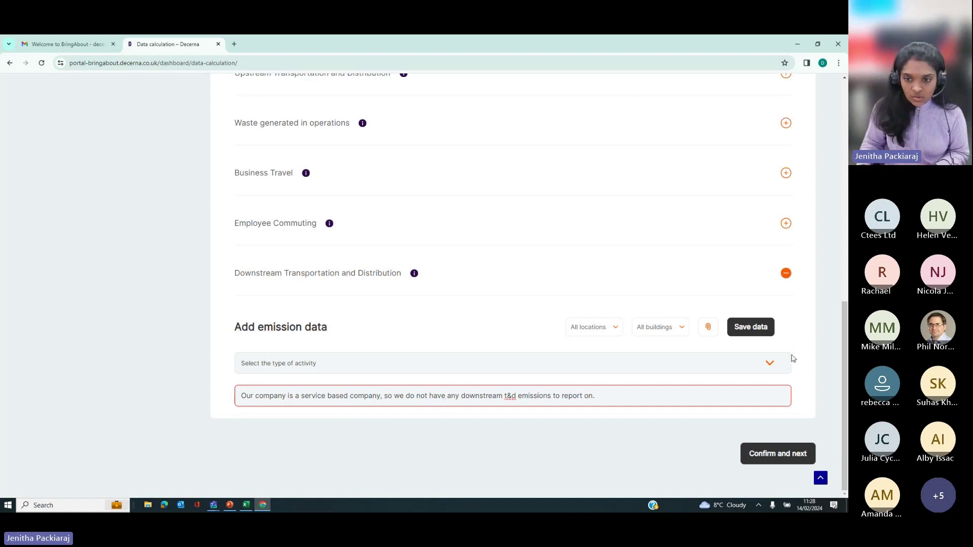
{"action": "left_click", "coordinate": [748, 333]}
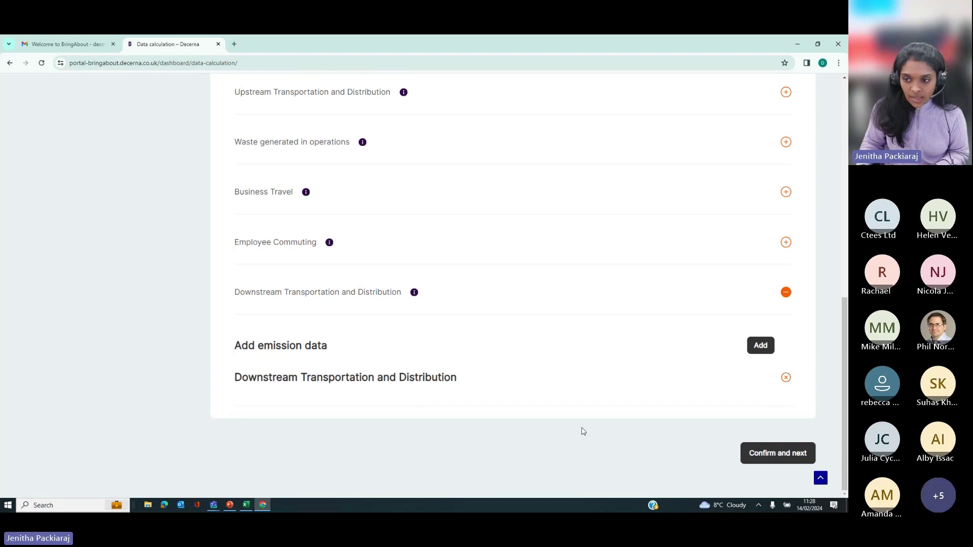
Step: Confirm the emission sources, review the Natural gas fuel combustion entries, then go to Emissions Report
{"action": "left_click", "coordinate": [759, 456]}
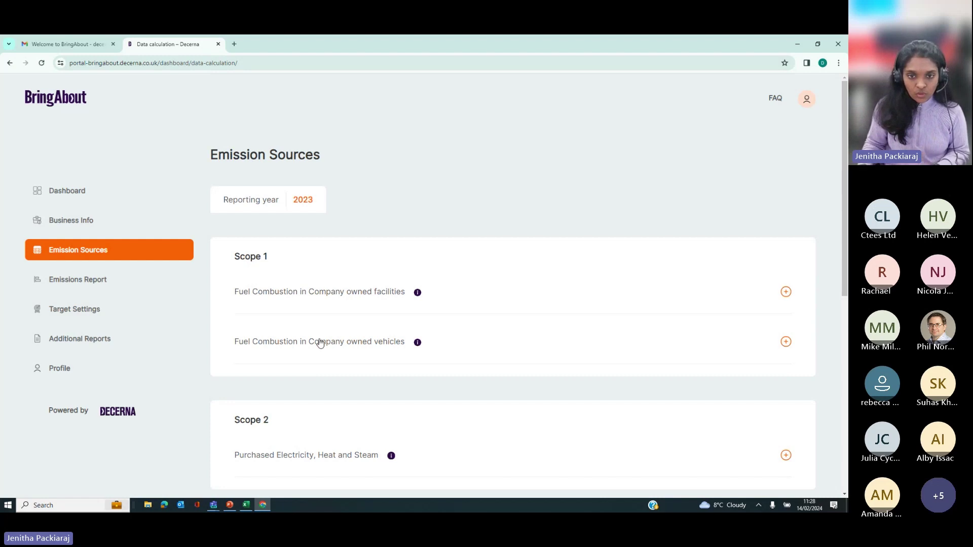
{"action": "left_click", "coordinate": [358, 300]}
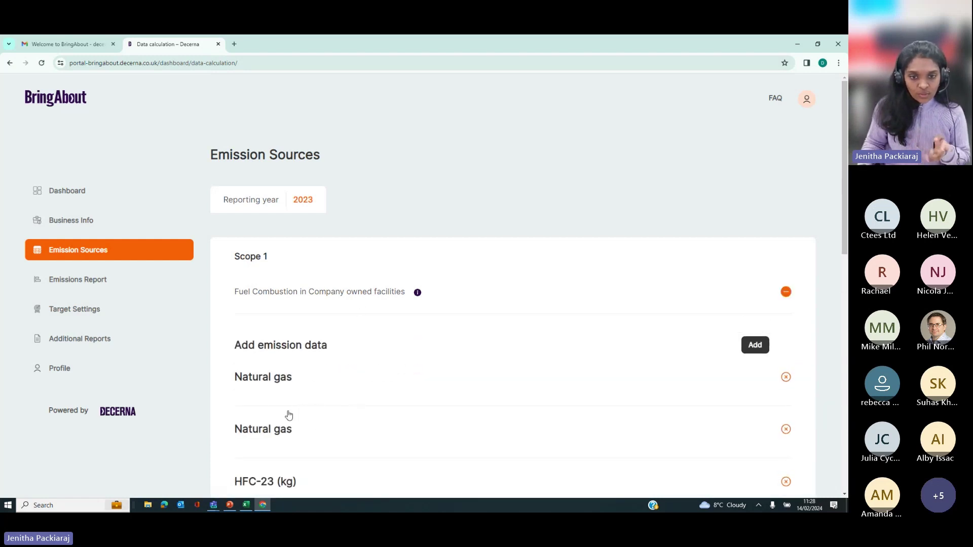
{"action": "scroll", "coordinate": [311, 422], "scroll_direction": "down", "scroll_amount": 2}
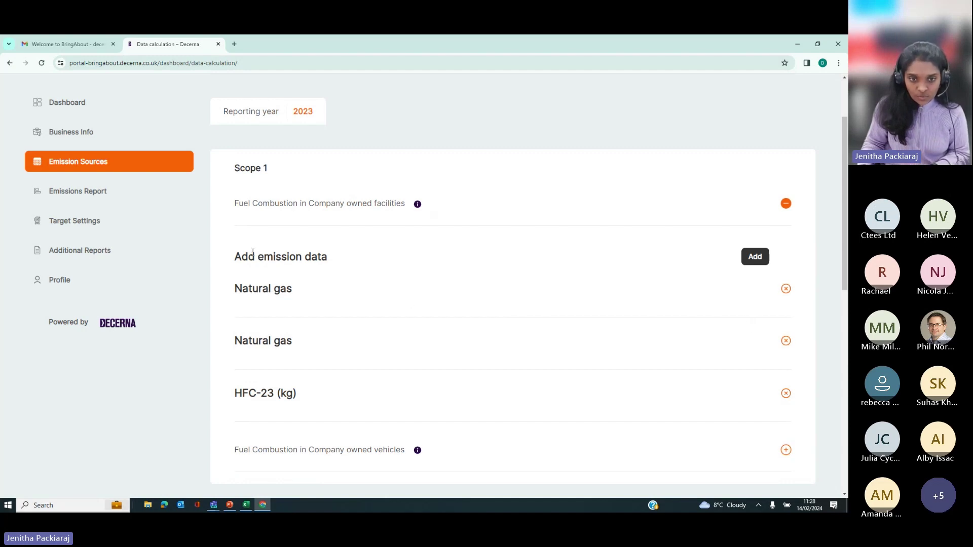
{"action": "left_click", "coordinate": [256, 296]}
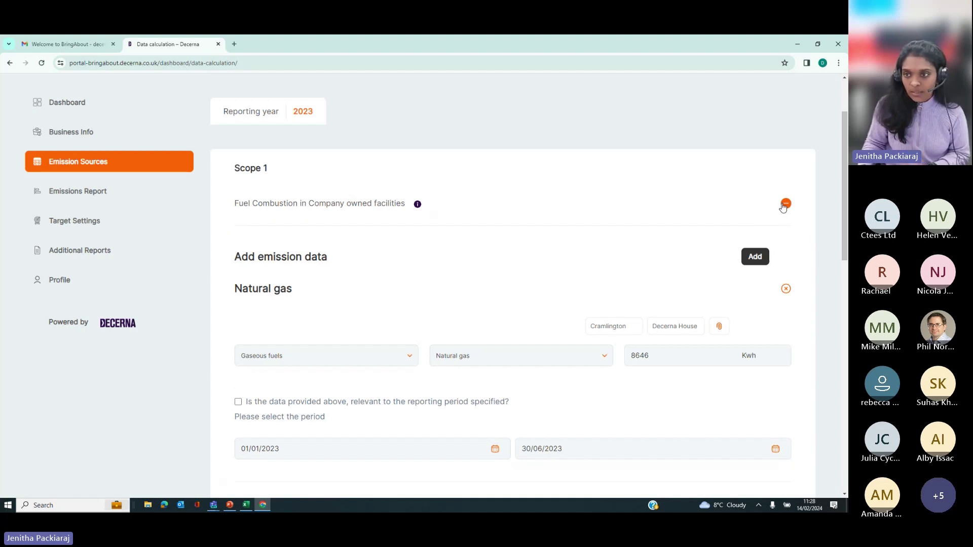
{"action": "left_click", "coordinate": [785, 203]}
{"action": "scroll", "coordinate": [328, 413], "scroll_direction": "down", "scroll_amount": 3}
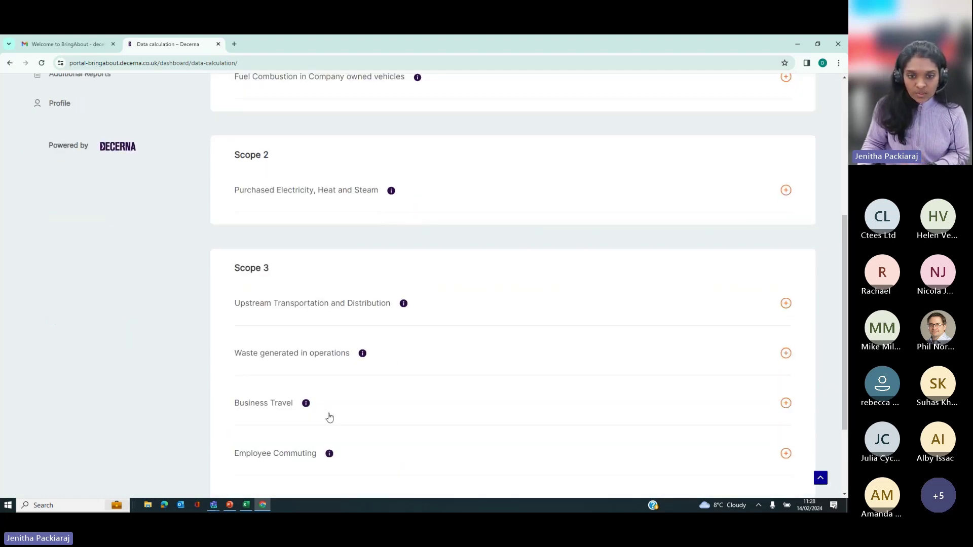
{"action": "scroll", "coordinate": [330, 420], "scroll_direction": "down", "scroll_amount": 3}
{"action": "scroll", "coordinate": [341, 424], "scroll_direction": "up", "scroll_amount": 8}
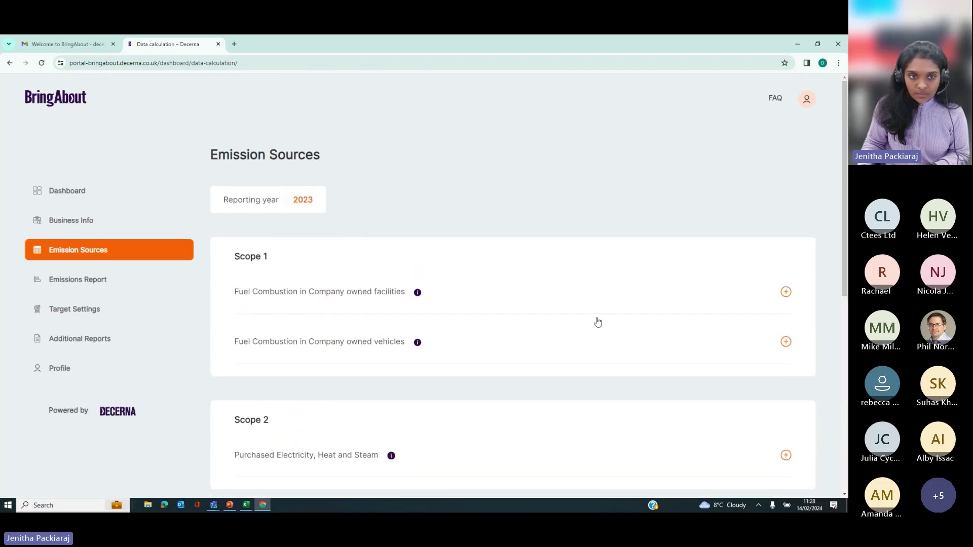
{"action": "left_click", "coordinate": [78, 280]}
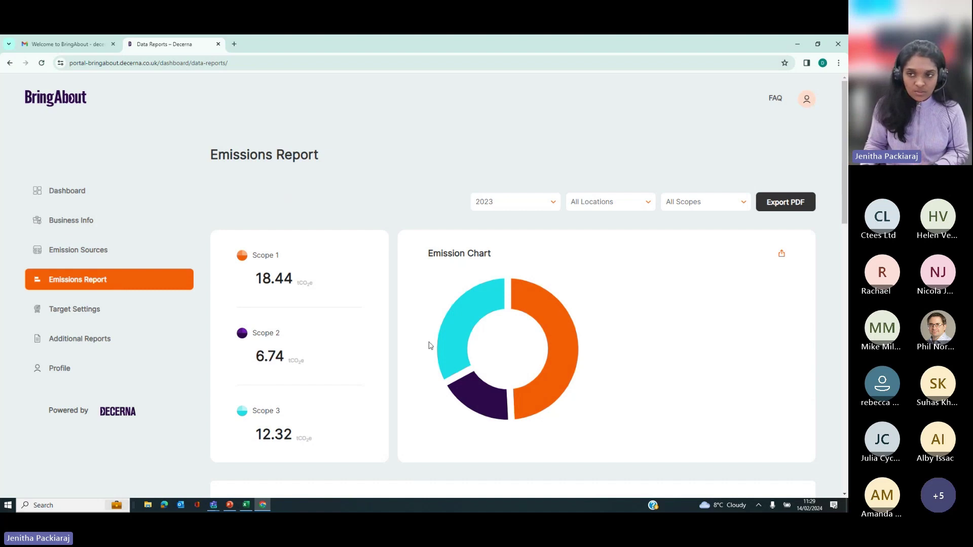
Step: Filter the 2023 emissions report to the Cramlington location, viewing Scope 1 and then Scope 3
{"action": "scroll", "coordinate": [359, 374], "scroll_direction": "down", "scroll_amount": 1}
{"action": "scroll", "coordinate": [359, 374], "scroll_direction": "down", "scroll_amount": 5}
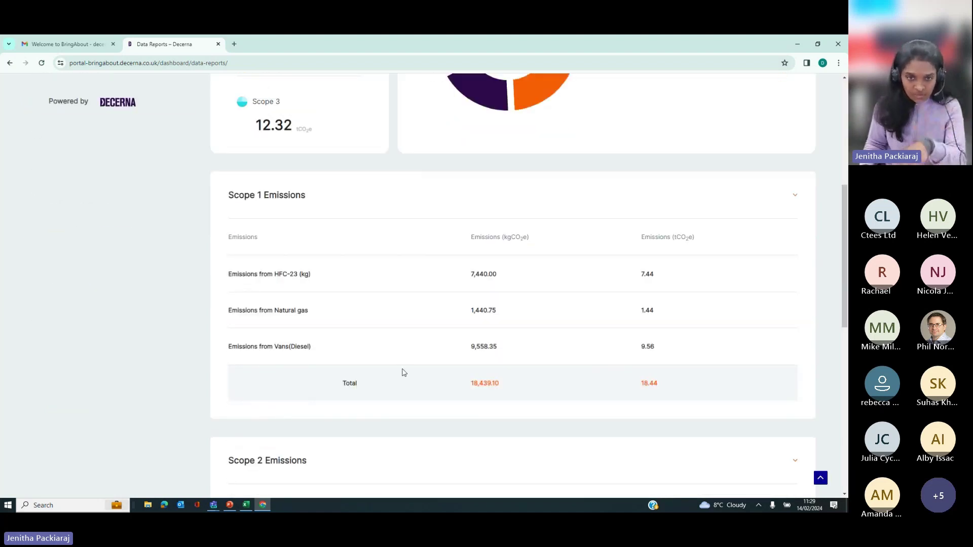
{"action": "scroll", "coordinate": [402, 371], "scroll_direction": "down", "scroll_amount": 3}
{"action": "scroll", "coordinate": [405, 405], "scroll_direction": "up", "scroll_amount": 9}
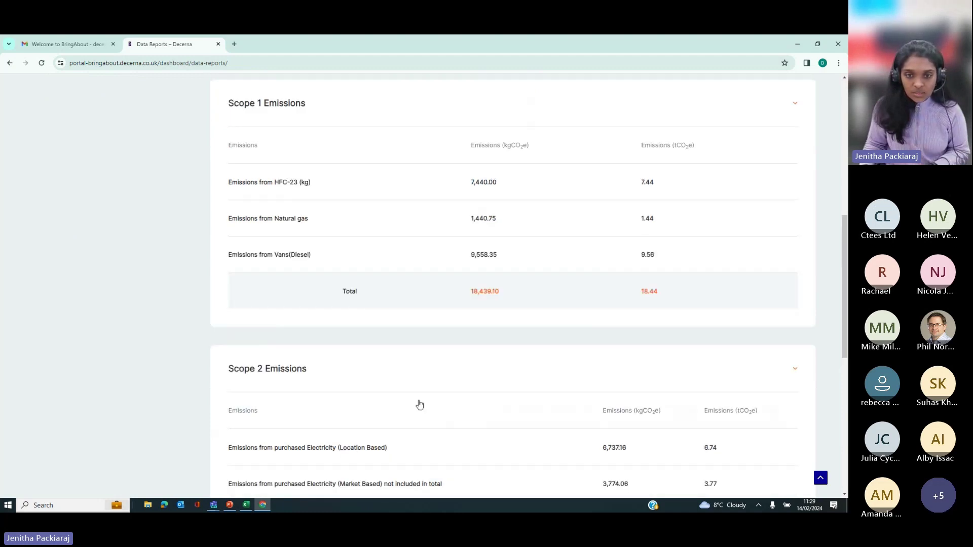
{"action": "left_click", "coordinate": [493, 201]}
{"action": "left_click", "coordinate": [494, 224]}
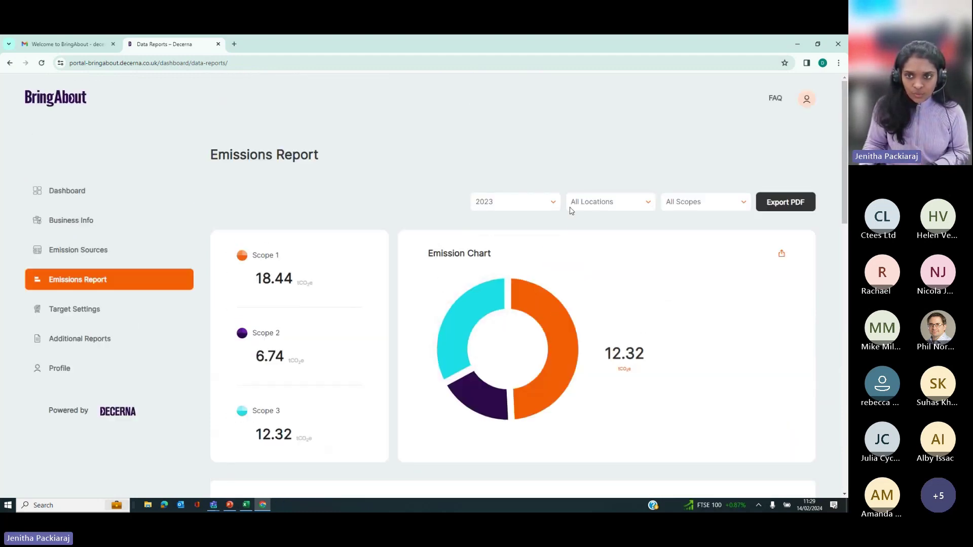
{"action": "left_click", "coordinate": [575, 206]}
{"action": "left_click", "coordinate": [583, 224]}
{"action": "left_click", "coordinate": [689, 207]}
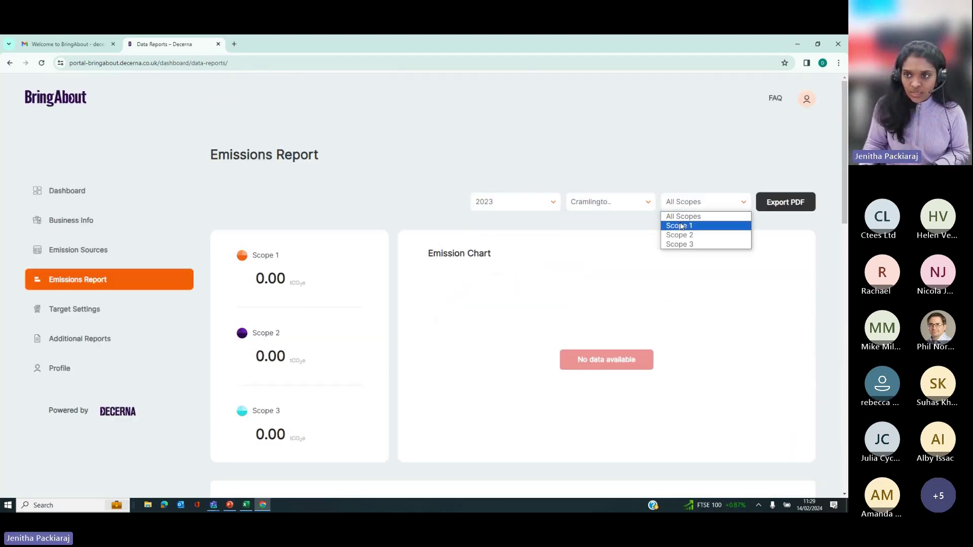
{"action": "left_click", "coordinate": [682, 224]}
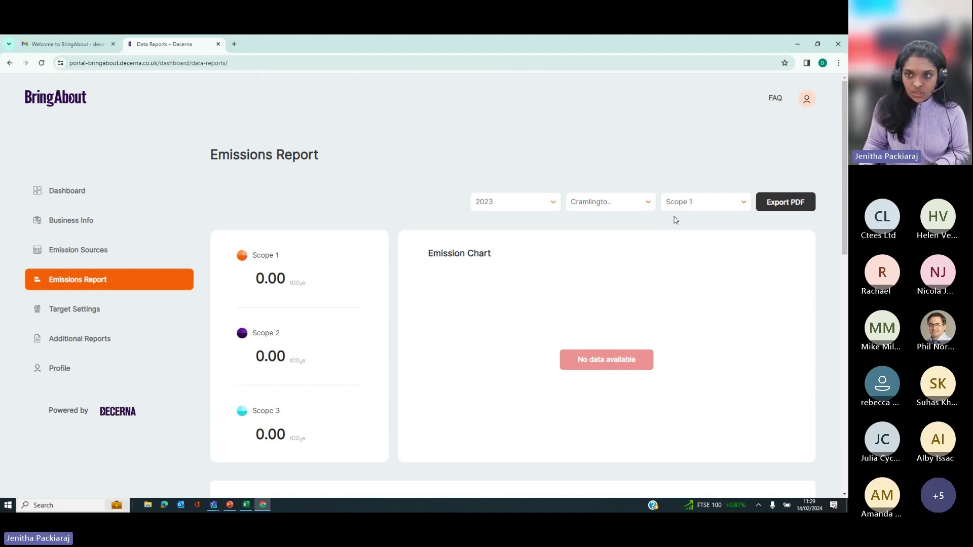
{"action": "left_click", "coordinate": [667, 207]}
{"action": "left_click", "coordinate": [680, 243]}
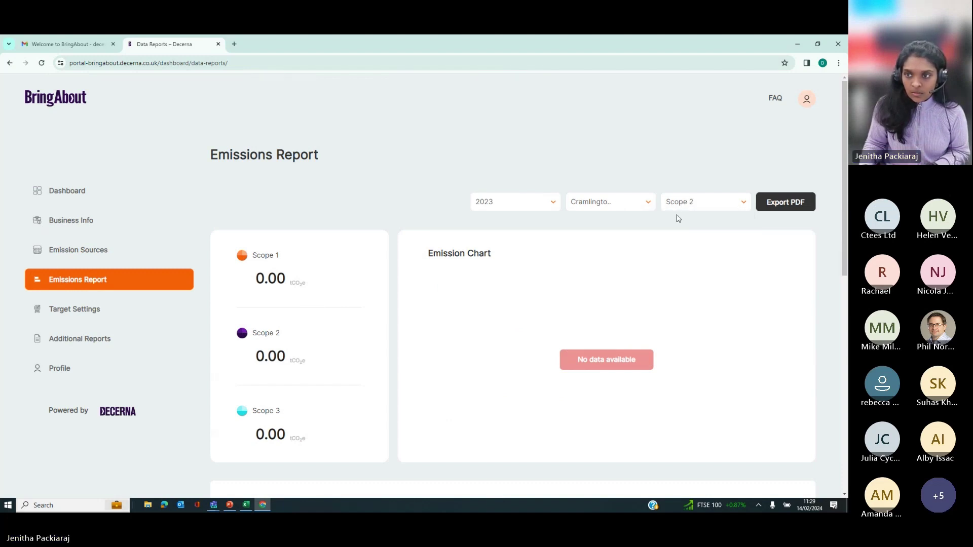
{"action": "left_click", "coordinate": [678, 218]}
{"action": "left_click", "coordinate": [660, 234]}
Step: Show the report for All Locations and All Scopes, then go to Target Settings
{"action": "left_click", "coordinate": [609, 202]}
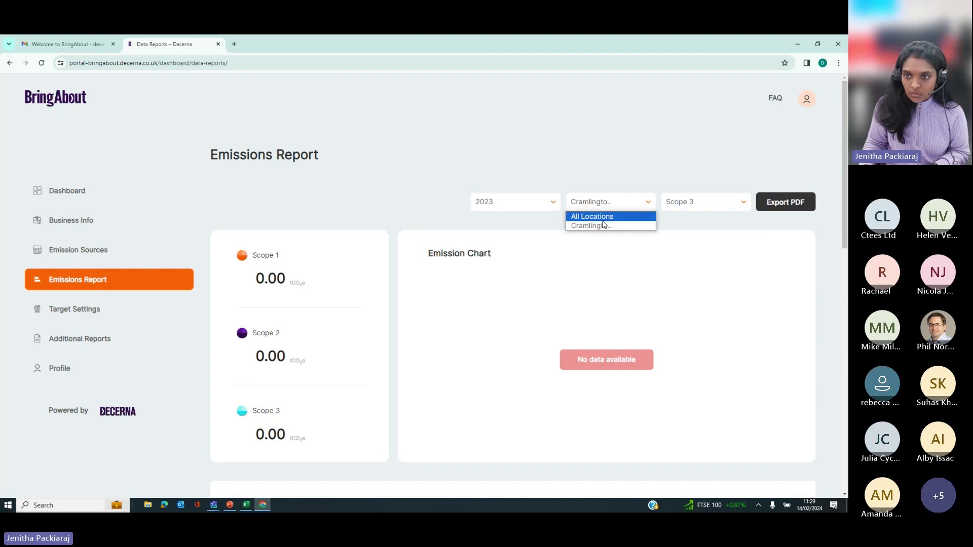
{"action": "left_click", "coordinate": [588, 216]}
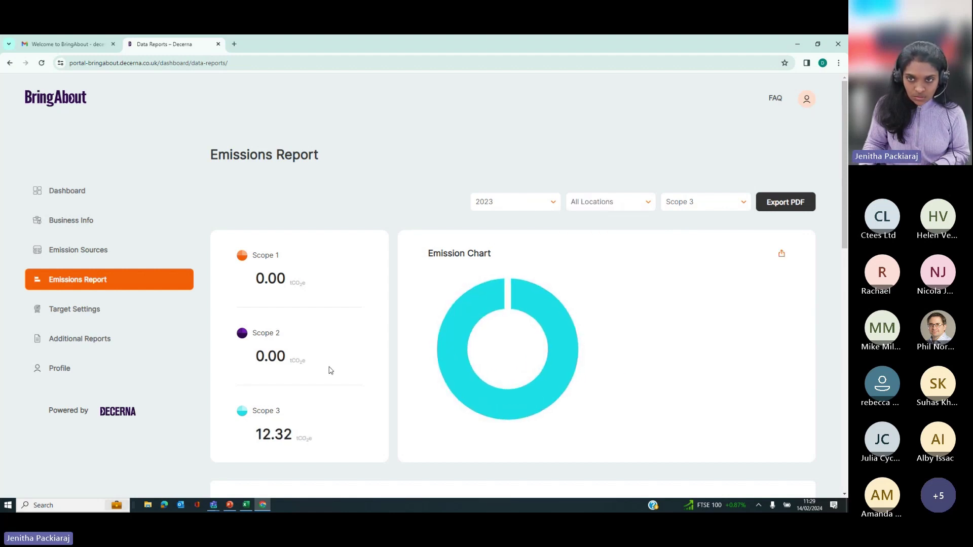
{"action": "left_click", "coordinate": [712, 201]}
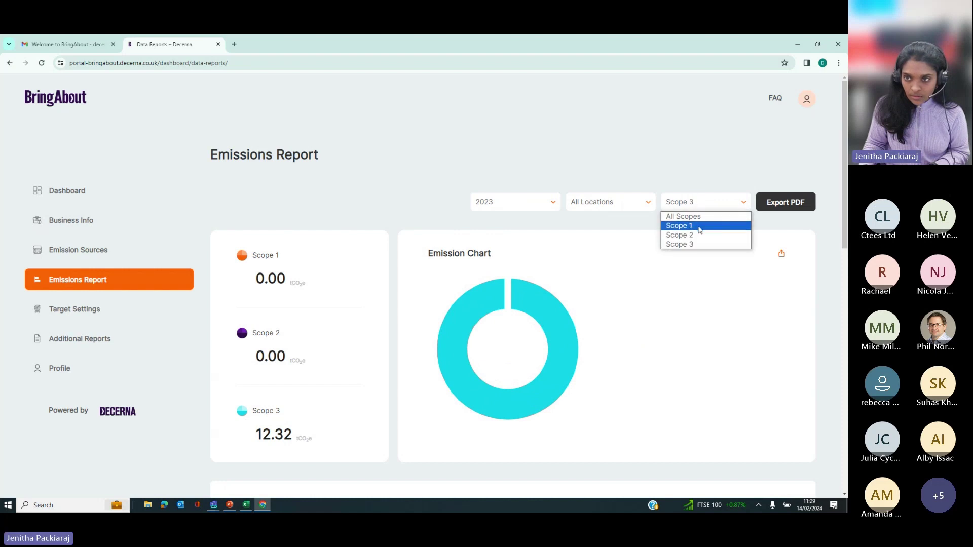
{"action": "left_click", "coordinate": [700, 225]}
{"action": "left_click", "coordinate": [676, 202]}
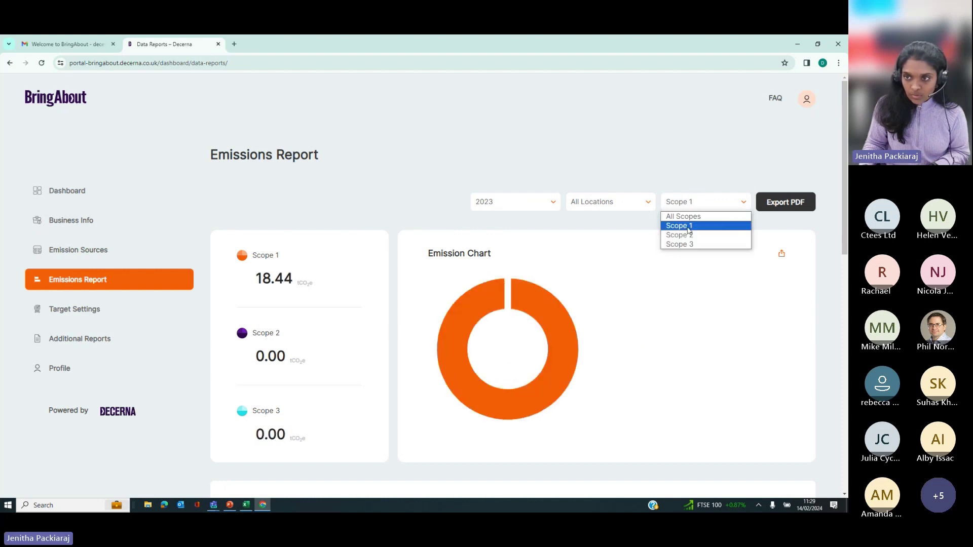
{"action": "left_click", "coordinate": [684, 216]}
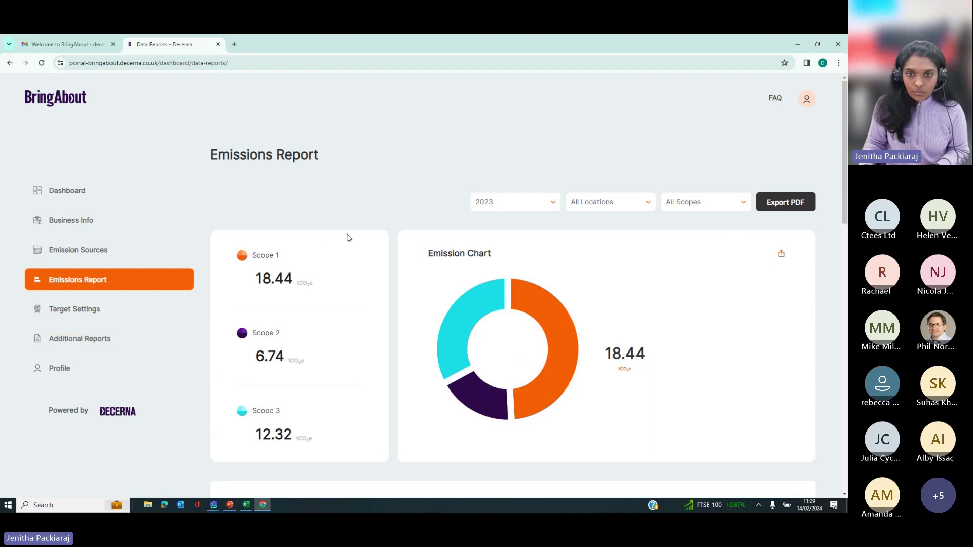
{"action": "left_click", "coordinate": [87, 319]}
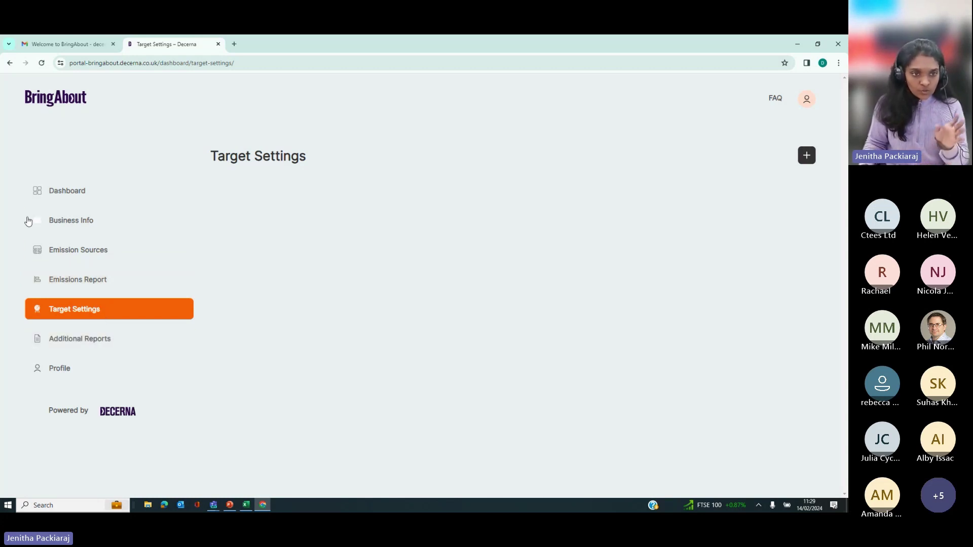
Step: Save a near-term 4.2% yearly target for Scope 1 & 2, base year 2023, target year 2030
{"action": "left_click", "coordinate": [79, 315]}
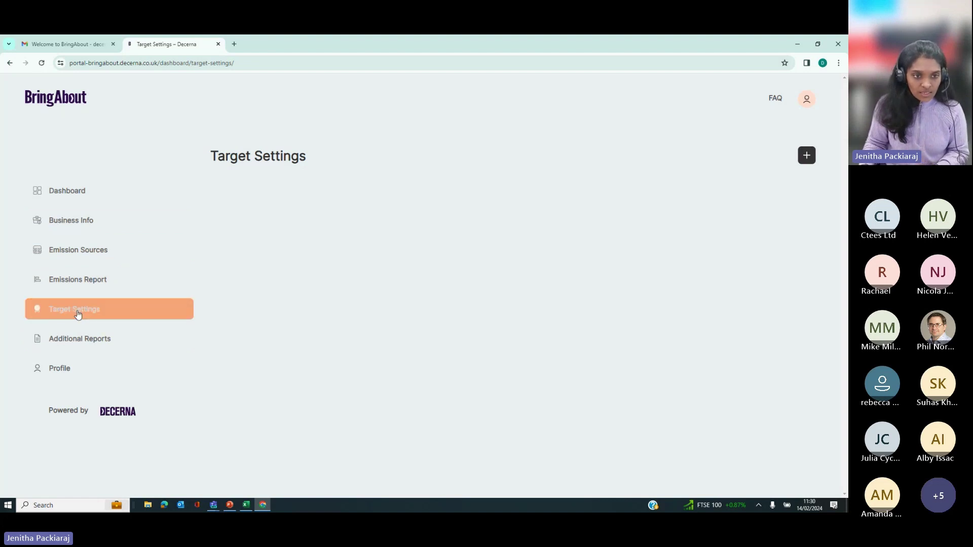
{"action": "left_click", "coordinate": [807, 157]}
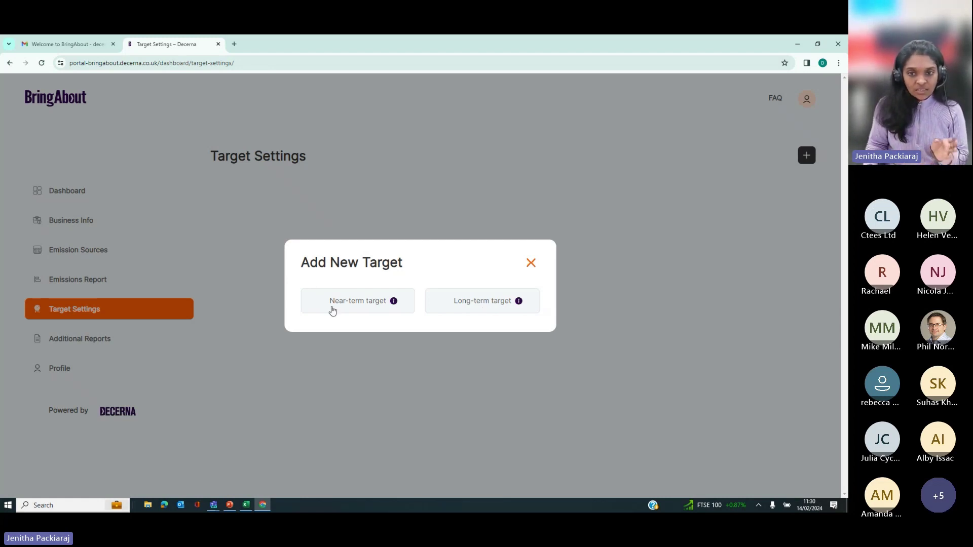
{"action": "left_click", "coordinate": [368, 306]}
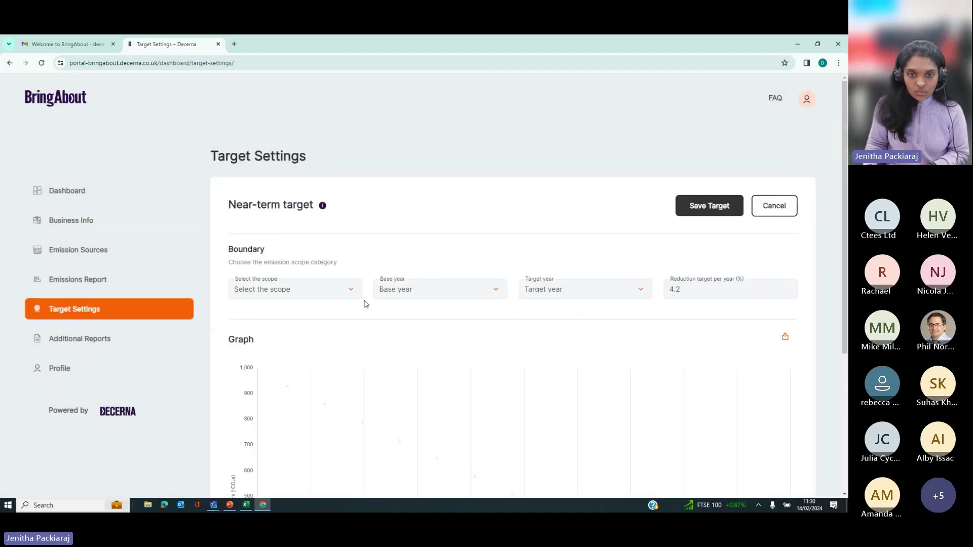
{"action": "left_click", "coordinate": [299, 290]}
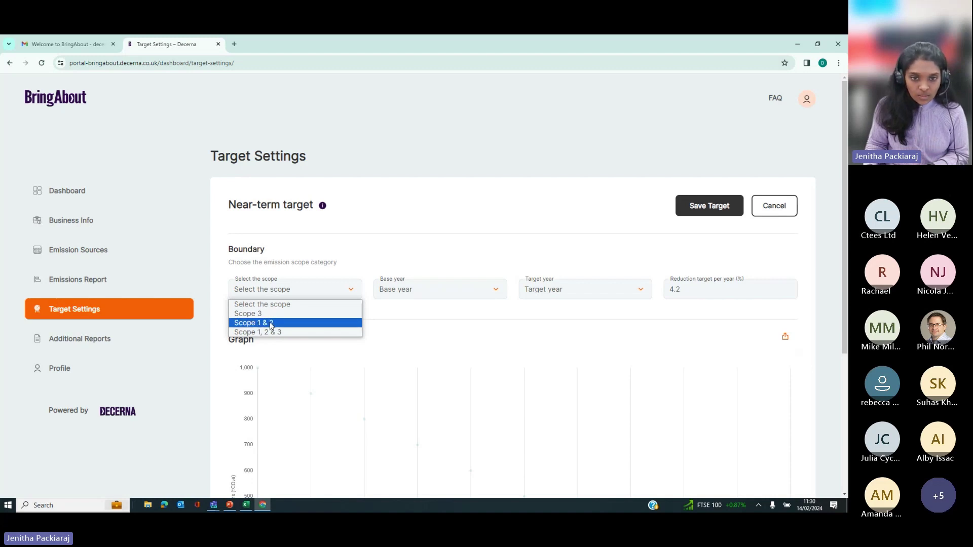
{"action": "left_click", "coordinate": [271, 326]}
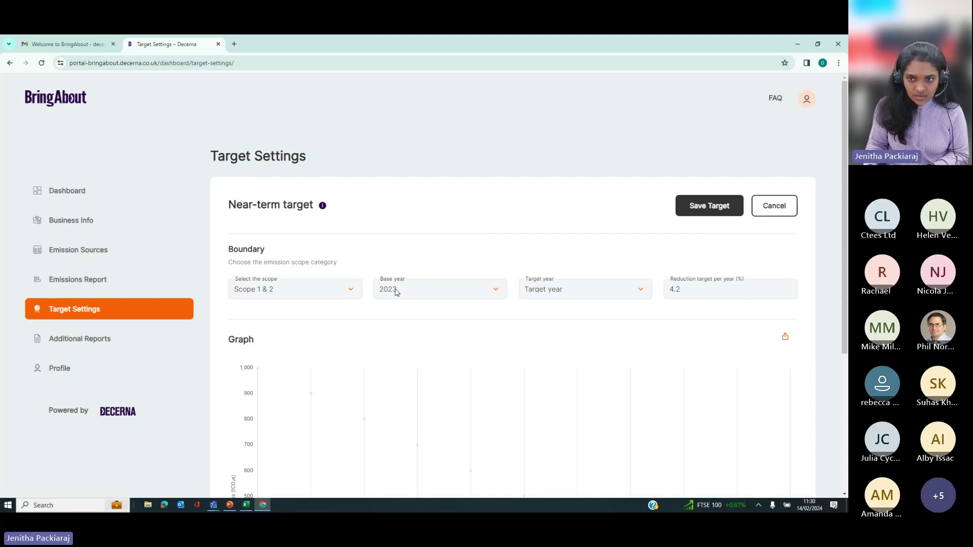
{"action": "left_click", "coordinate": [547, 293]}
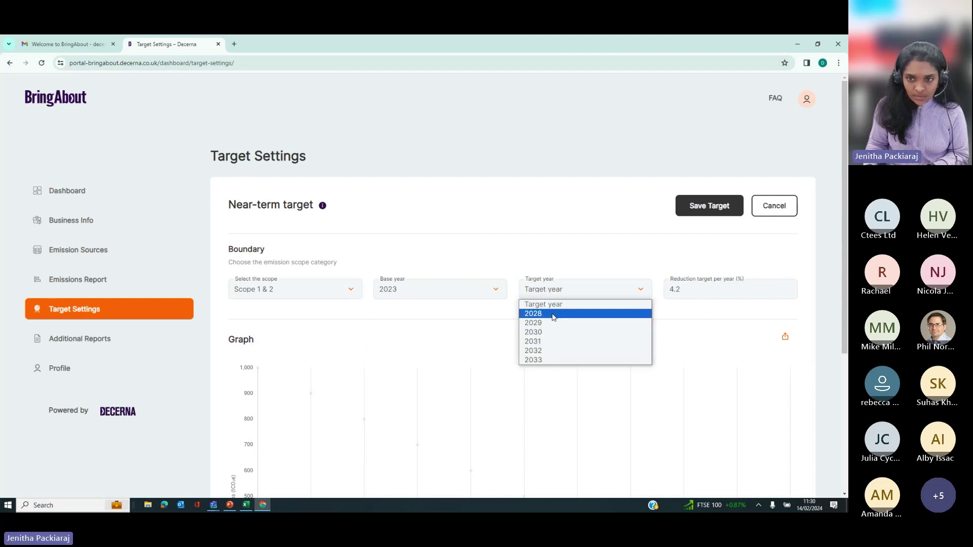
{"action": "left_click", "coordinate": [536, 333]}
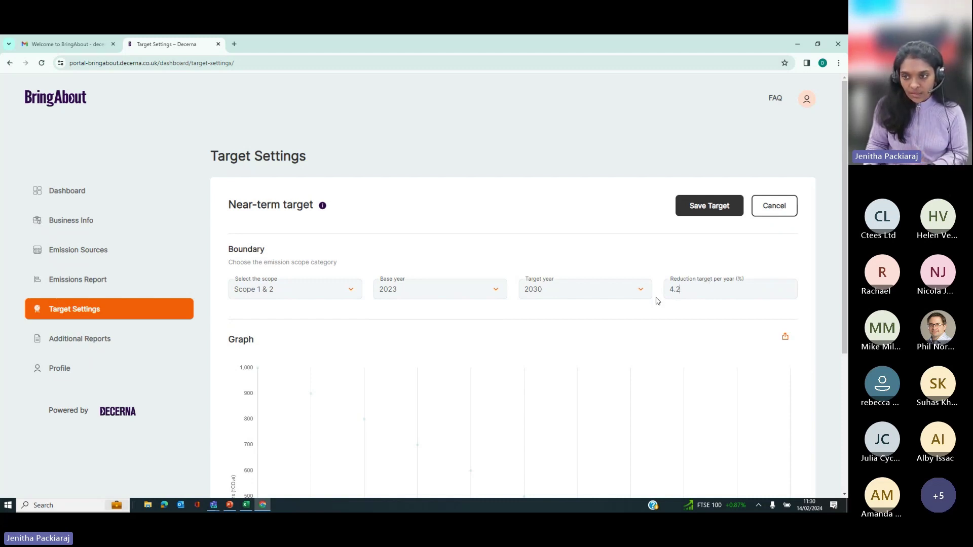
{"action": "scroll", "coordinate": [577, 324], "scroll_direction": "down", "scroll_amount": 4}
{"action": "scroll", "coordinate": [712, 218], "scroll_direction": "up", "scroll_amount": 4}
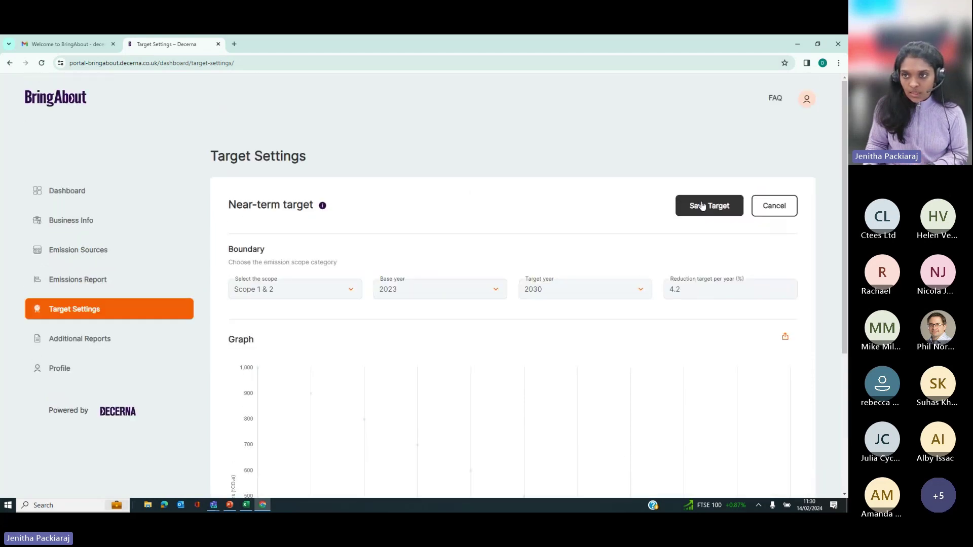
{"action": "left_click", "coordinate": [705, 206]}
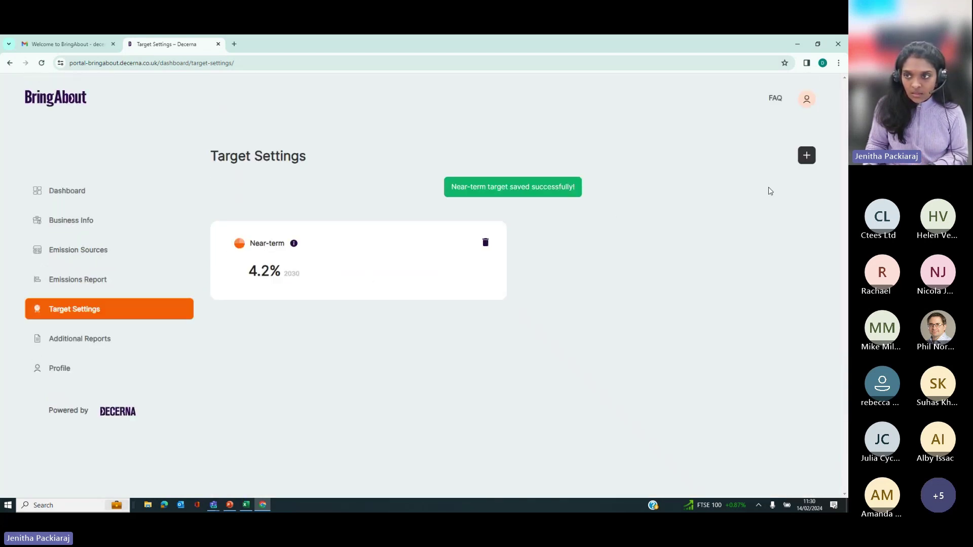
{"action": "left_click", "coordinate": [805, 156]}
Step: Save a second near-term 4.2% target for Scope 3, base year 2023, target year 2032
{"action": "left_click", "coordinate": [351, 300]}
{"action": "left_click", "coordinate": [282, 296]}
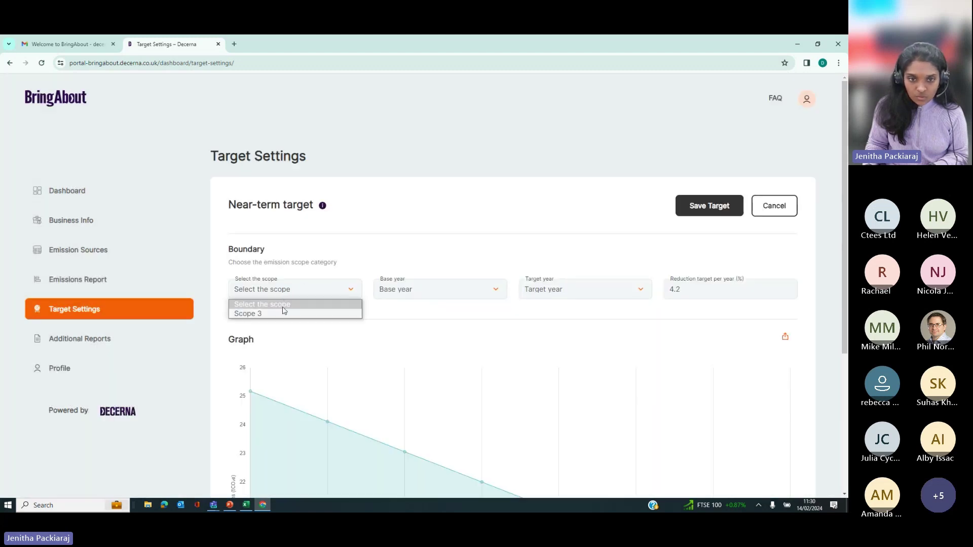
{"action": "left_click", "coordinate": [283, 313]}
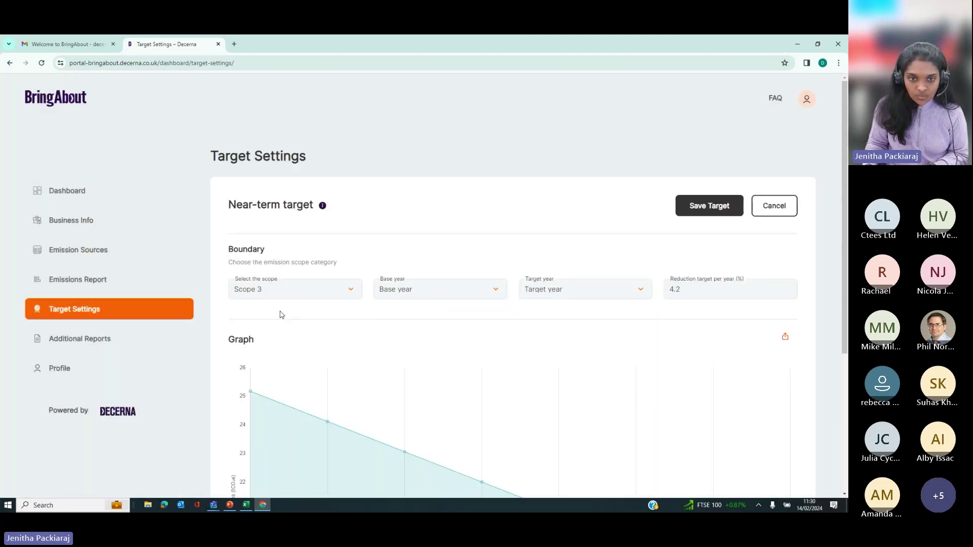
{"action": "left_click", "coordinate": [333, 289]}
{"action": "left_click", "coordinate": [411, 291]}
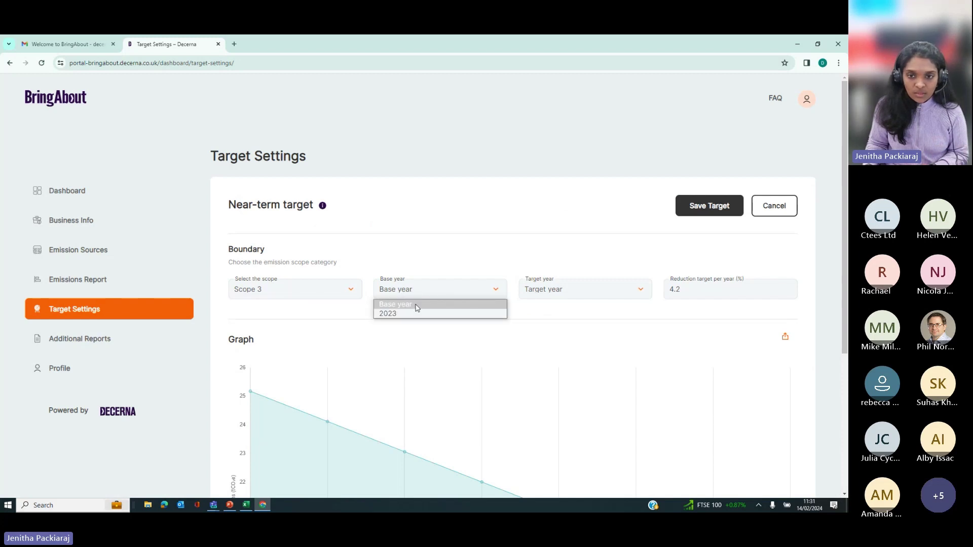
{"action": "left_click", "coordinate": [417, 314]}
{"action": "left_click", "coordinate": [553, 292]}
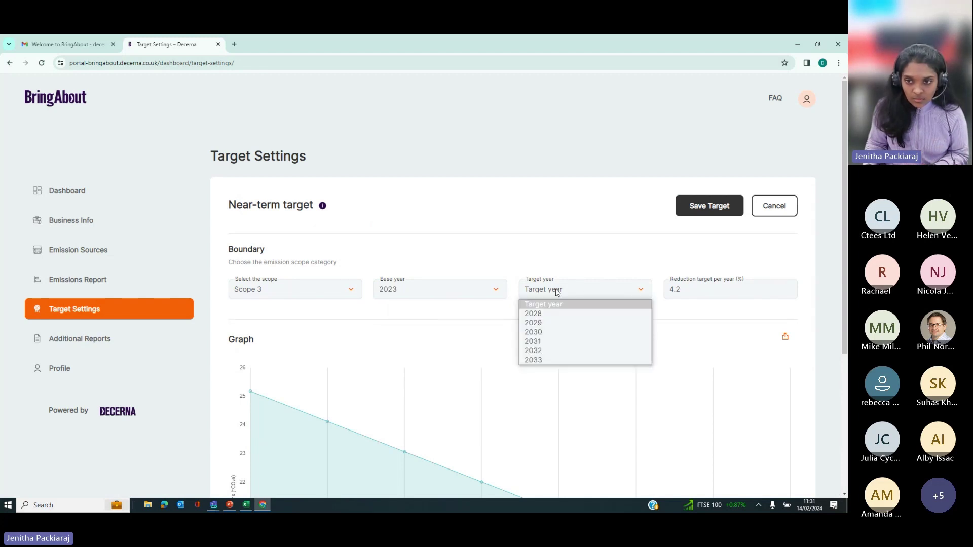
{"action": "left_click", "coordinate": [547, 350]}
{"action": "left_click", "coordinate": [710, 205]}
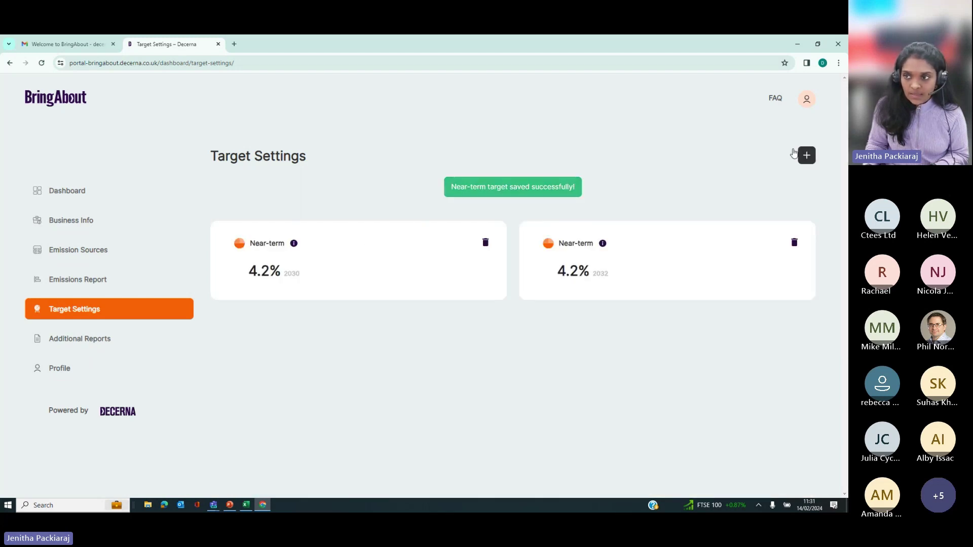
Step: Start adding a third target
{"action": "left_click", "coordinate": [806, 155]}
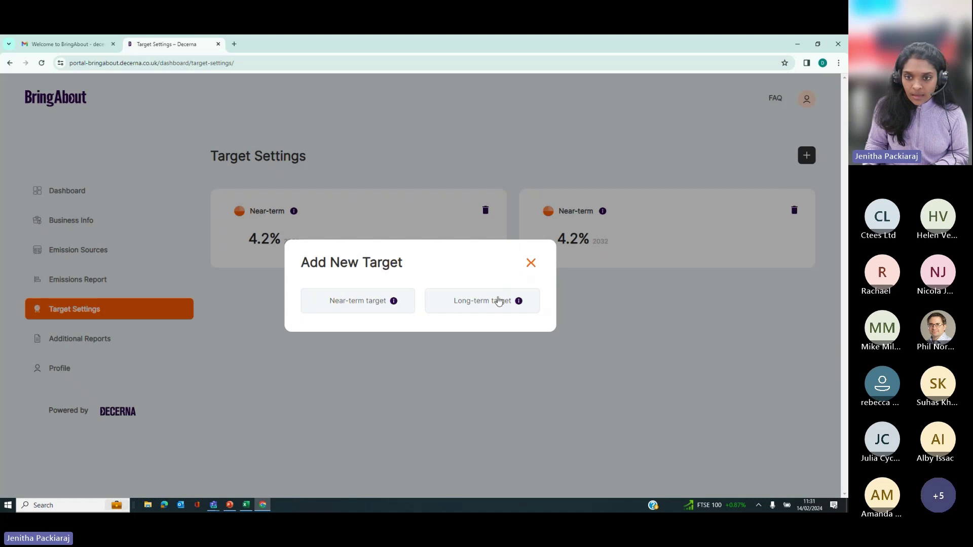
{"action": "mouse_move", "coordinate": [519, 306]}
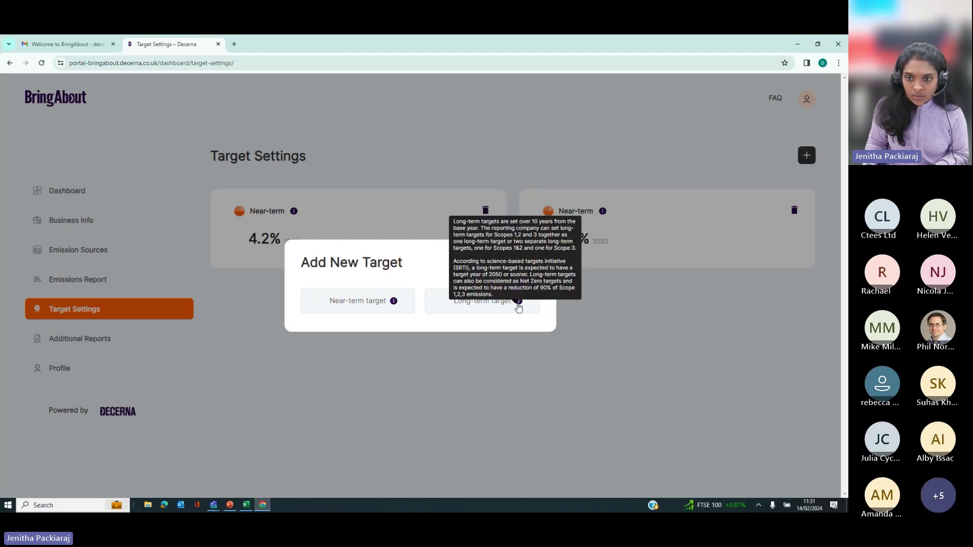
{"action": "mouse_move", "coordinate": [392, 303]}
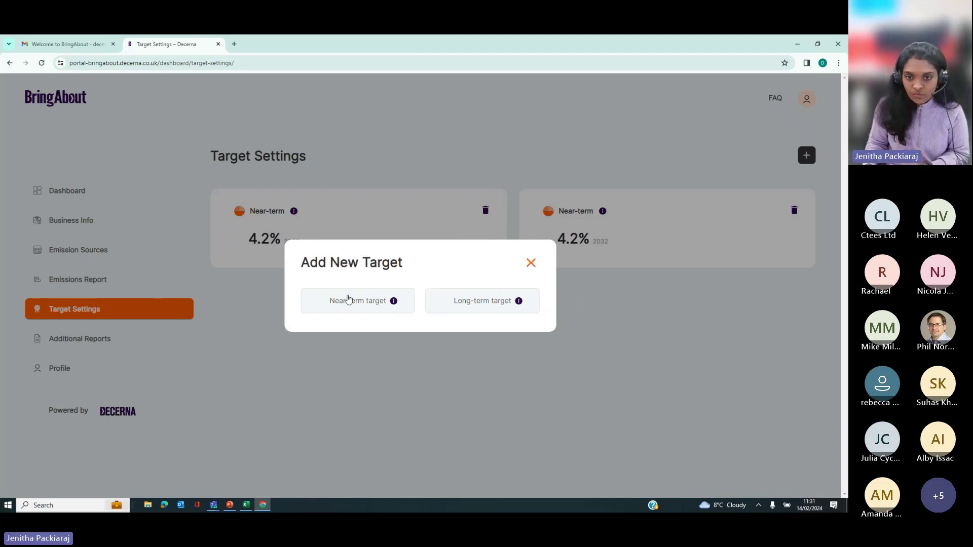
Step: Save a long-term 90% target for Scope 1, 2 & 3, base year 2023, target year 2035
{"action": "left_click", "coordinate": [475, 306]}
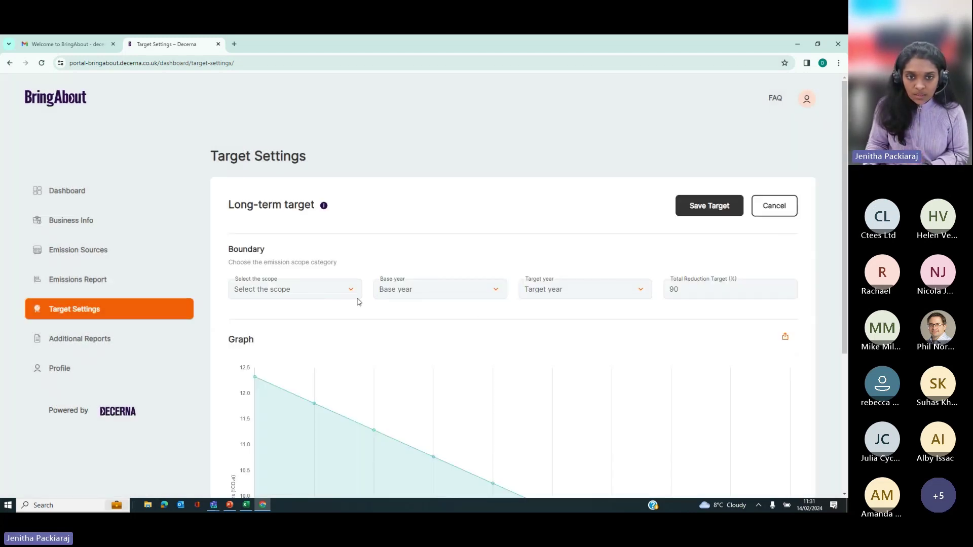
{"action": "left_click", "coordinate": [340, 295]}
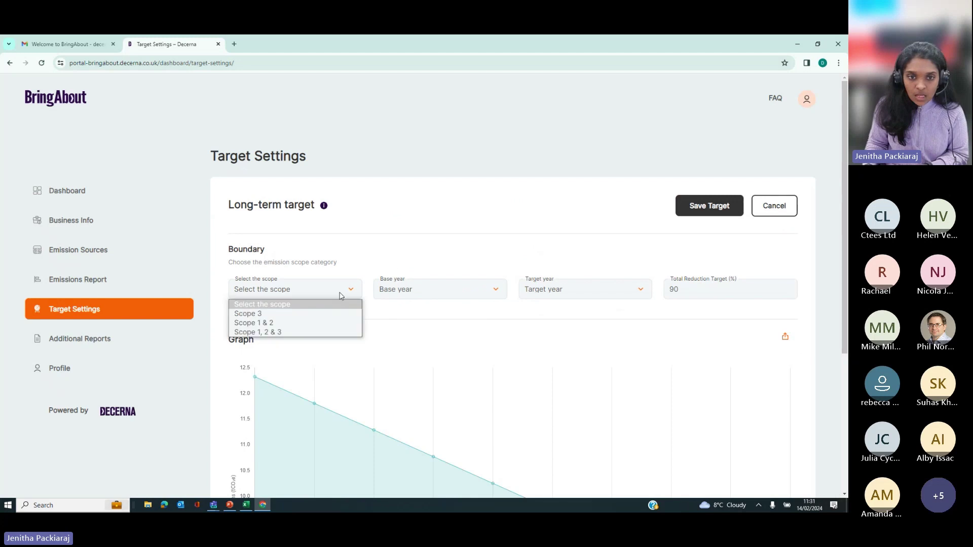
{"action": "left_click", "coordinate": [290, 333]}
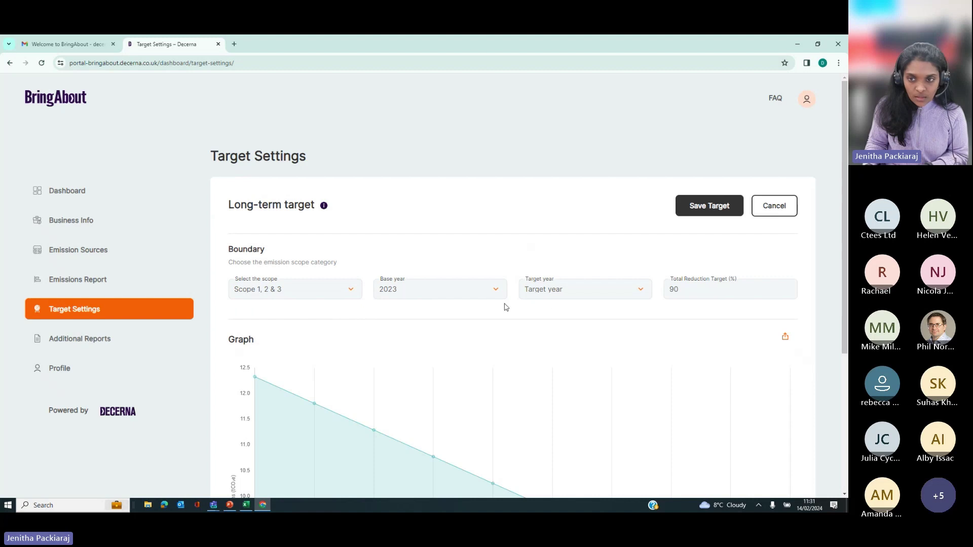
{"action": "left_click", "coordinate": [552, 294]}
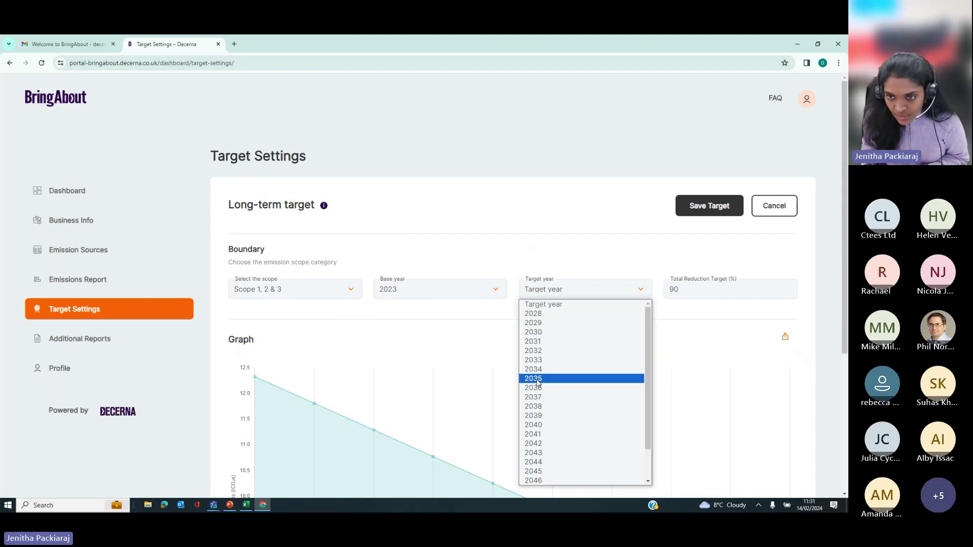
{"action": "left_click", "coordinate": [538, 379]}
{"action": "left_click", "coordinate": [557, 294]}
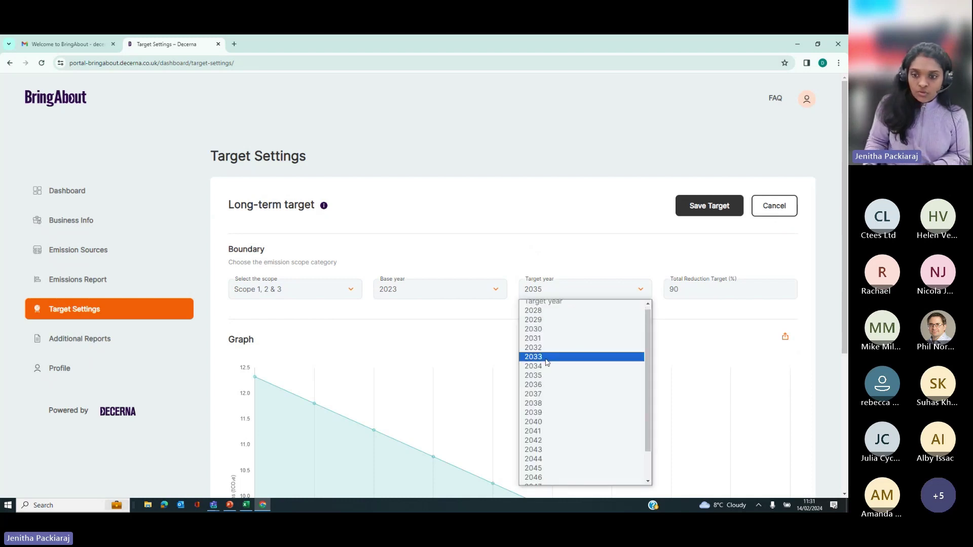
{"action": "scroll", "coordinate": [556, 457], "scroll_direction": "down", "scroll_amount": 1}
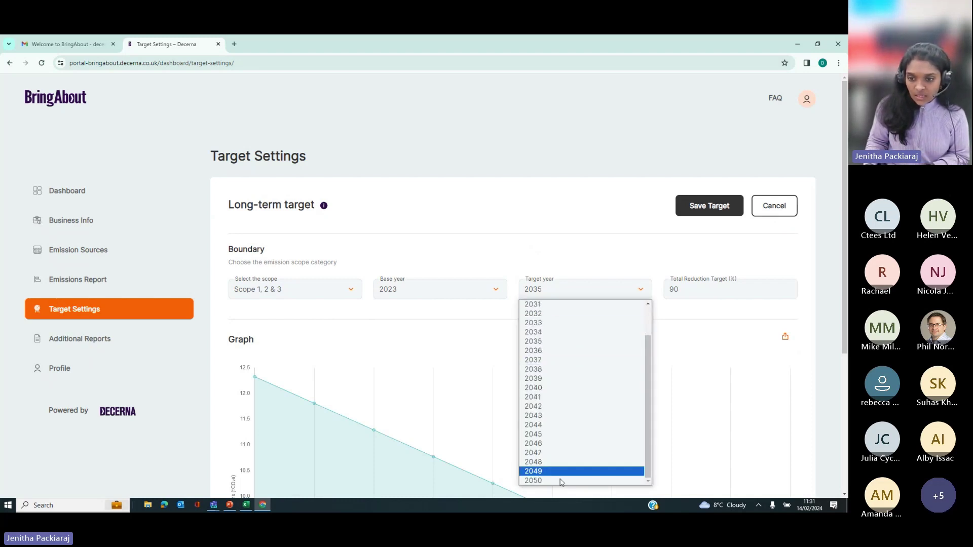
{"action": "left_click", "coordinate": [545, 340]}
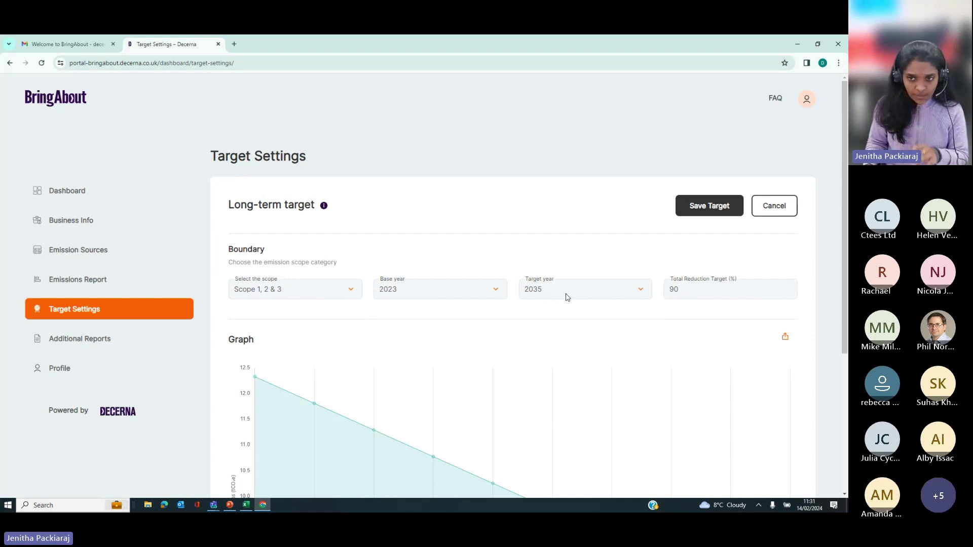
{"action": "left_click", "coordinate": [690, 213]}
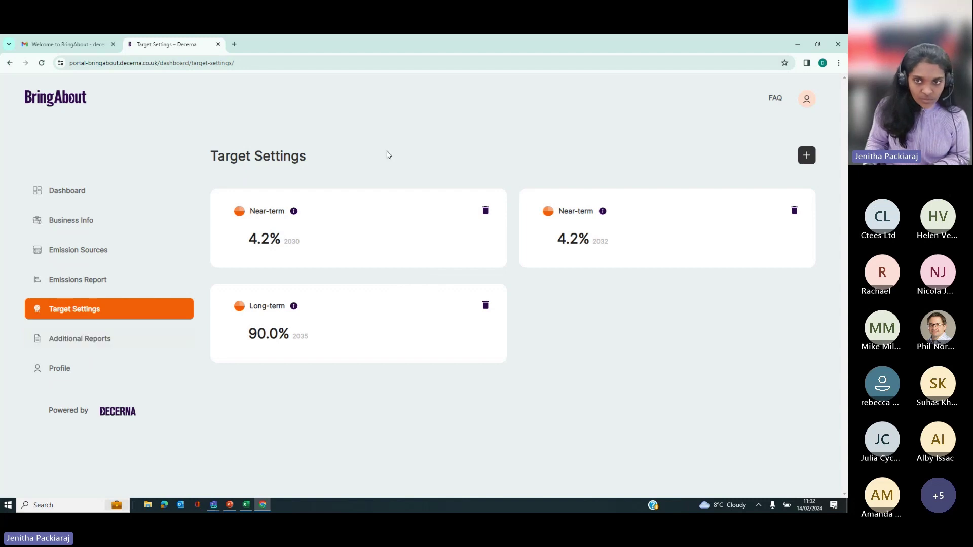
{"action": "left_click", "coordinate": [101, 339]}
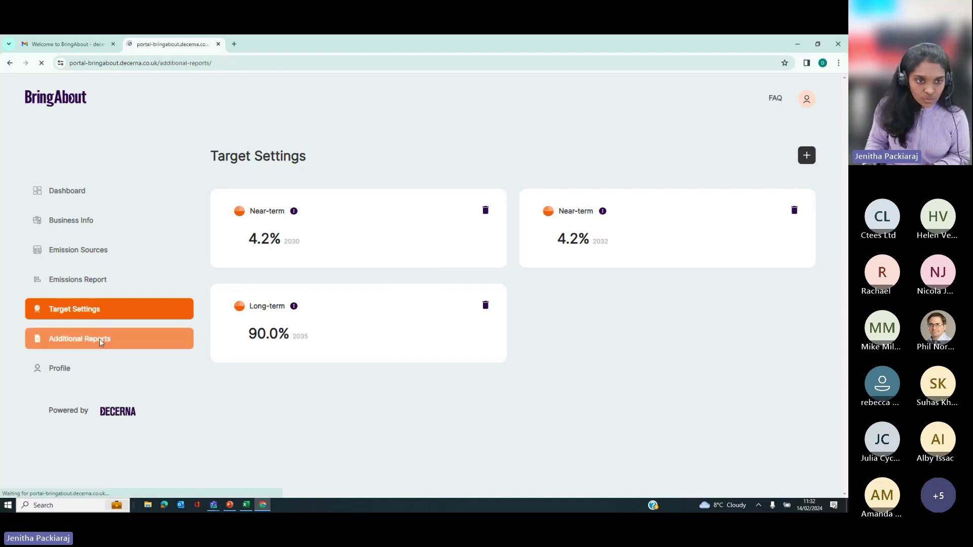
Step: Generate the Carbon Reduction Plan report for 2023 and scroll through it
{"action": "left_click", "coordinate": [520, 223]}
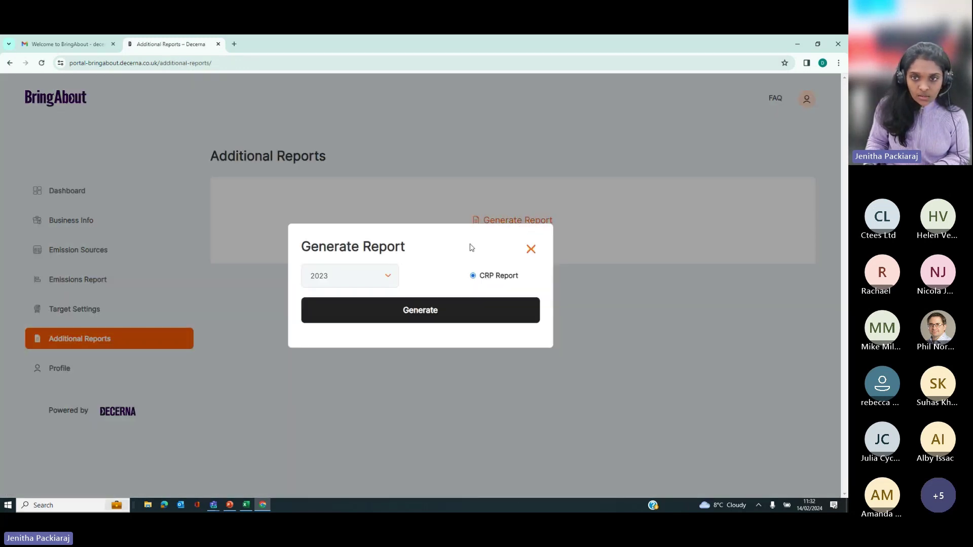
{"action": "left_click", "coordinate": [359, 280]}
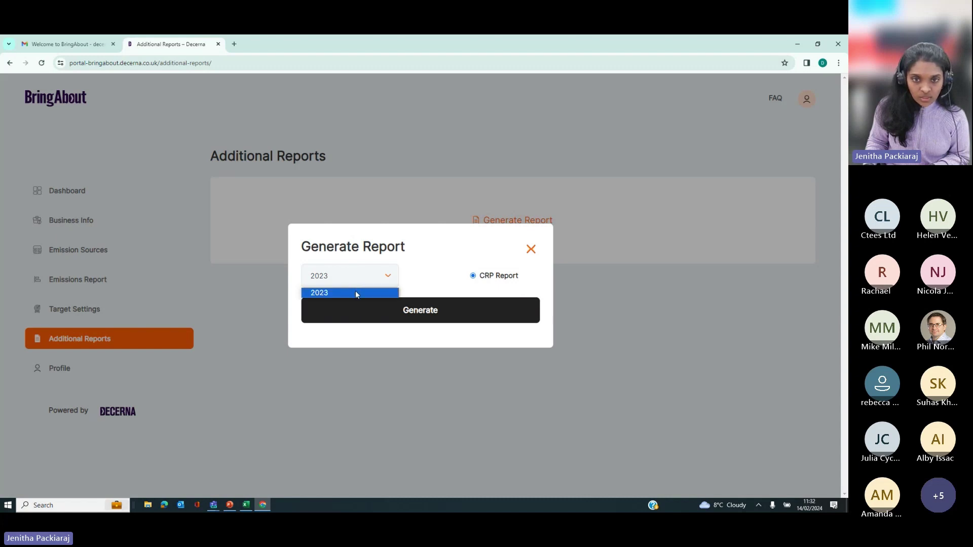
{"action": "left_click", "coordinate": [355, 292]}
{"action": "left_click", "coordinate": [438, 309]}
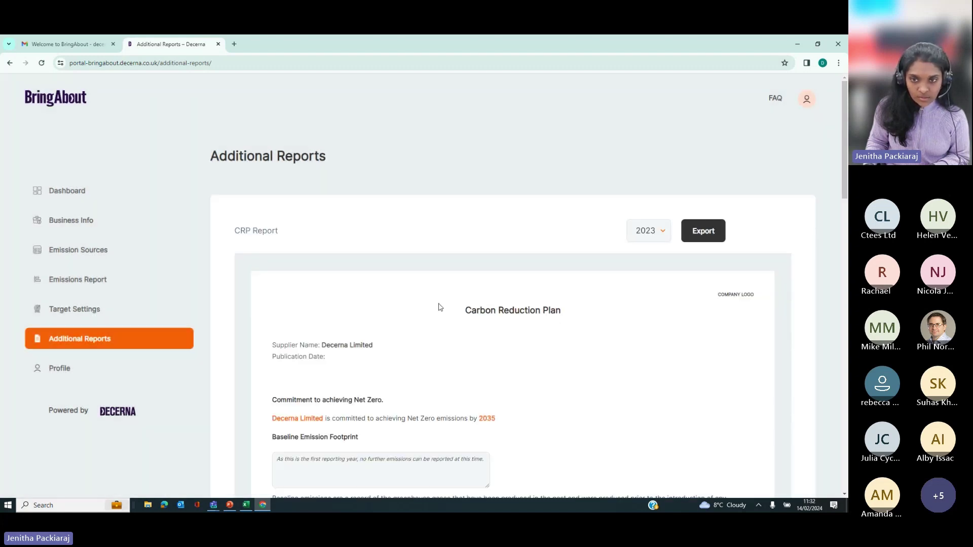
{"action": "scroll", "coordinate": [523, 253], "scroll_direction": "down", "scroll_amount": 3}
{"action": "scroll", "coordinate": [523, 254], "scroll_direction": "down", "scroll_amount": 5}
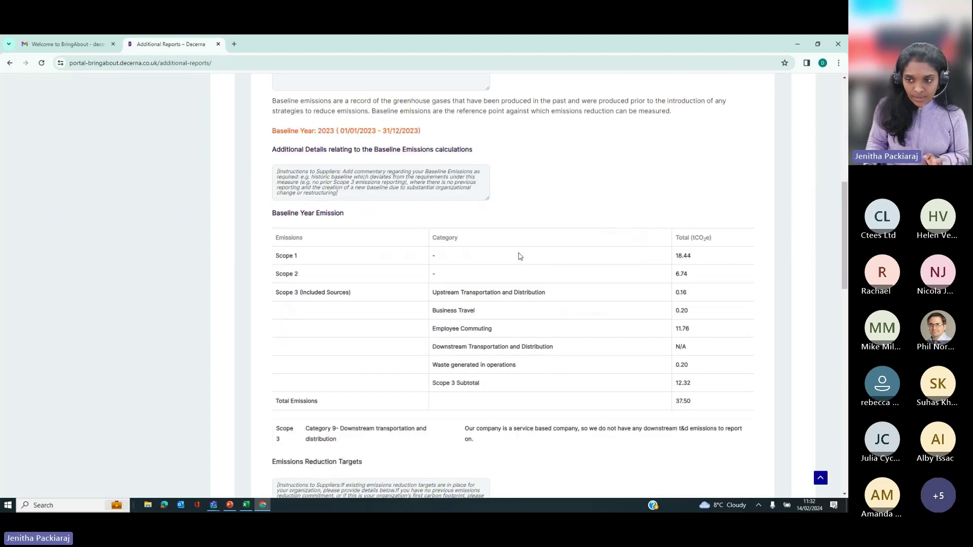
{"action": "scroll", "coordinate": [519, 253], "scroll_direction": "up", "scroll_amount": 6}
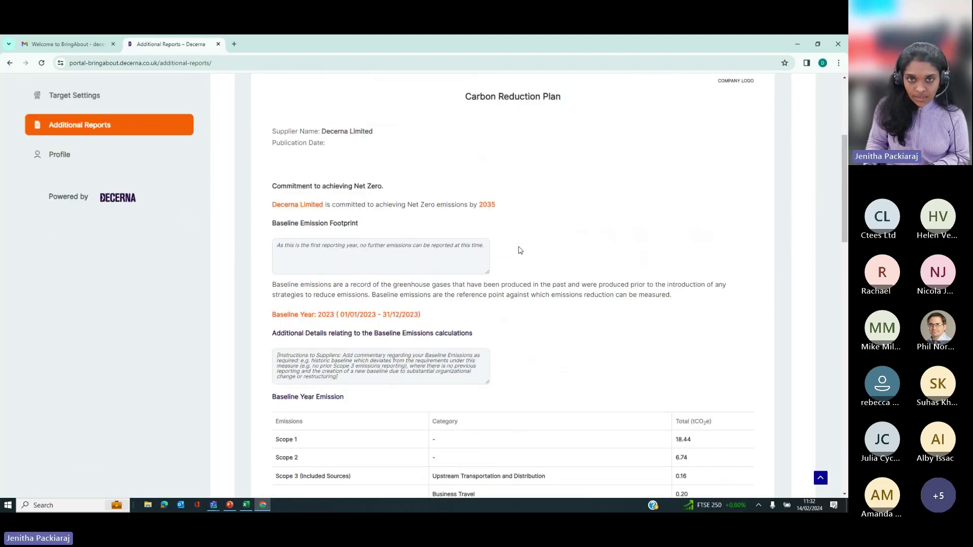
{"action": "scroll", "coordinate": [460, 294], "scroll_direction": "down", "scroll_amount": 3}
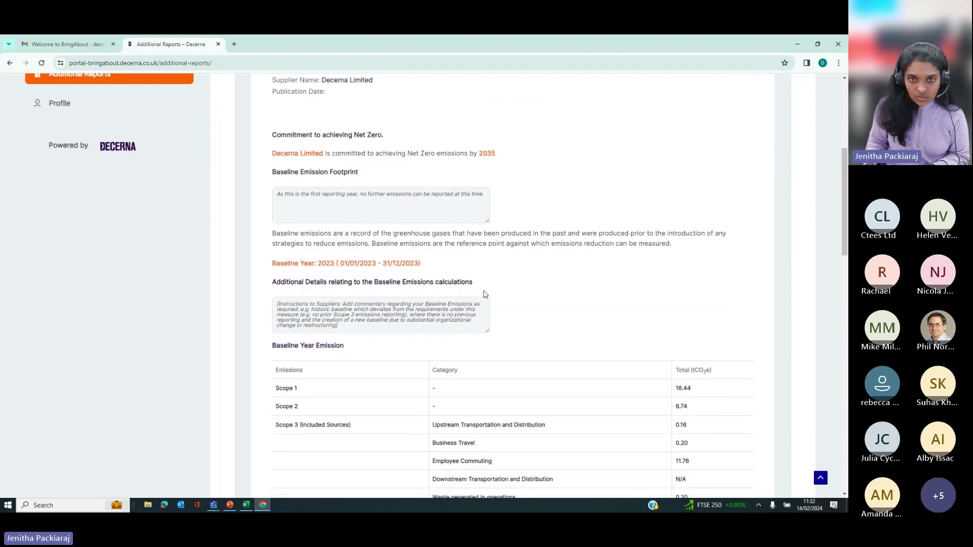
{"action": "scroll", "coordinate": [529, 296], "scroll_direction": "down", "scroll_amount": 2}
{"action": "scroll", "coordinate": [521, 291], "scroll_direction": "up", "scroll_amount": 4}
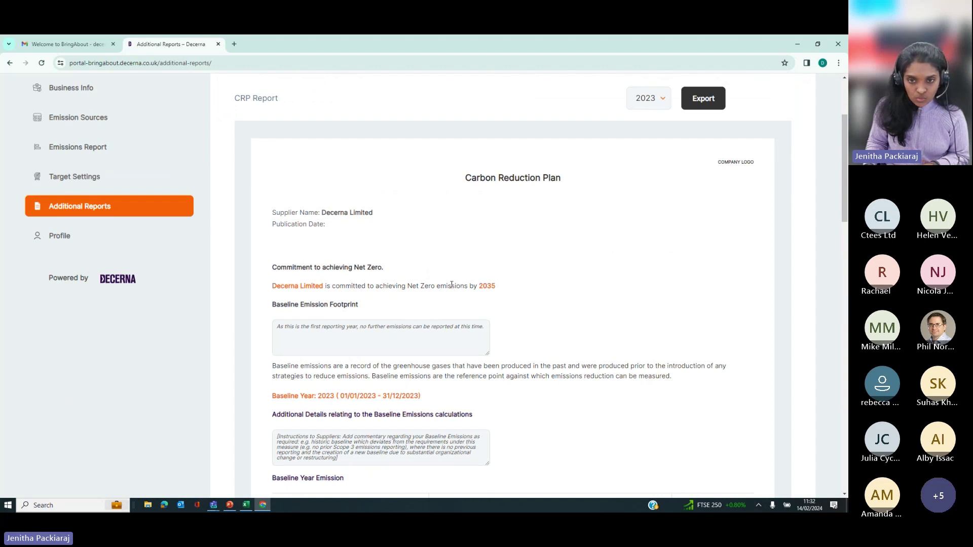
{"action": "scroll", "coordinate": [503, 334], "scroll_direction": "down", "scroll_amount": 2}
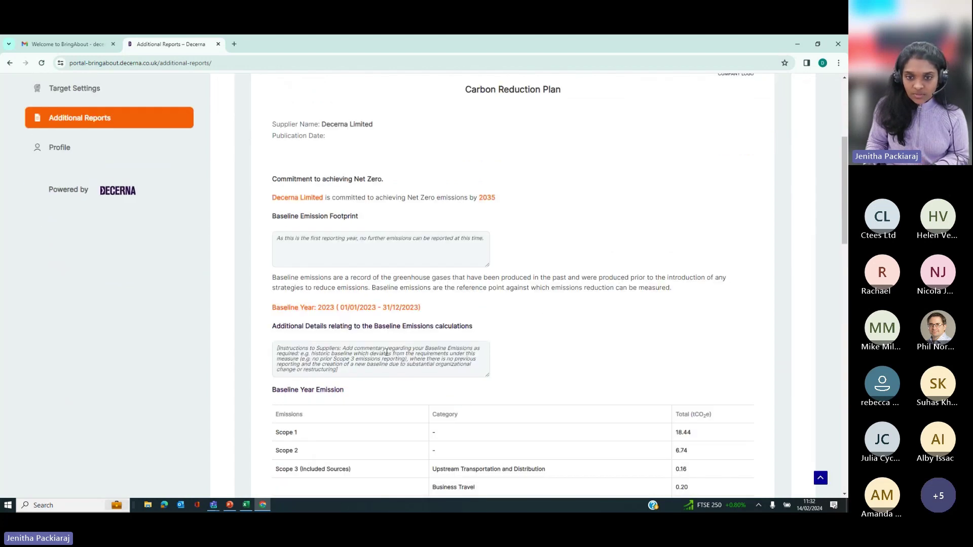
{"action": "scroll", "coordinate": [385, 356], "scroll_direction": "down", "scroll_amount": 2}
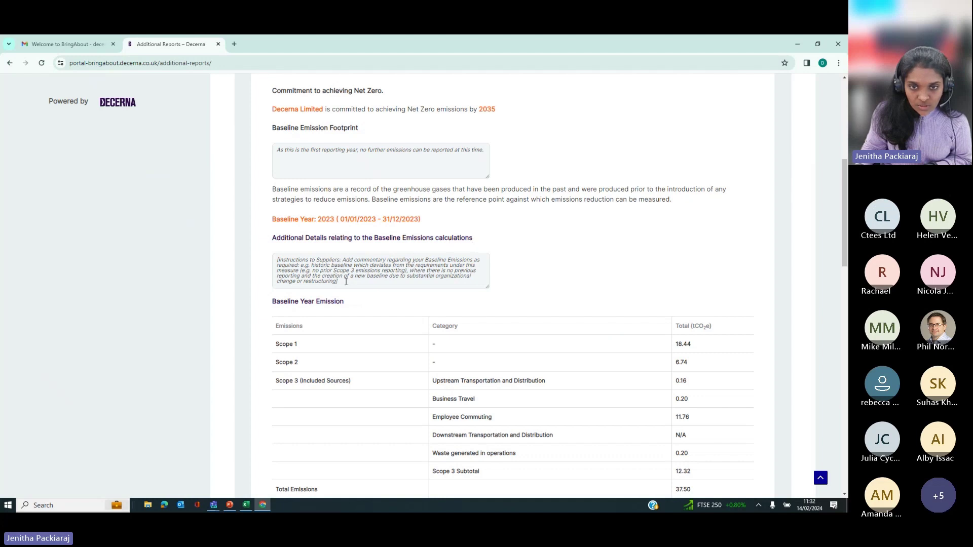
Step: Replace the baseline emissions details instructions with 'NA'
{"action": "left_click_drag", "start_coordinate": [346, 282], "coordinate": [270, 259]}
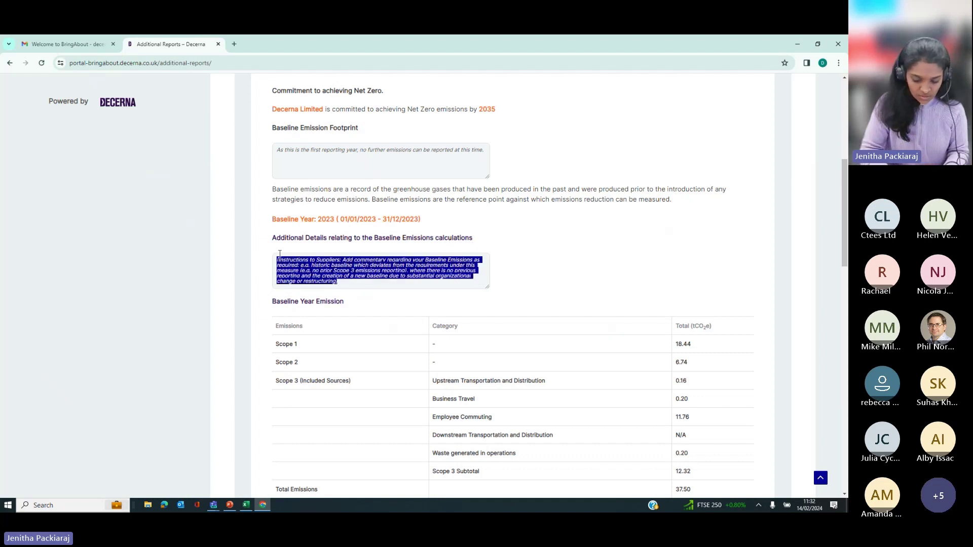
{"action": "type", "text": "NA"}
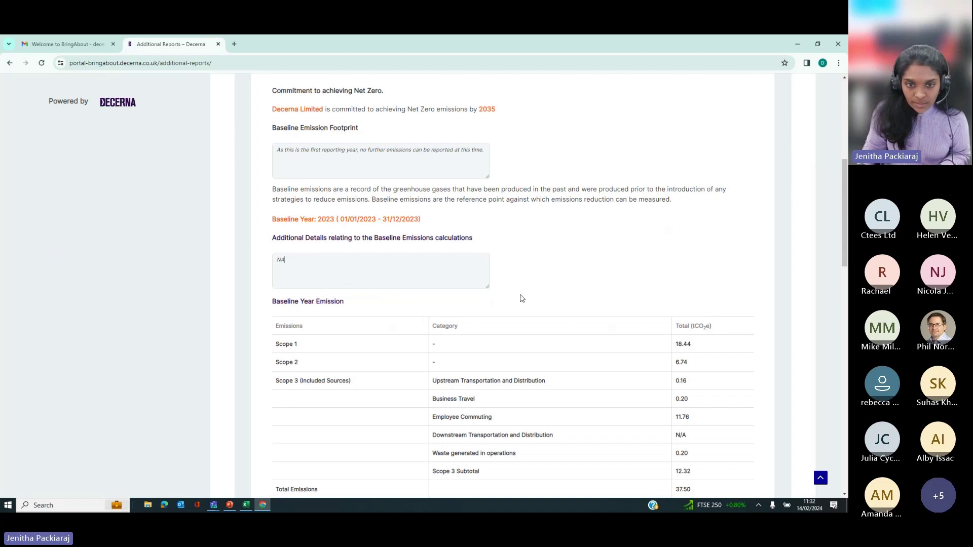
{"action": "scroll", "coordinate": [520, 293], "scroll_direction": "down", "scroll_amount": 3}
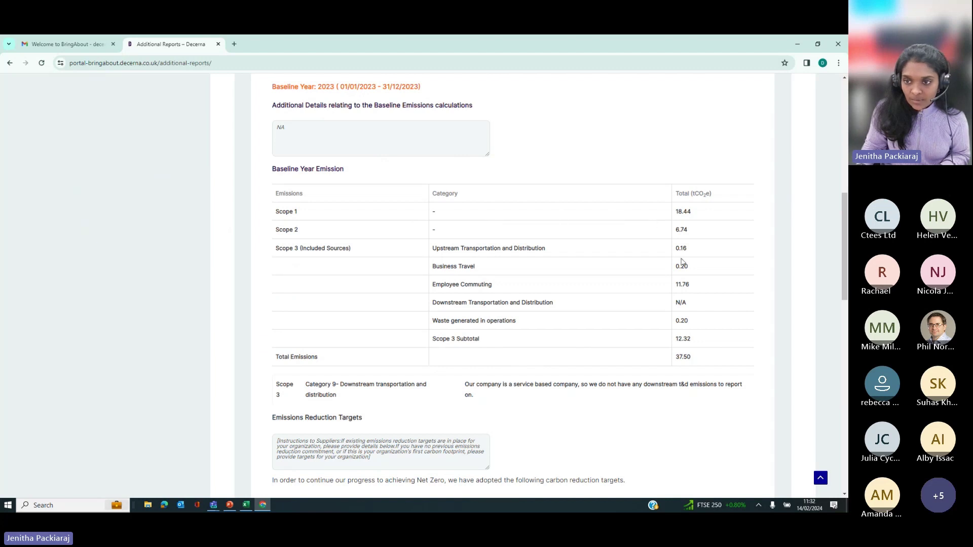
{"action": "scroll", "coordinate": [466, 407], "scroll_direction": "down", "scroll_amount": 1}
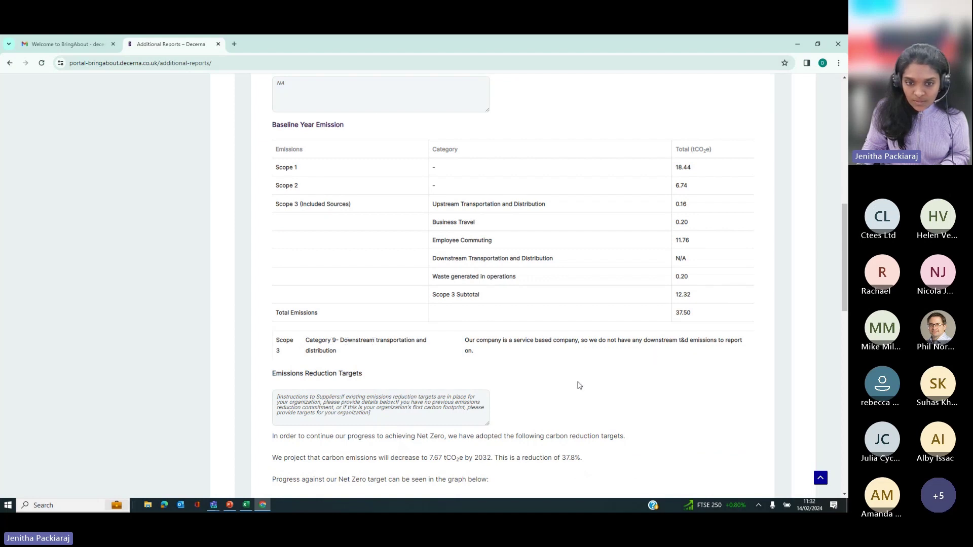
{"action": "scroll", "coordinate": [507, 370], "scroll_direction": "down", "scroll_amount": 1}
{"action": "scroll", "coordinate": [453, 349], "scroll_direction": "down", "scroll_amount": 1}
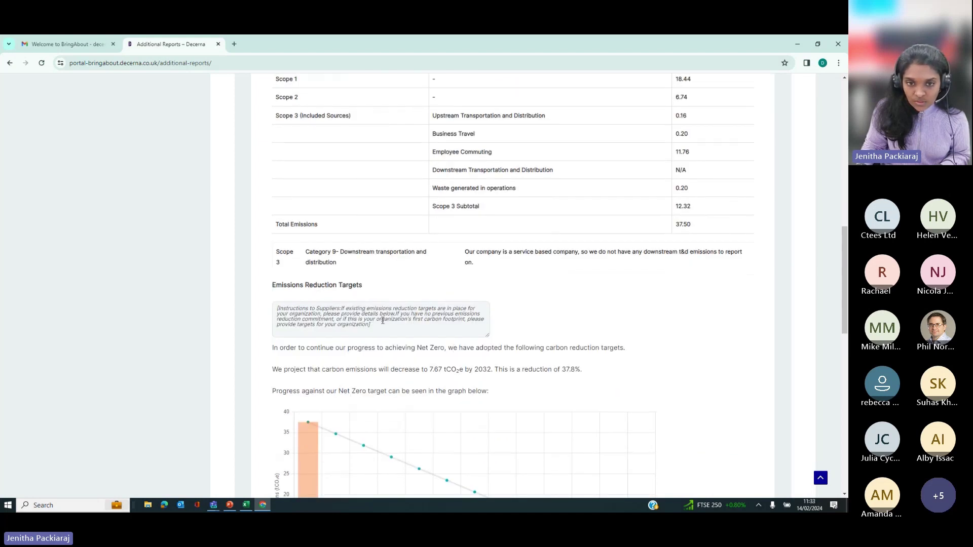
{"action": "scroll", "coordinate": [376, 332], "scroll_direction": "down", "scroll_amount": 3}
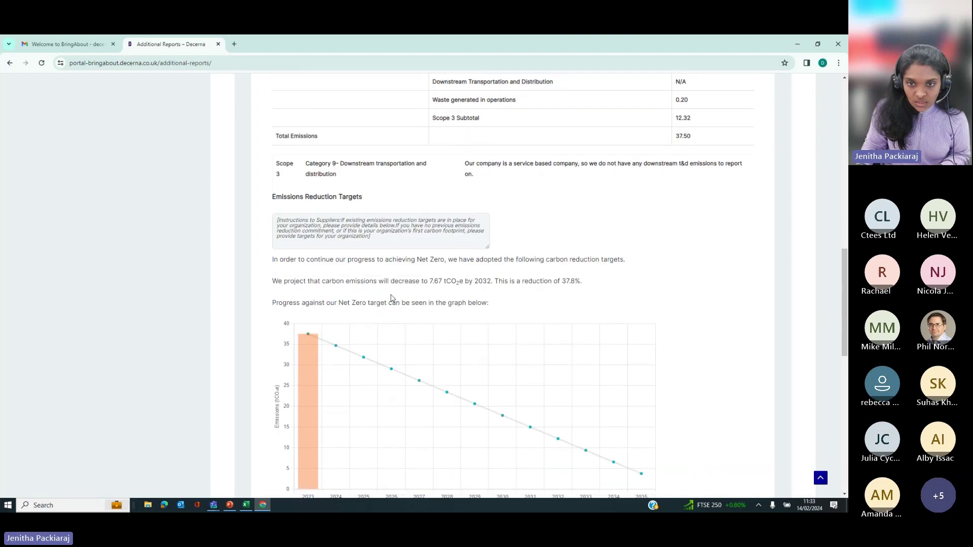
Step: Replace the emissions reduction targets instructions with 'N/A'
{"action": "left_click_drag", "start_coordinate": [383, 197], "coordinate": [279, 175]}
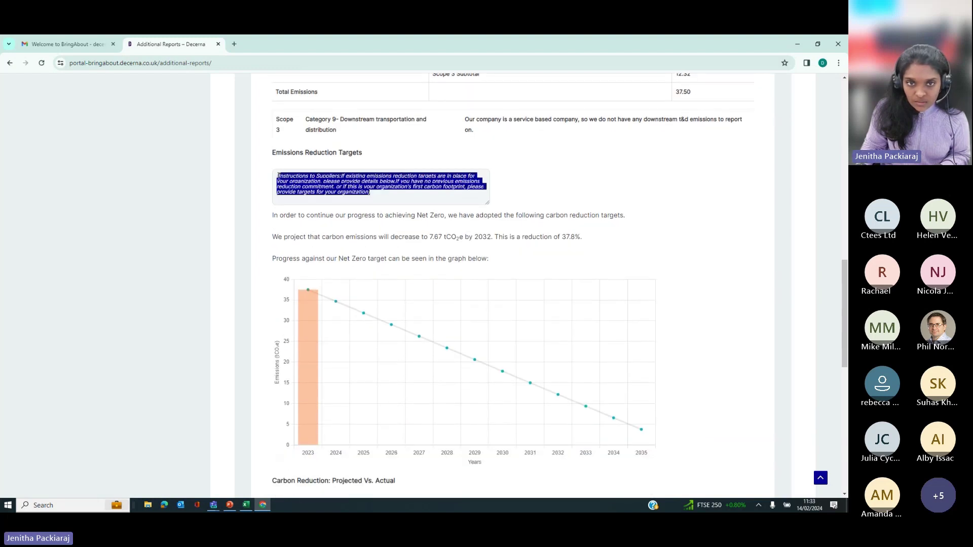
{"action": "type", "text": "N/A"}
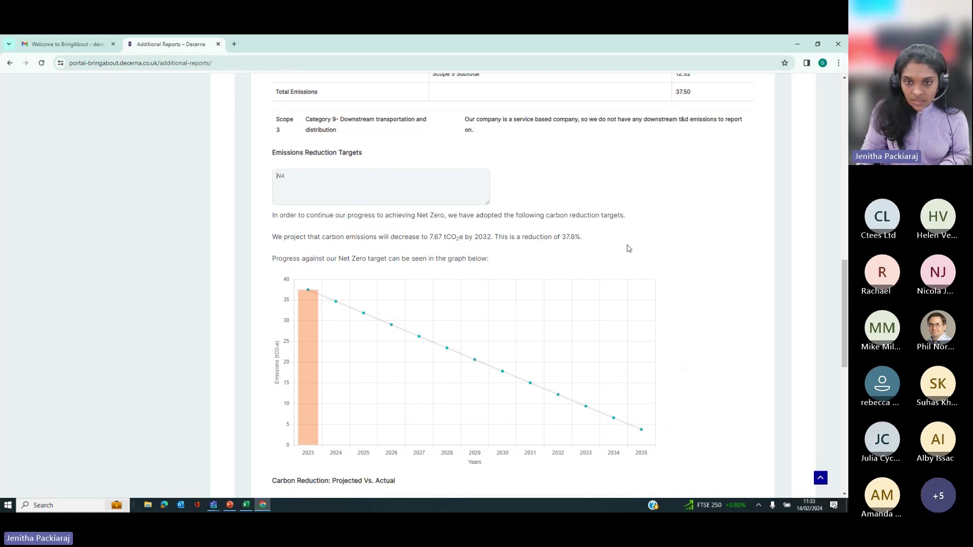
{"action": "mouse_move", "coordinate": [308, 301]}
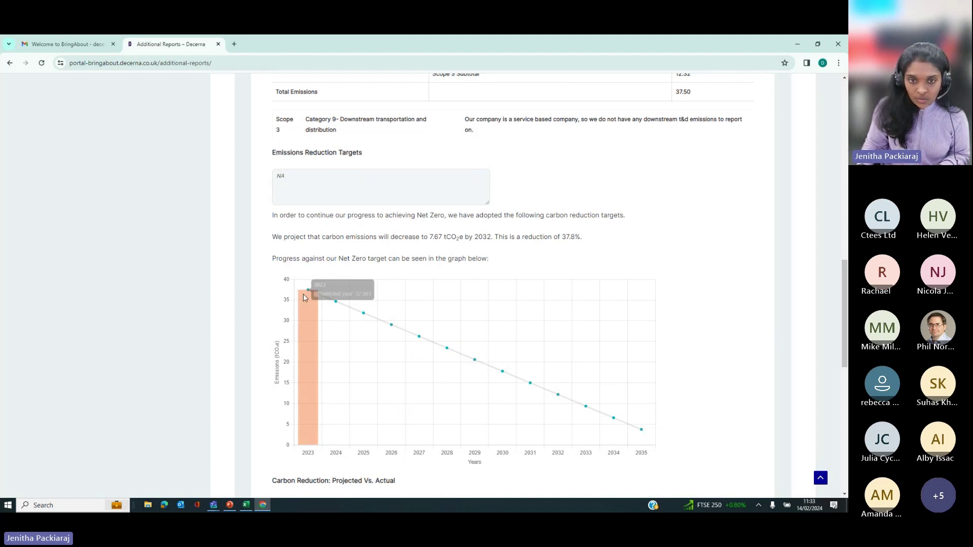
{"action": "scroll", "coordinate": [329, 372], "scroll_direction": "down", "scroll_amount": 5}
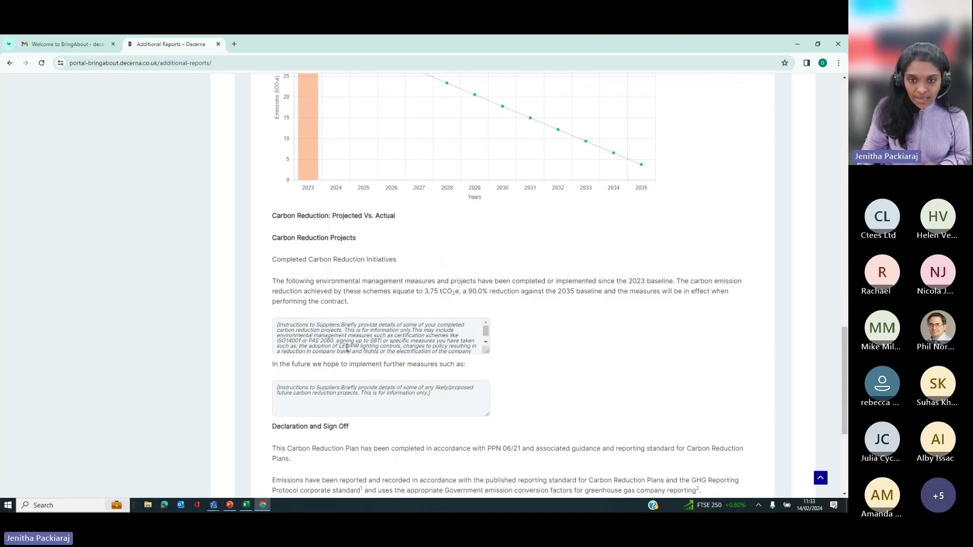
Step: Replace the completed initiatives instructions with a plan to install LED lighting by March 2024 in Decerna House
{"action": "left_click", "coordinate": [342, 345]}
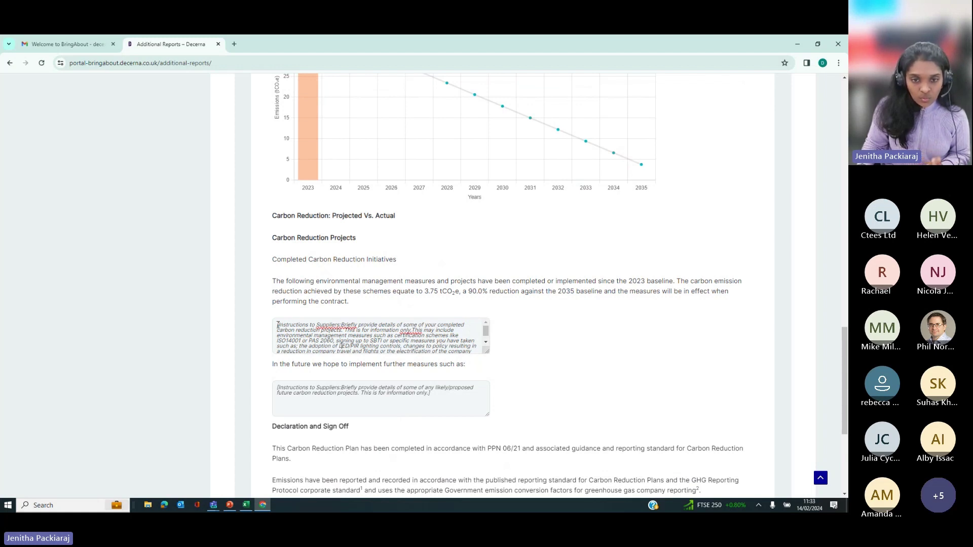
{"action": "left_click_drag", "start_coordinate": [278, 325], "coordinate": [414, 362]}
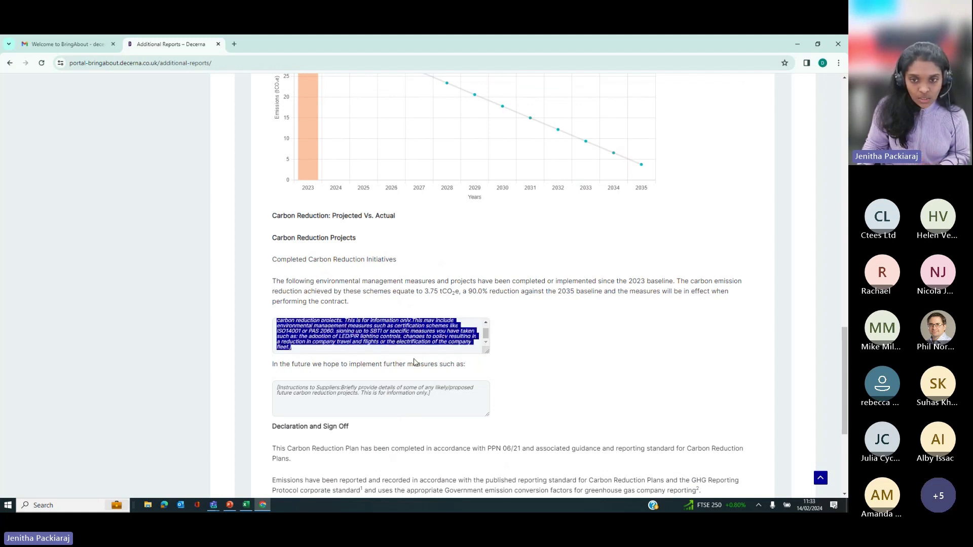
{"action": "key", "text": "BackSpace"}
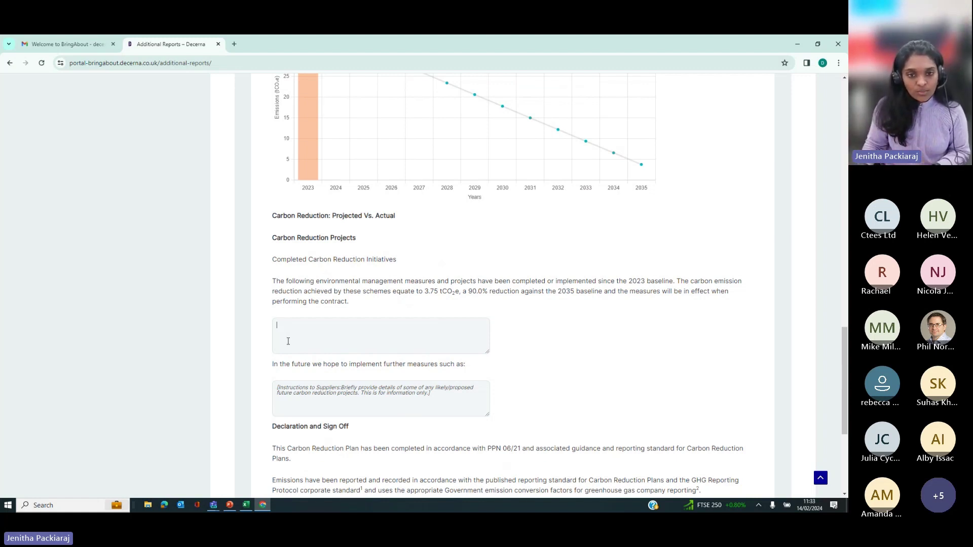
{"action": "left_click", "coordinate": [303, 343]}
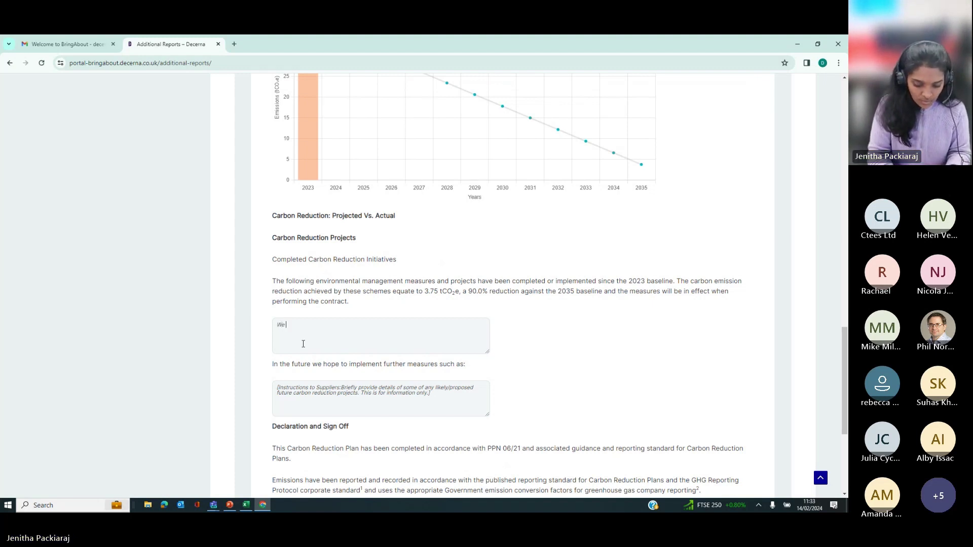
{"action": "type", "text": "We plan c"}
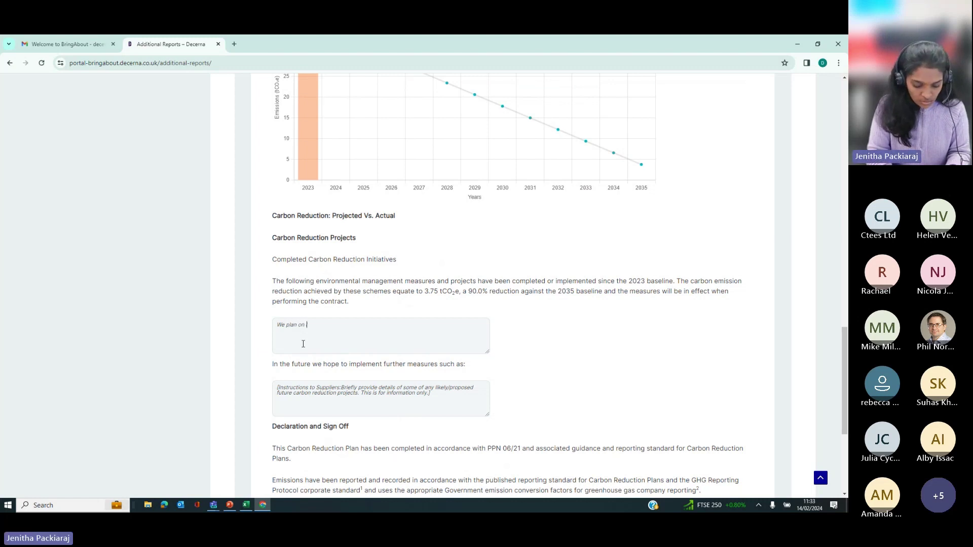
{"action": "type", "text": "n installing"}
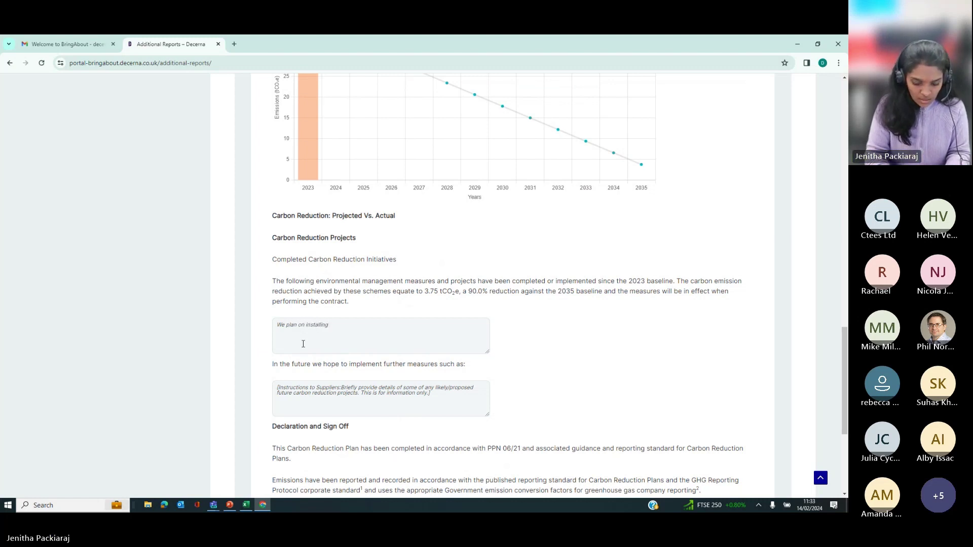
{"action": "type", "text": " LED lighting by"}
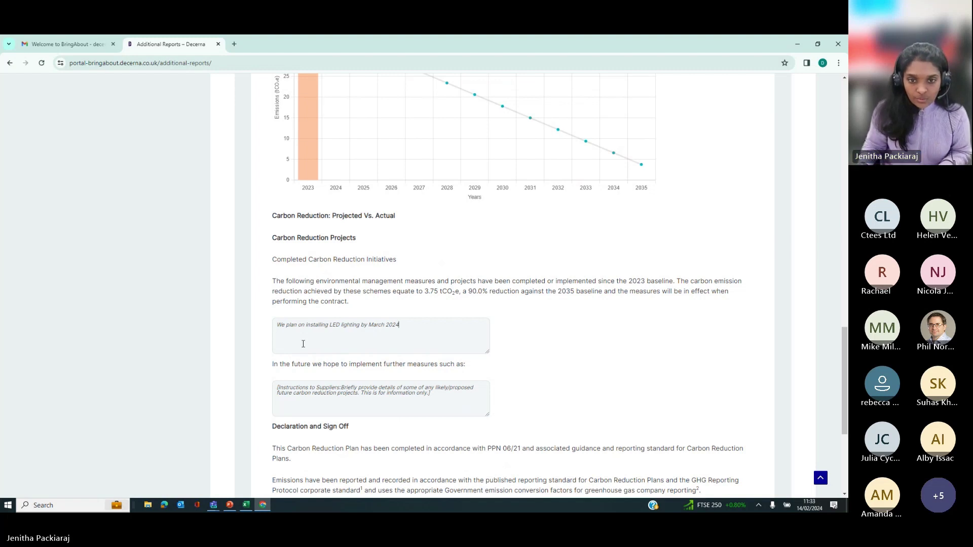
{"action": "type", "text": "March 2024 "}
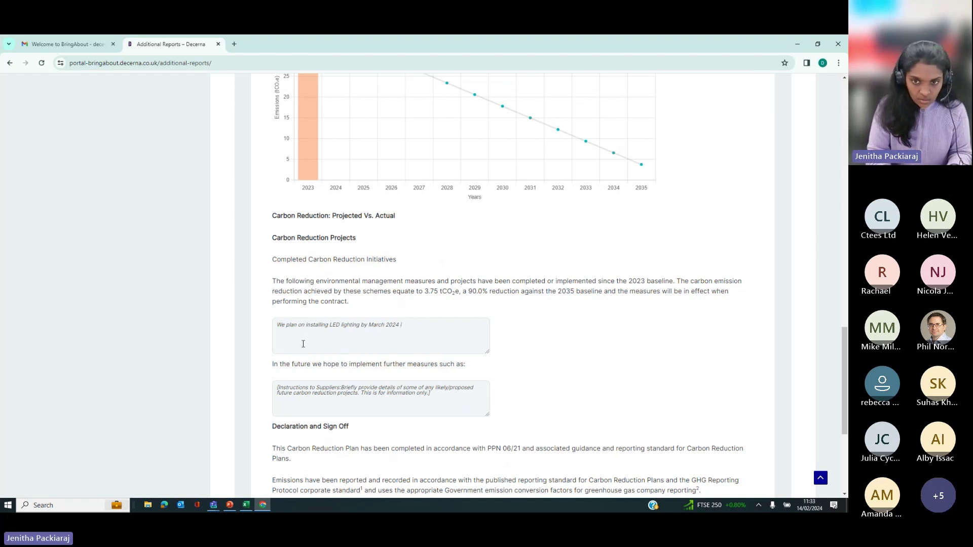
{"action": "type", "text": "in DEcem"}
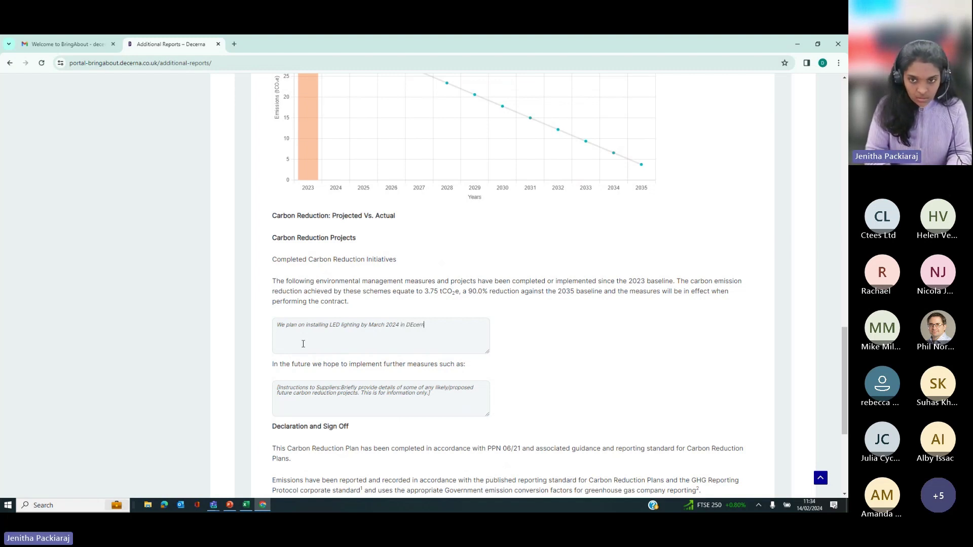
{"action": "key", "text": "BackSpace"}
{"action": "key", "text": "BackSpace"}
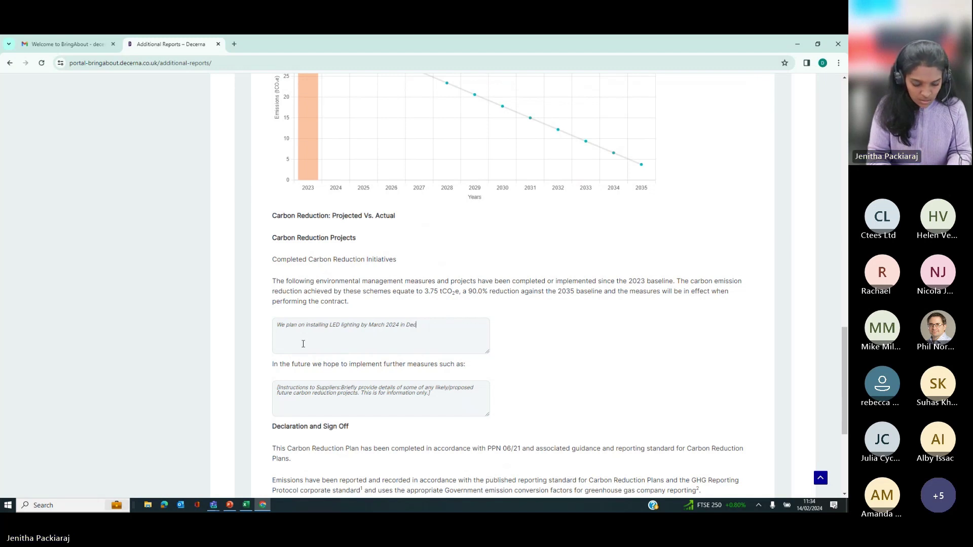
{"action": "type", "text": "ecerna HQ"}
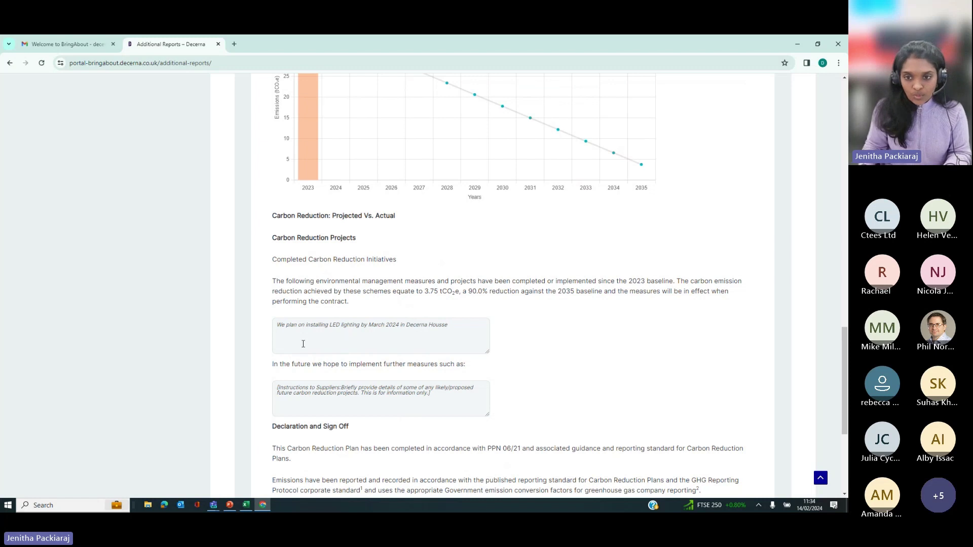
{"action": "key", "text": "BackSpace"}
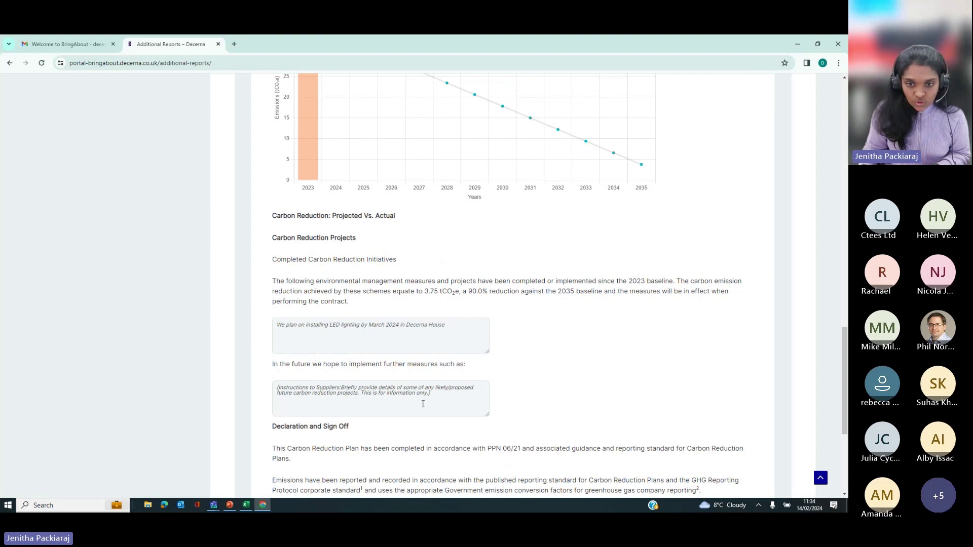
Step: Replace the future measures instructions with 'WE plan to install solar panels by end of 2026.'
{"action": "left_click_drag", "start_coordinate": [439, 401], "coordinate": [276, 383]}
{"action": "key", "text": "BackSpace"}
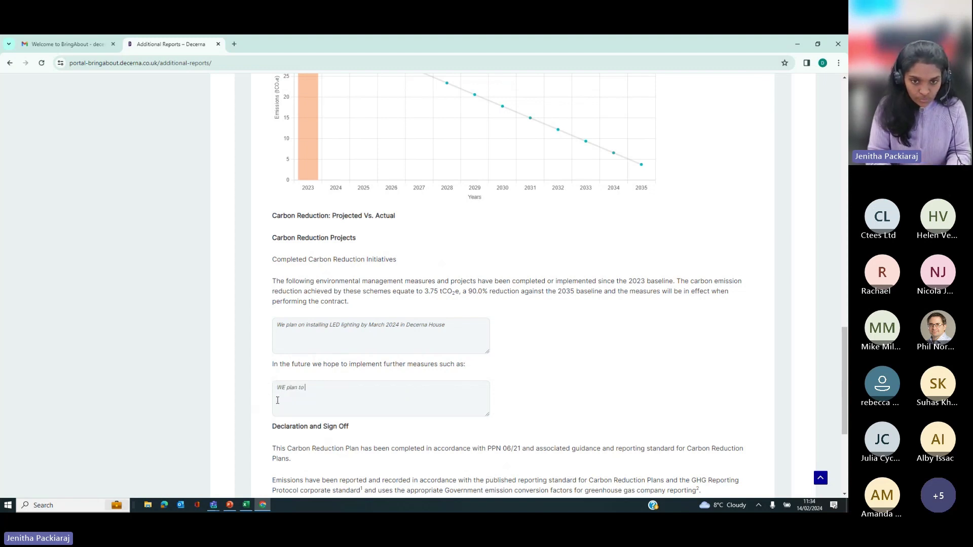
{"action": "type", "text": "WE plan to install"}
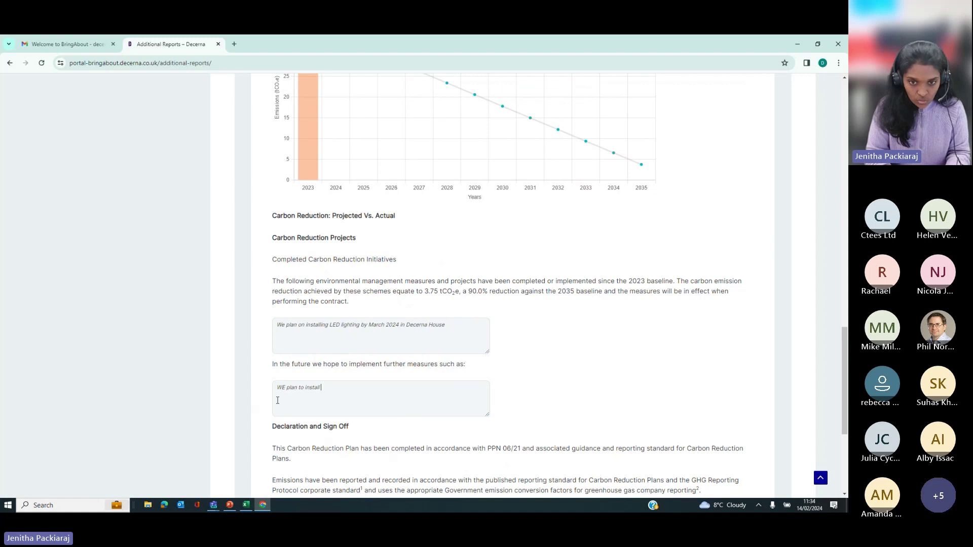
{"action": "type", "text": " solar panel"}
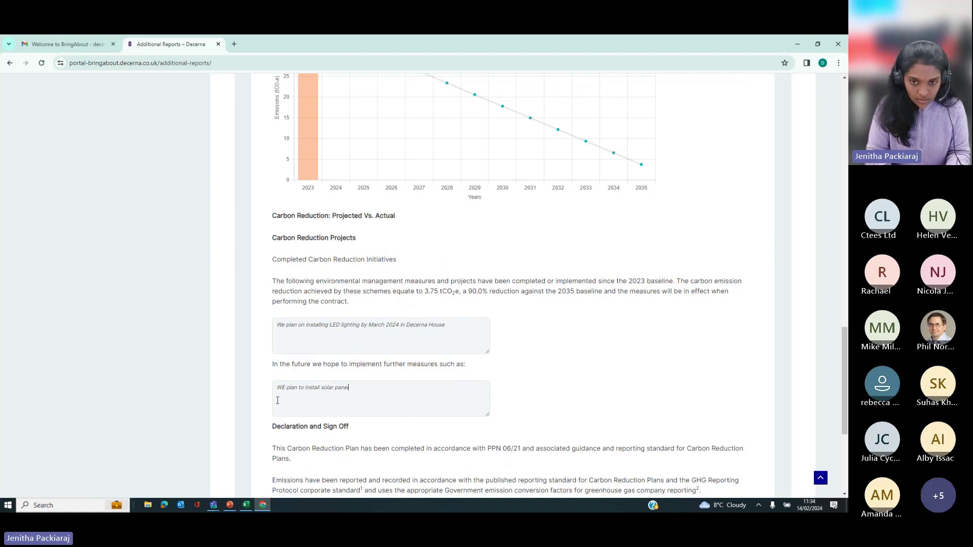
{"action": "type", "text": "s in"}
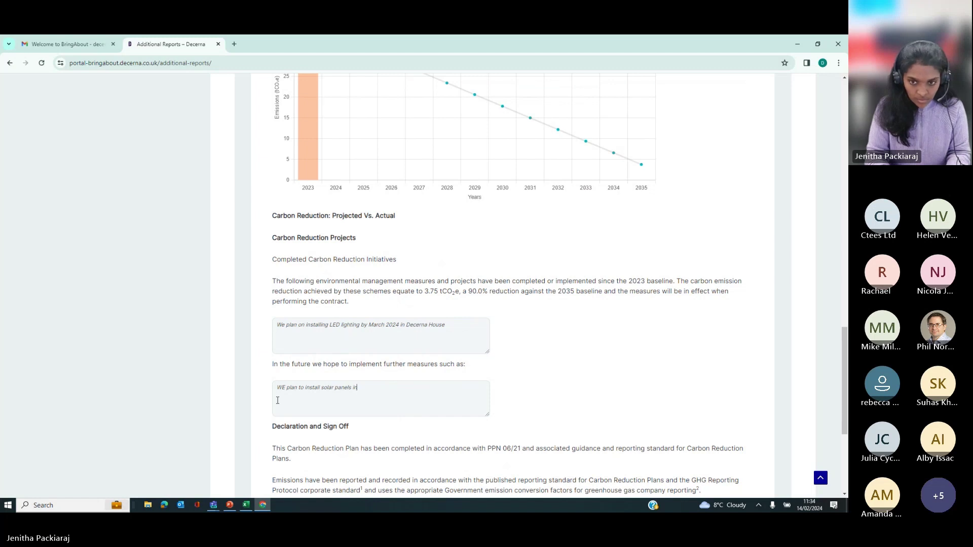
{"action": "key", "text": "BackSpace"}
{"action": "key", "text": "BackSpace"}
{"action": "type", "text": "by"}
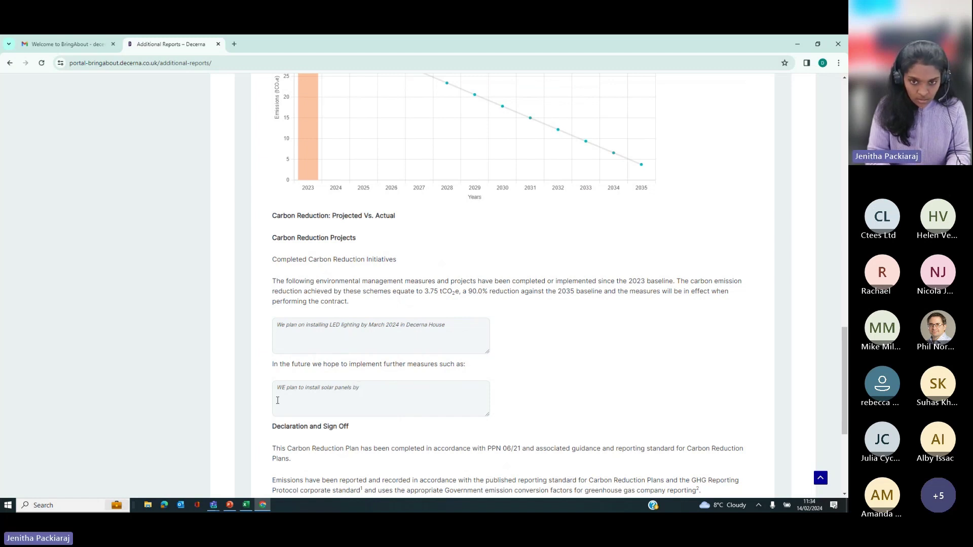
{"action": "type", "text": " end of 2026"}
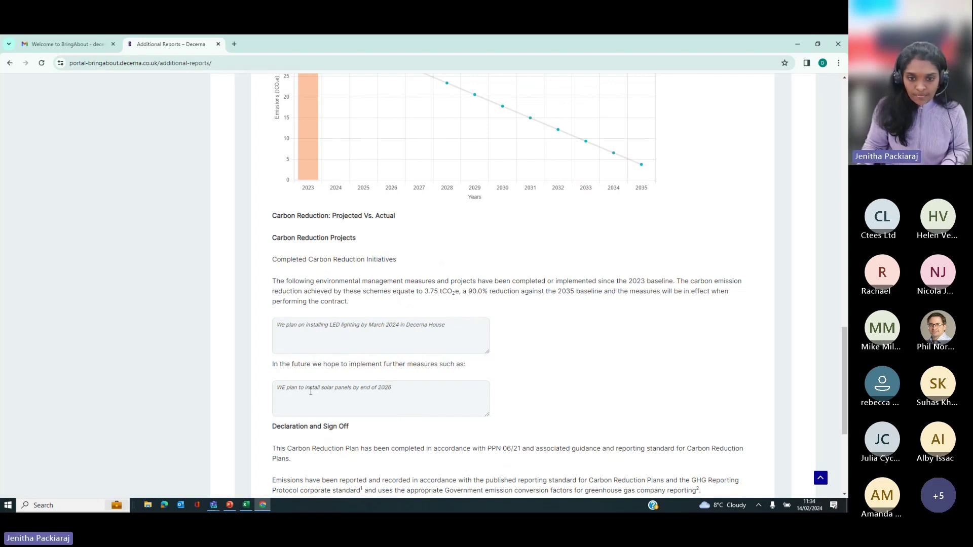
{"action": "scroll", "coordinate": [358, 237], "scroll_direction": "down", "scroll_amount": 3}
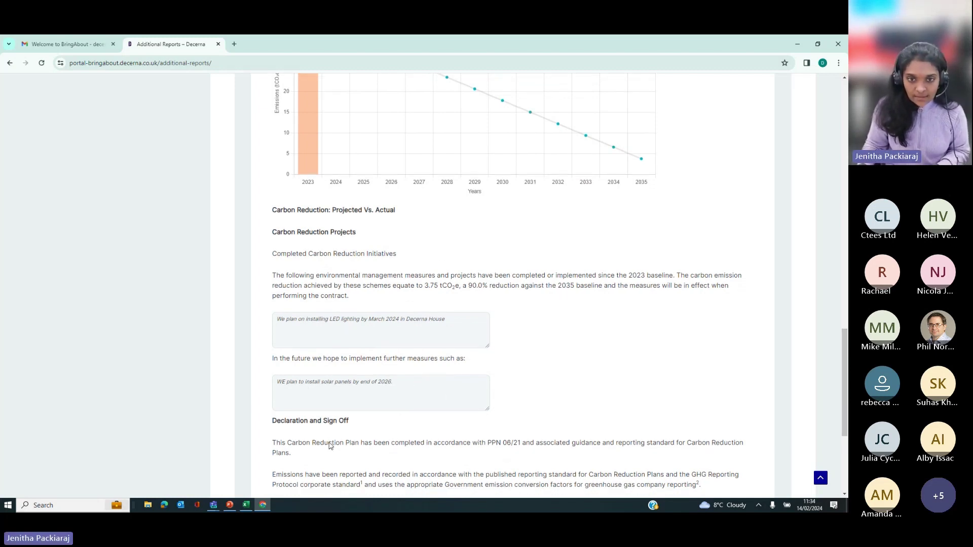
{"action": "scroll", "coordinate": [357, 237], "scroll_direction": "up", "scroll_amount": 15}
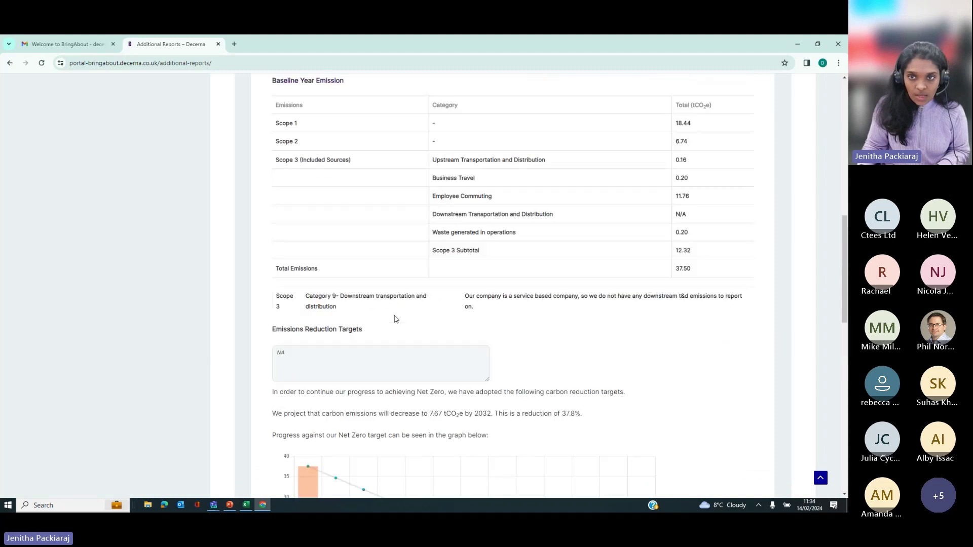
{"action": "scroll", "coordinate": [355, 238], "scroll_direction": "up", "scroll_amount": 3}
{"action": "scroll", "coordinate": [496, 217], "scroll_direction": "up", "scroll_amount": 3}
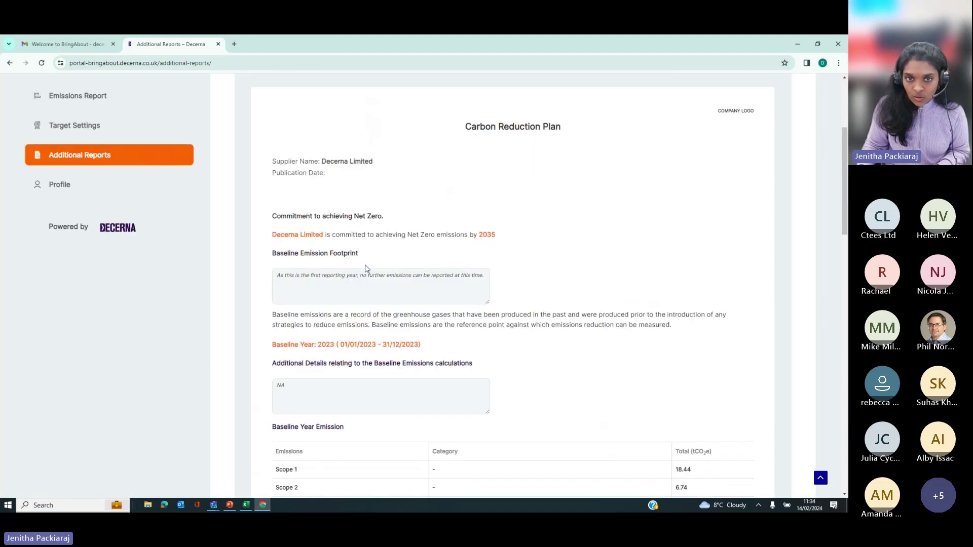
{"action": "scroll", "coordinate": [460, 242], "scroll_direction": "down", "scroll_amount": 10}
{"action": "scroll", "coordinate": [424, 393], "scroll_direction": "down", "scroll_amount": 7}
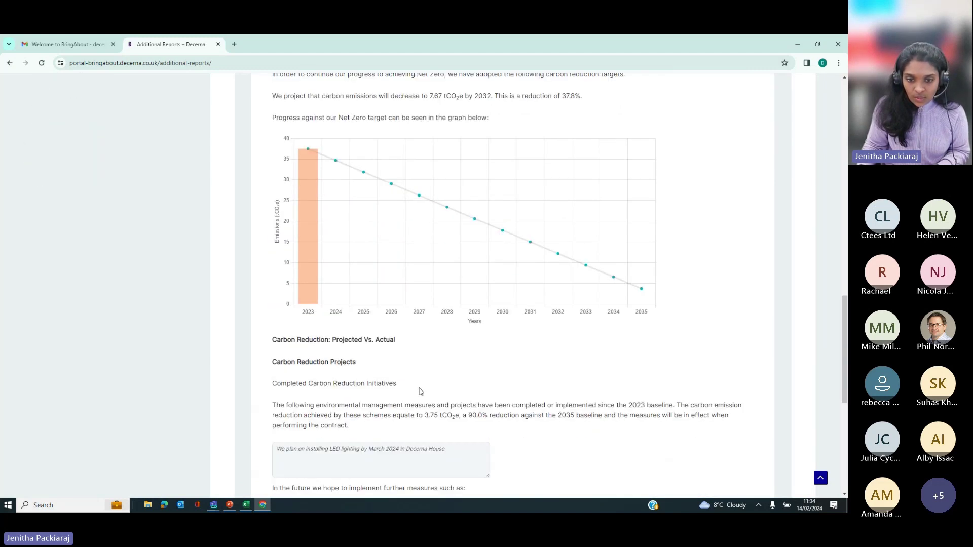
{"action": "scroll", "coordinate": [420, 391], "scroll_direction": "up", "scroll_amount": 6}
{"action": "scroll", "coordinate": [578, 340], "scroll_direction": "up", "scroll_amount": 15}
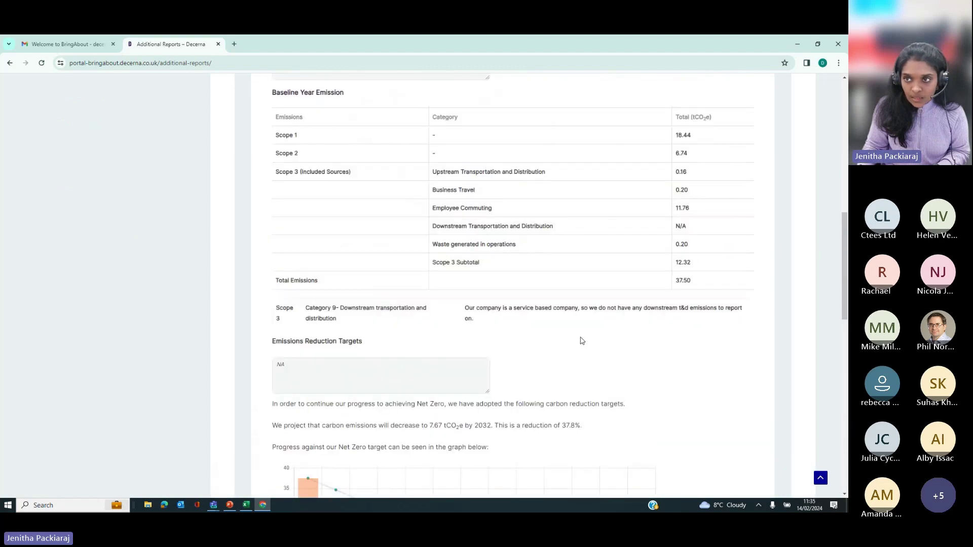
Step: Export the report as CRP_Report (13).pdf and review its four pages in Chrome's PDF viewer
{"action": "left_click", "coordinate": [705, 239]}
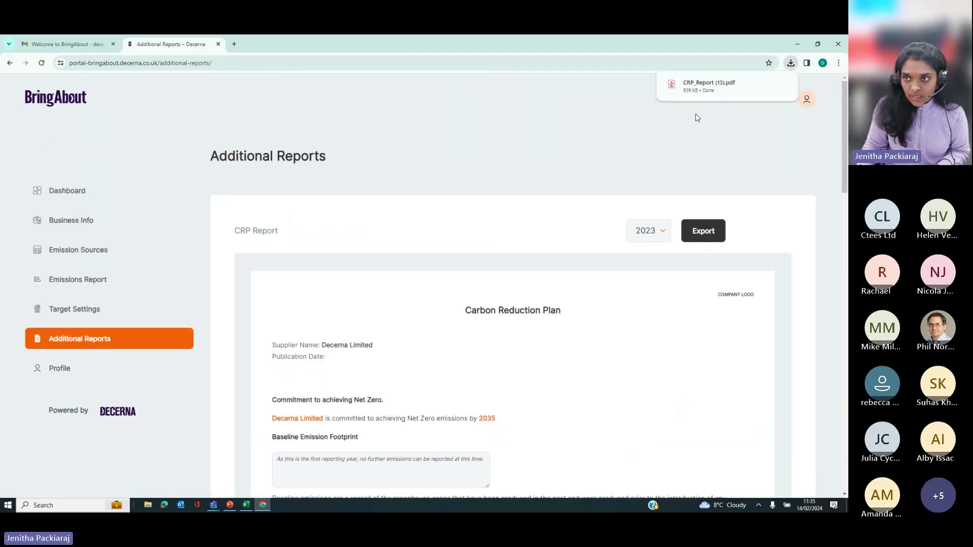
{"action": "left_click", "coordinate": [692, 89]}
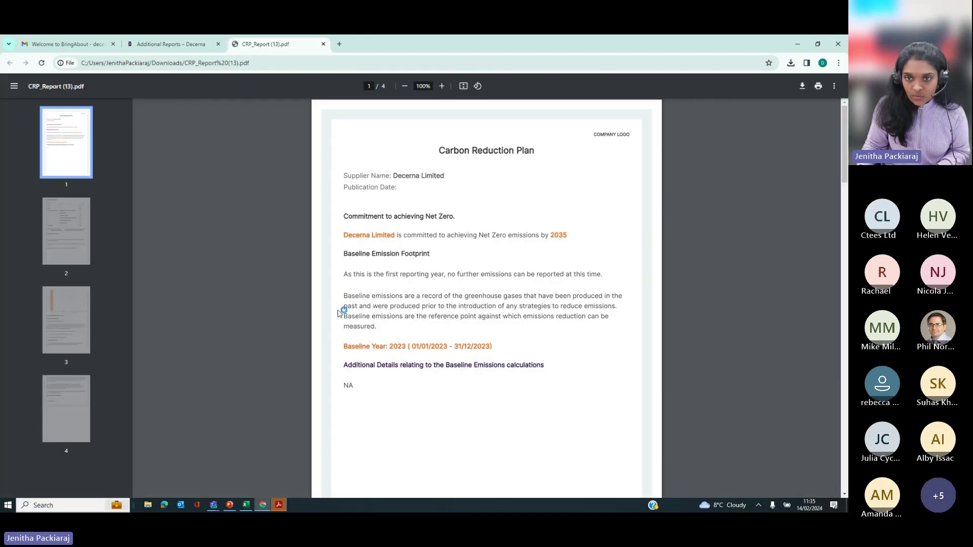
{"action": "scroll", "coordinate": [351, 281], "scroll_direction": "down", "scroll_amount": 10}
{"action": "scroll", "coordinate": [352, 287], "scroll_direction": "down", "scroll_amount": 15}
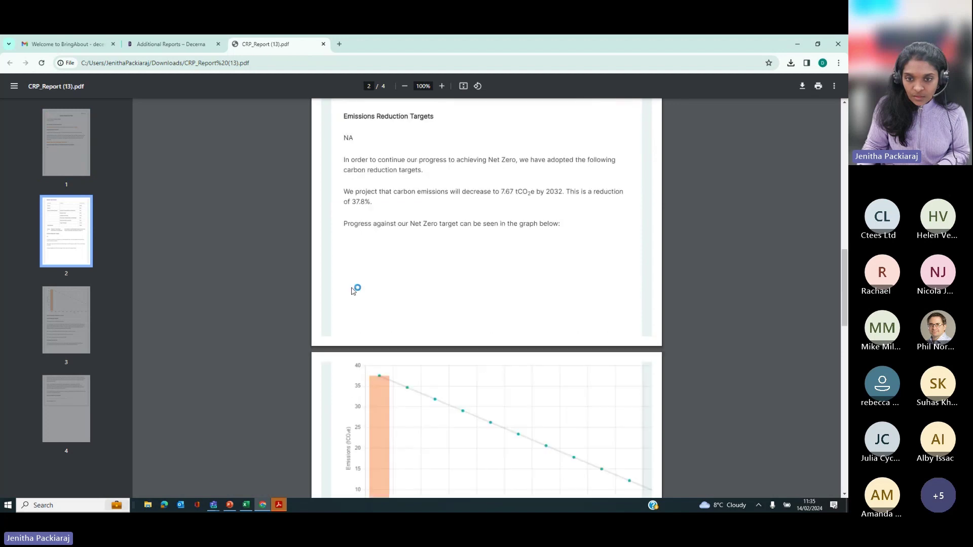
{"action": "scroll", "coordinate": [355, 294], "scroll_direction": "down", "scroll_amount": 4}
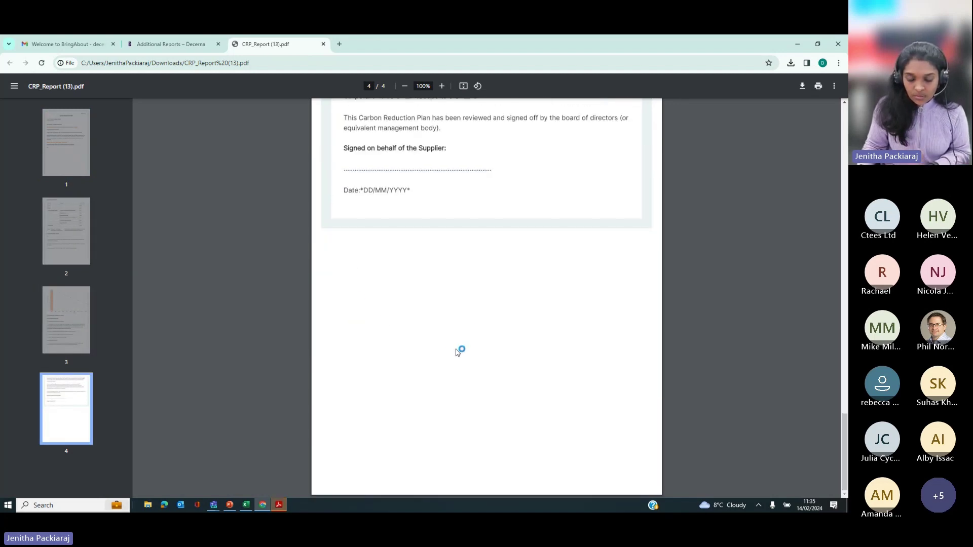
{"action": "scroll", "coordinate": [405, 317], "scroll_direction": "up", "scroll_amount": 2}
{"action": "scroll", "coordinate": [405, 317], "scroll_direction": "up", "scroll_amount": 1}
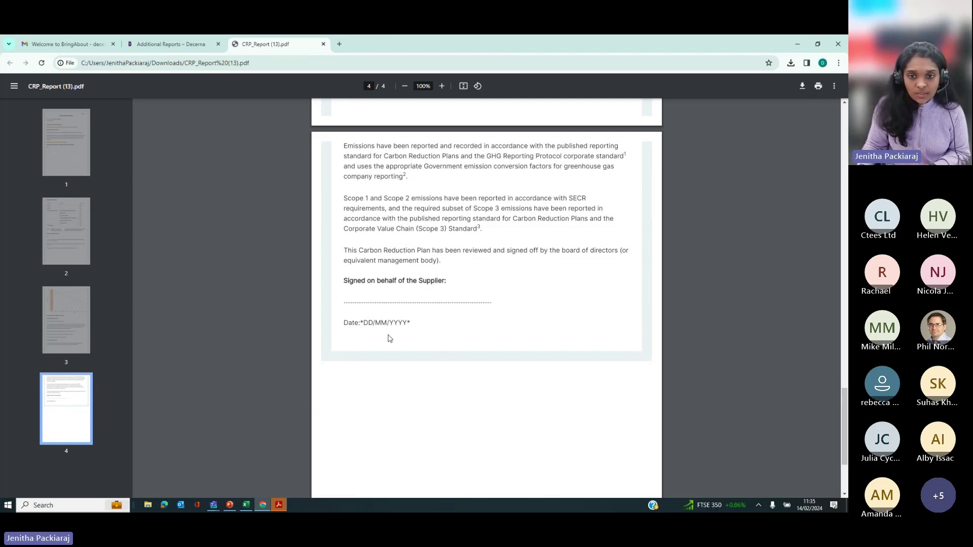
{"action": "scroll", "coordinate": [436, 331], "scroll_direction": "up", "scroll_amount": 3}
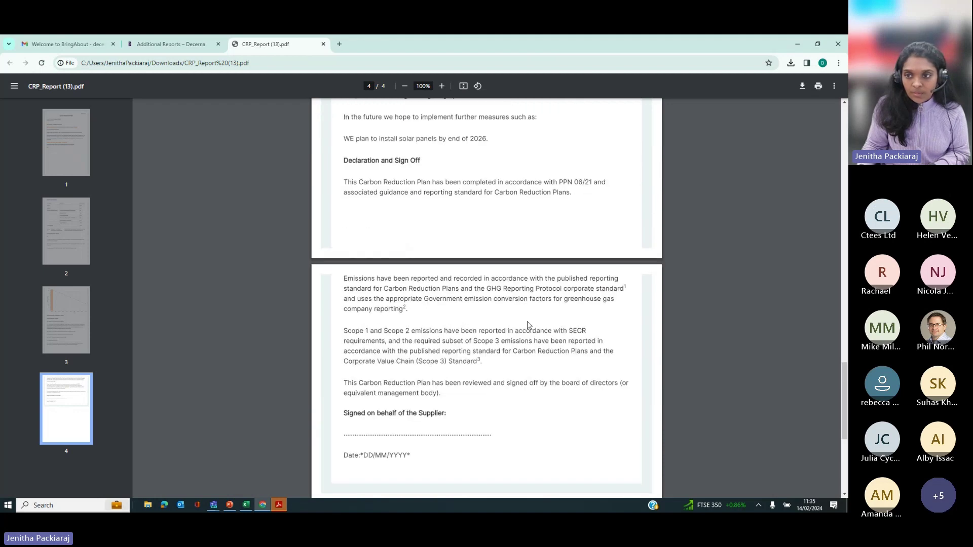
{"action": "scroll", "coordinate": [529, 326], "scroll_direction": "down", "scroll_amount": 5}
{"action": "scroll", "coordinate": [527, 325], "scroll_direction": "down", "scroll_amount": 1}
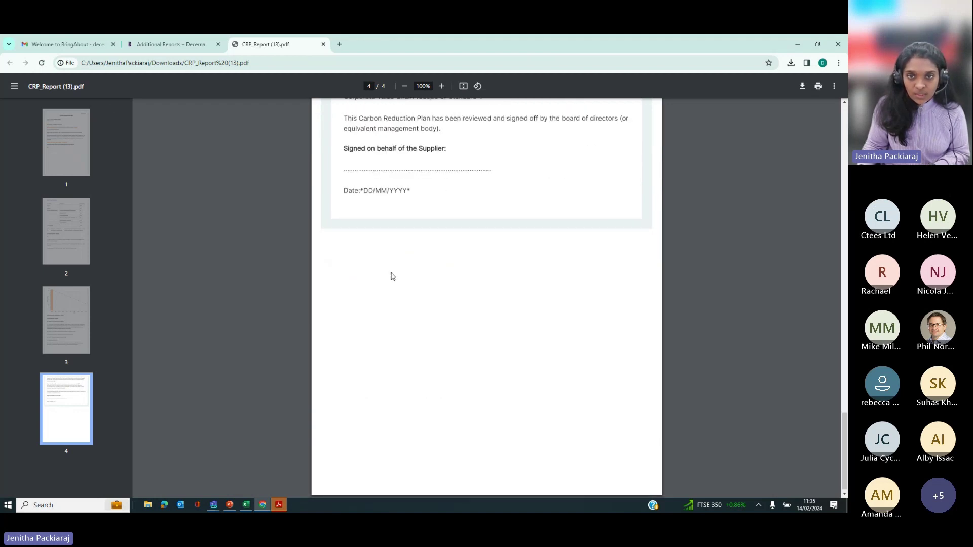
{"action": "scroll", "coordinate": [497, 384], "scroll_direction": "up", "scroll_amount": 4}
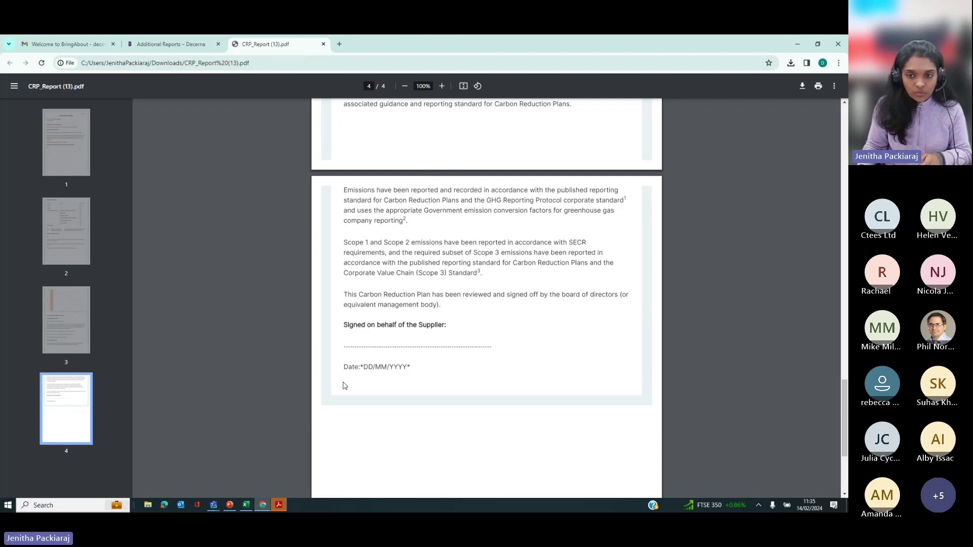
{"action": "scroll", "coordinate": [420, 370], "scroll_direction": "up", "scroll_amount": 12}
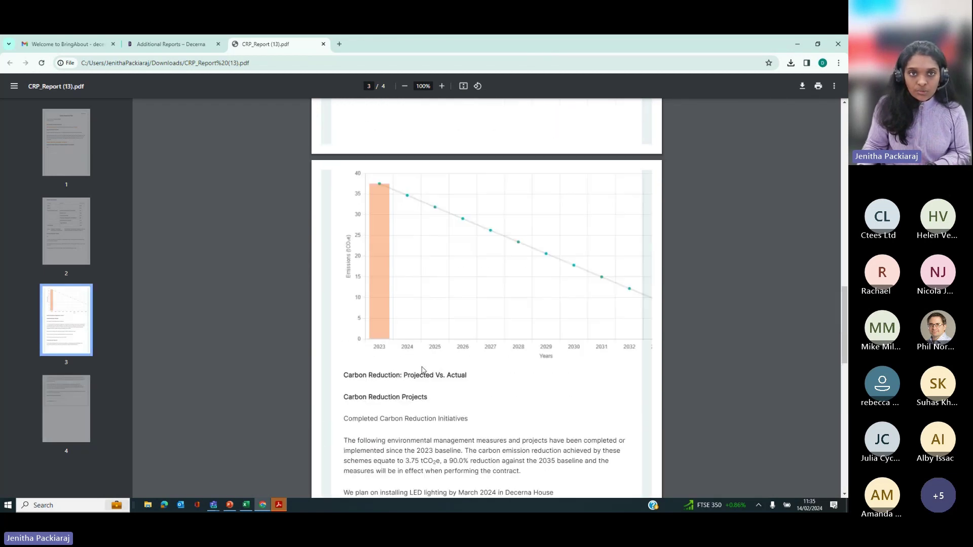
{"action": "scroll", "coordinate": [423, 370], "scroll_direction": "up", "scroll_amount": 6}
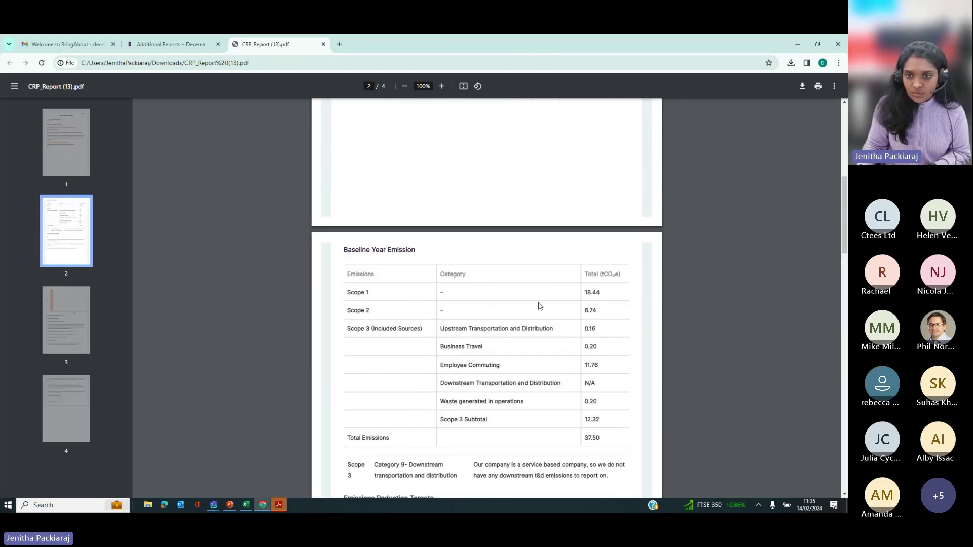
{"action": "scroll", "coordinate": [538, 323], "scroll_direction": "up", "scroll_amount": 1}
{"action": "scroll", "coordinate": [507, 304], "scroll_direction": "up", "scroll_amount": 3}
{"action": "scroll", "coordinate": [434, 278], "scroll_direction": "up", "scroll_amount": 3}
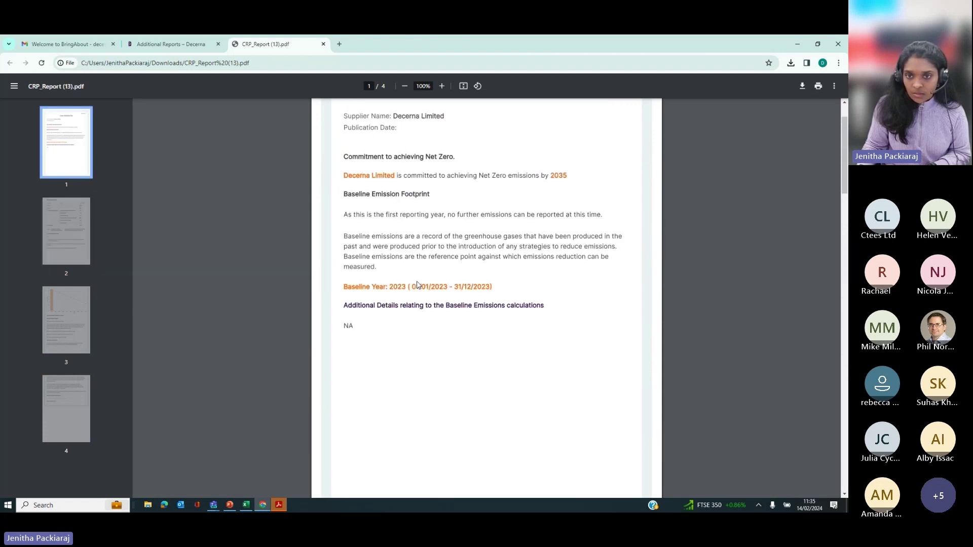
{"action": "scroll", "coordinate": [364, 323], "scroll_direction": "up", "scroll_amount": 1}
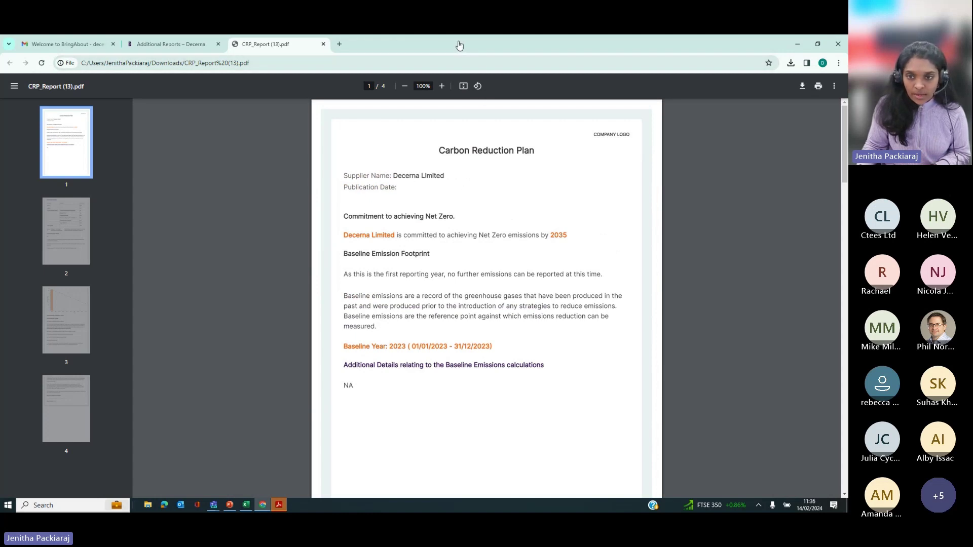
{"action": "scroll", "coordinate": [403, 368], "scroll_direction": "down", "scroll_amount": 3}
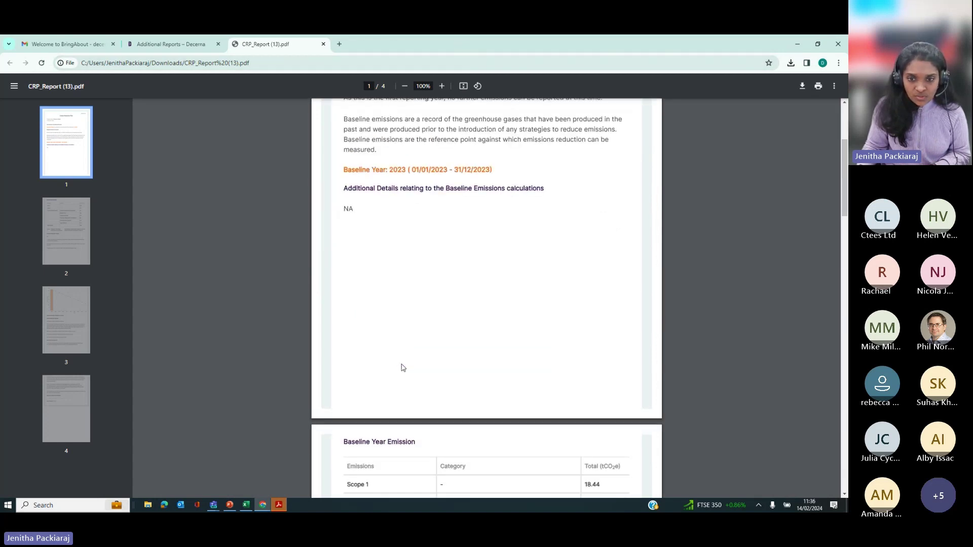
{"action": "scroll", "coordinate": [370, 278], "scroll_direction": "down", "scroll_amount": 4}
{"action": "scroll", "coordinate": [391, 269], "scroll_direction": "up", "scroll_amount": 8}
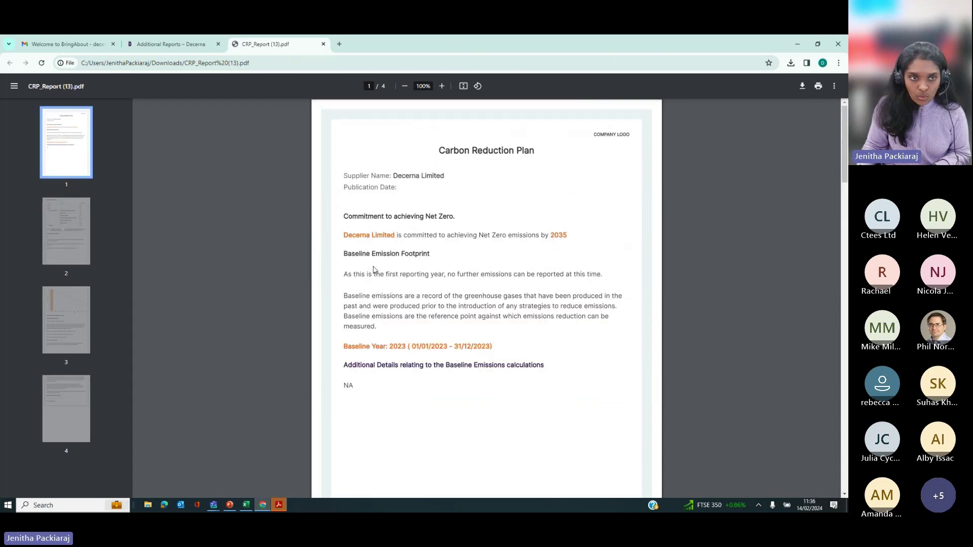
Step: Return to the portal and open the account Profile page
{"action": "left_click", "coordinate": [187, 44]}
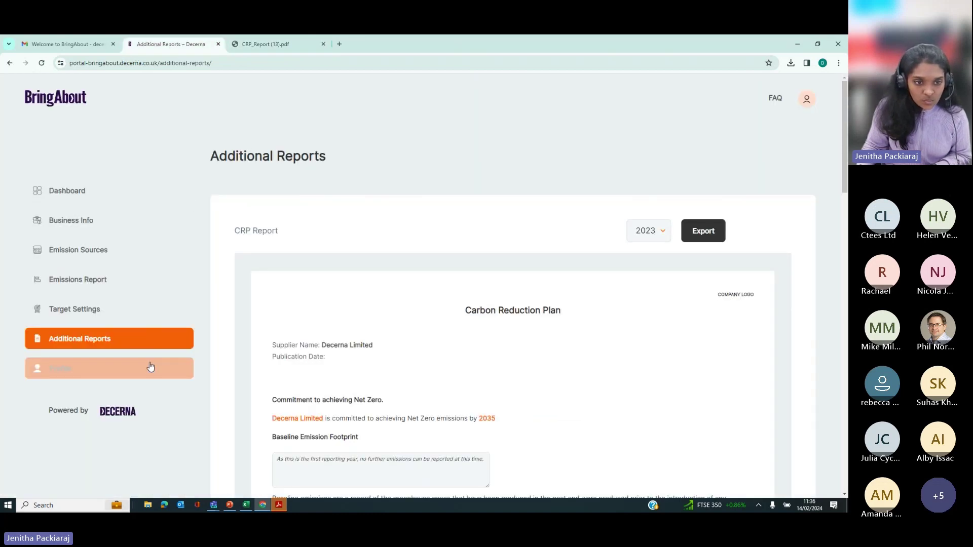
{"action": "left_click", "coordinate": [112, 377]}
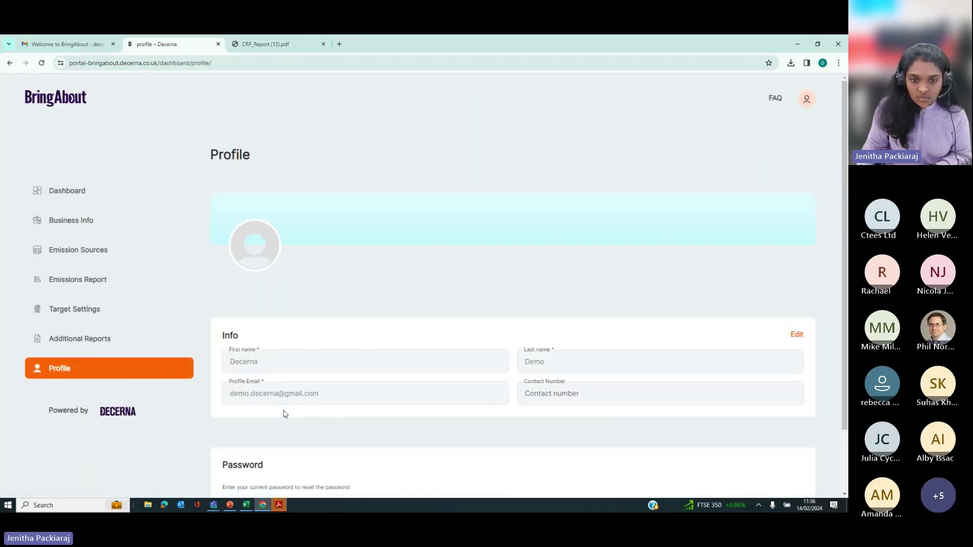
{"action": "scroll", "coordinate": [282, 413], "scroll_direction": "down", "scroll_amount": 2}
{"action": "scroll", "coordinate": [445, 379], "scroll_direction": "up", "scroll_amount": 2}
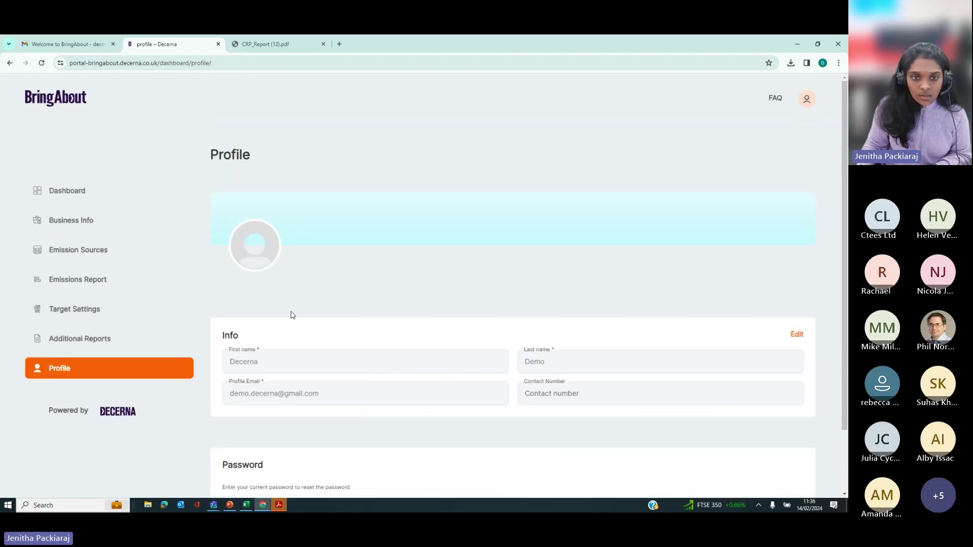